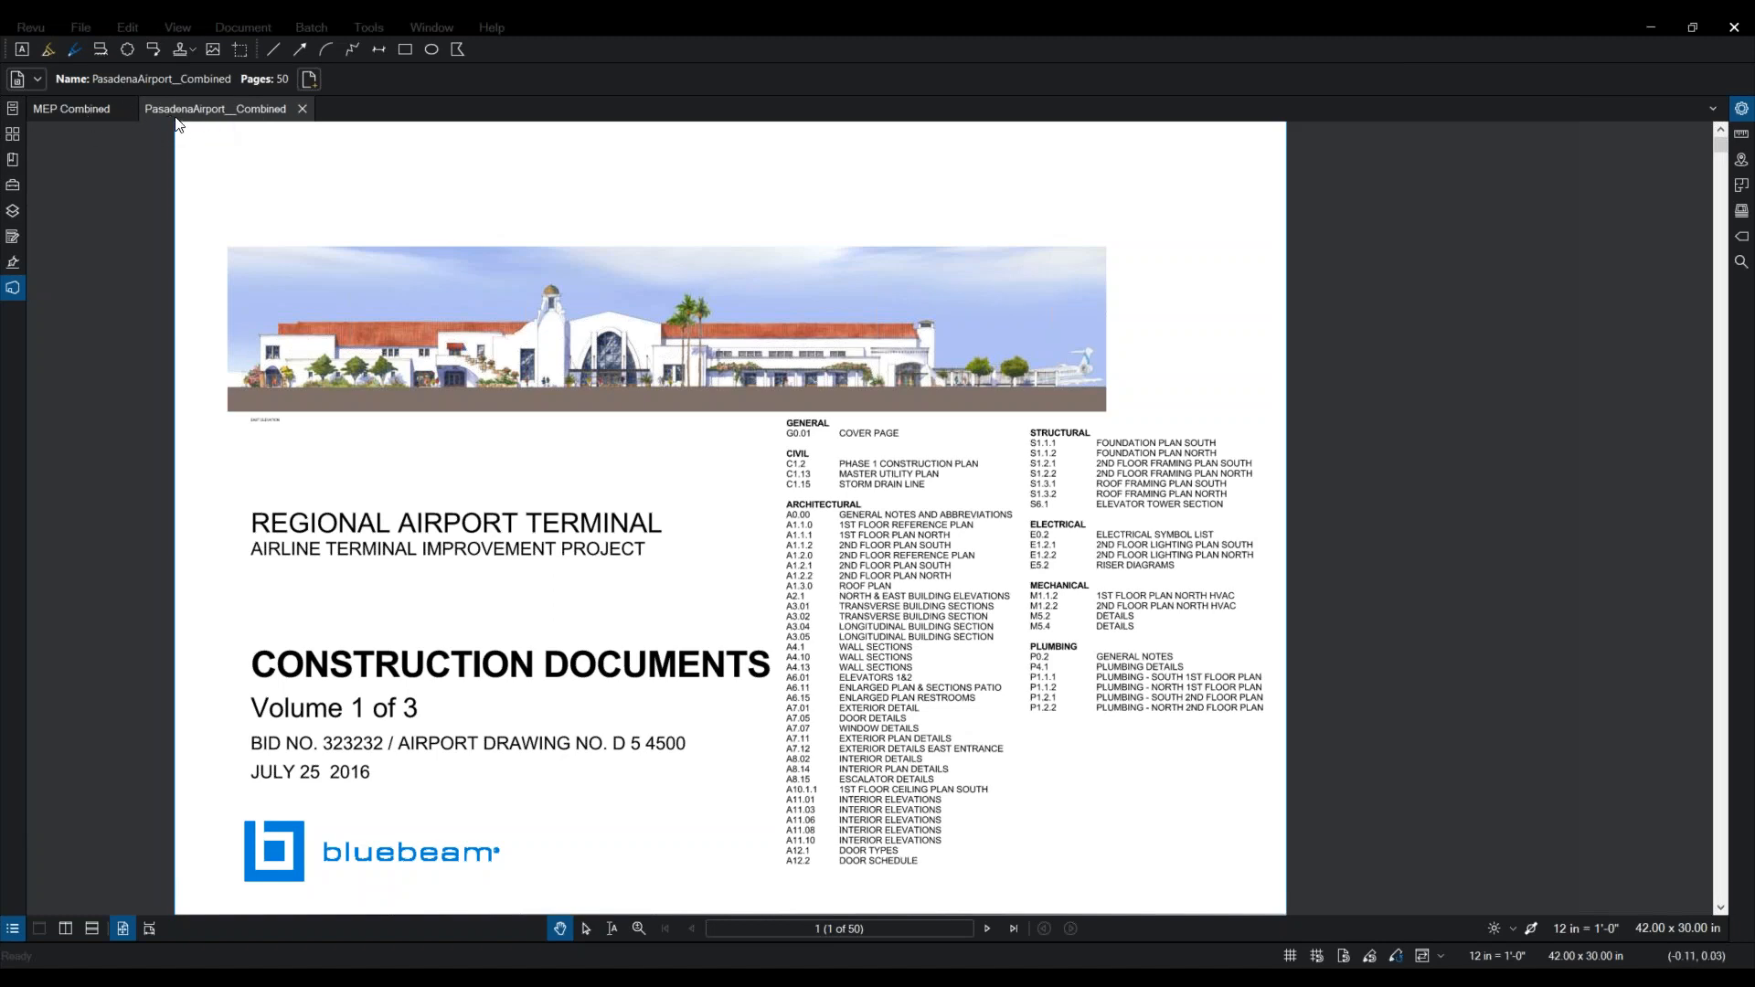
Step: Start a combination of PDF files and add the two open files, MEP Combined and PasadenaAirport__Combined
left_click(98, 109)
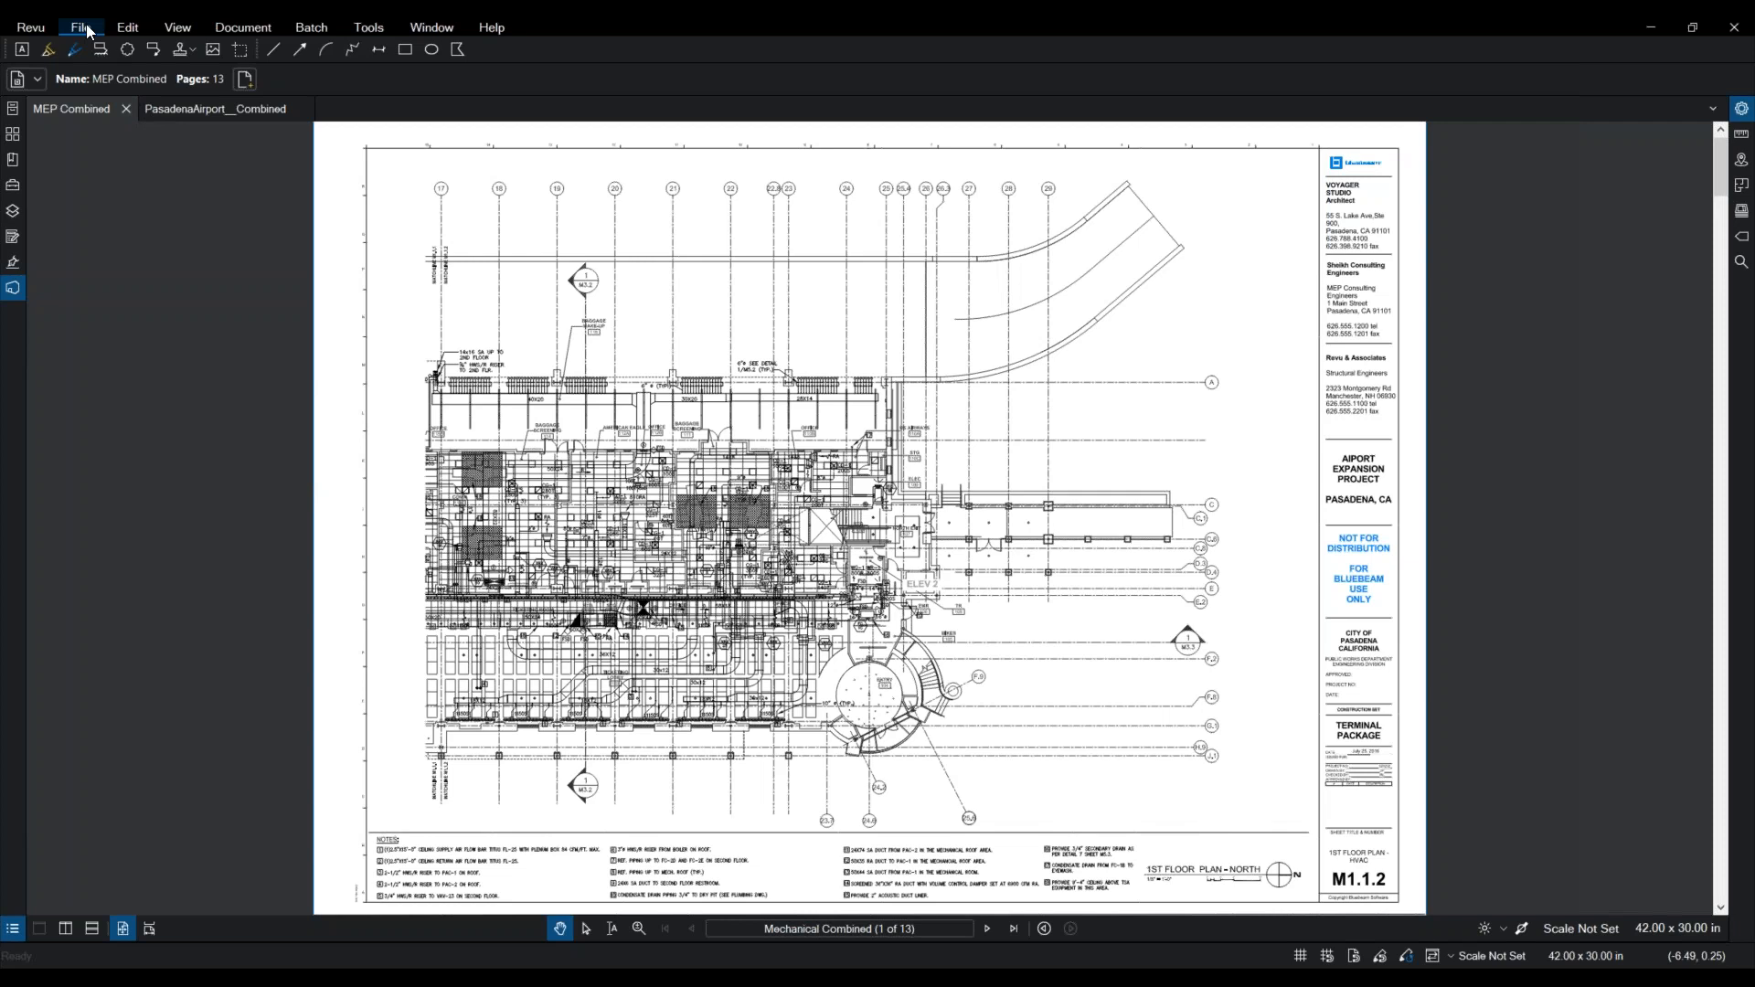
key("ctrl")
key("ctrl")
left_click(87, 32)
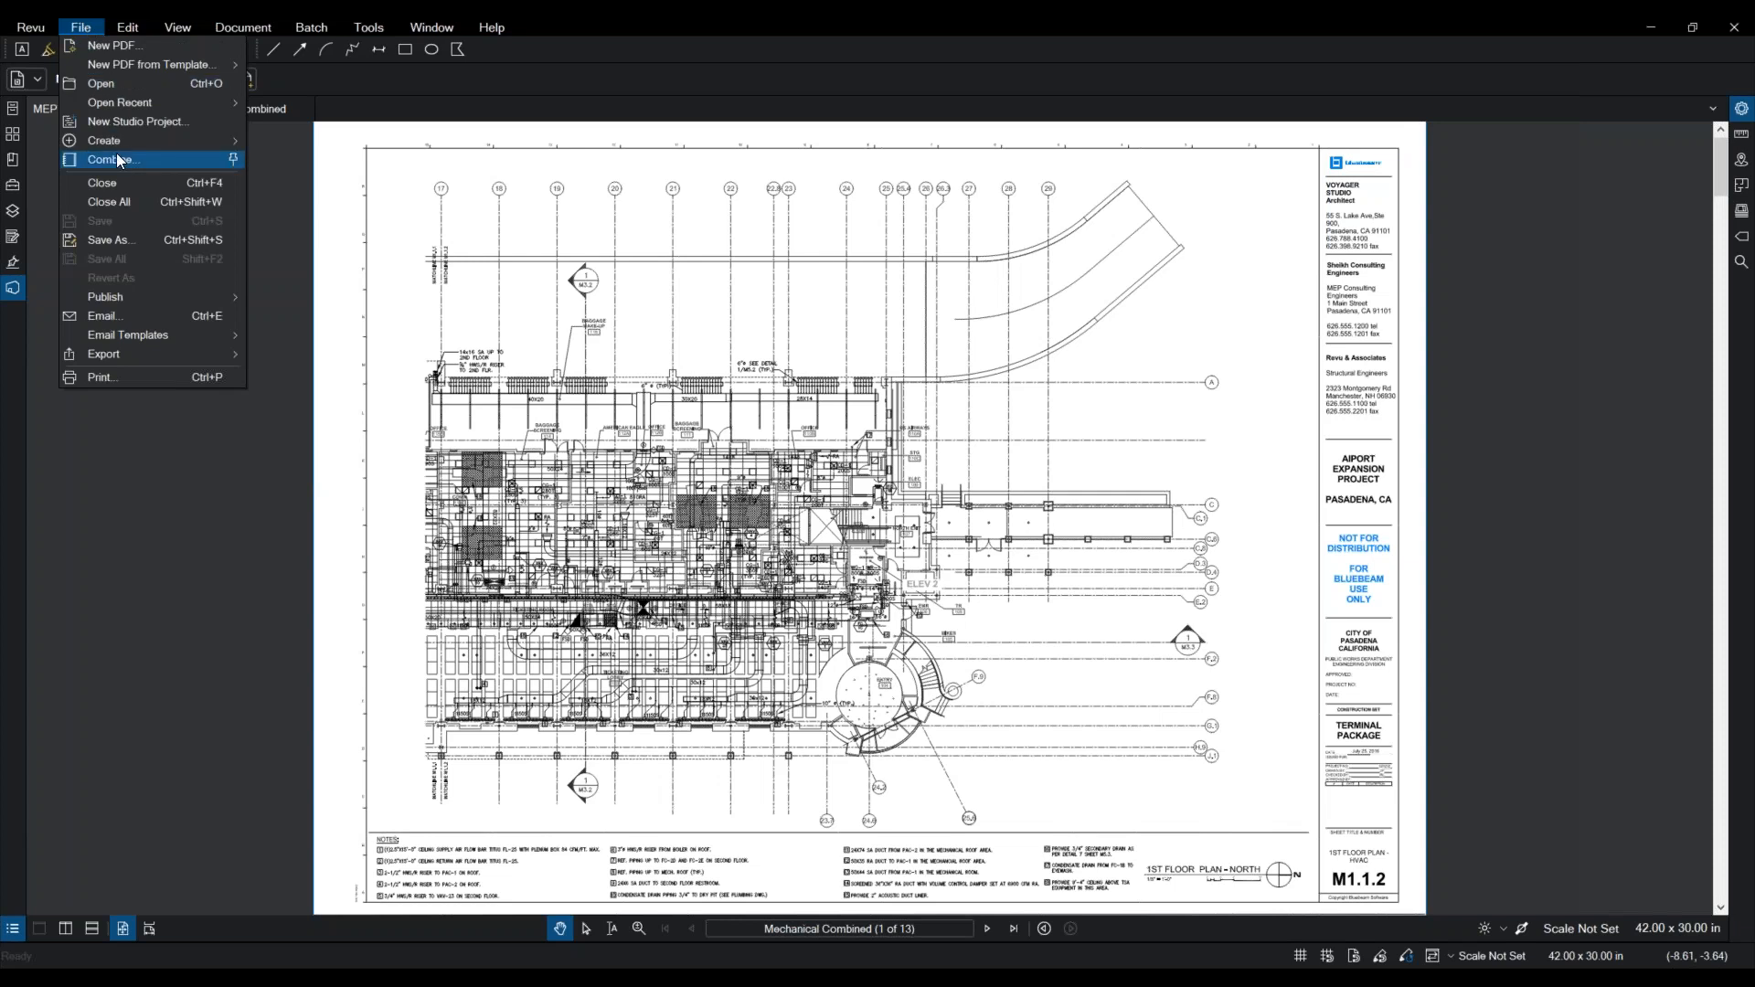
key("ctrl")
key("ctrl")
key("ctrl")
left_click(108, 161)
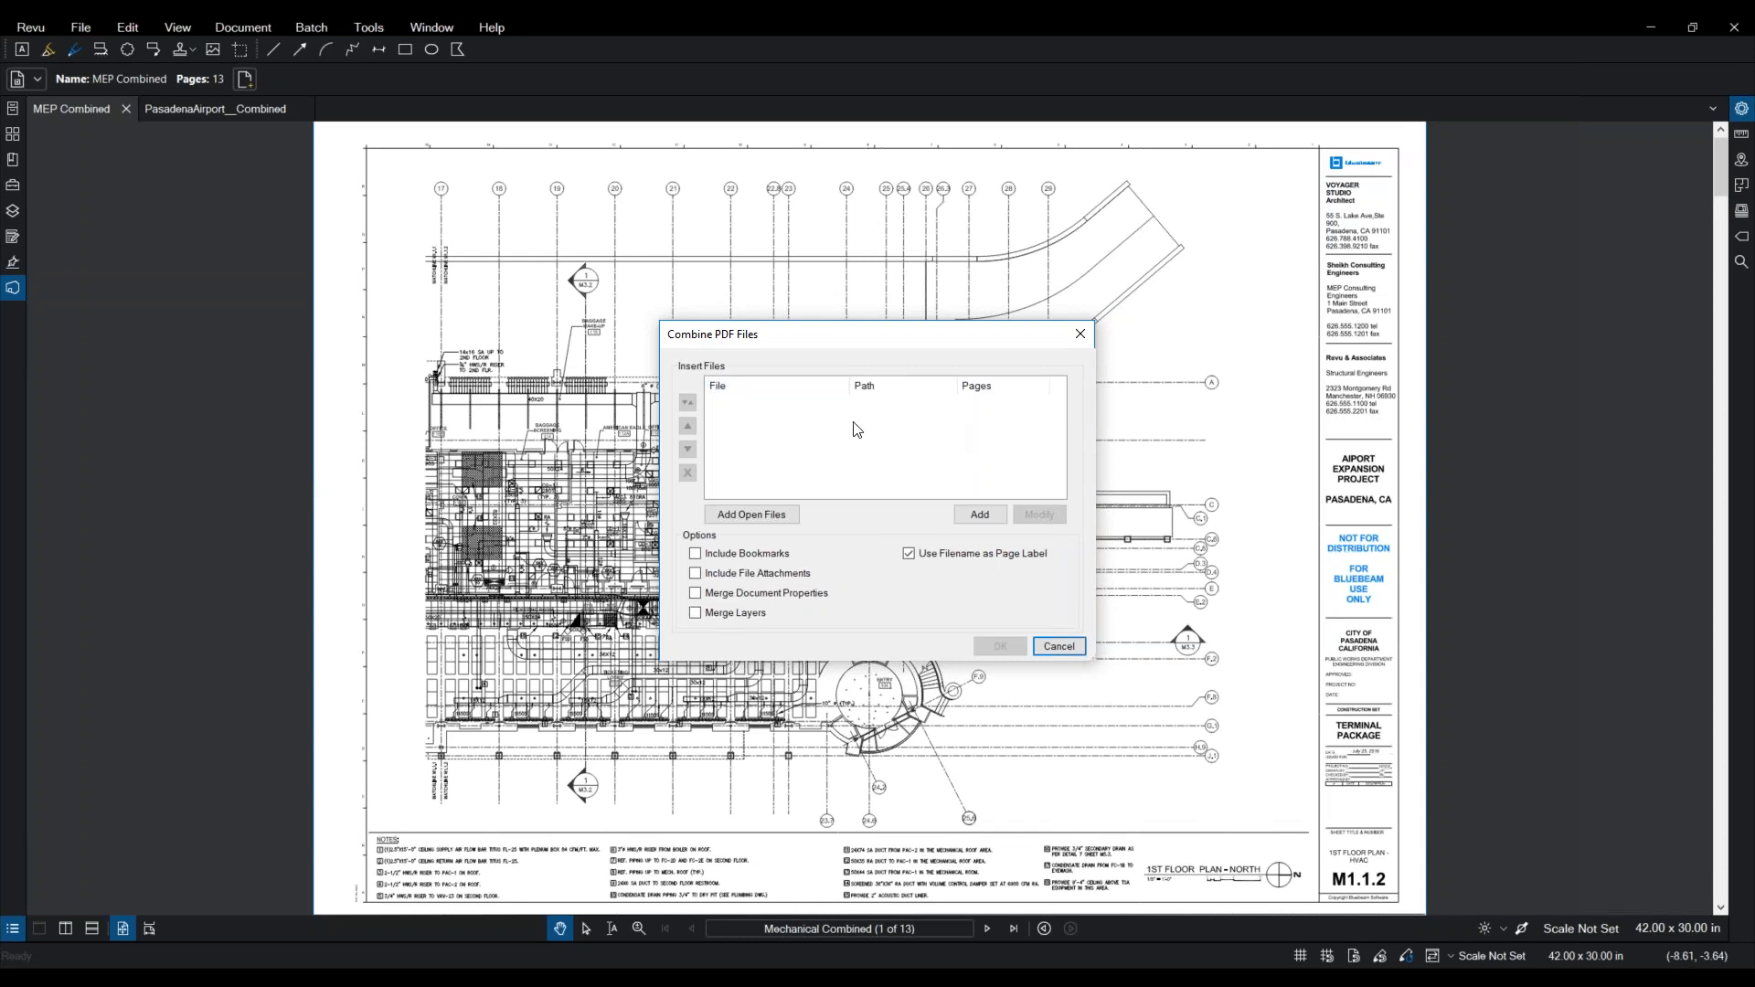
left_click(995, 521)
left_click(781, 517)
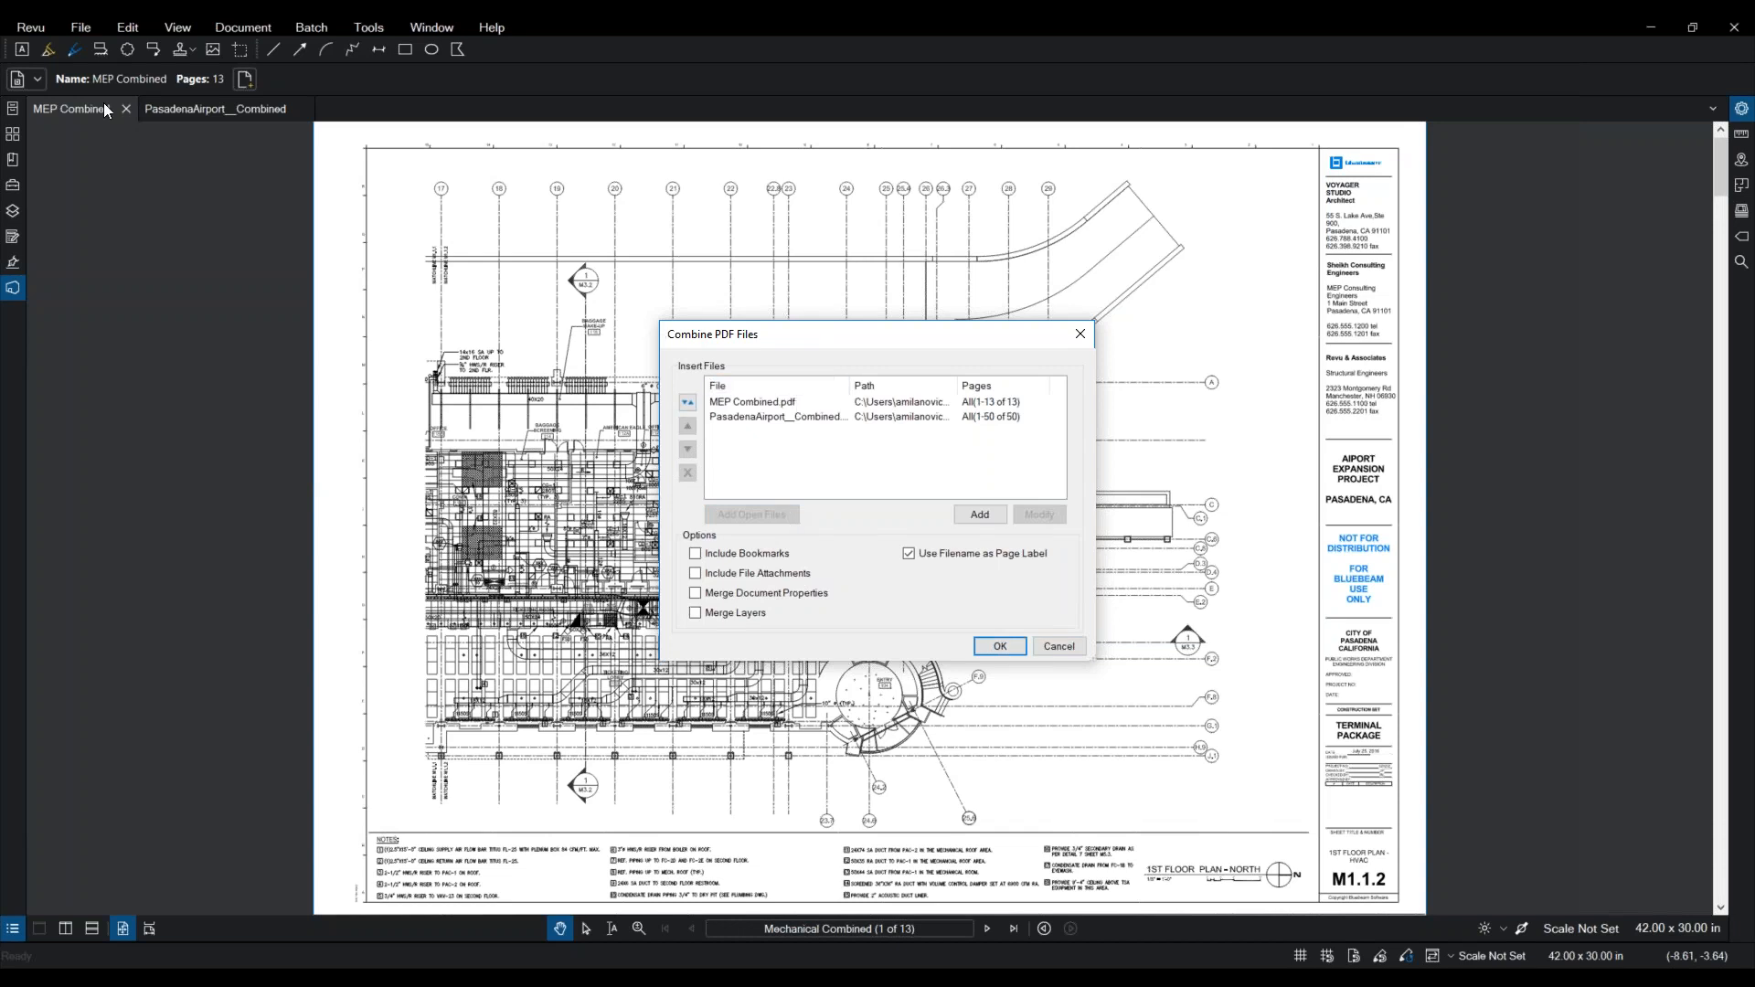
Step: Move MEP Combined.pdf below PasadenaAirport__Combined in the list of files to combine
left_click(770, 405)
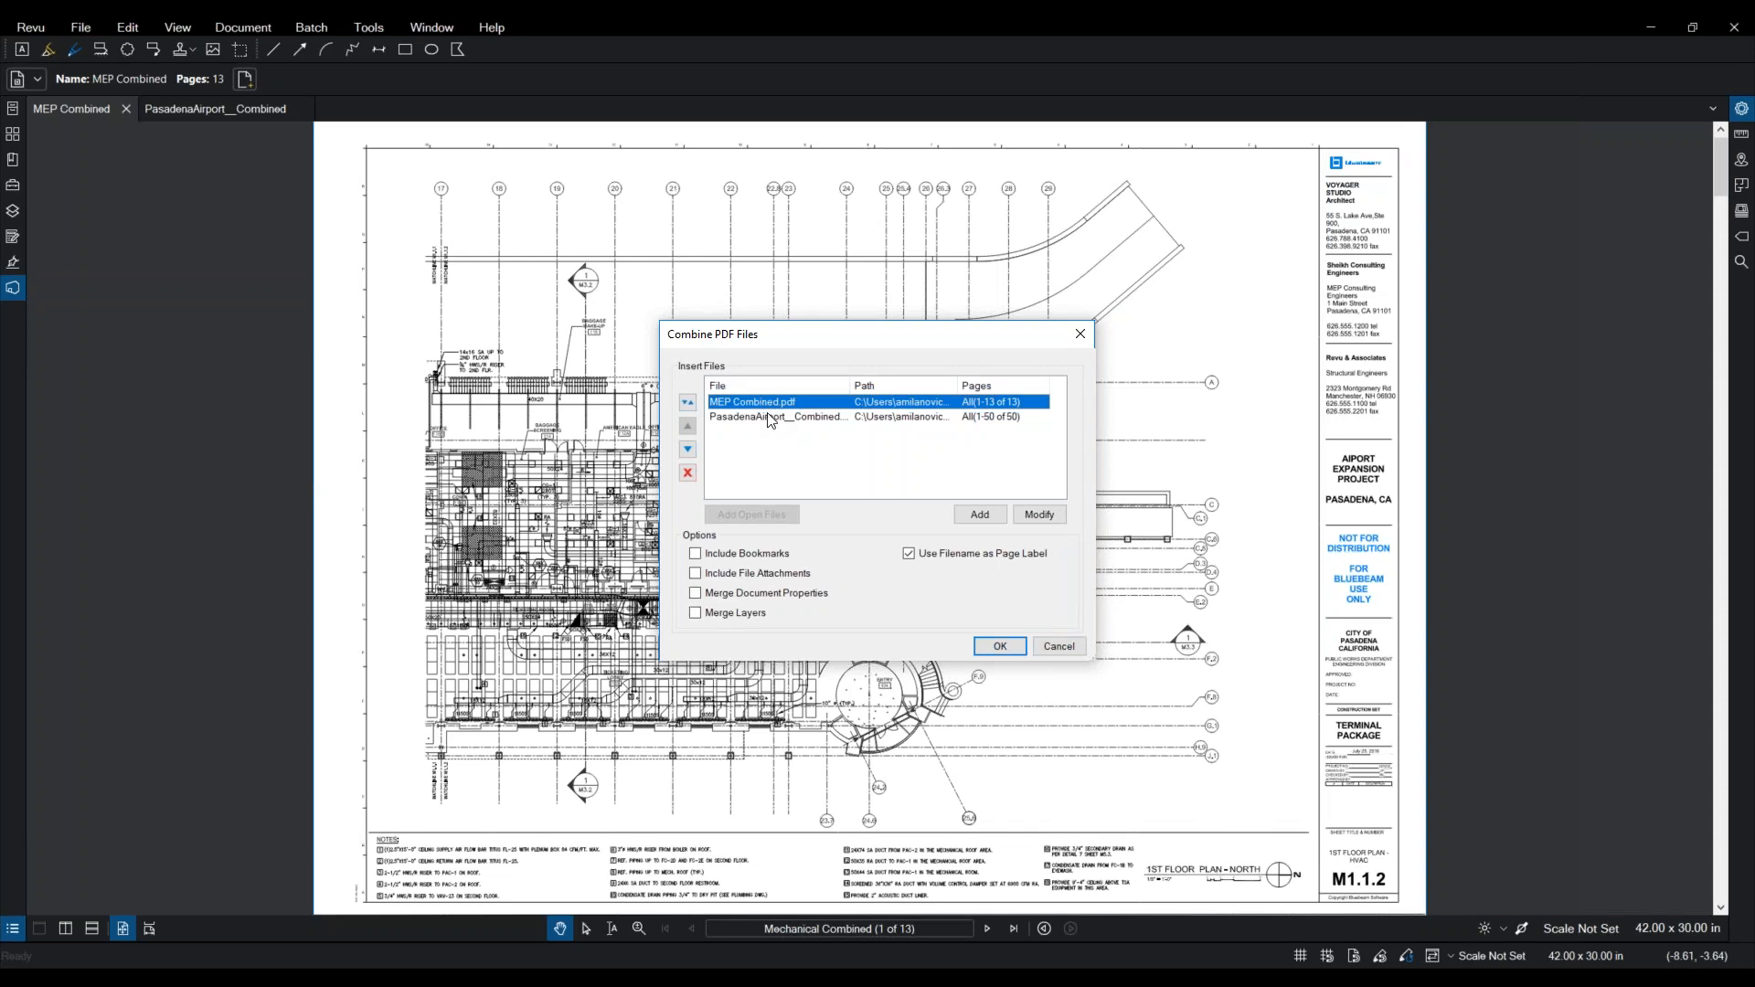
key("ctrl")
key("ctrl")
left_click(689, 452)
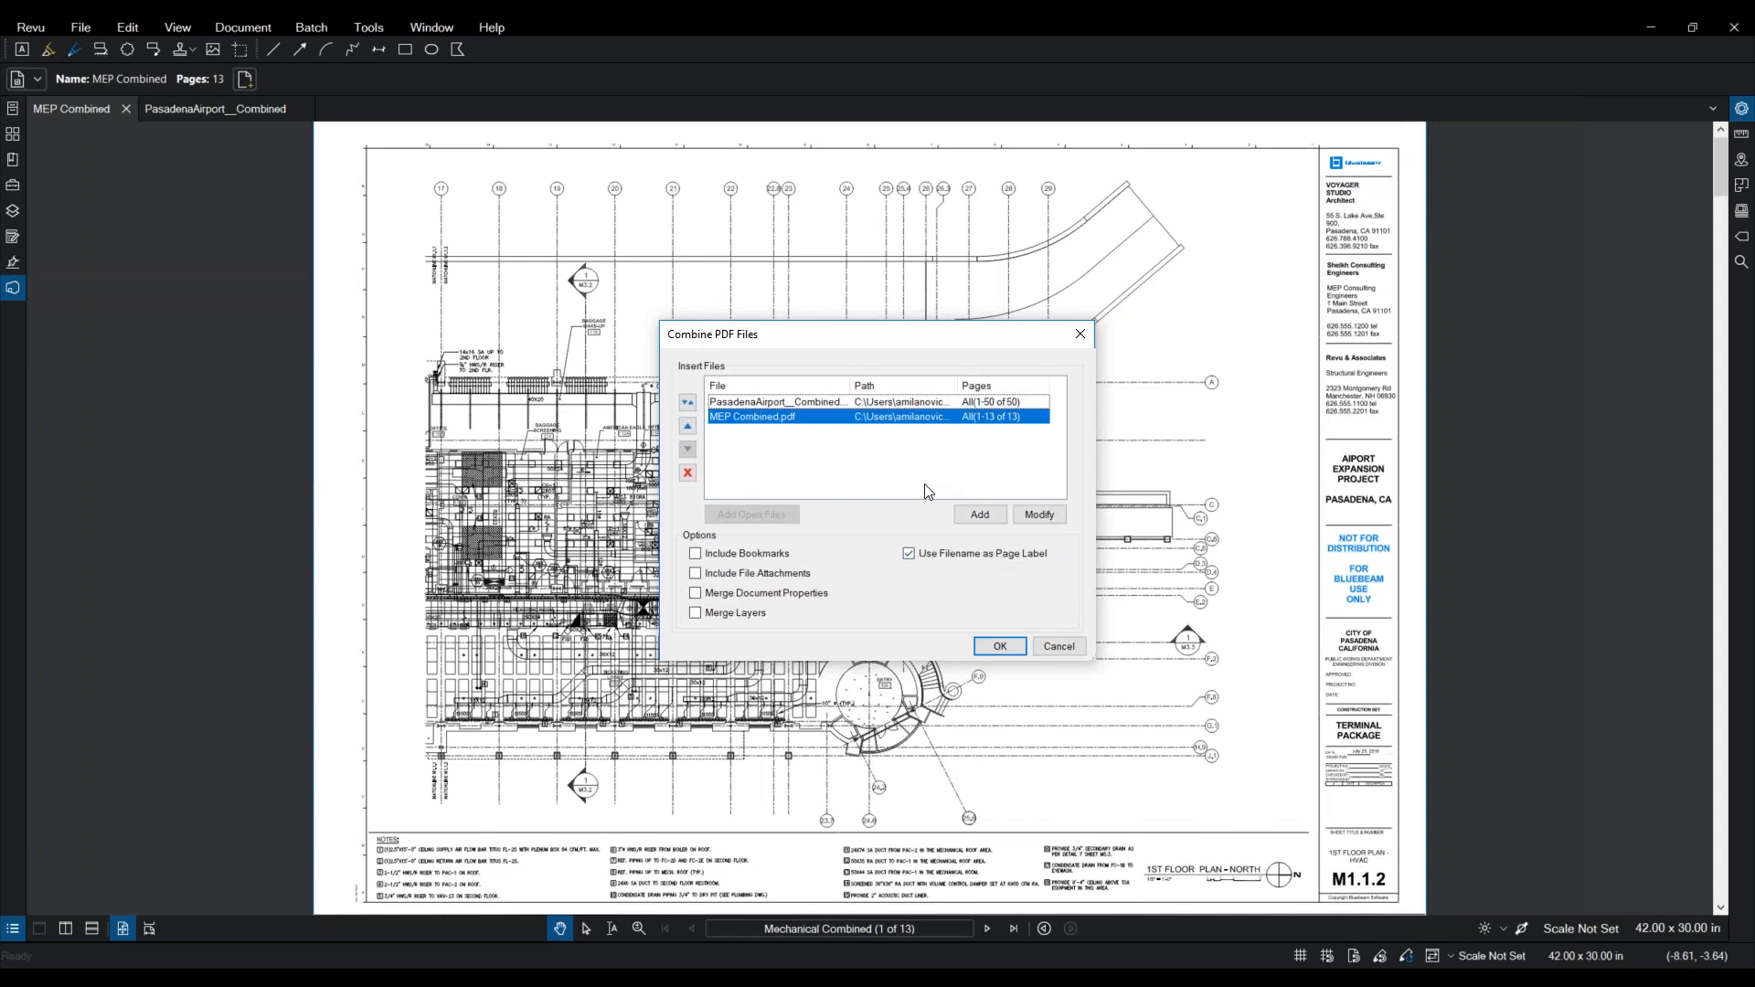
Step: Turn off Use Filename as Page Label, combine the files and bring up the new combined document
left_click(912, 552)
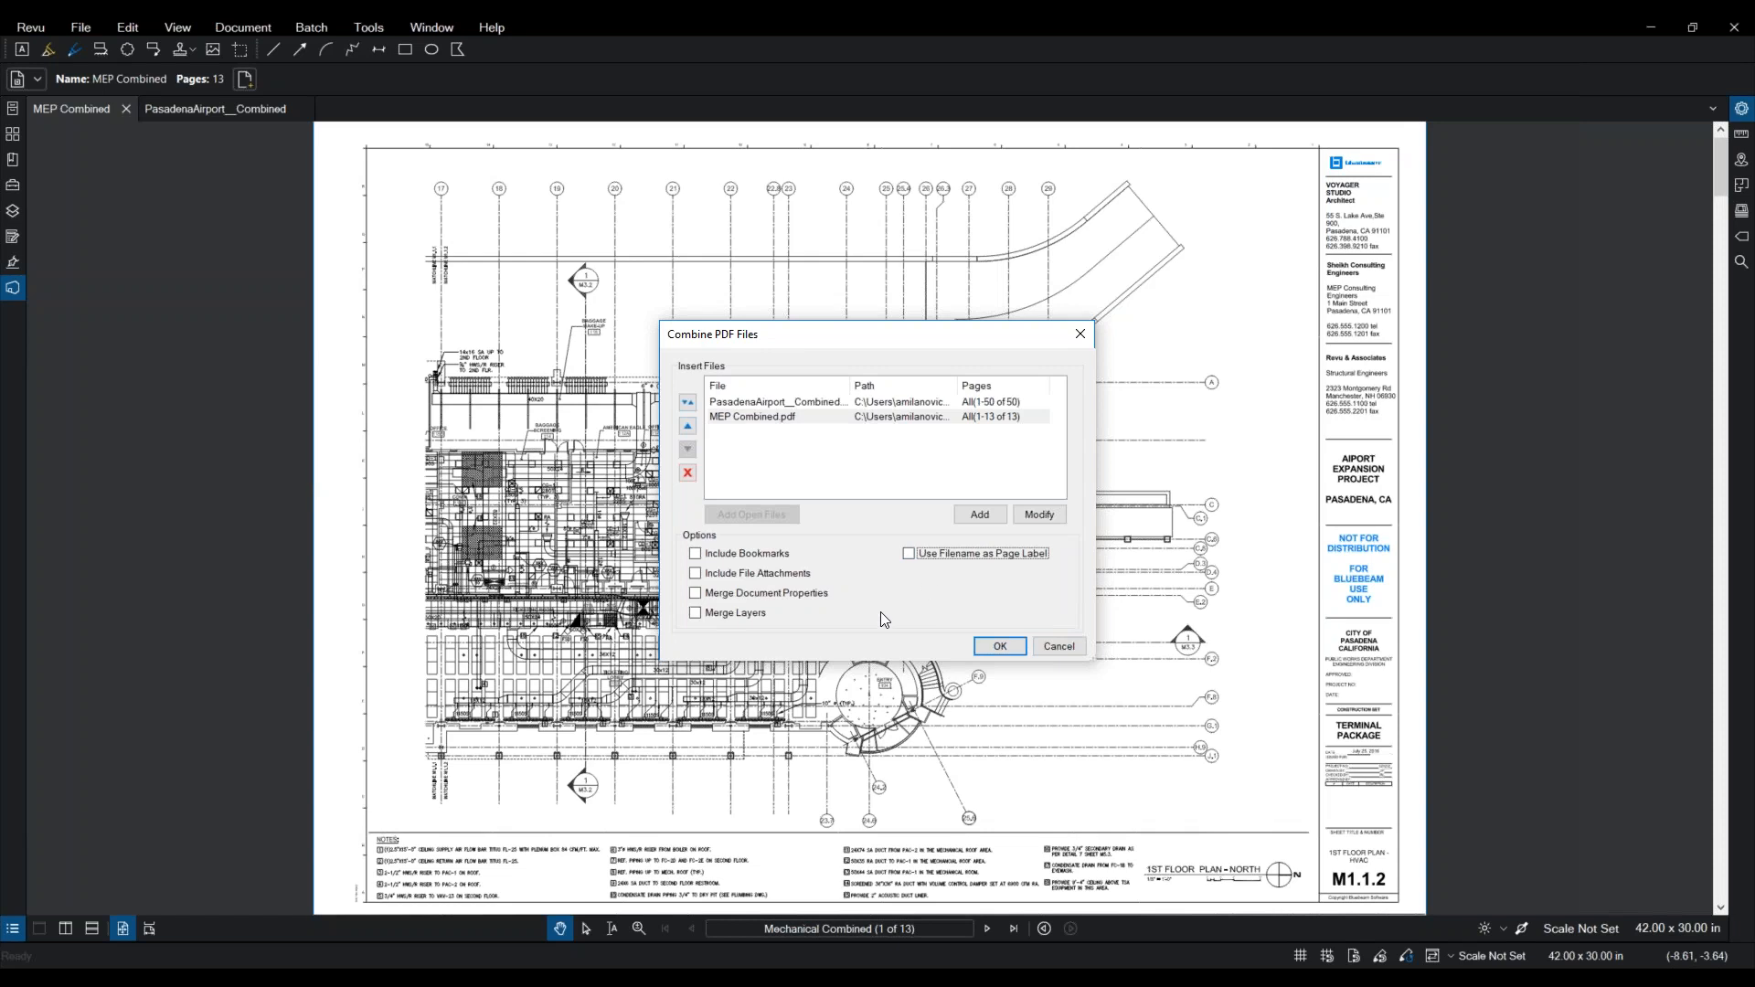
left_click(979, 645)
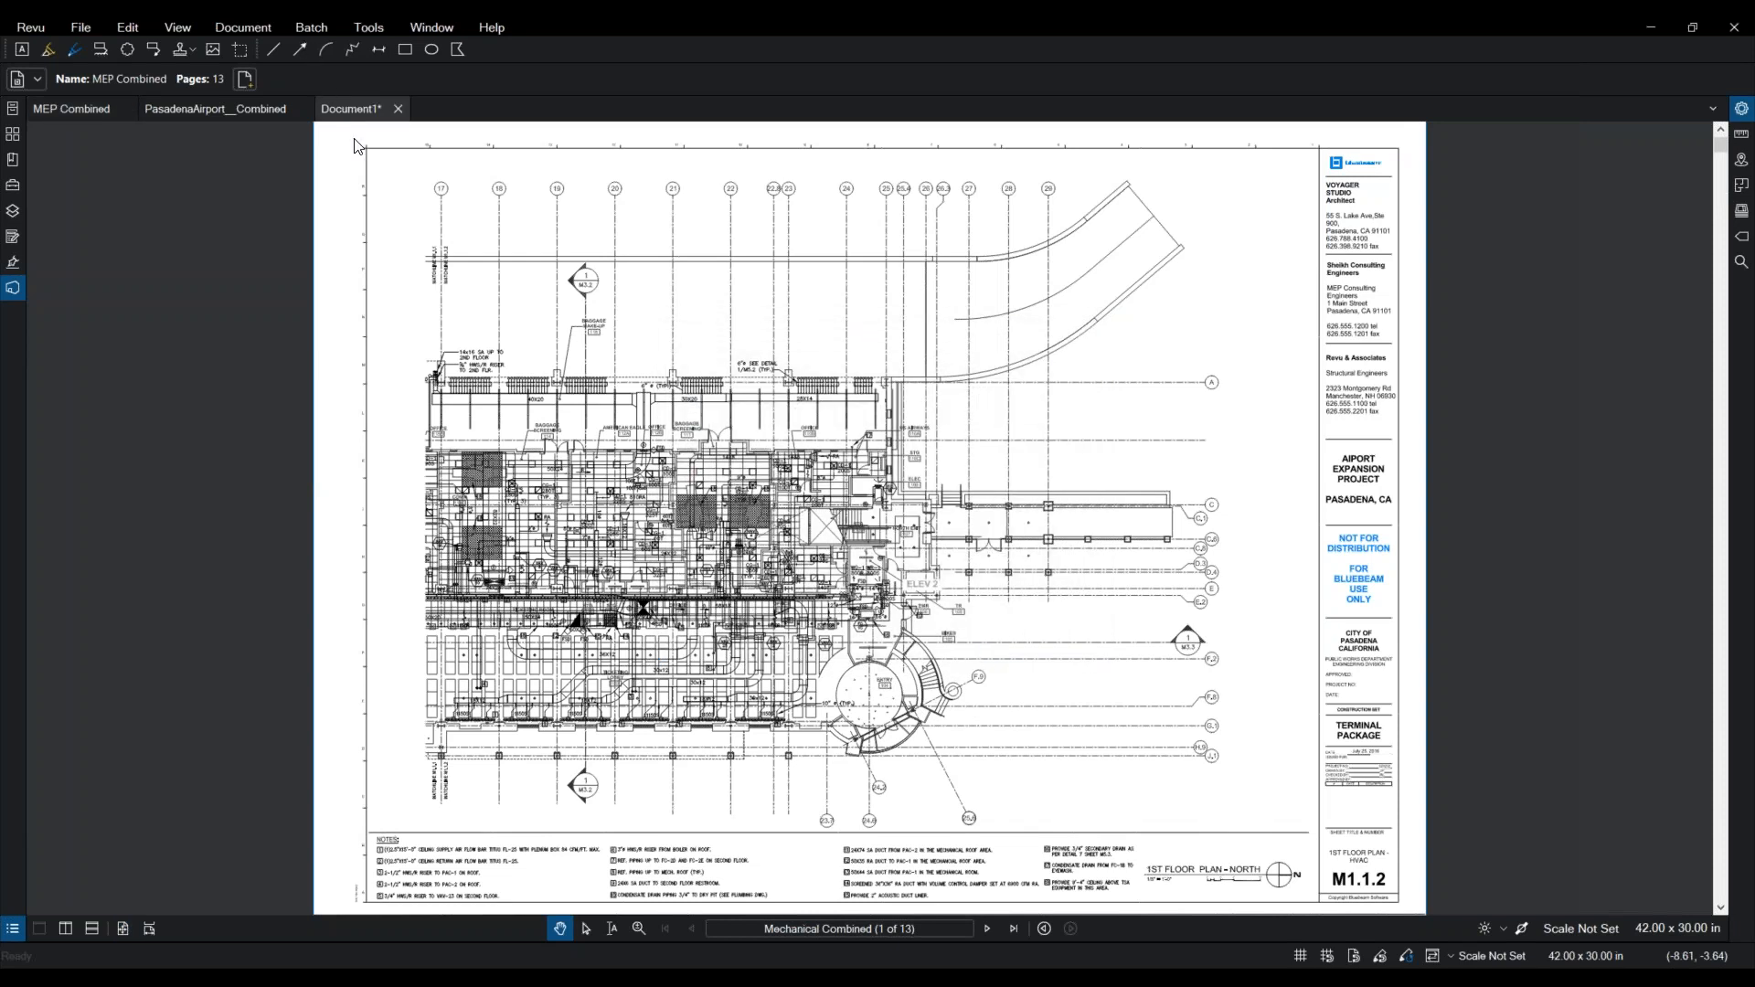
left_click(345, 106)
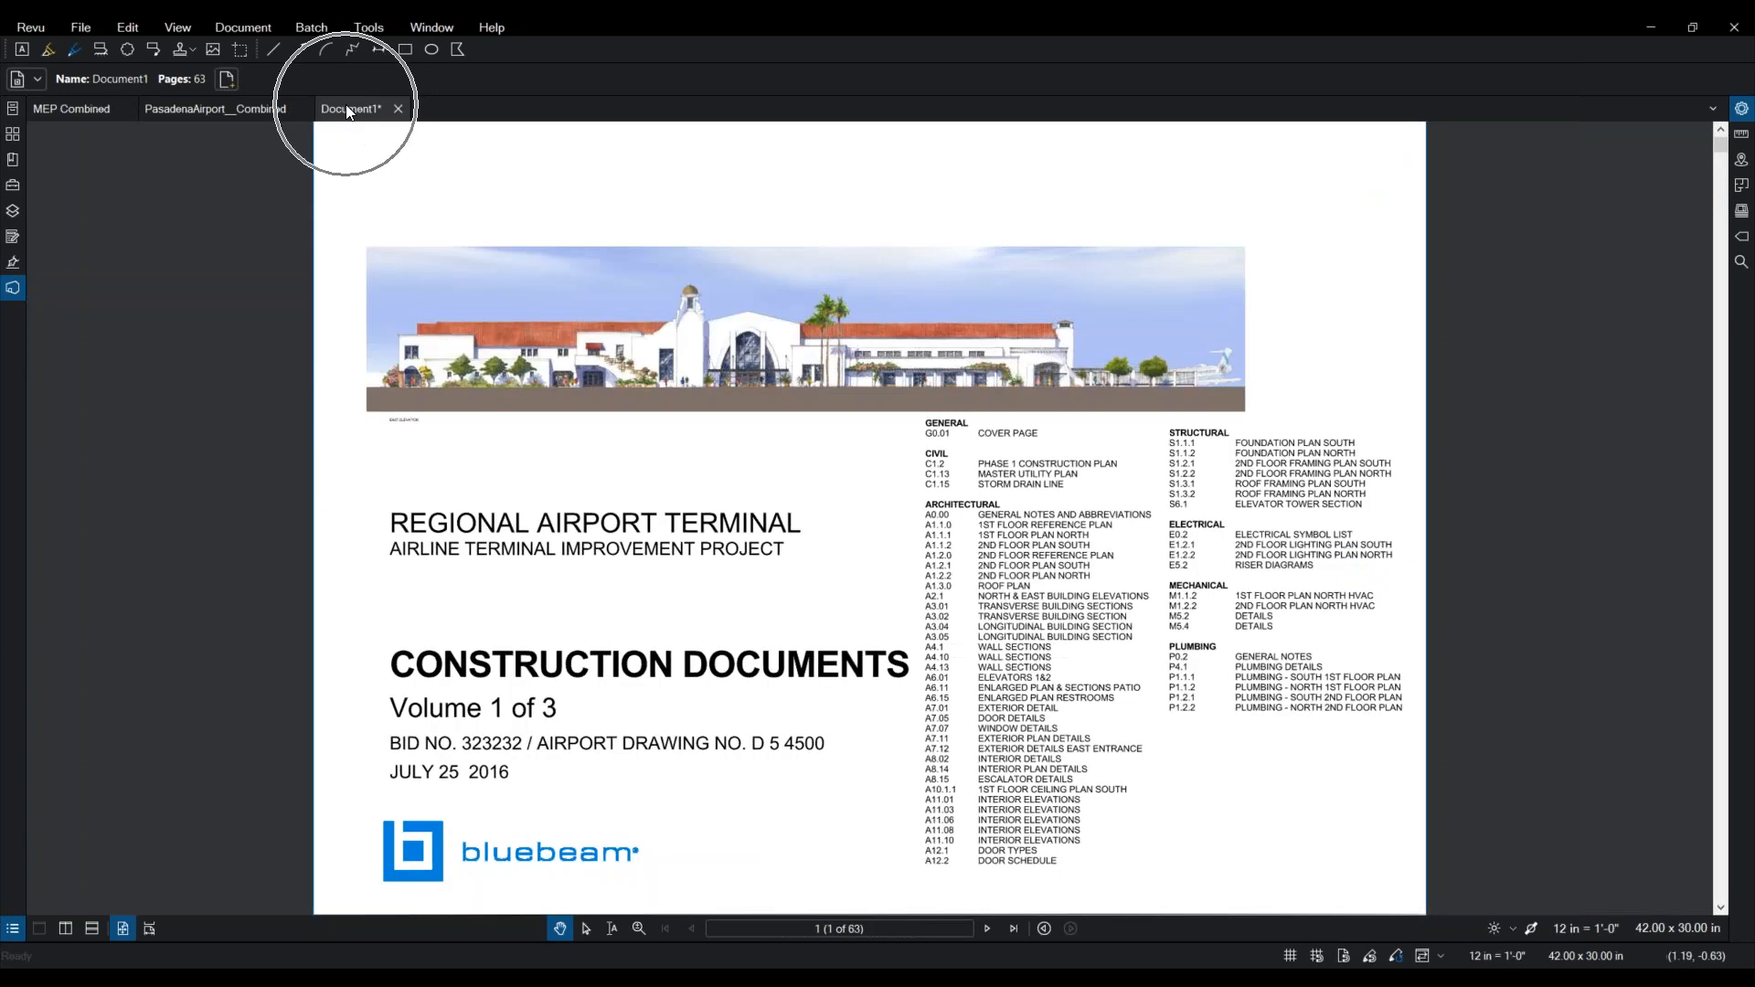
key("ctrl")
key("ctrl")
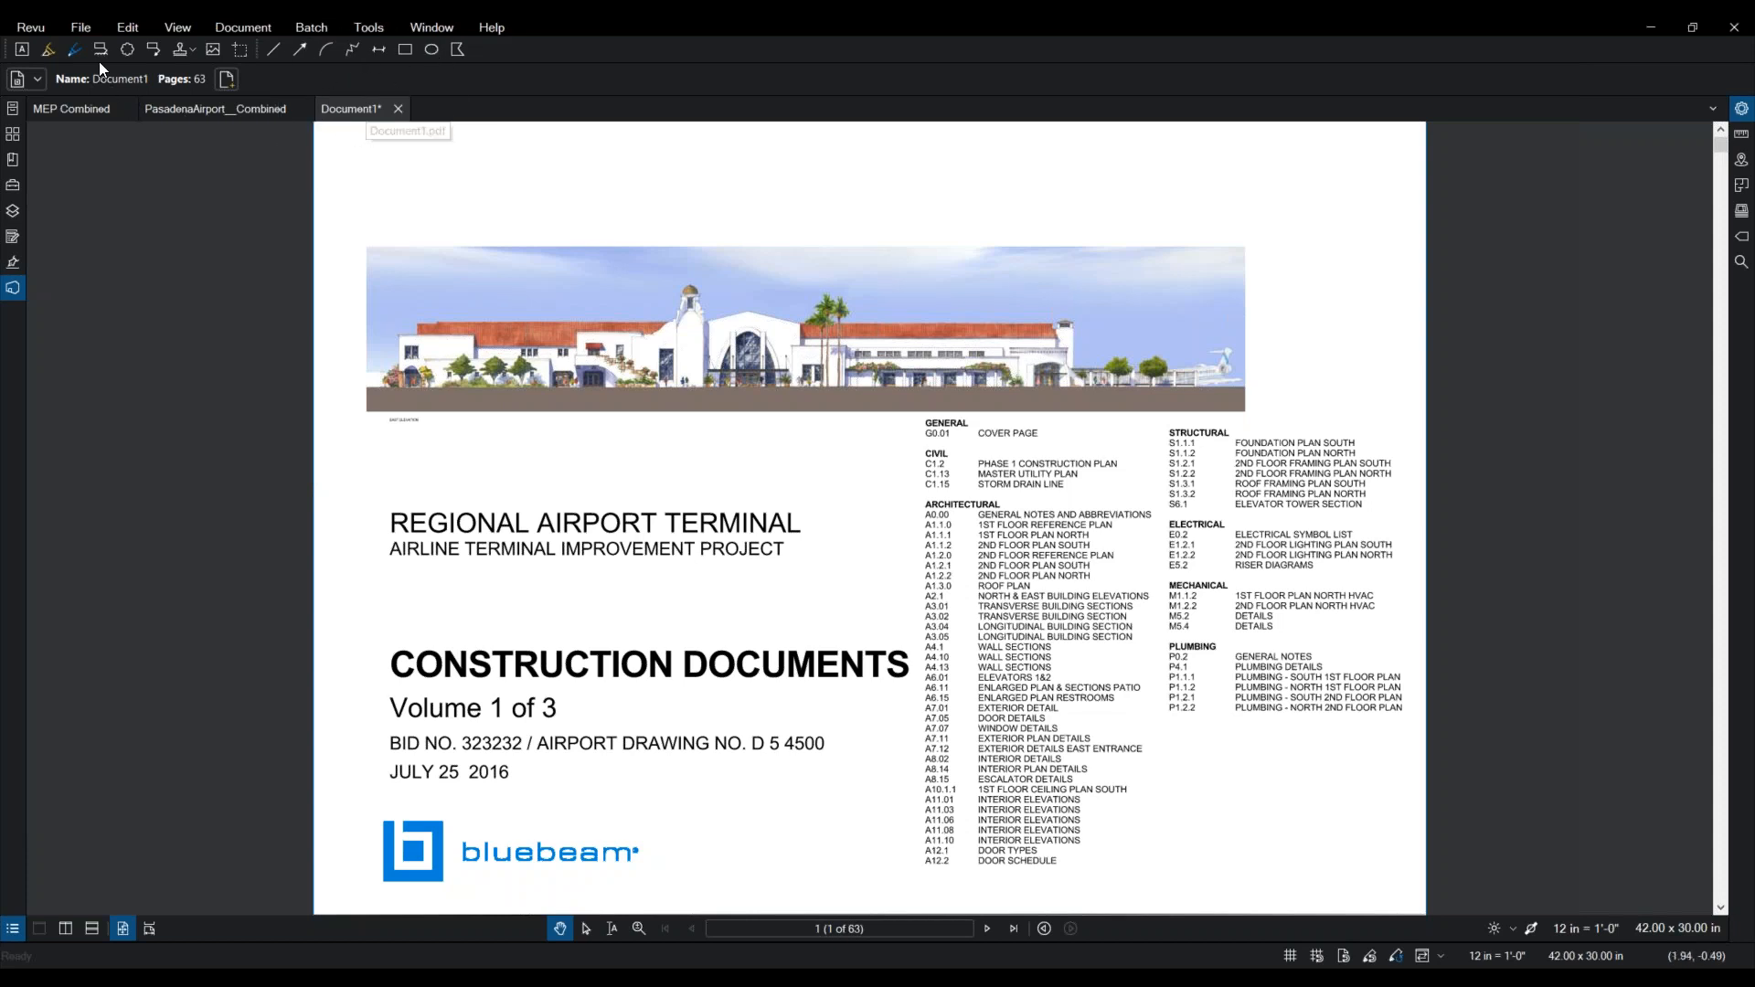
Step: Save the combined document to the Desktop as "Airport Webinars from home"
left_click(91, 31)
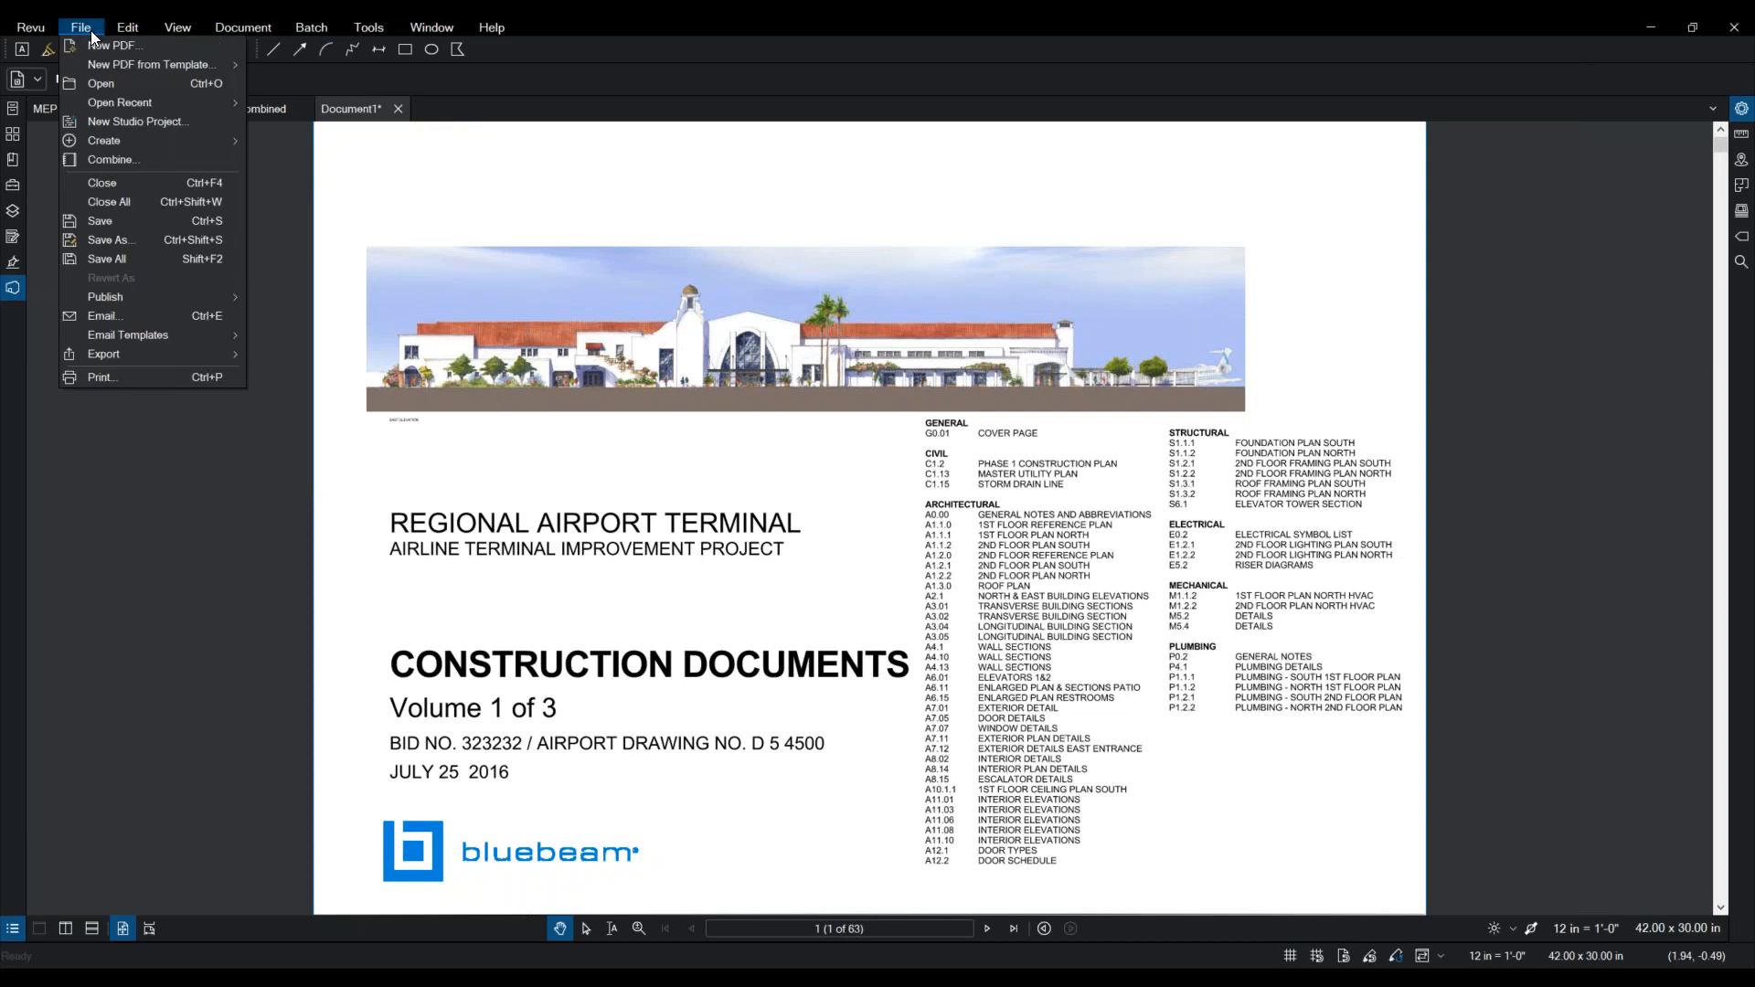
left_click(108, 239)
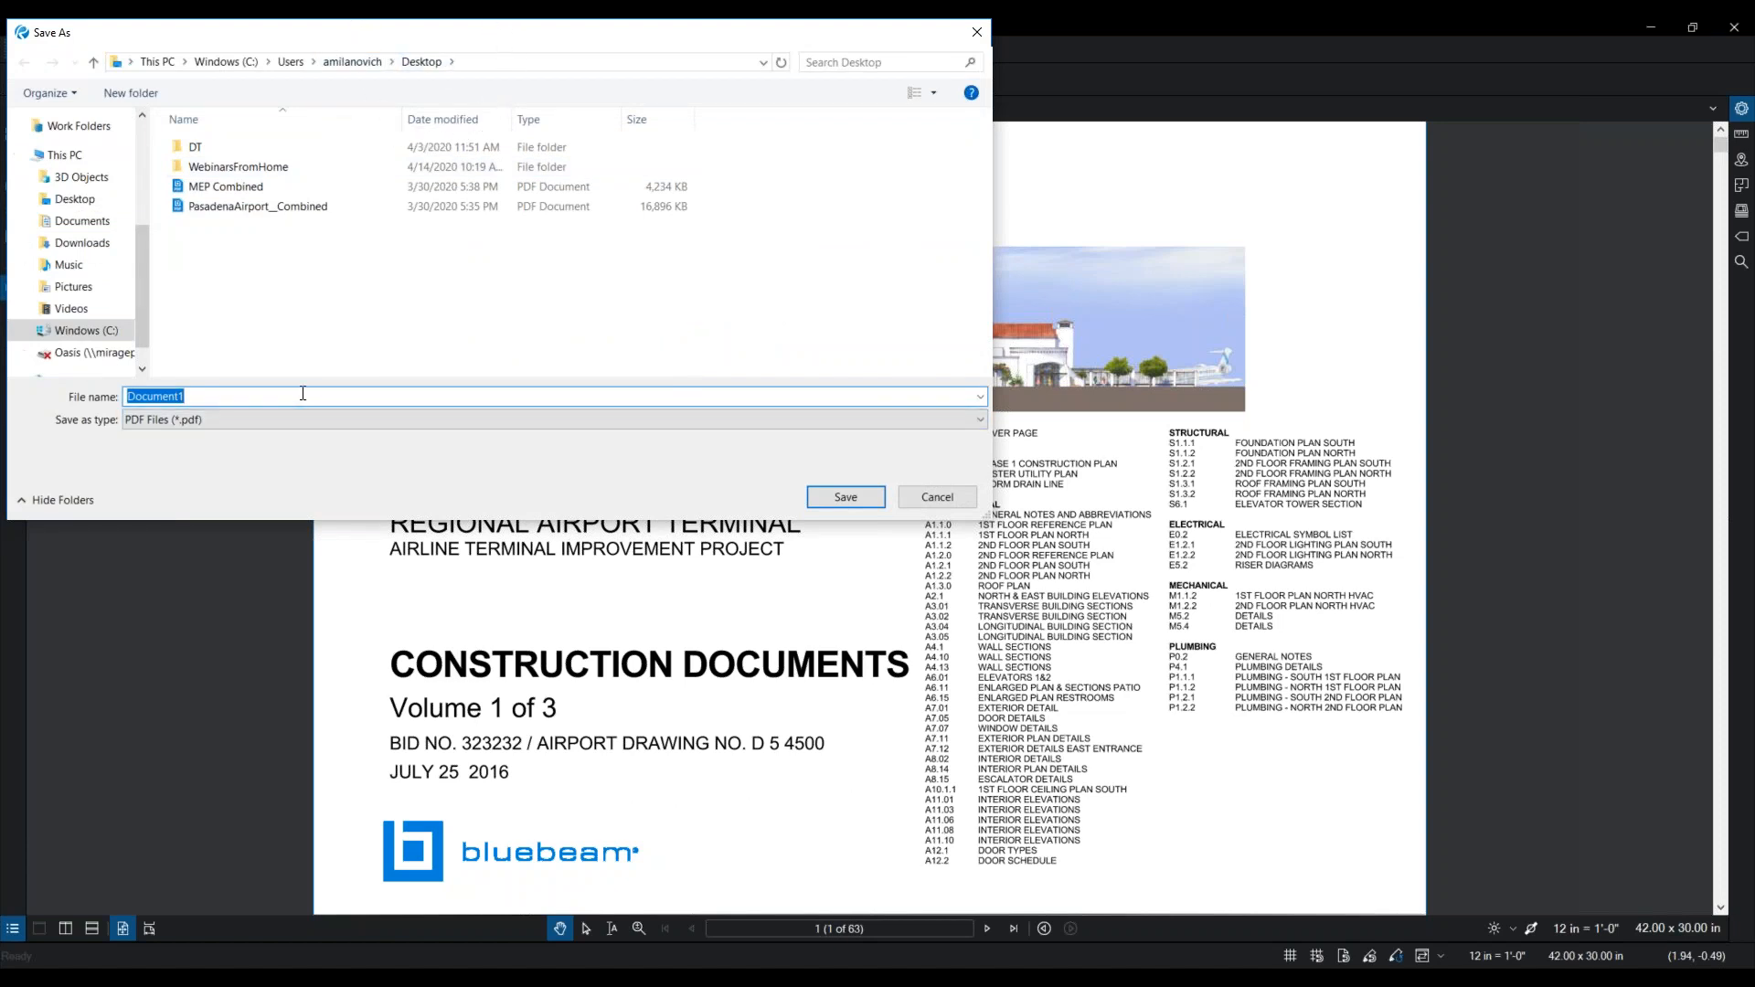
type("Airport Webinars from home")
left_click(835, 501)
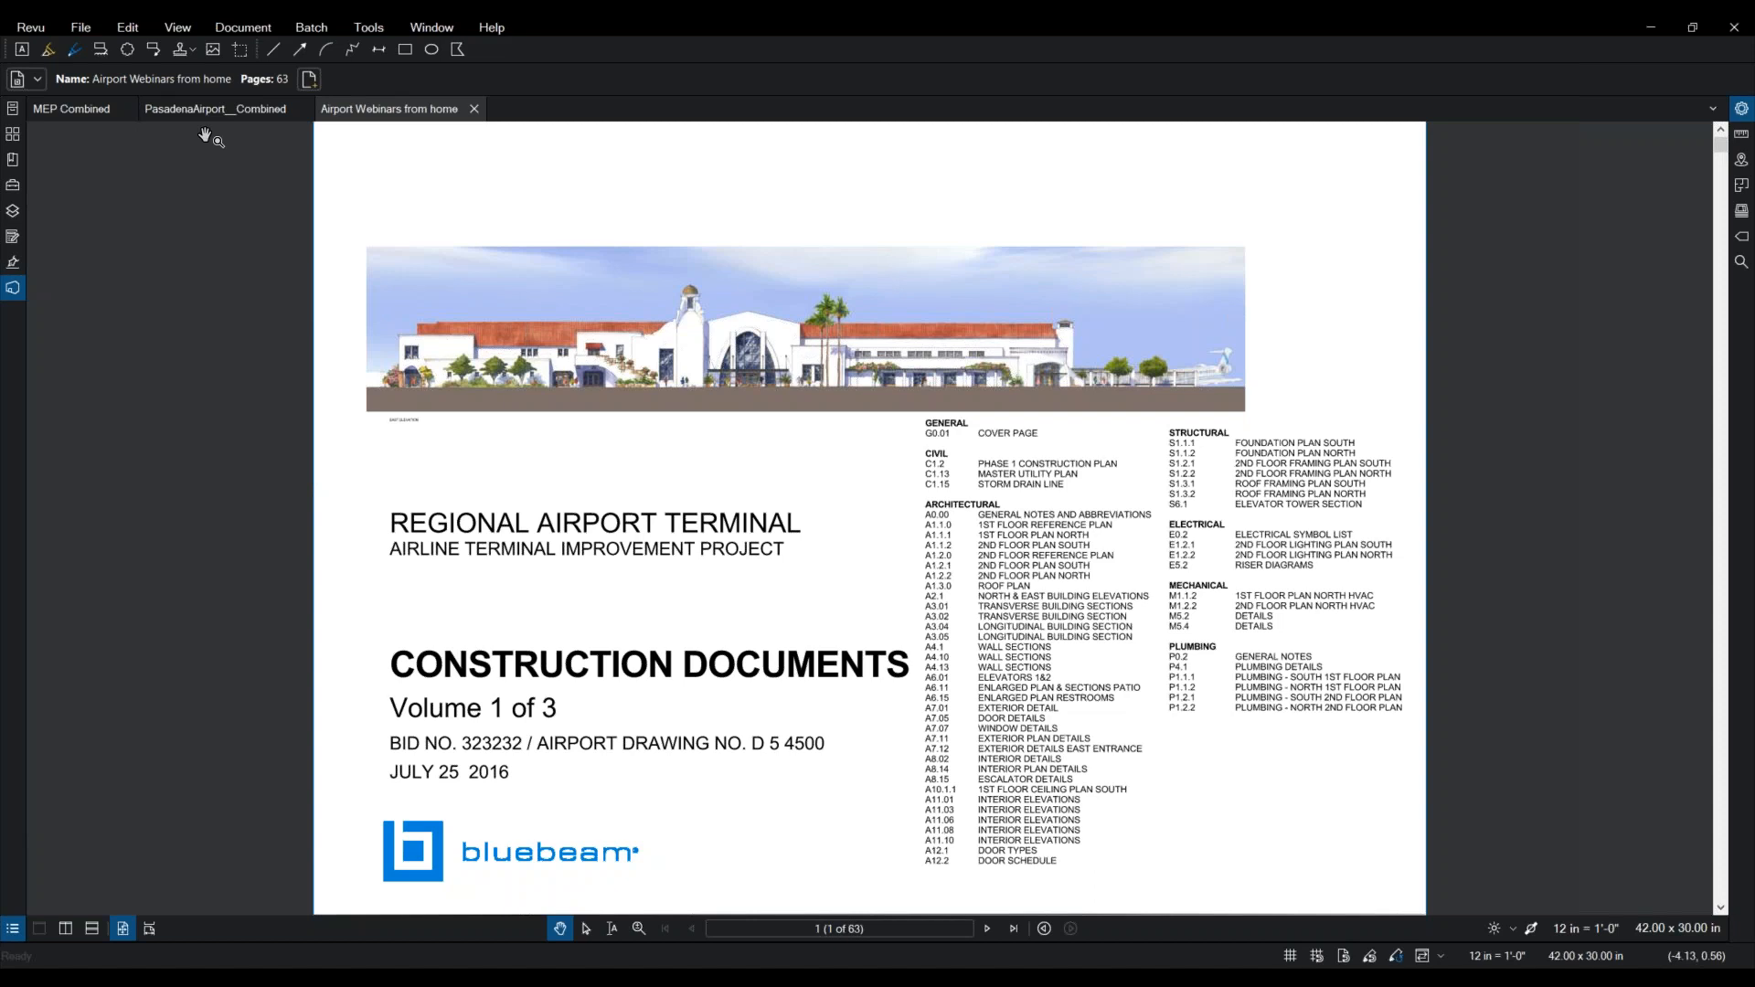
Step: Close the two source documents, PasadenaAirport__Combined and MEP Combined, keeping the combined set open
left_click(303, 111)
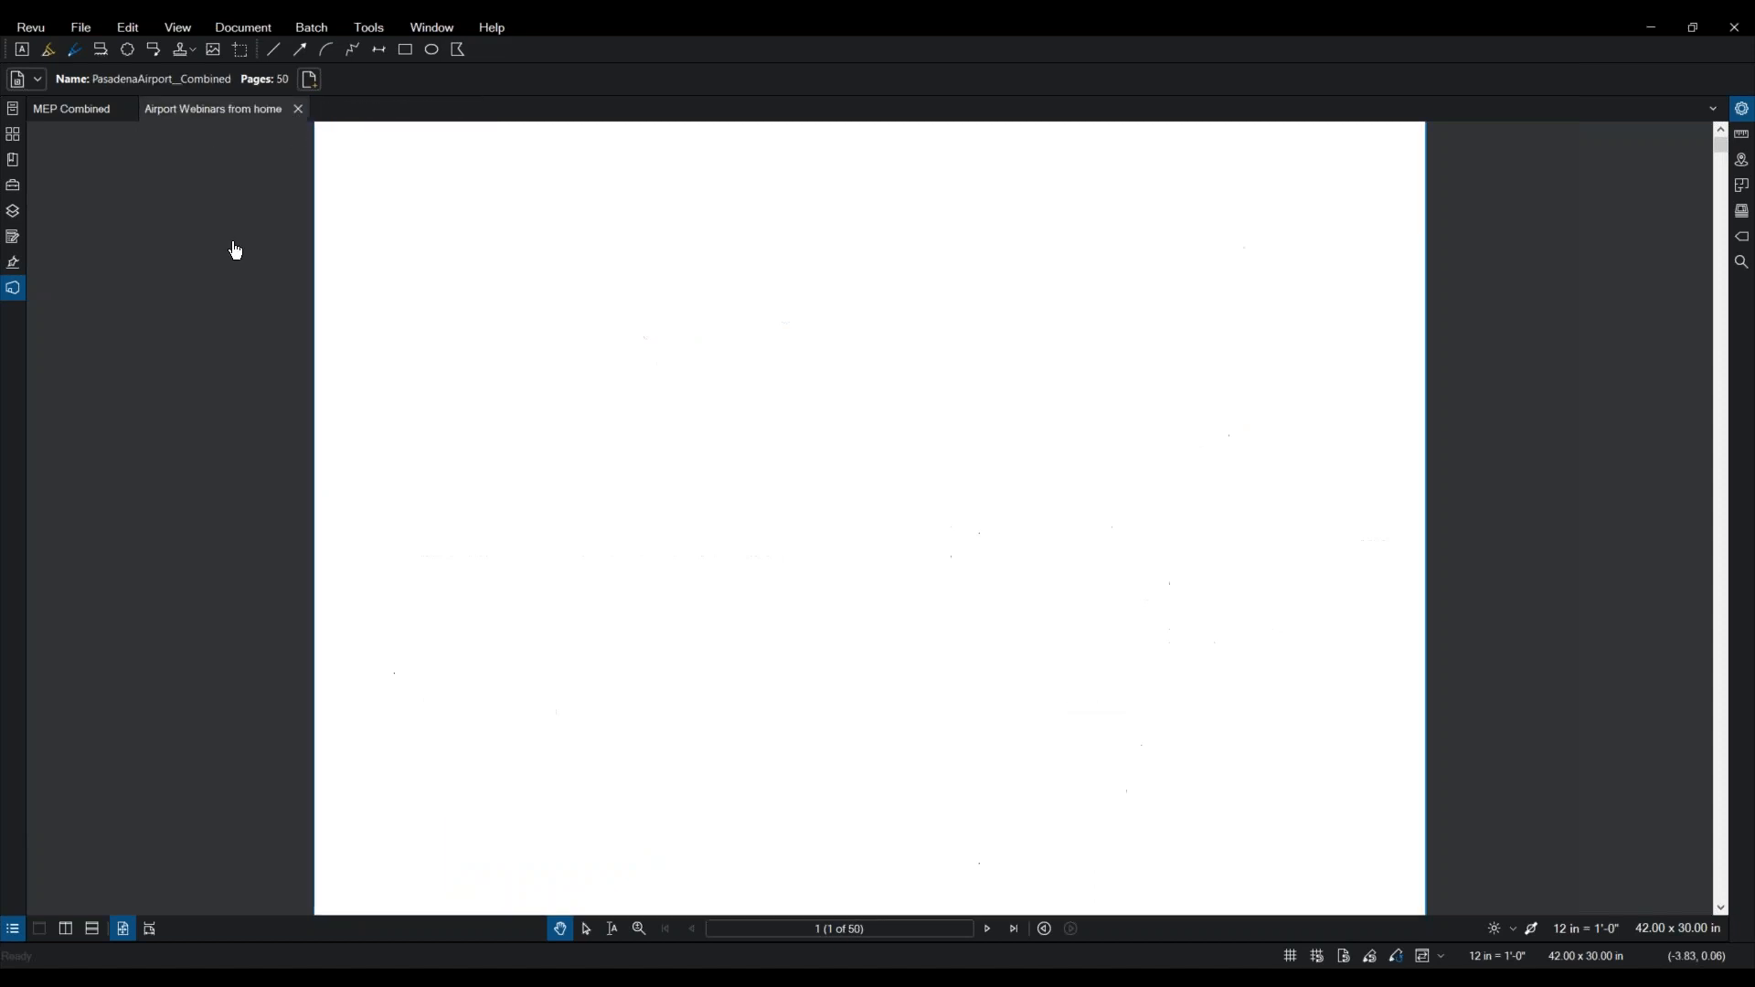
left_click(90, 108)
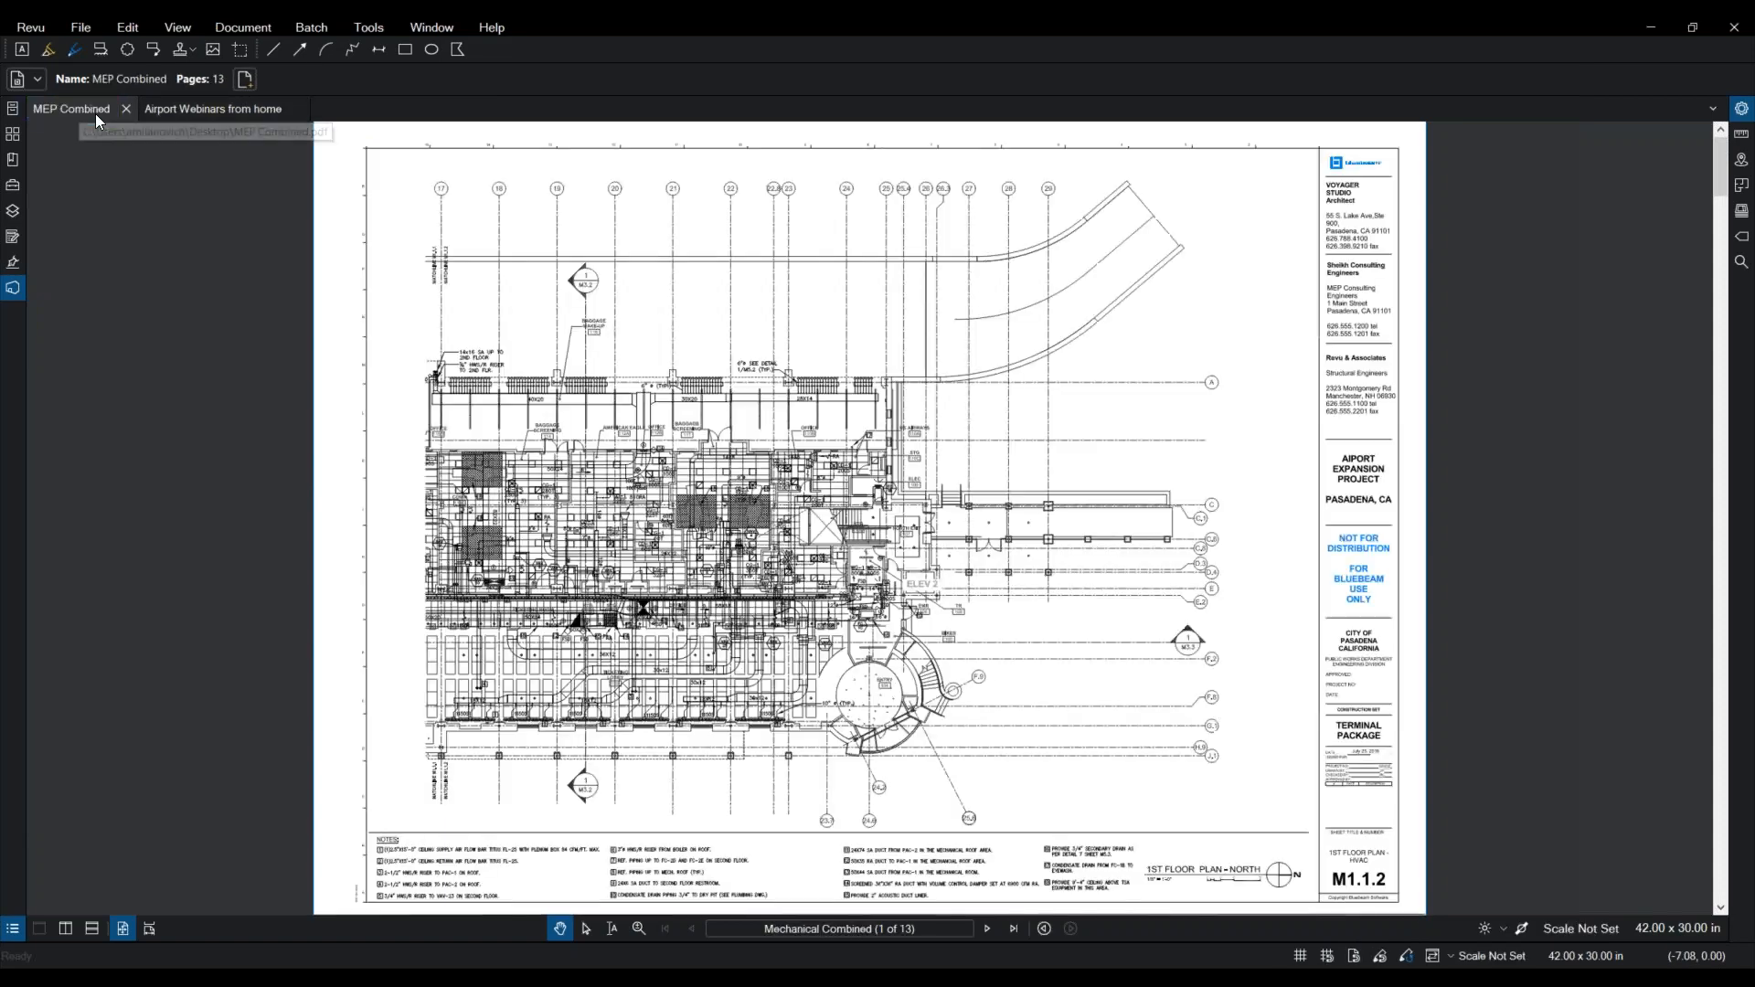
left_click(126, 108)
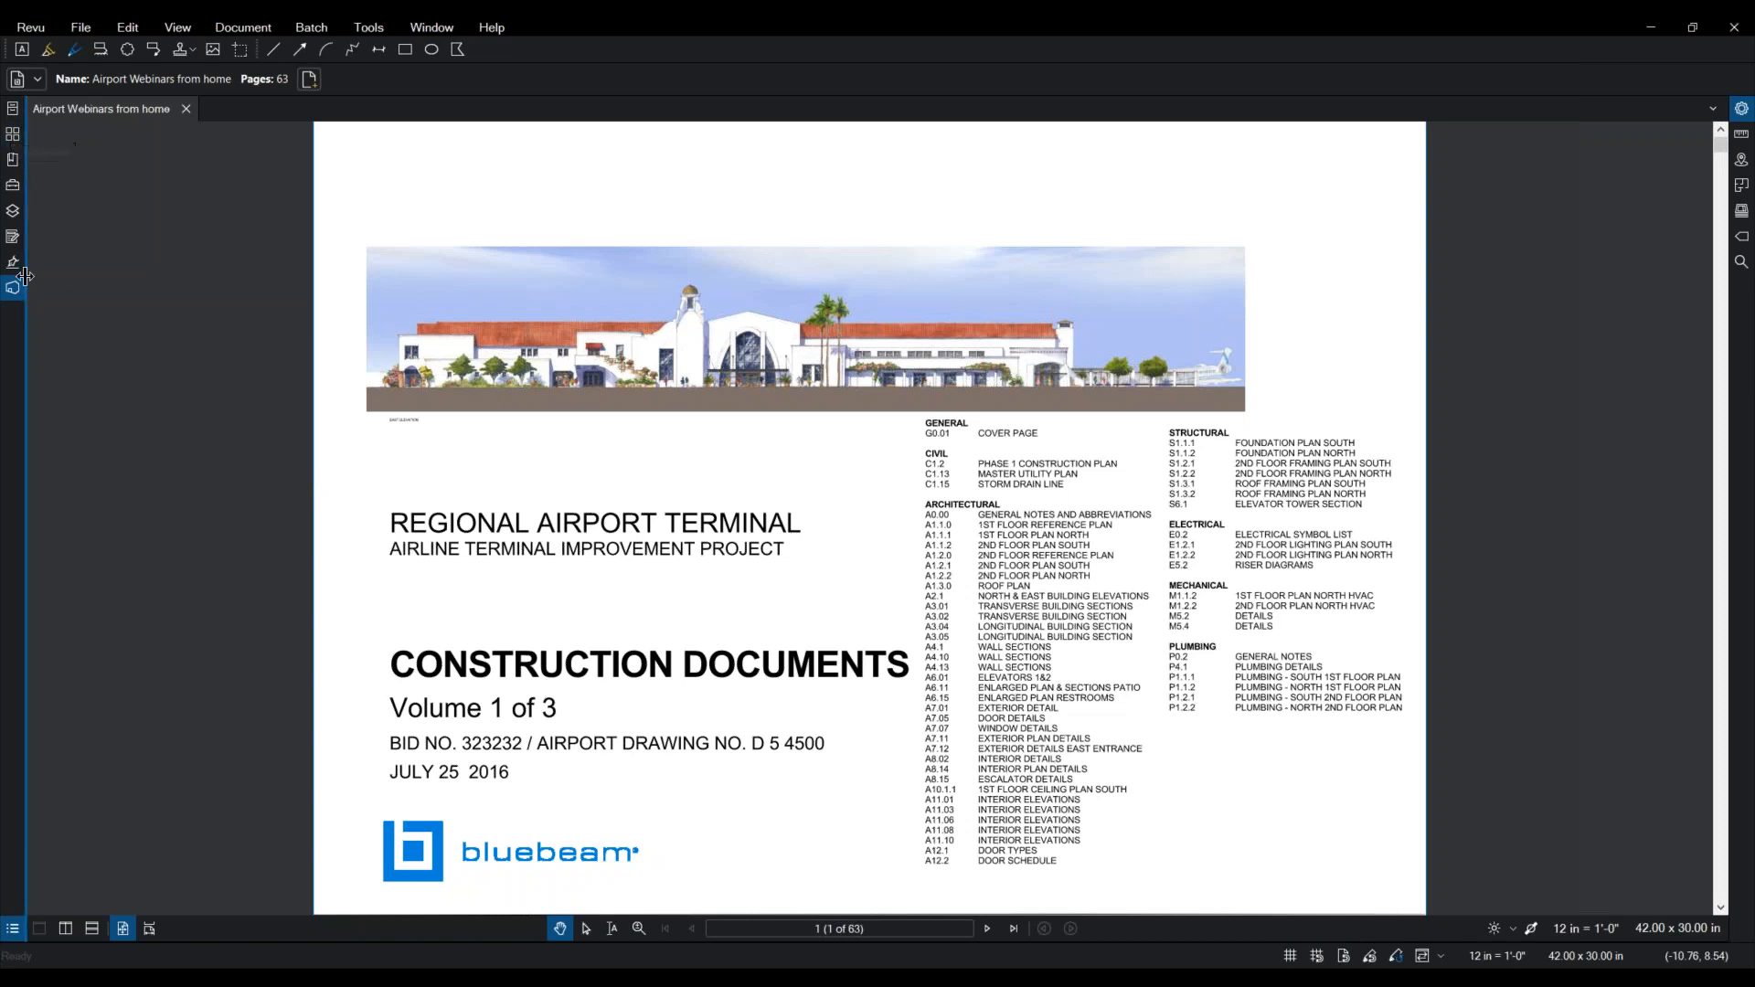
Step: Check which panels can be shown, and display the page thumbnails of the combined set
right_click(18, 320)
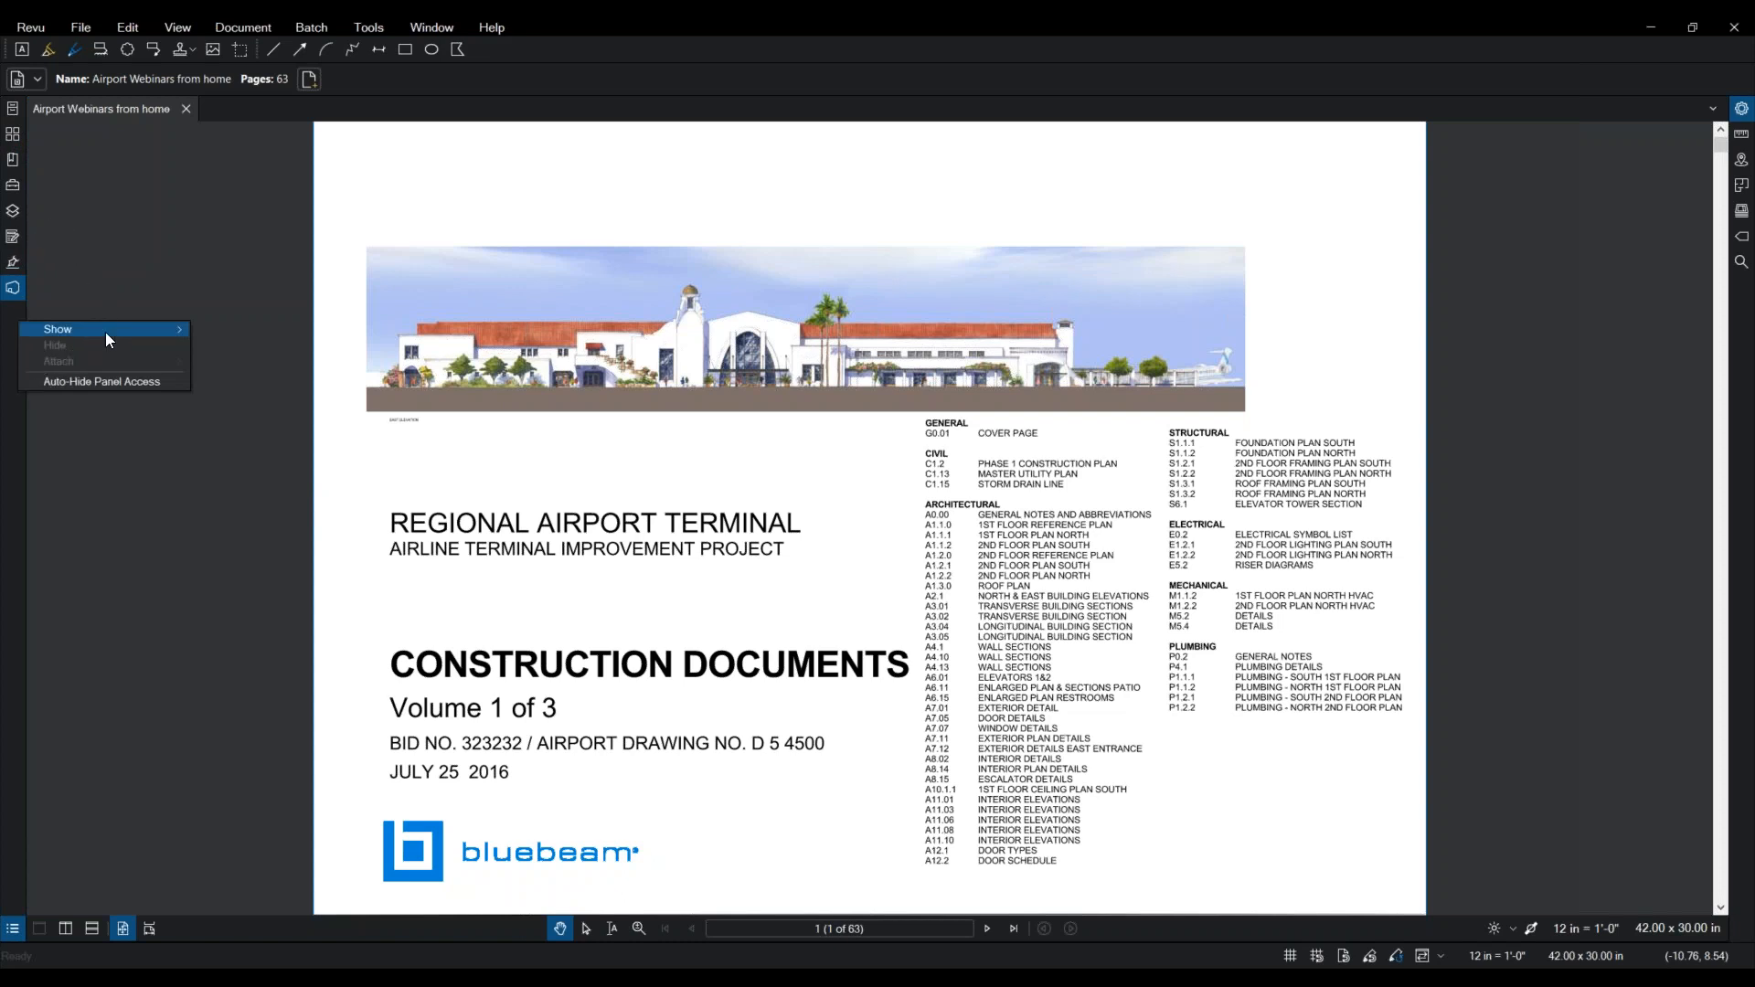
mouse_move(106, 332)
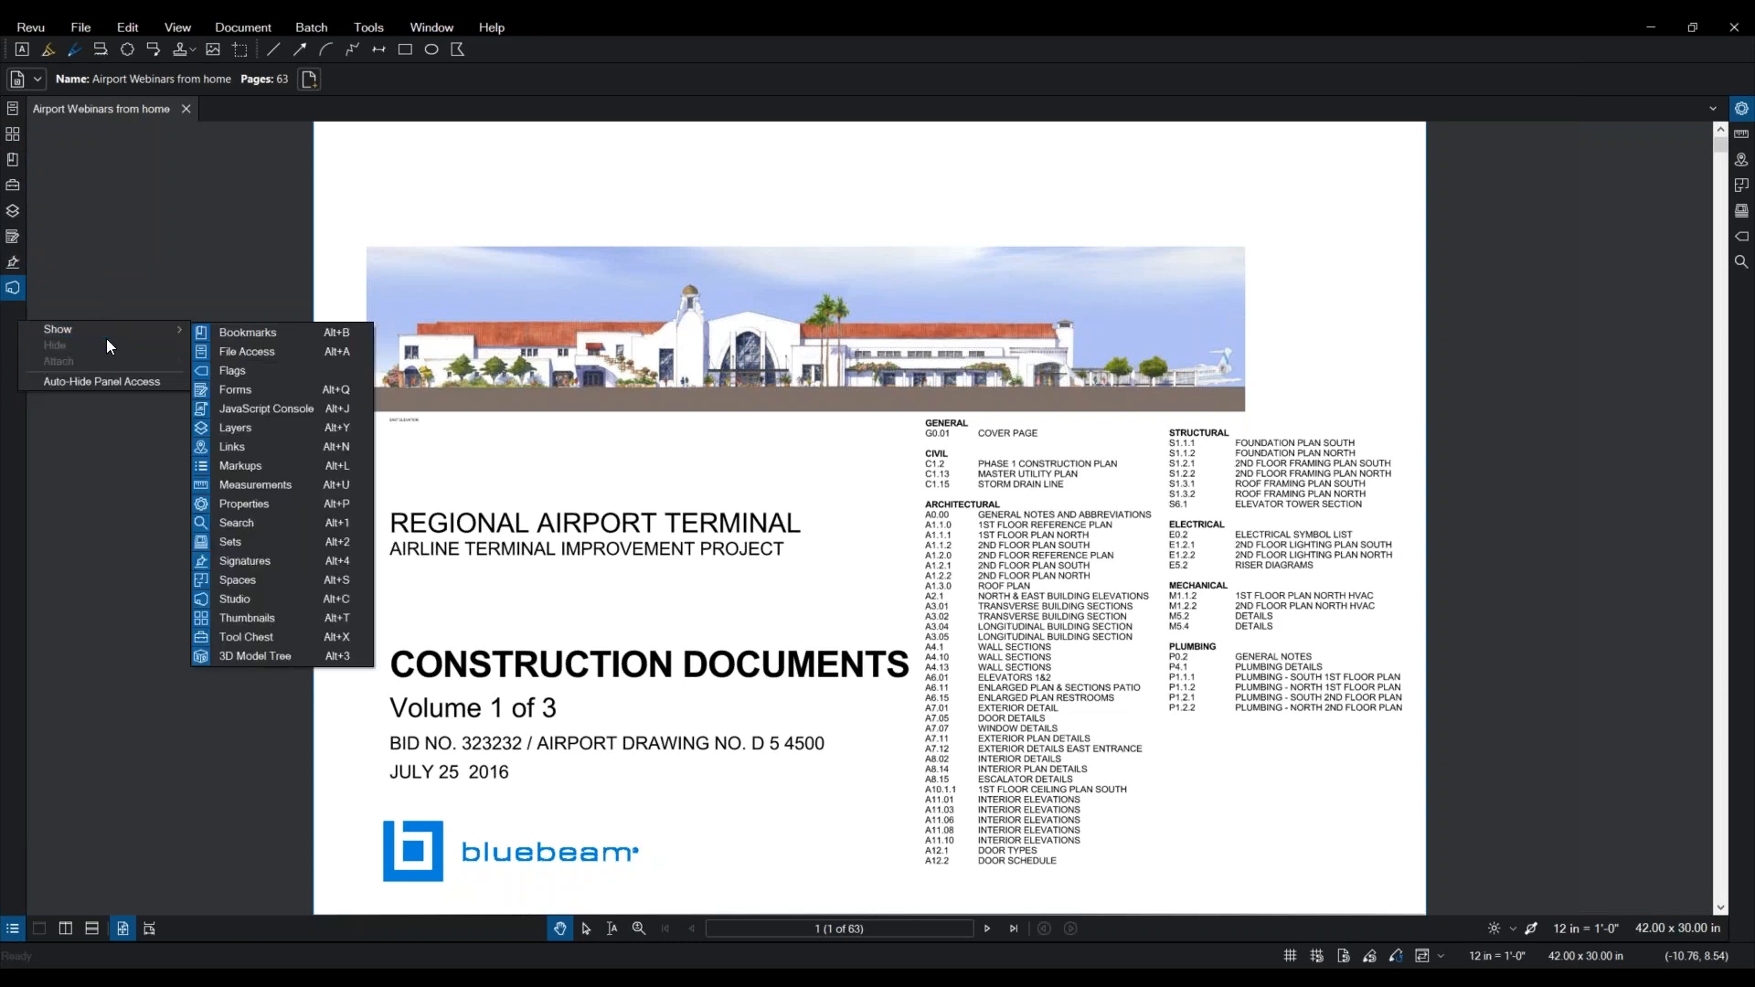
mouse_move(174, 332)
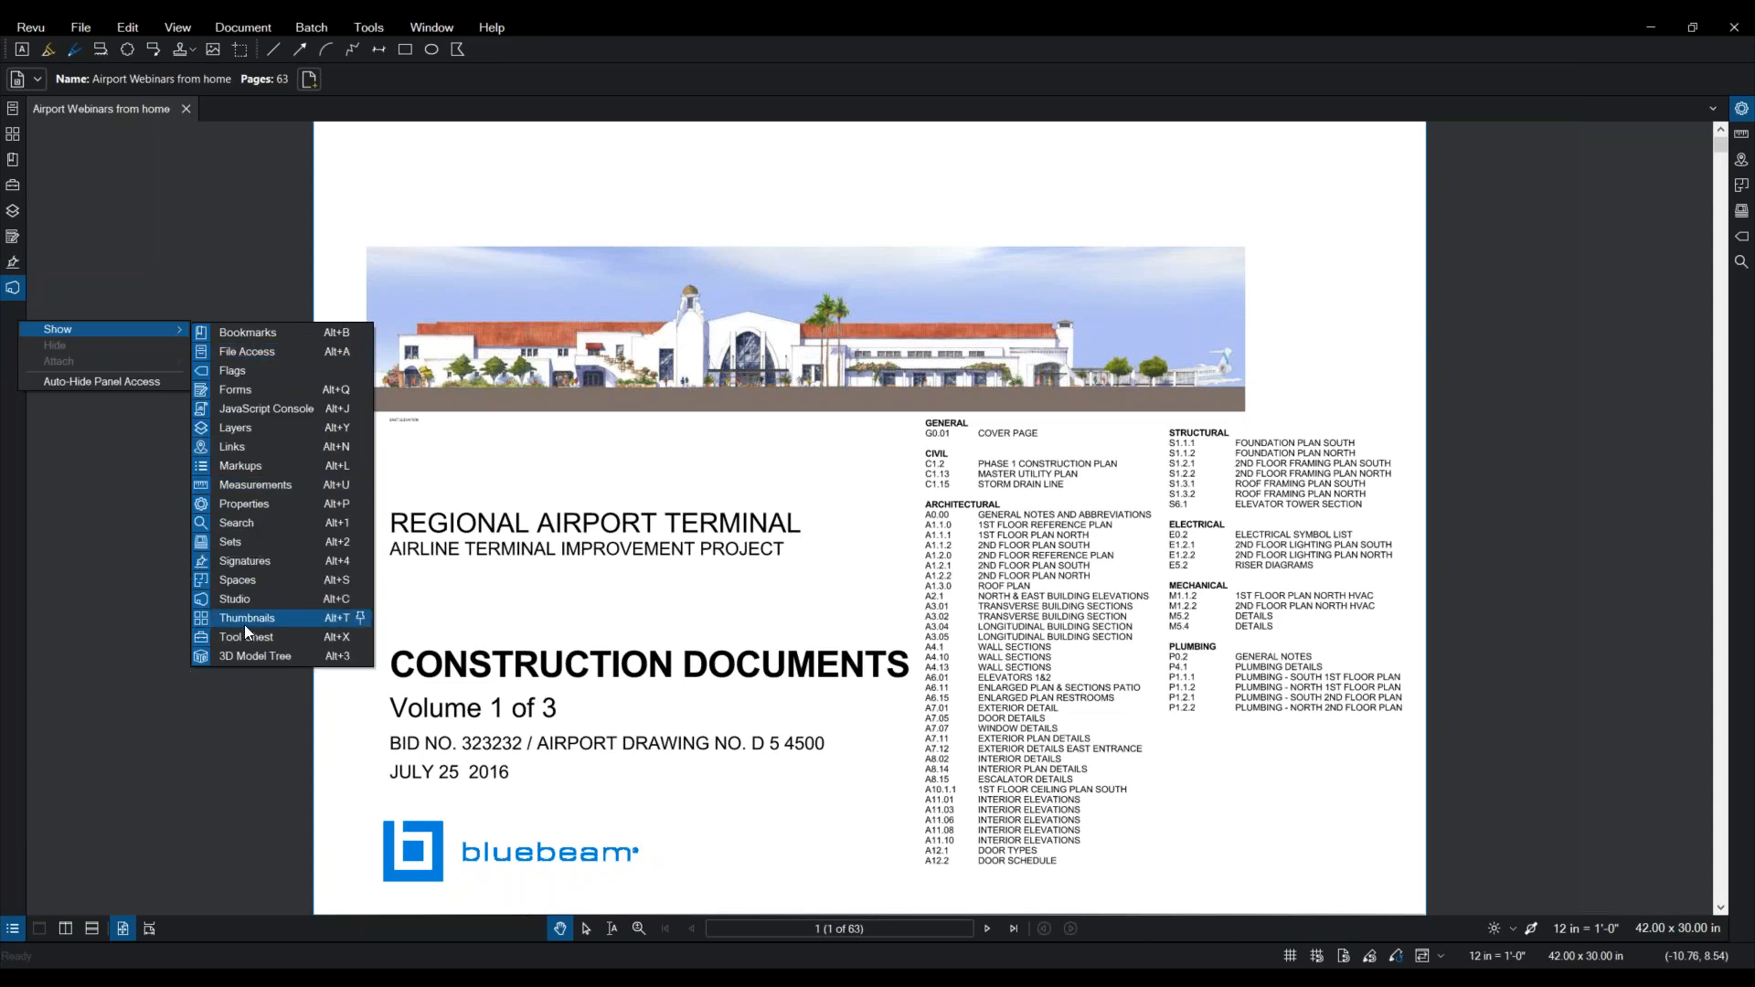
left_click(12, 137)
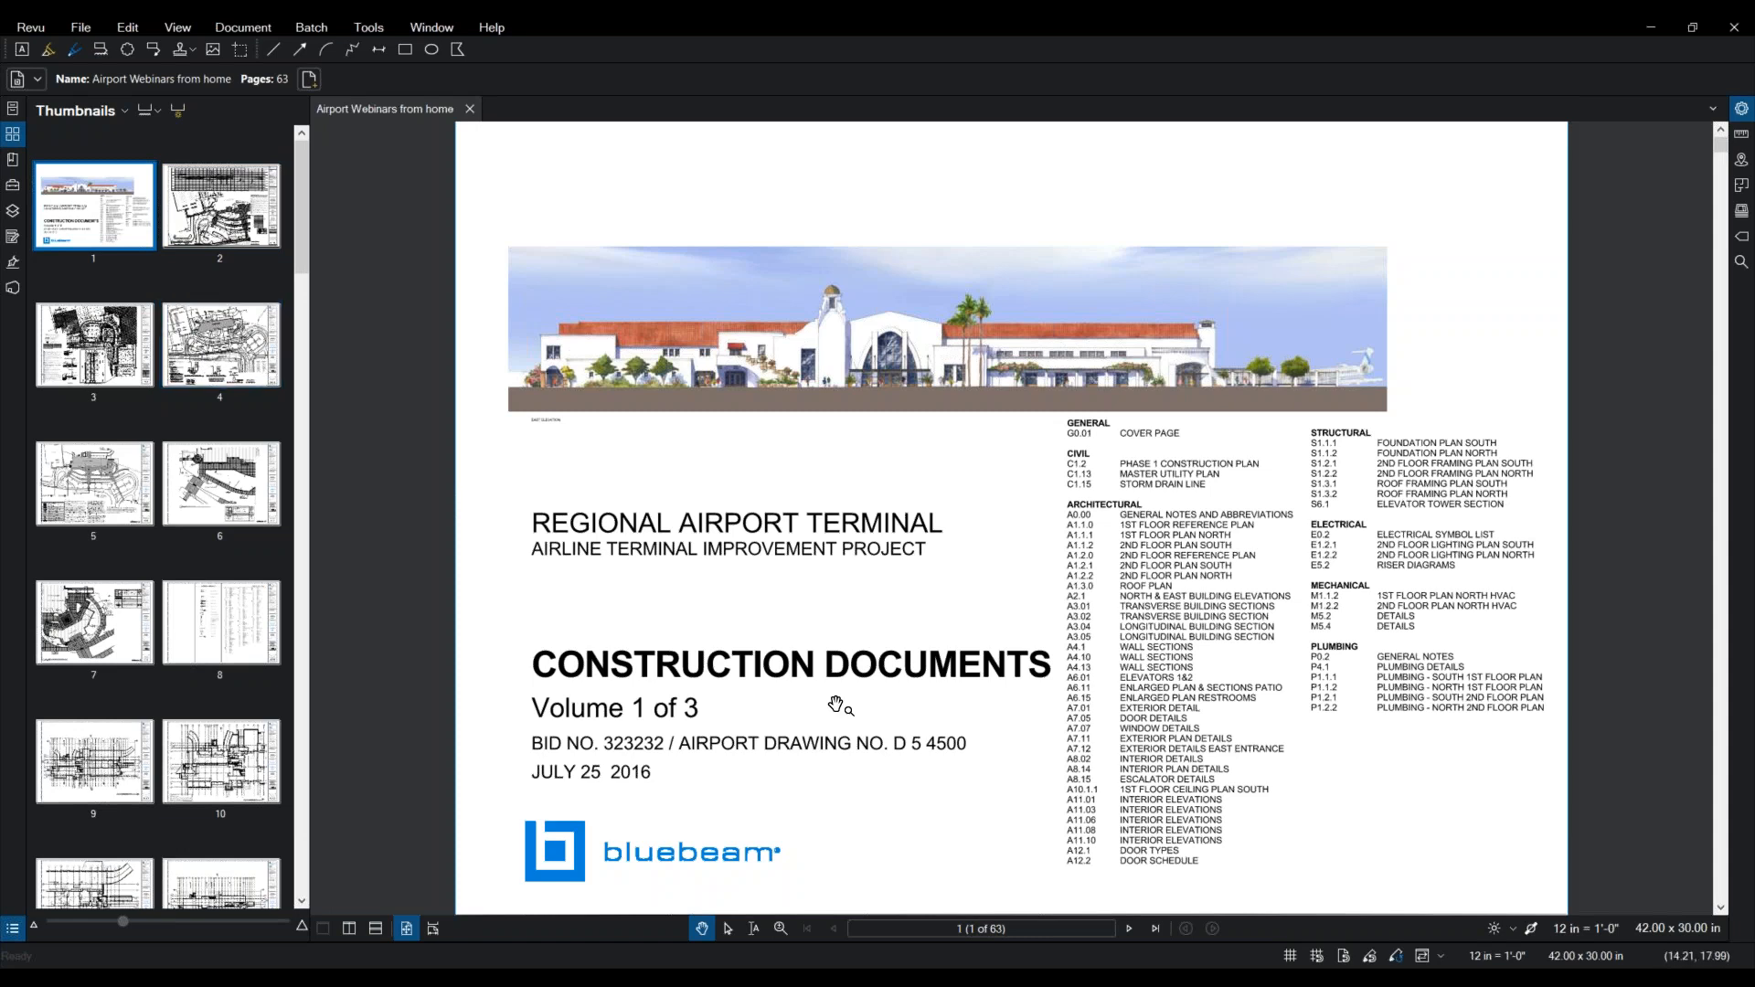
Step: Look through all page thumbnails of the combined set to examine their page labels, and return to the first page
left_click(1129, 931)
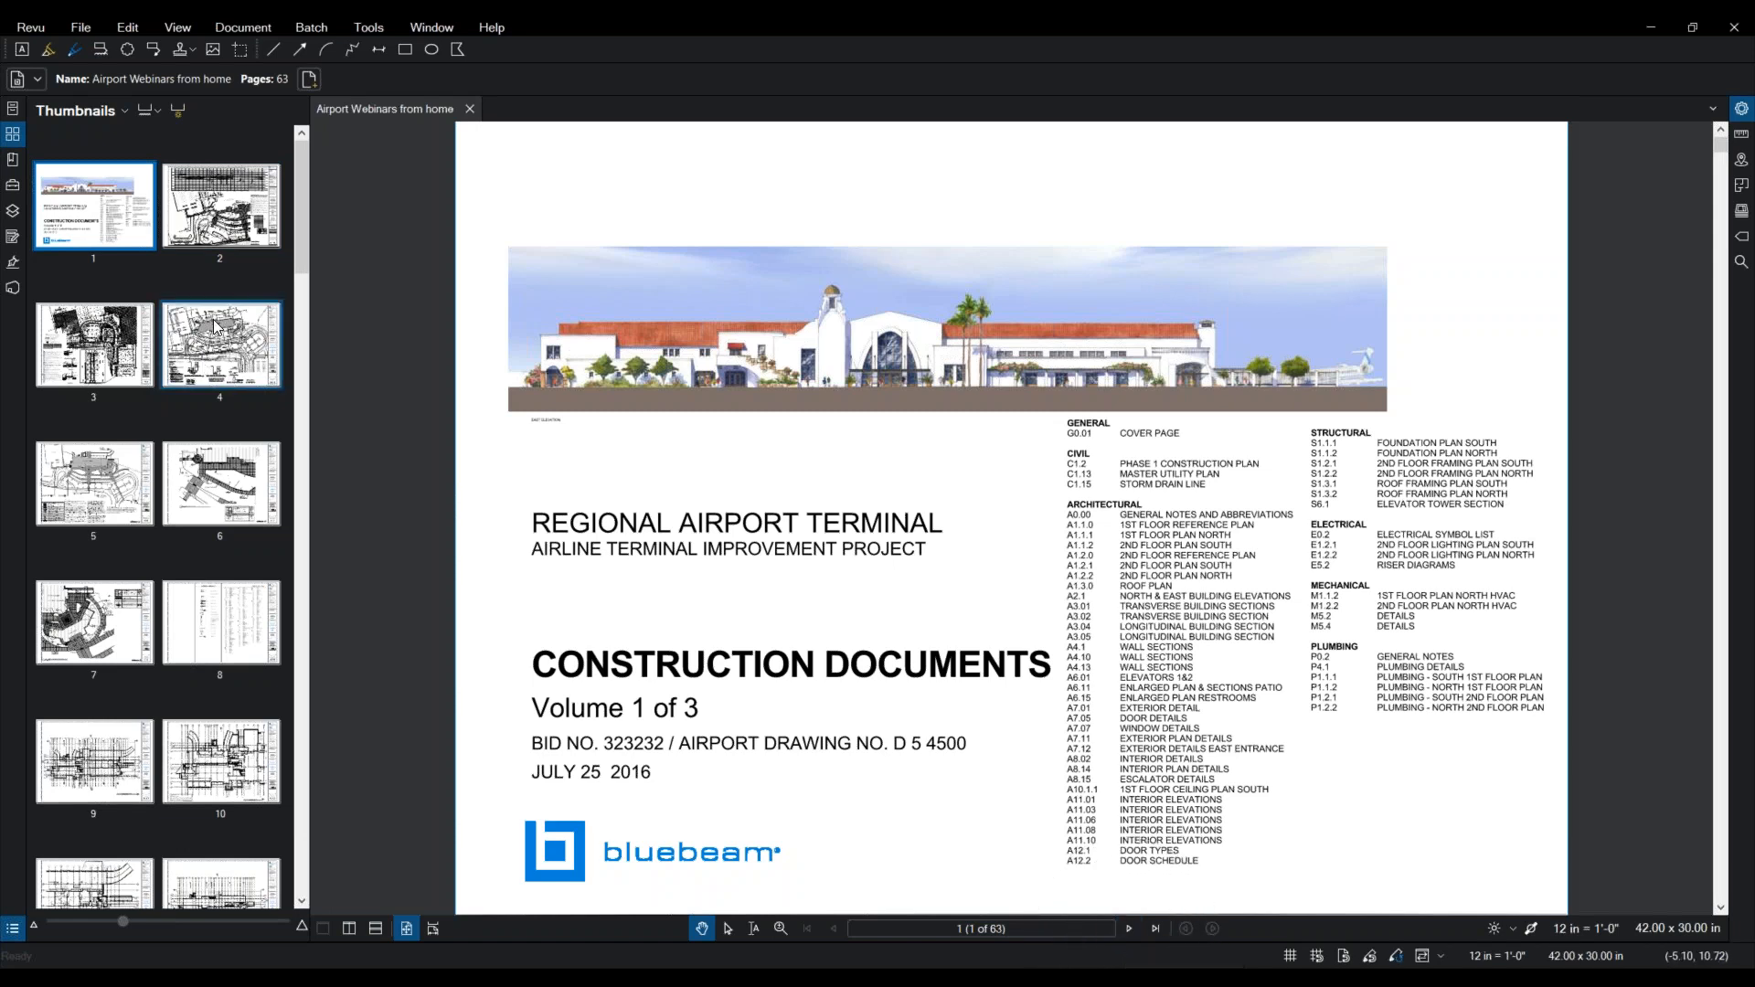
left_click(189, 399)
scroll(172, 398, "down", 4)
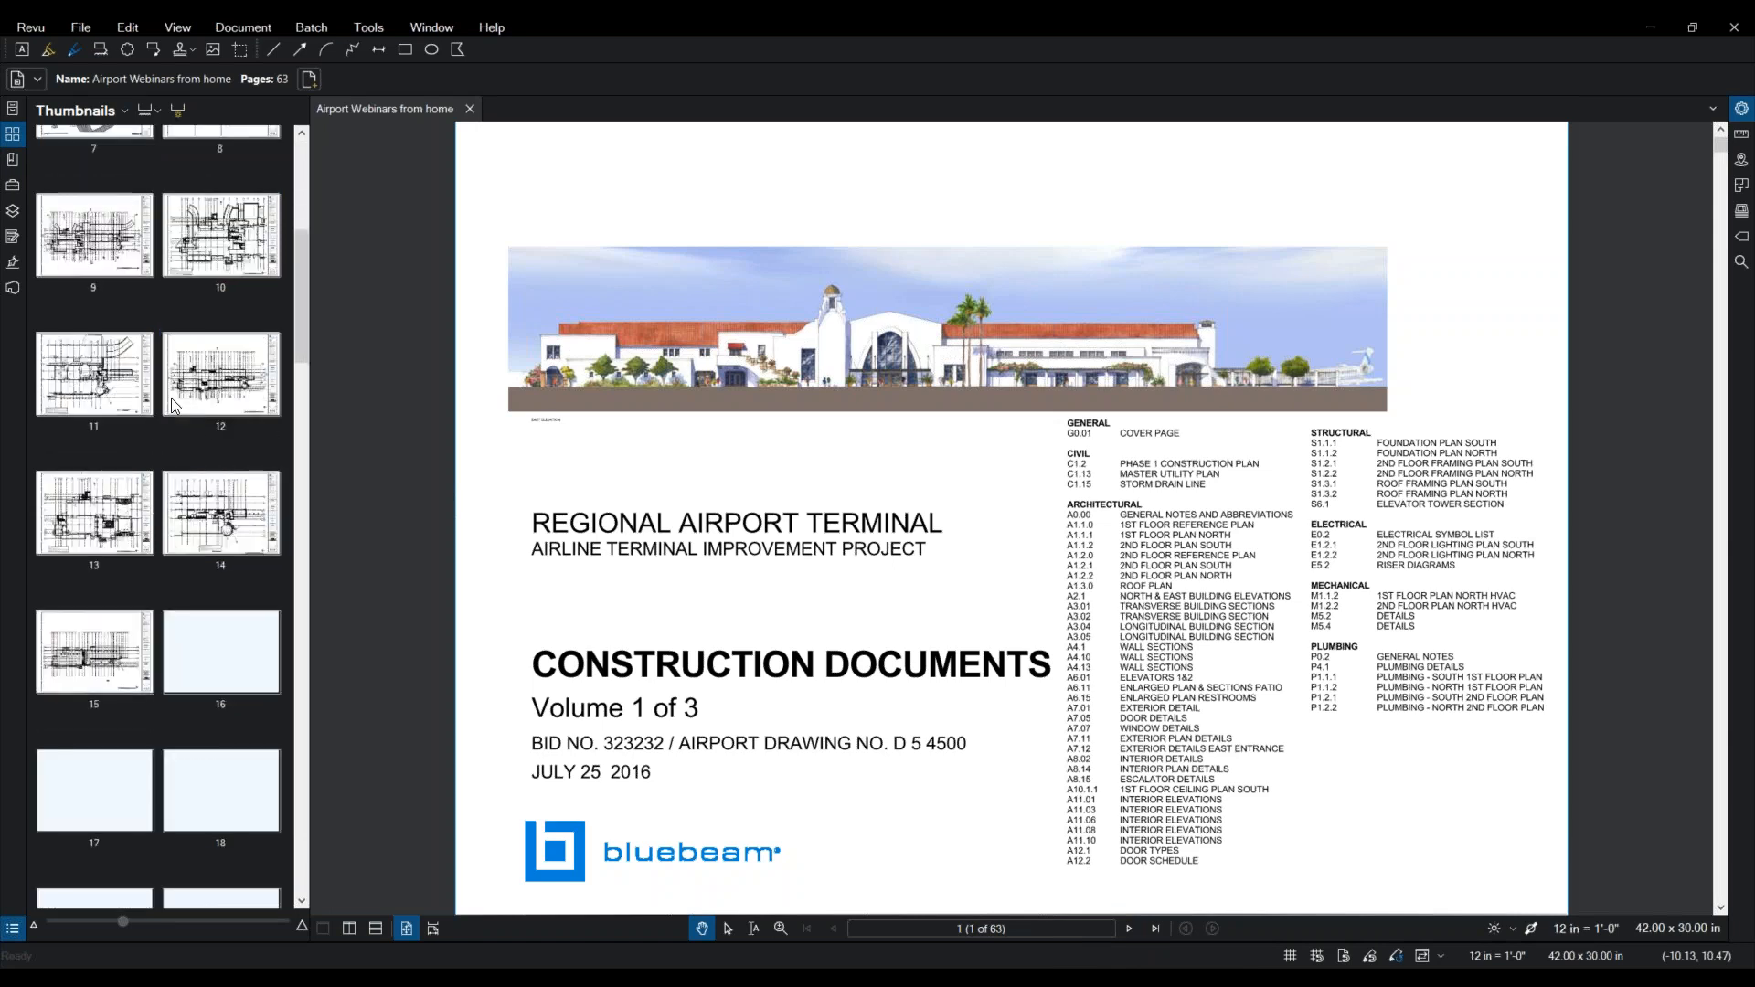
scroll(174, 406, "down", 5)
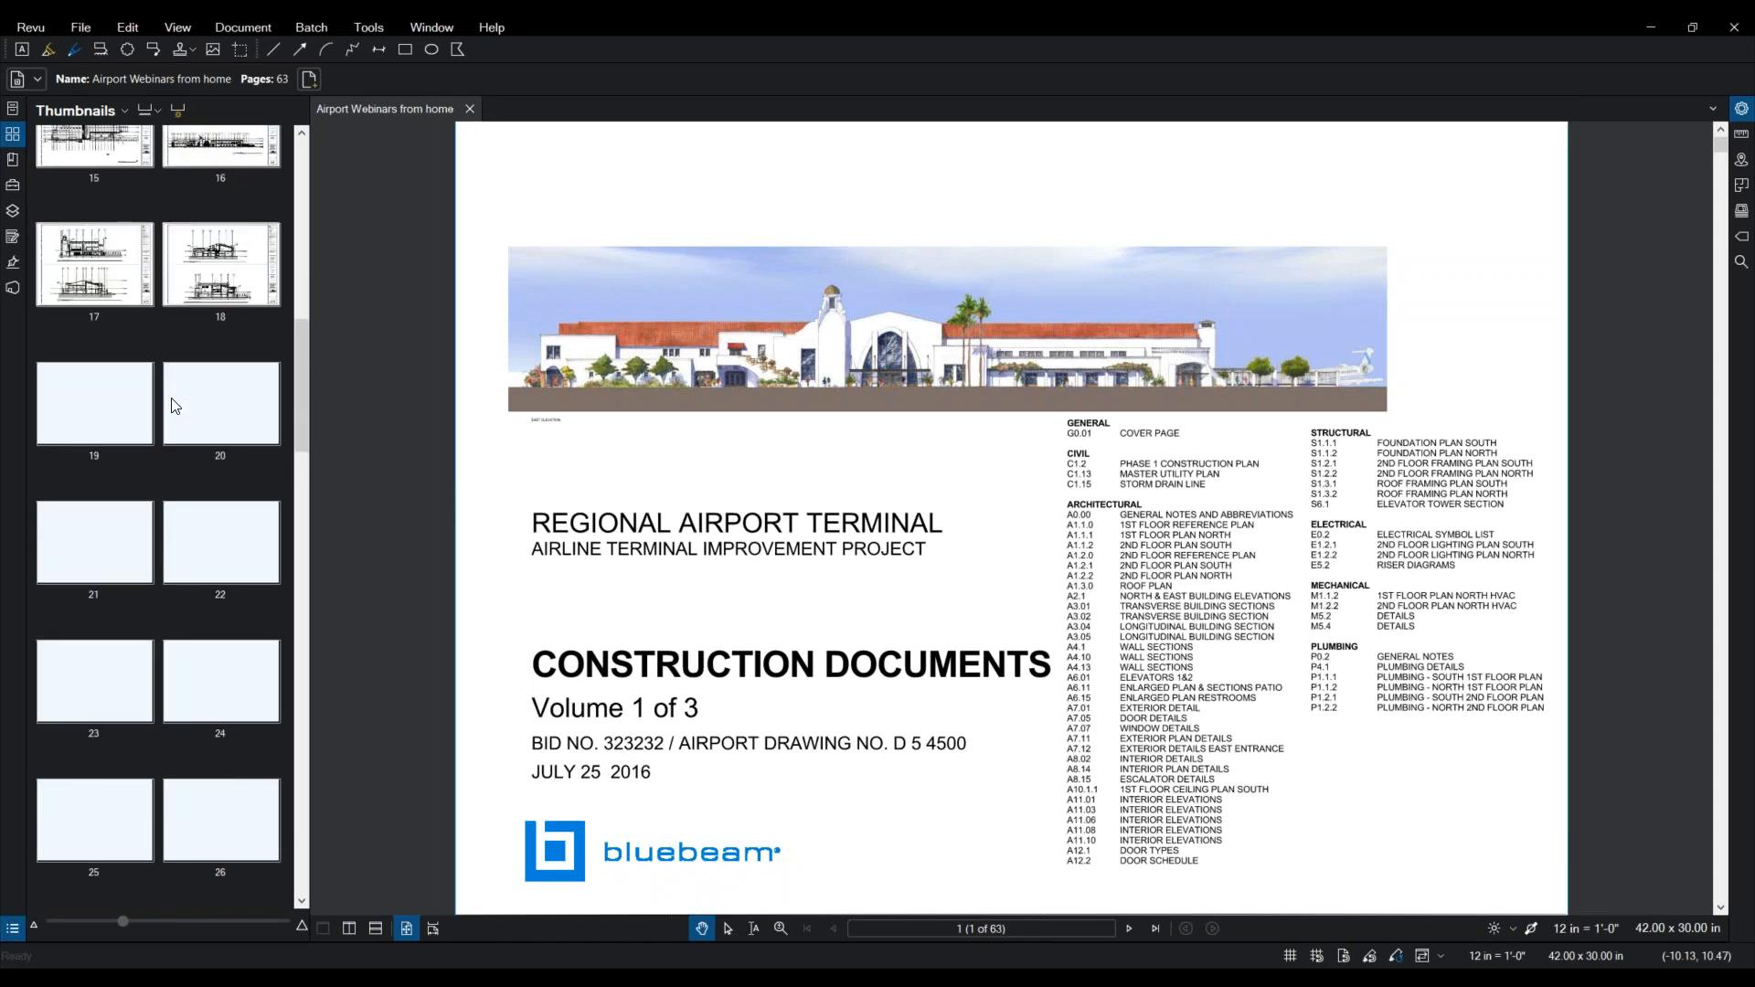
scroll(176, 406, "down", 6)
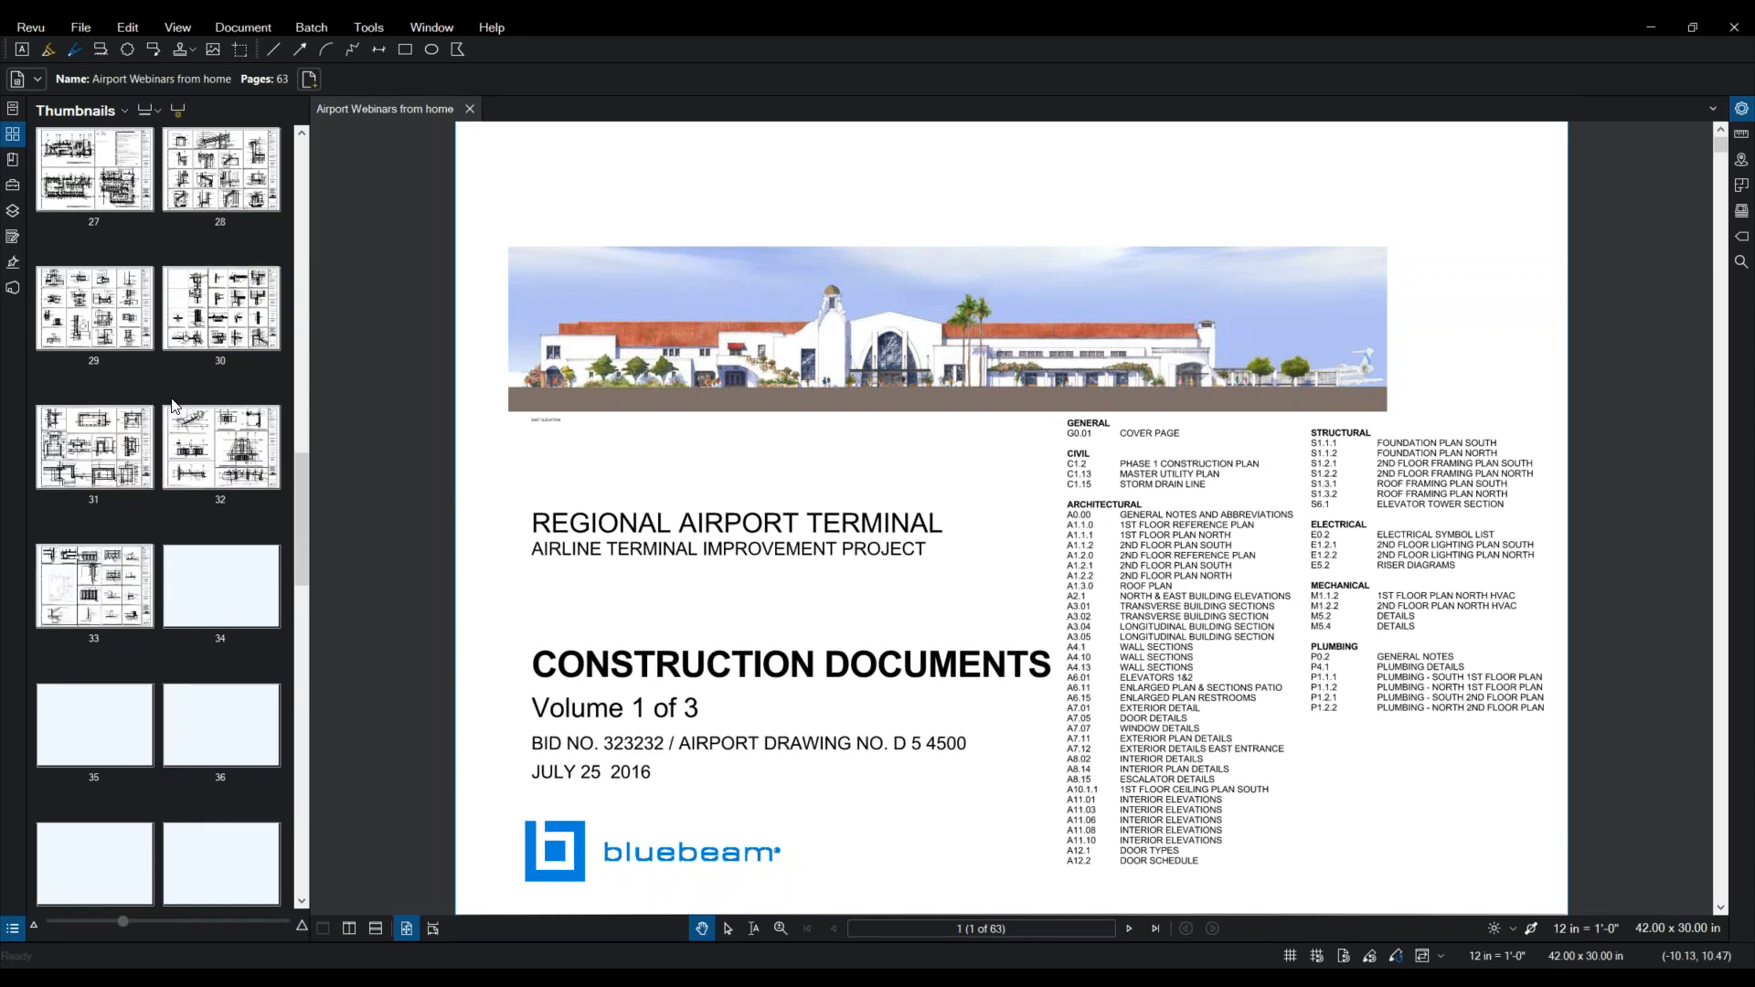
scroll(174, 405, "down", 3)
scroll(172, 398, "down", 3)
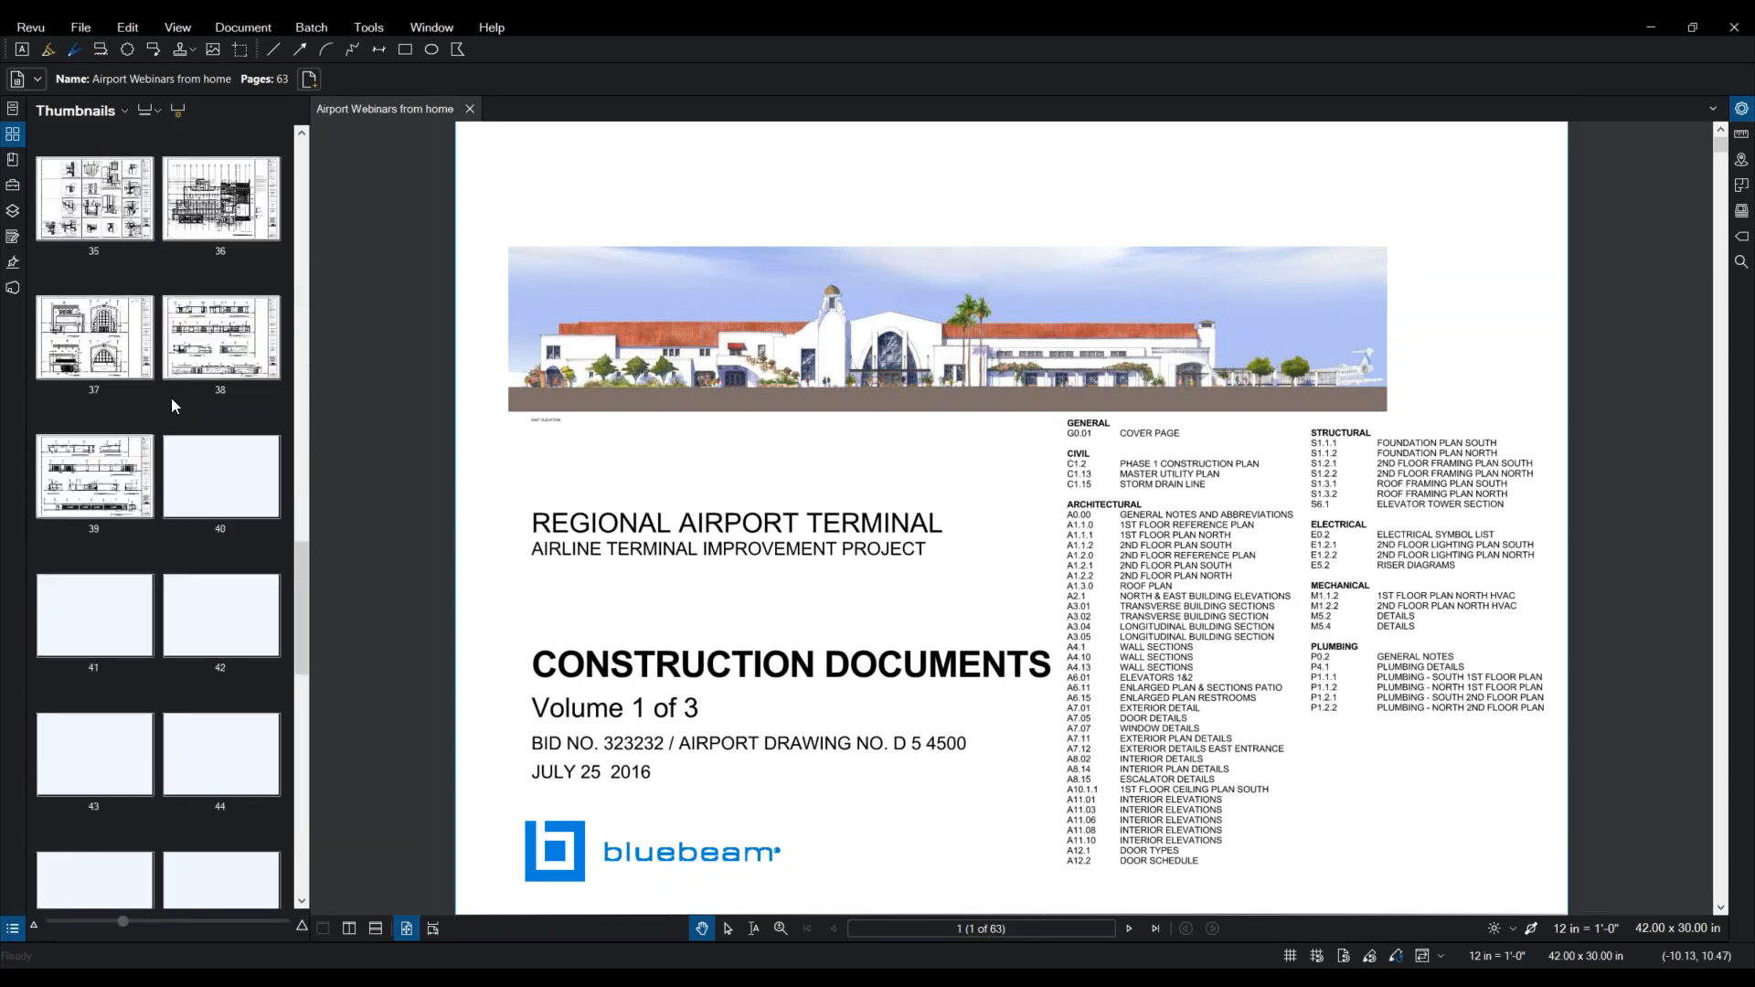
scroll(172, 397, "down", 3)
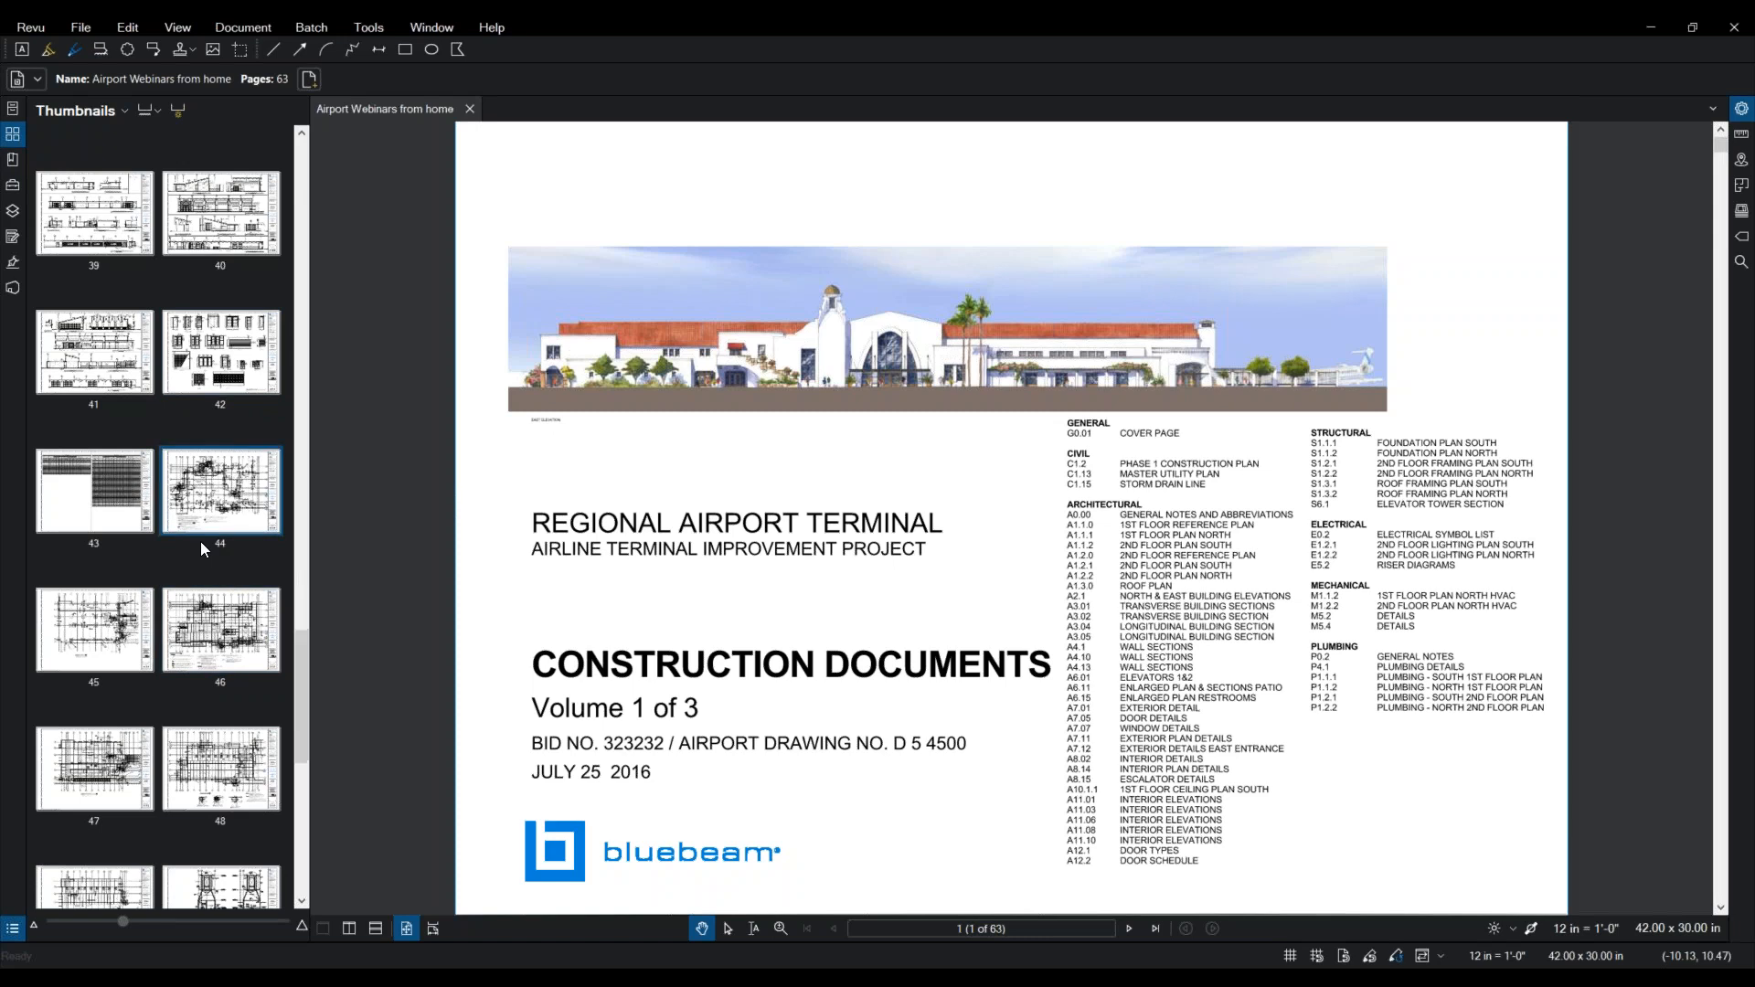
scroll(205, 549, "down", 5)
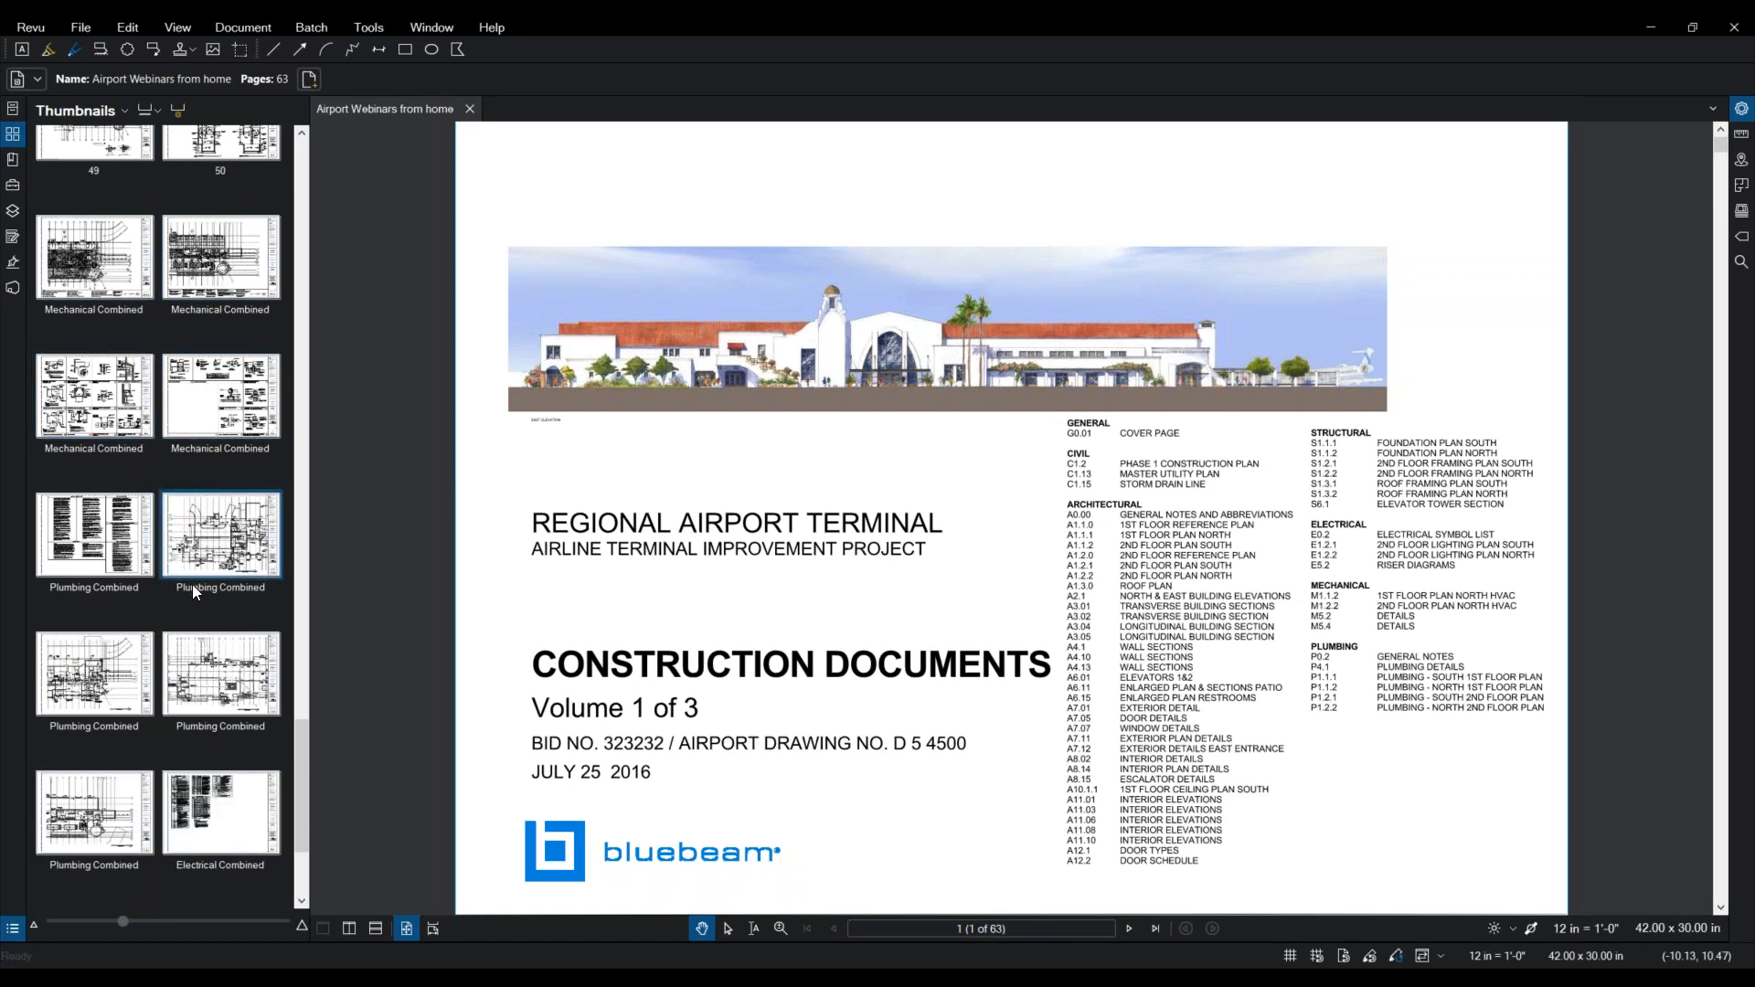
scroll(190, 717, "down", 3)
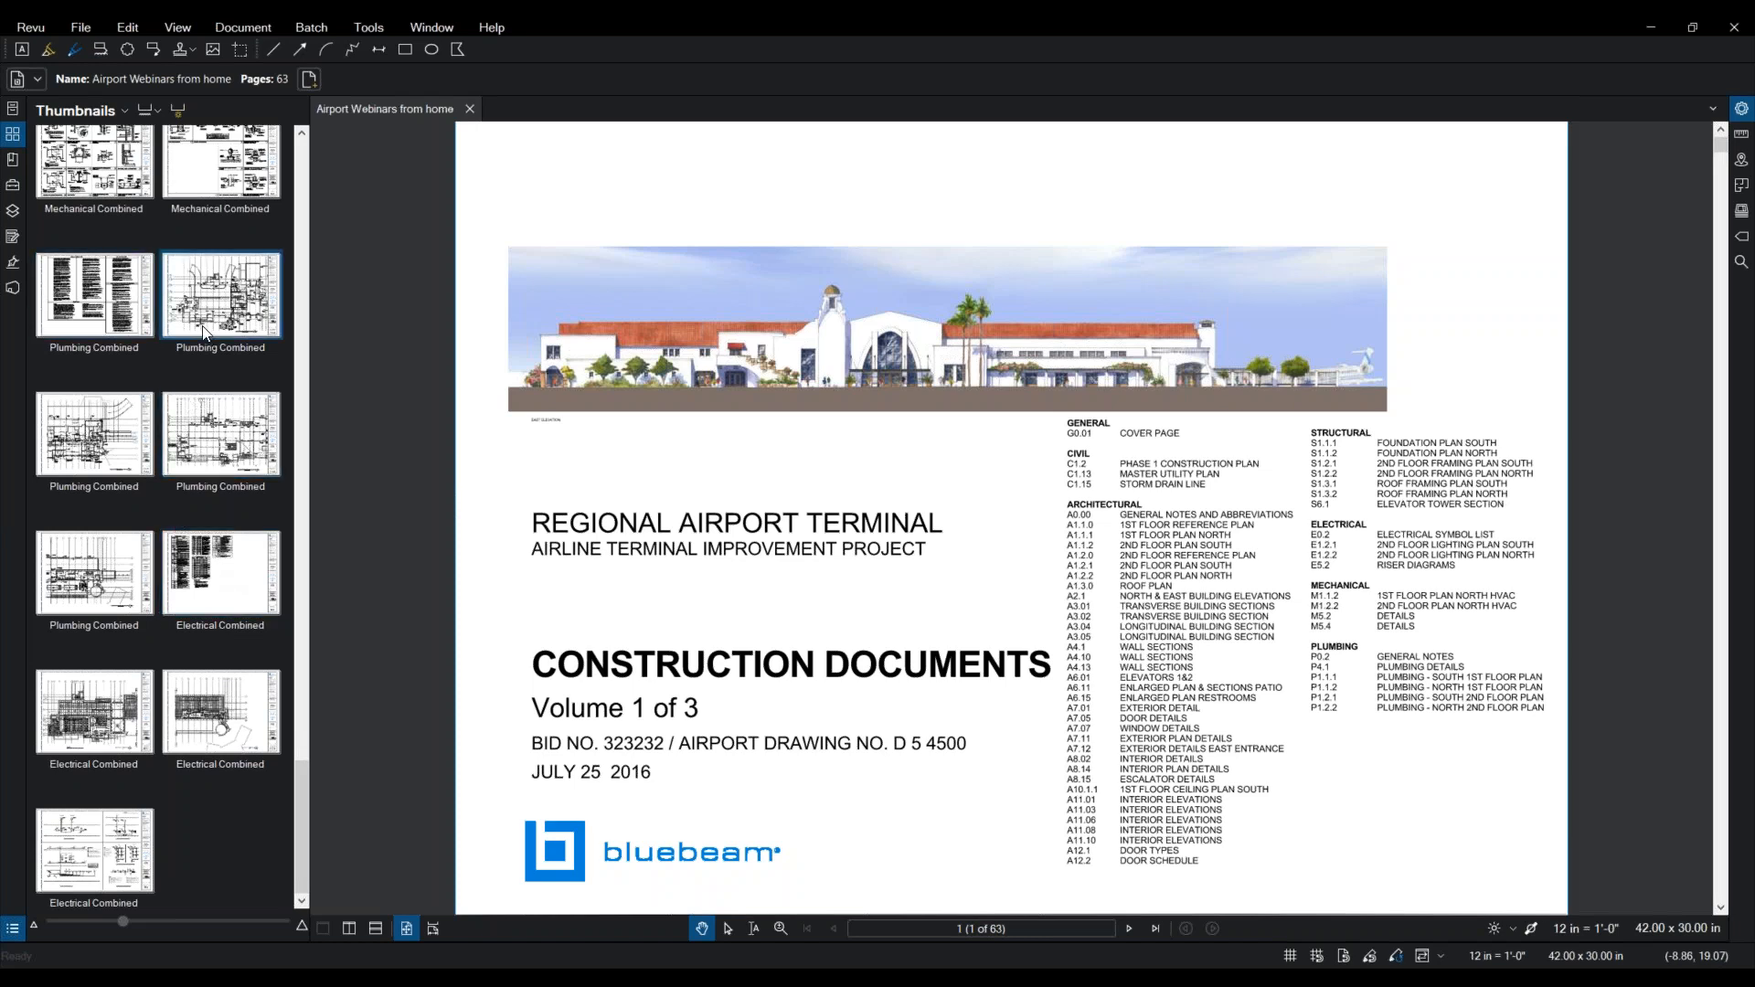
scroll(192, 336, "up", 20)
scroll(189, 333, "up", 6)
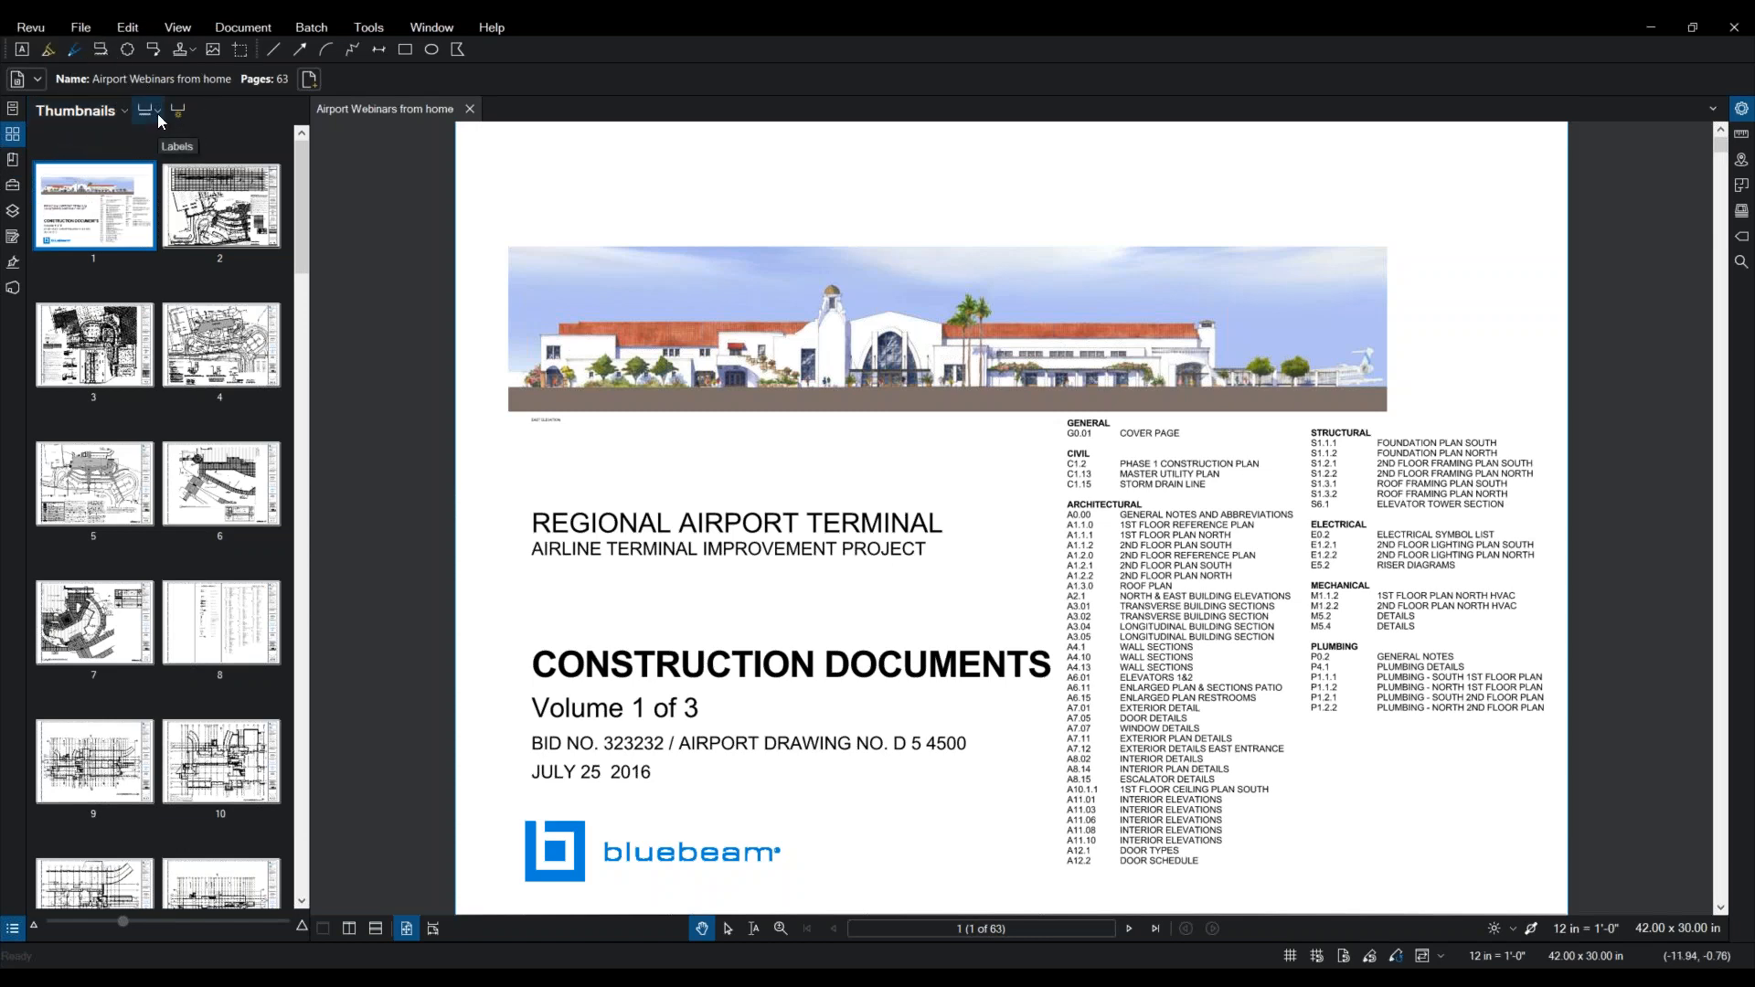
key("ctrl")
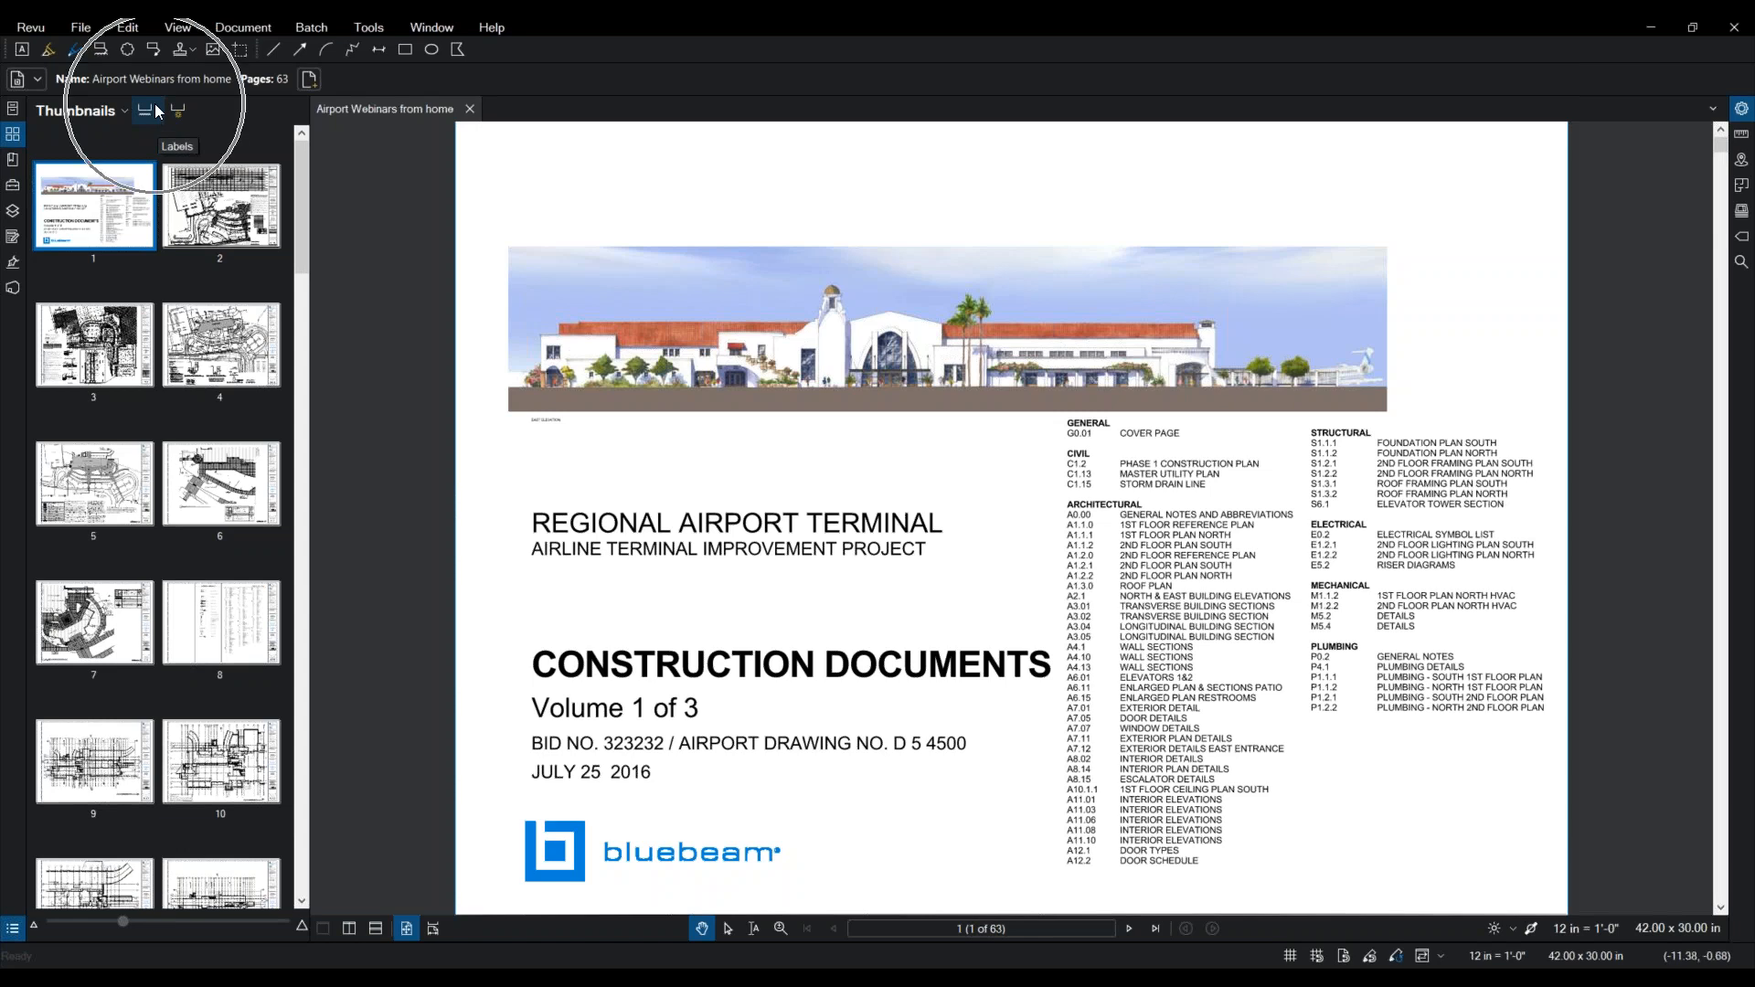
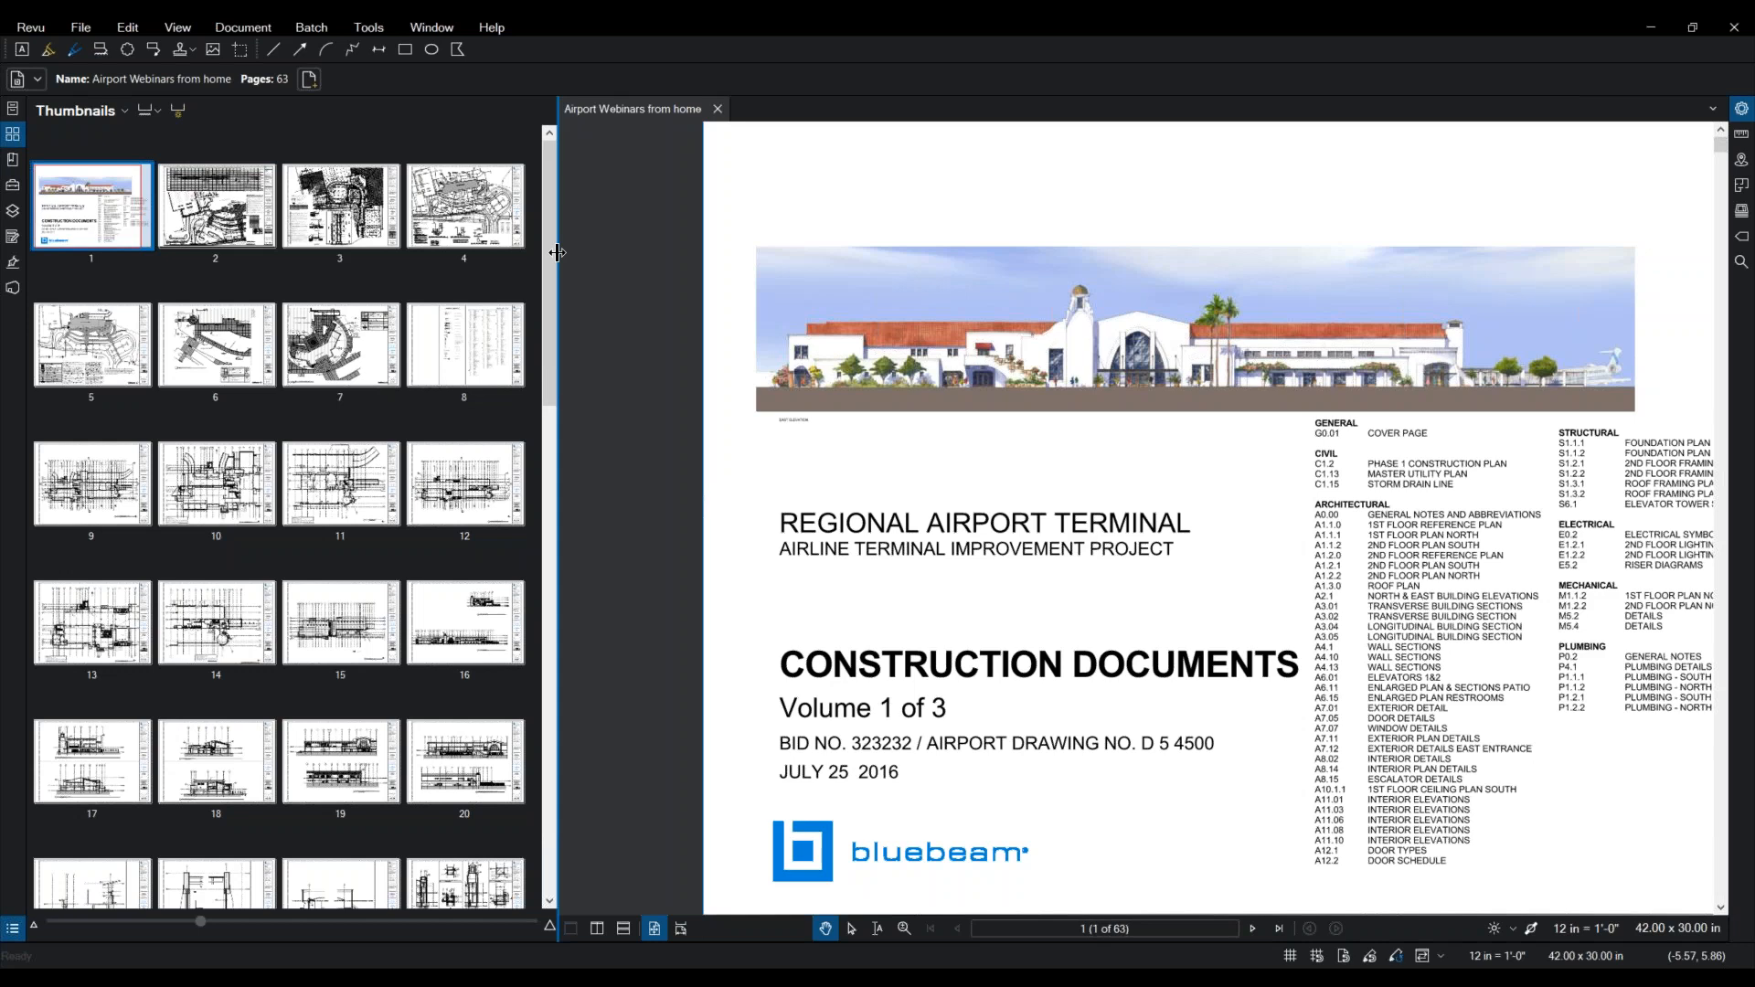
Step: Narrow the thumbnail area to two columns and slightly enlarge the thumbnails, adjusting the area's width to fit
left_click_drag(557, 252, 314, 307)
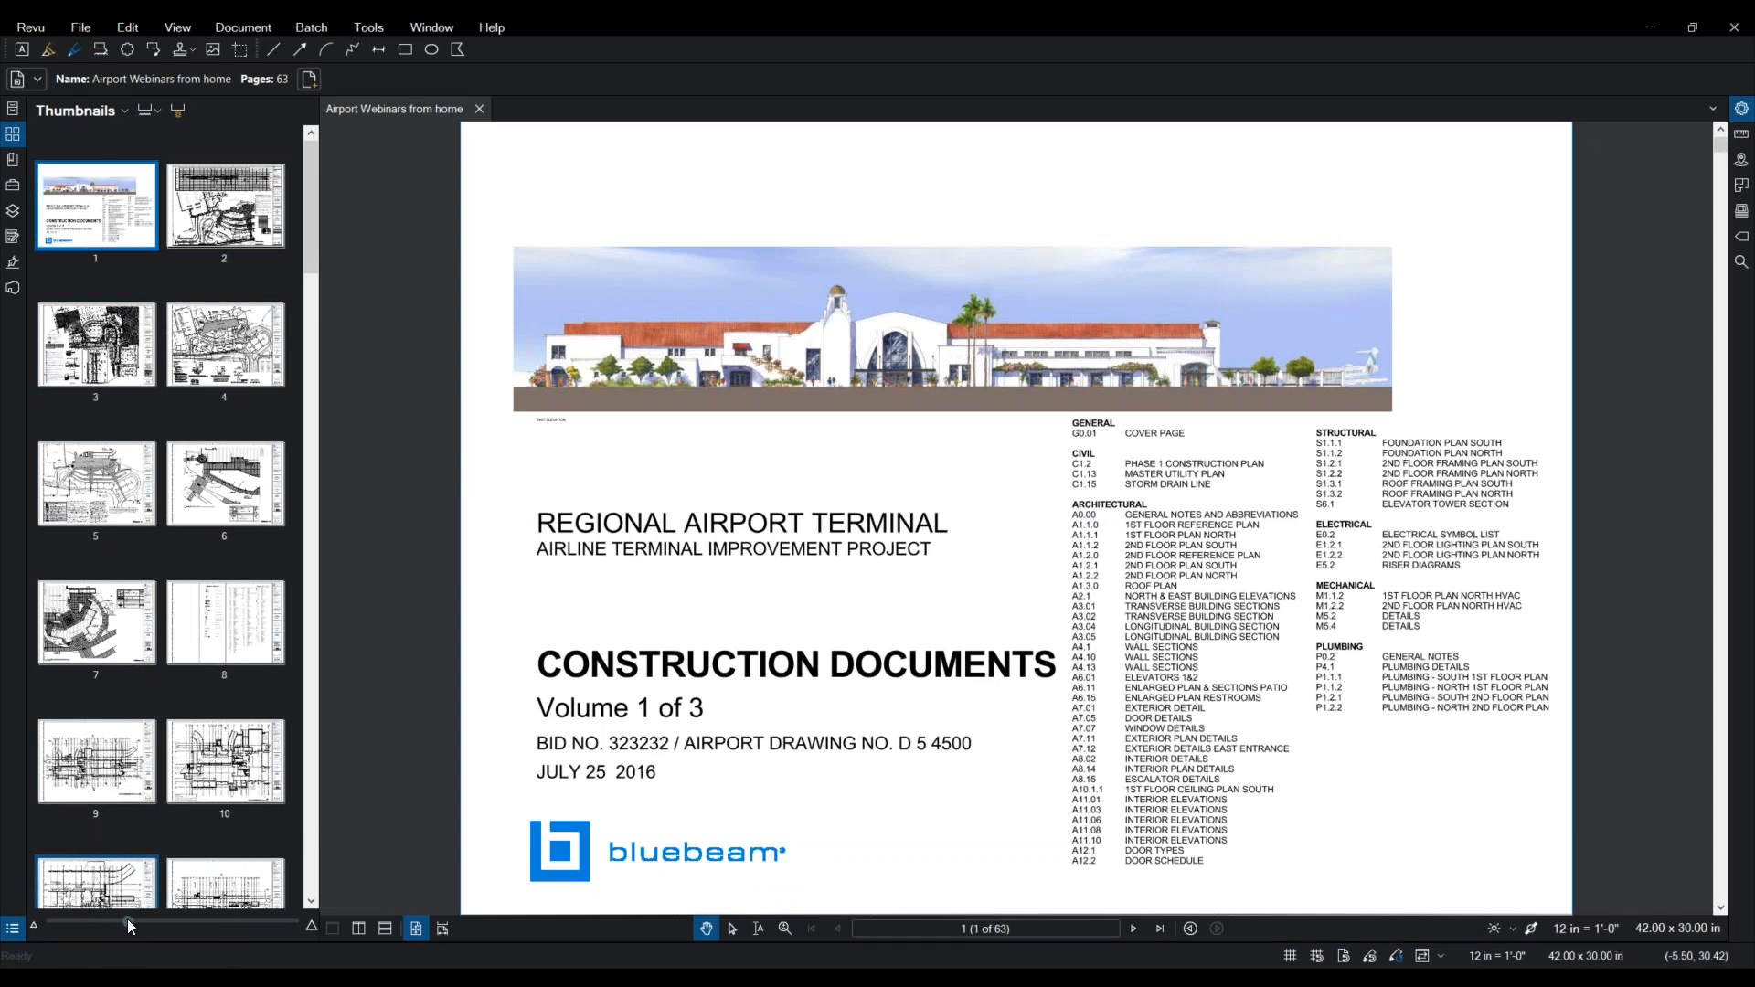
mouse_move(128, 923)
left_mouse_down()
mouse_move(269, 924)
mouse_move(58, 920)
mouse_move(150, 921)
mouse_move(135, 922)
left_mouse_up()
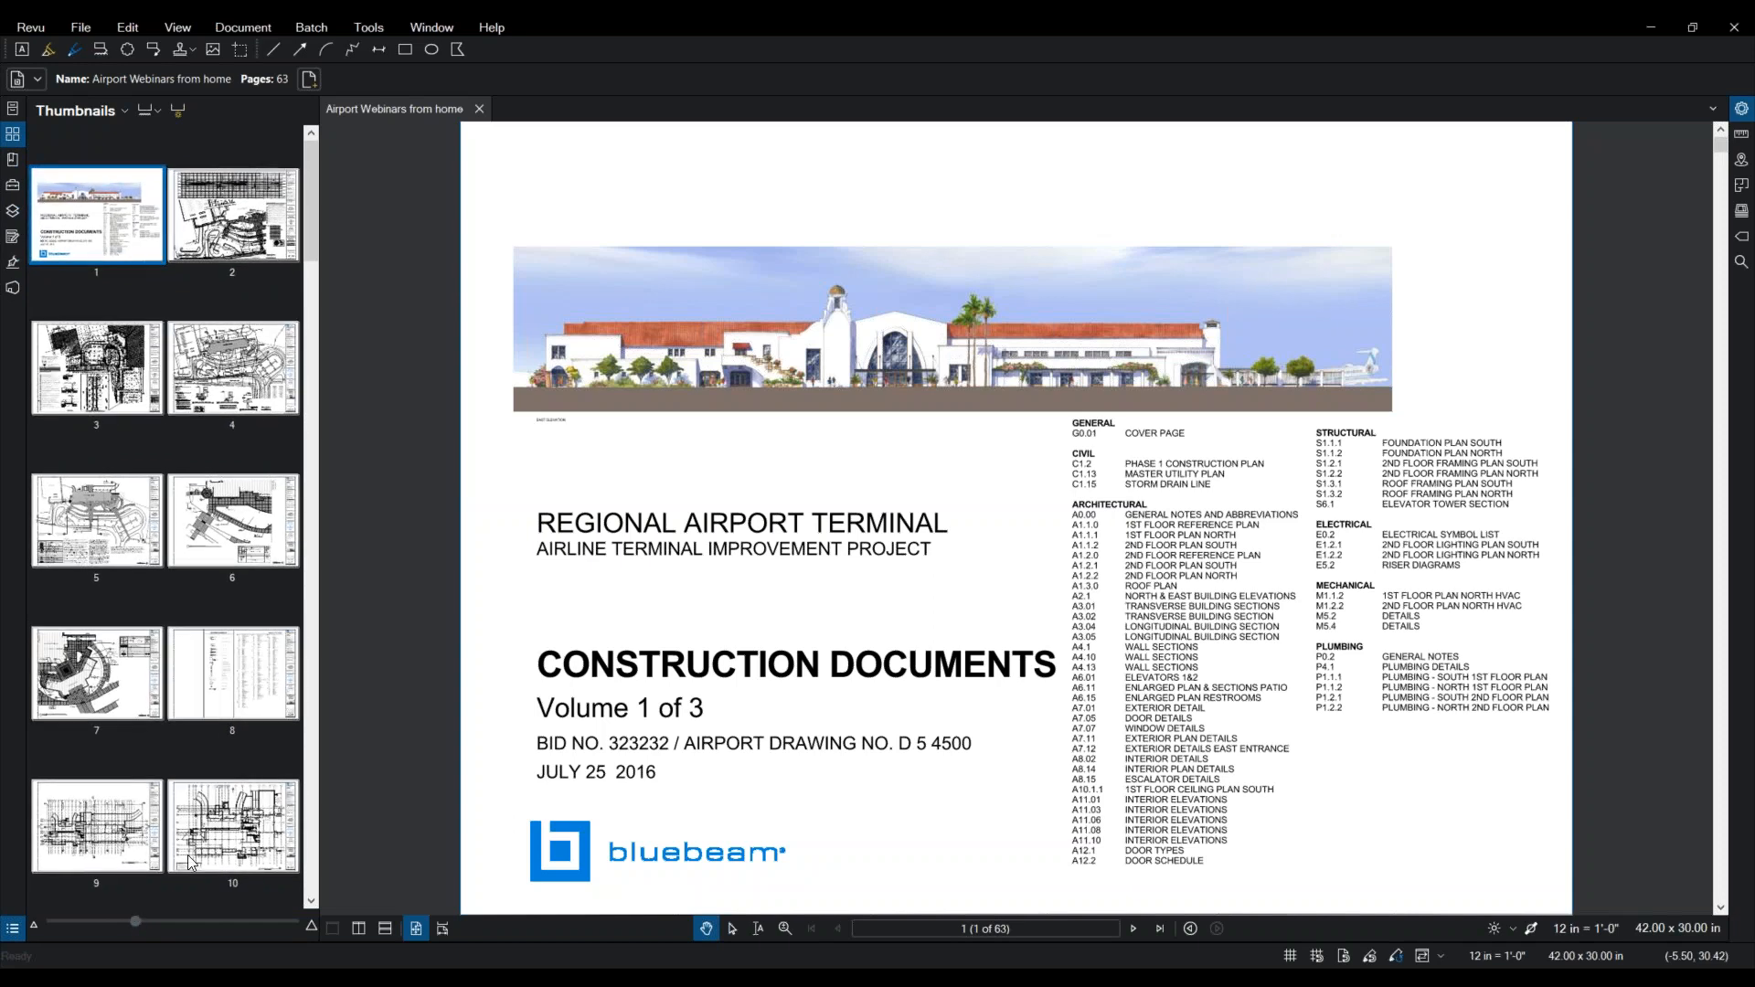
left_click_drag(320, 667, 334, 666)
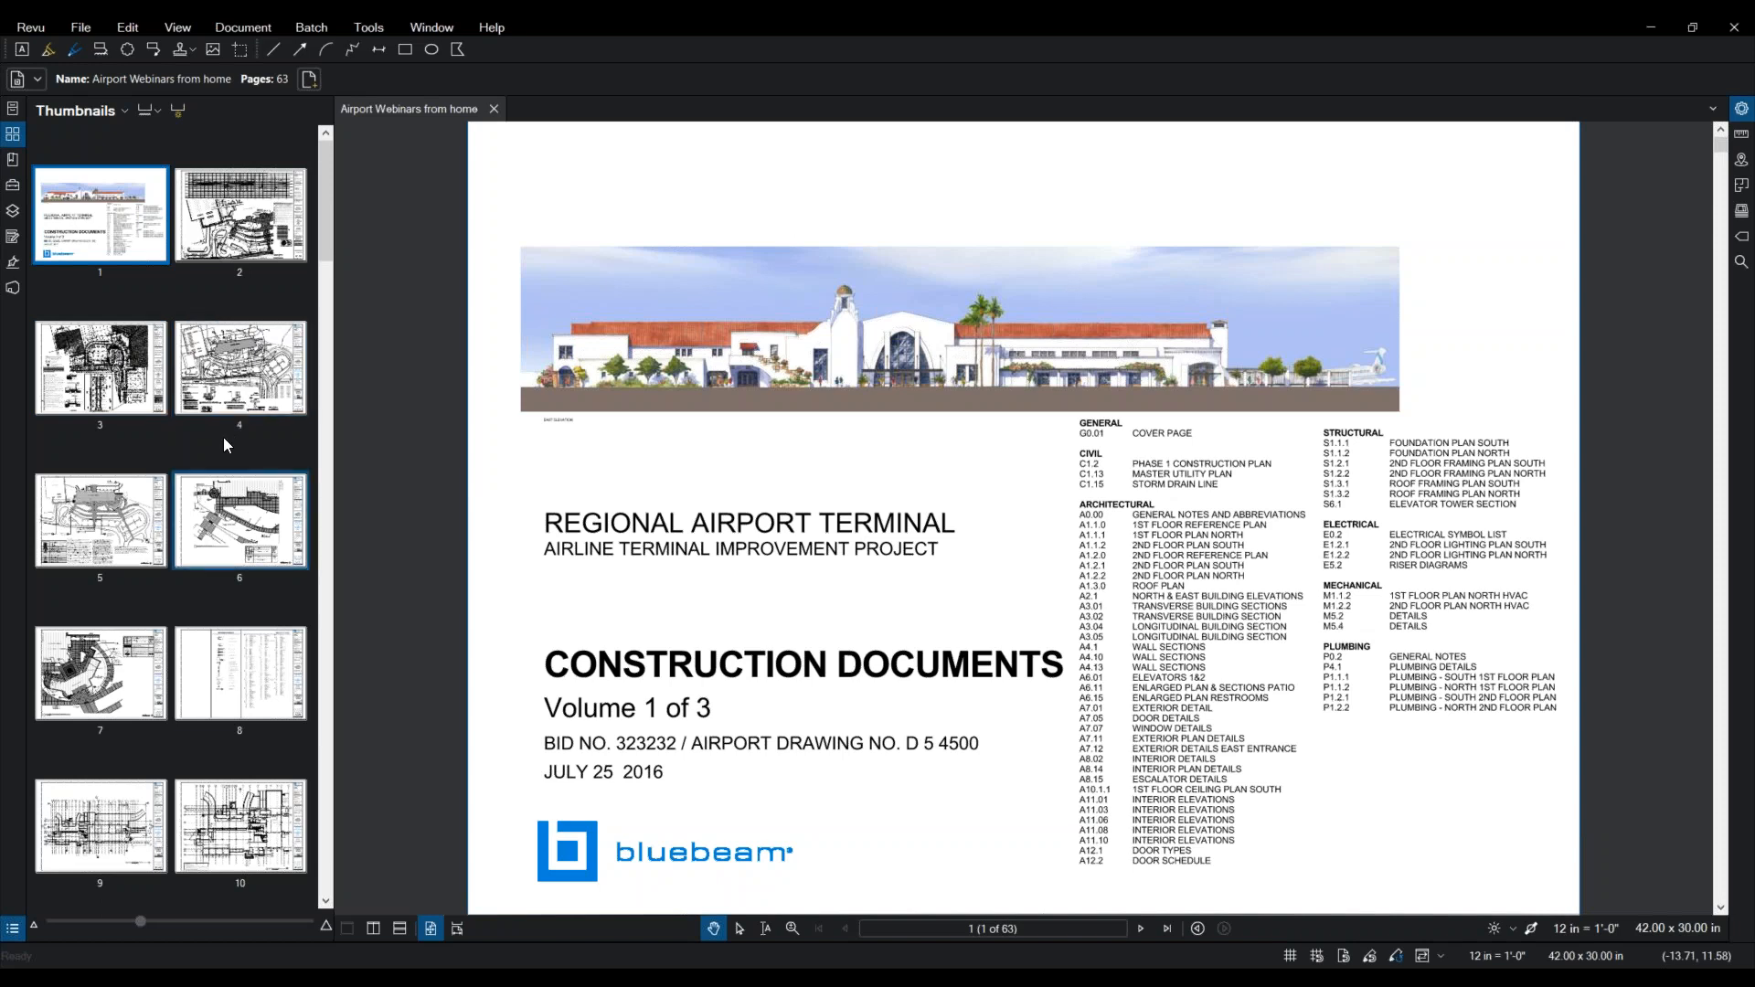
scroll(223, 437, "down", 4)
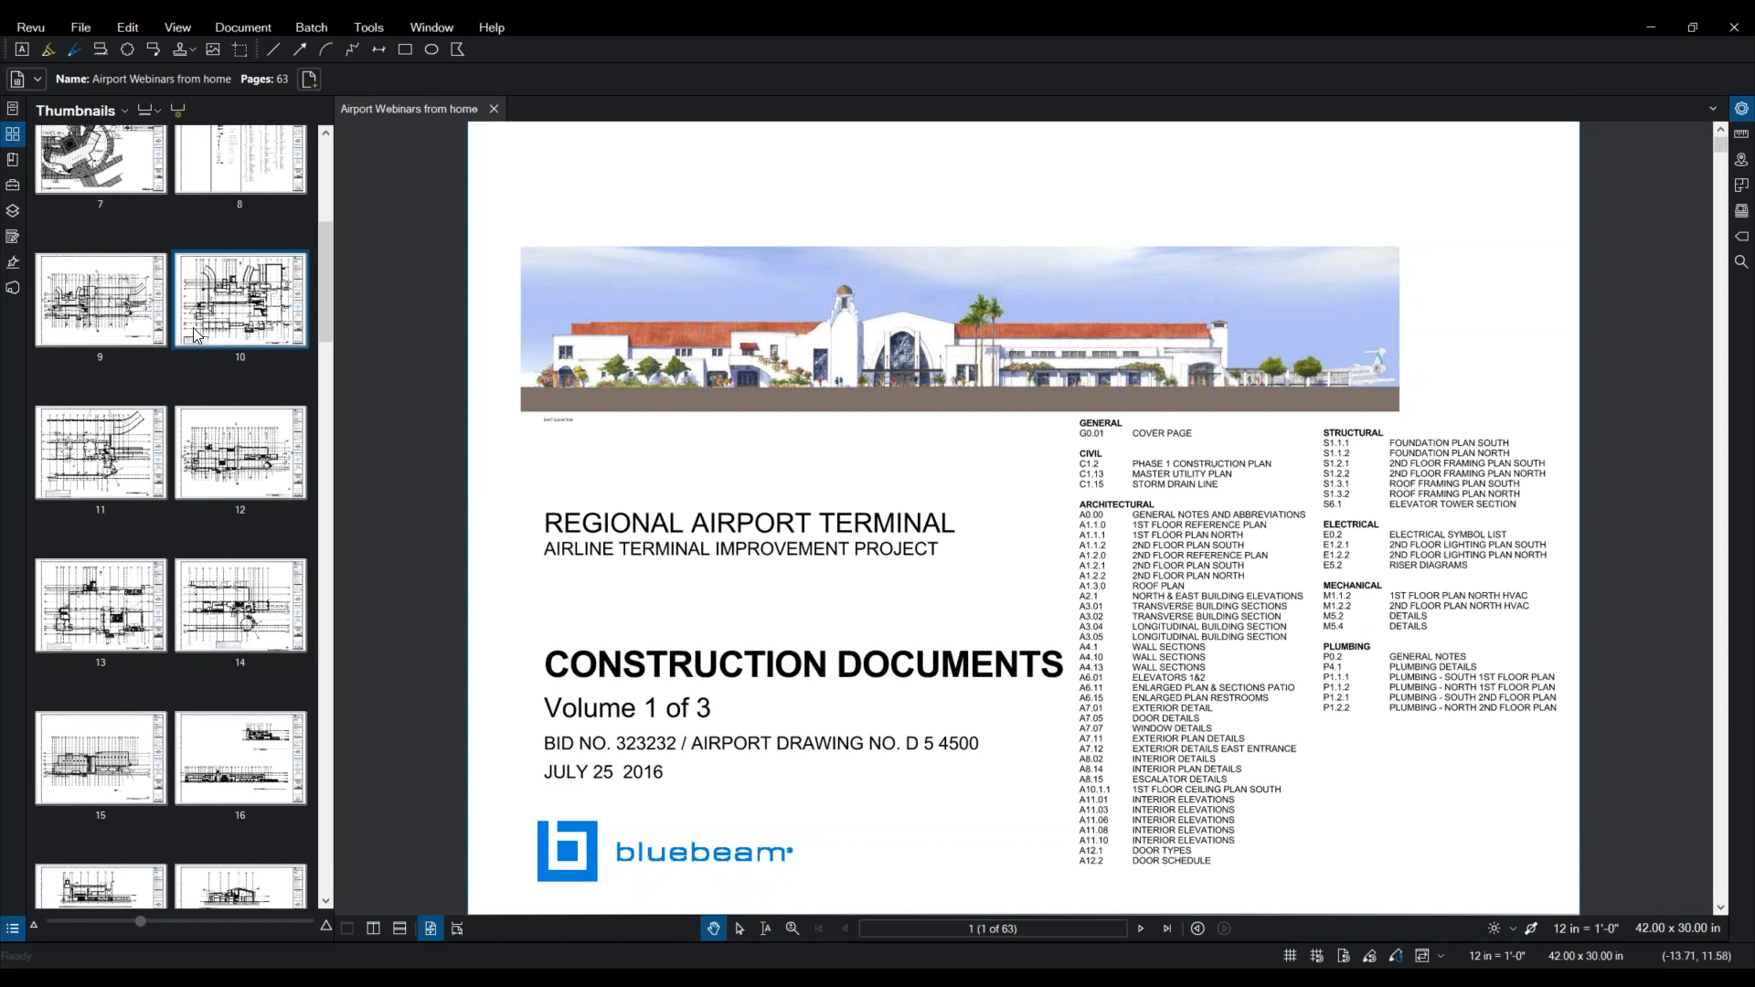
Step: Open page 10, the south first-floor plan, and bring its sheet title and number in the title block into close view
left_click(194, 335)
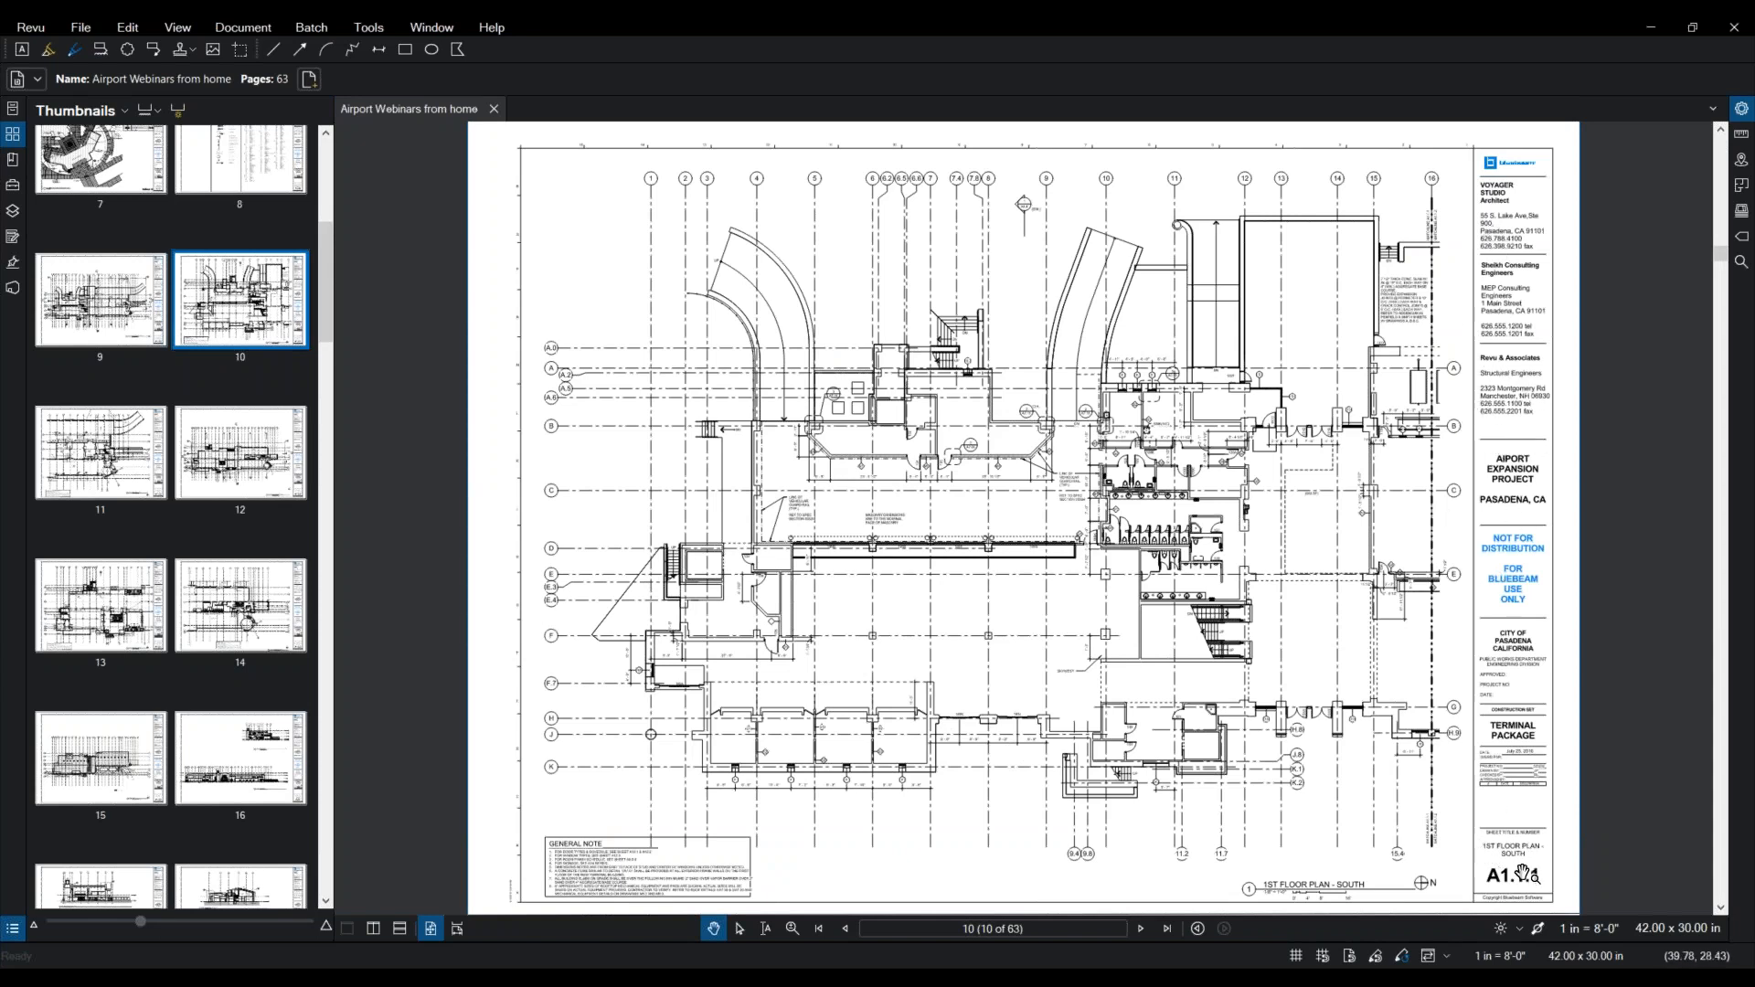
mouse_move(1522, 875)
left_mouse_down()
mouse_move(1466, 811)
mouse_move(1233, 658)
left_mouse_up()
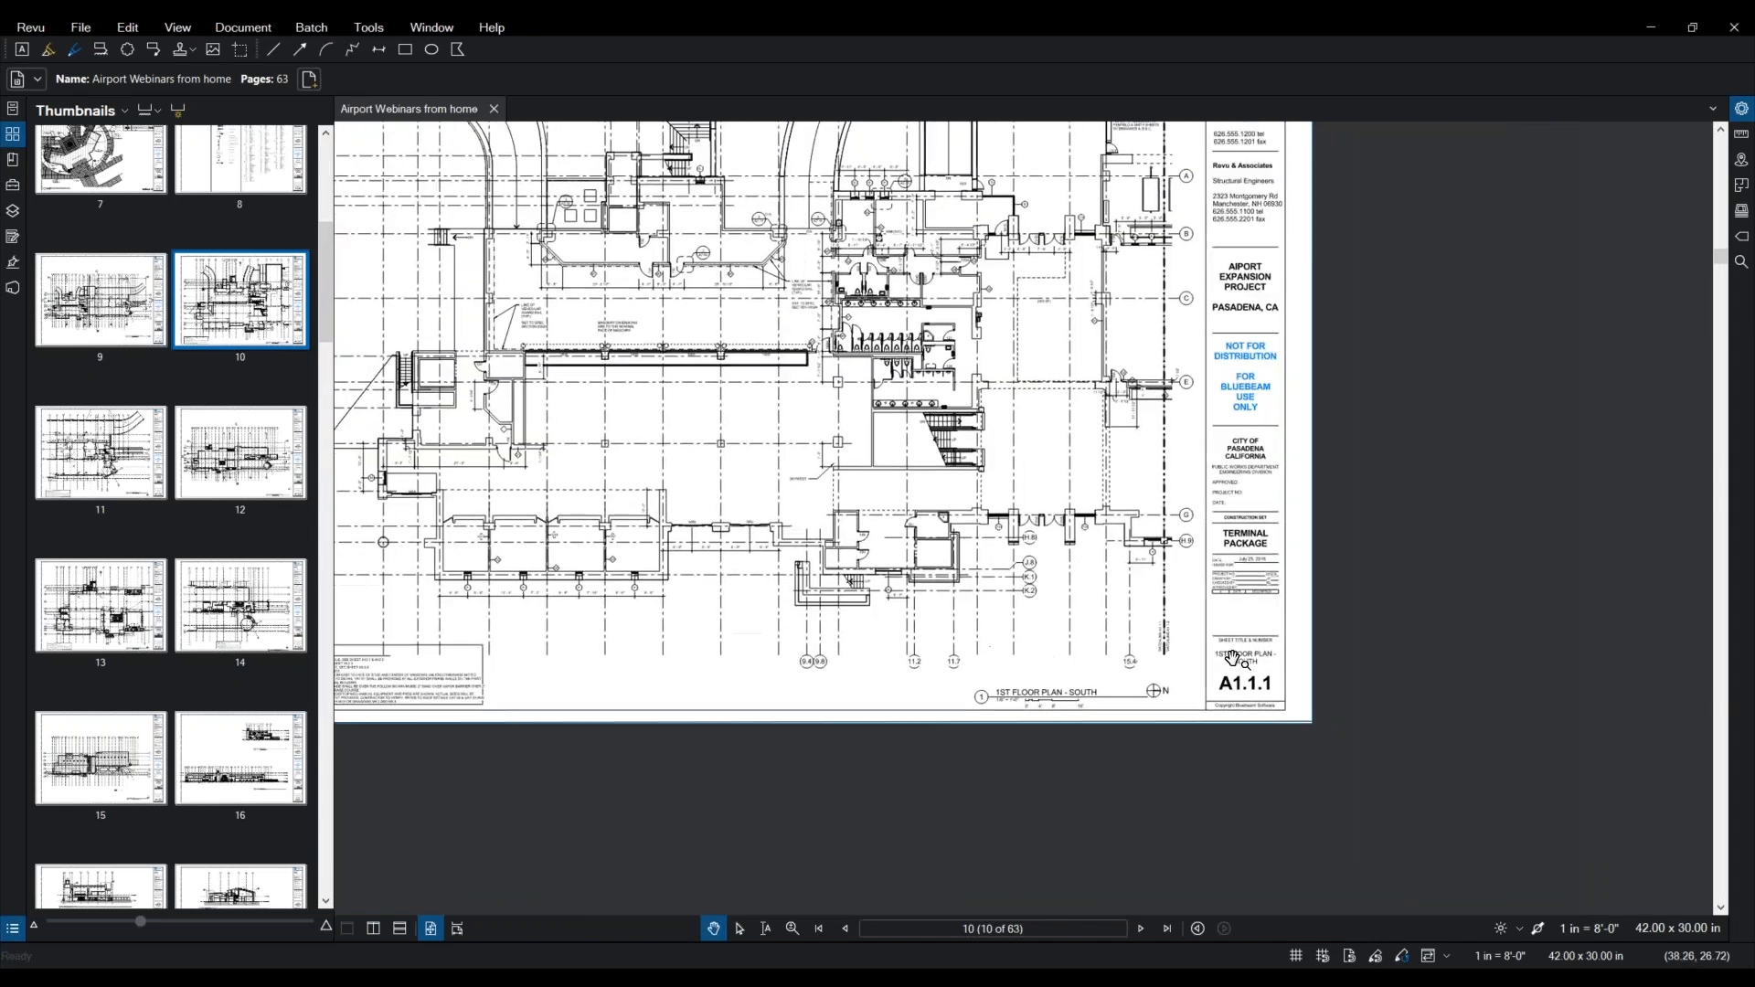
scroll(1233, 658, "up", 6)
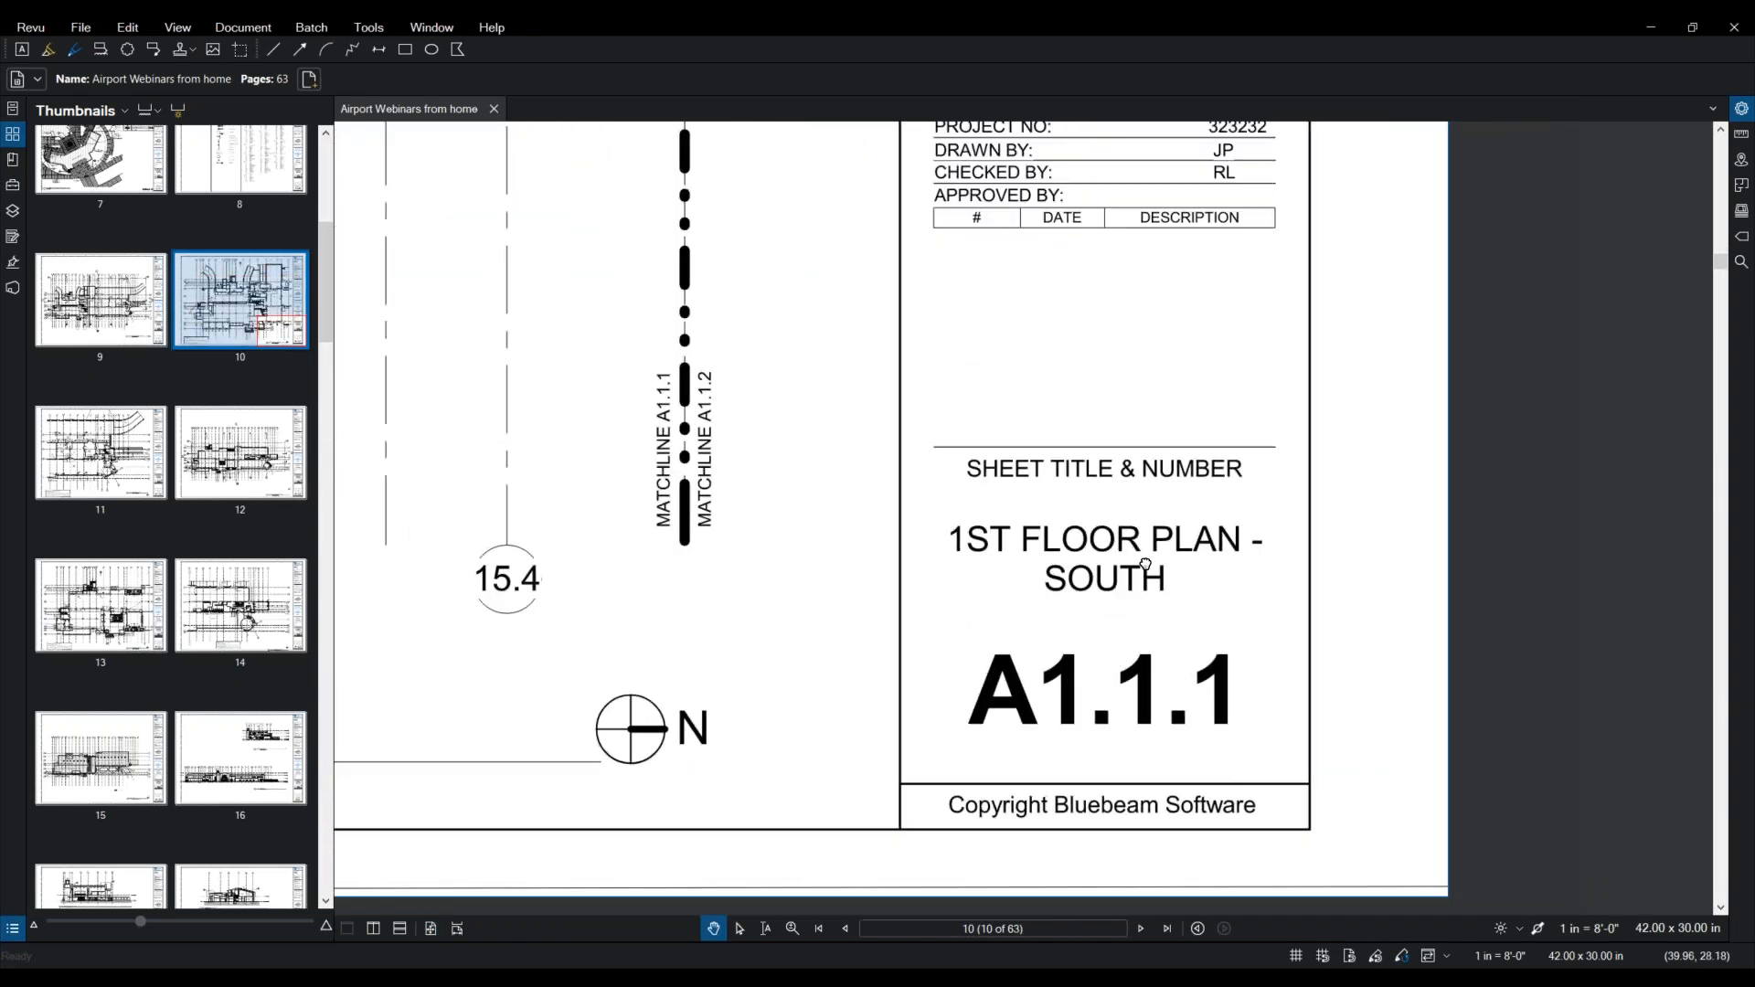
left_click_drag(1145, 564, 1120, 480)
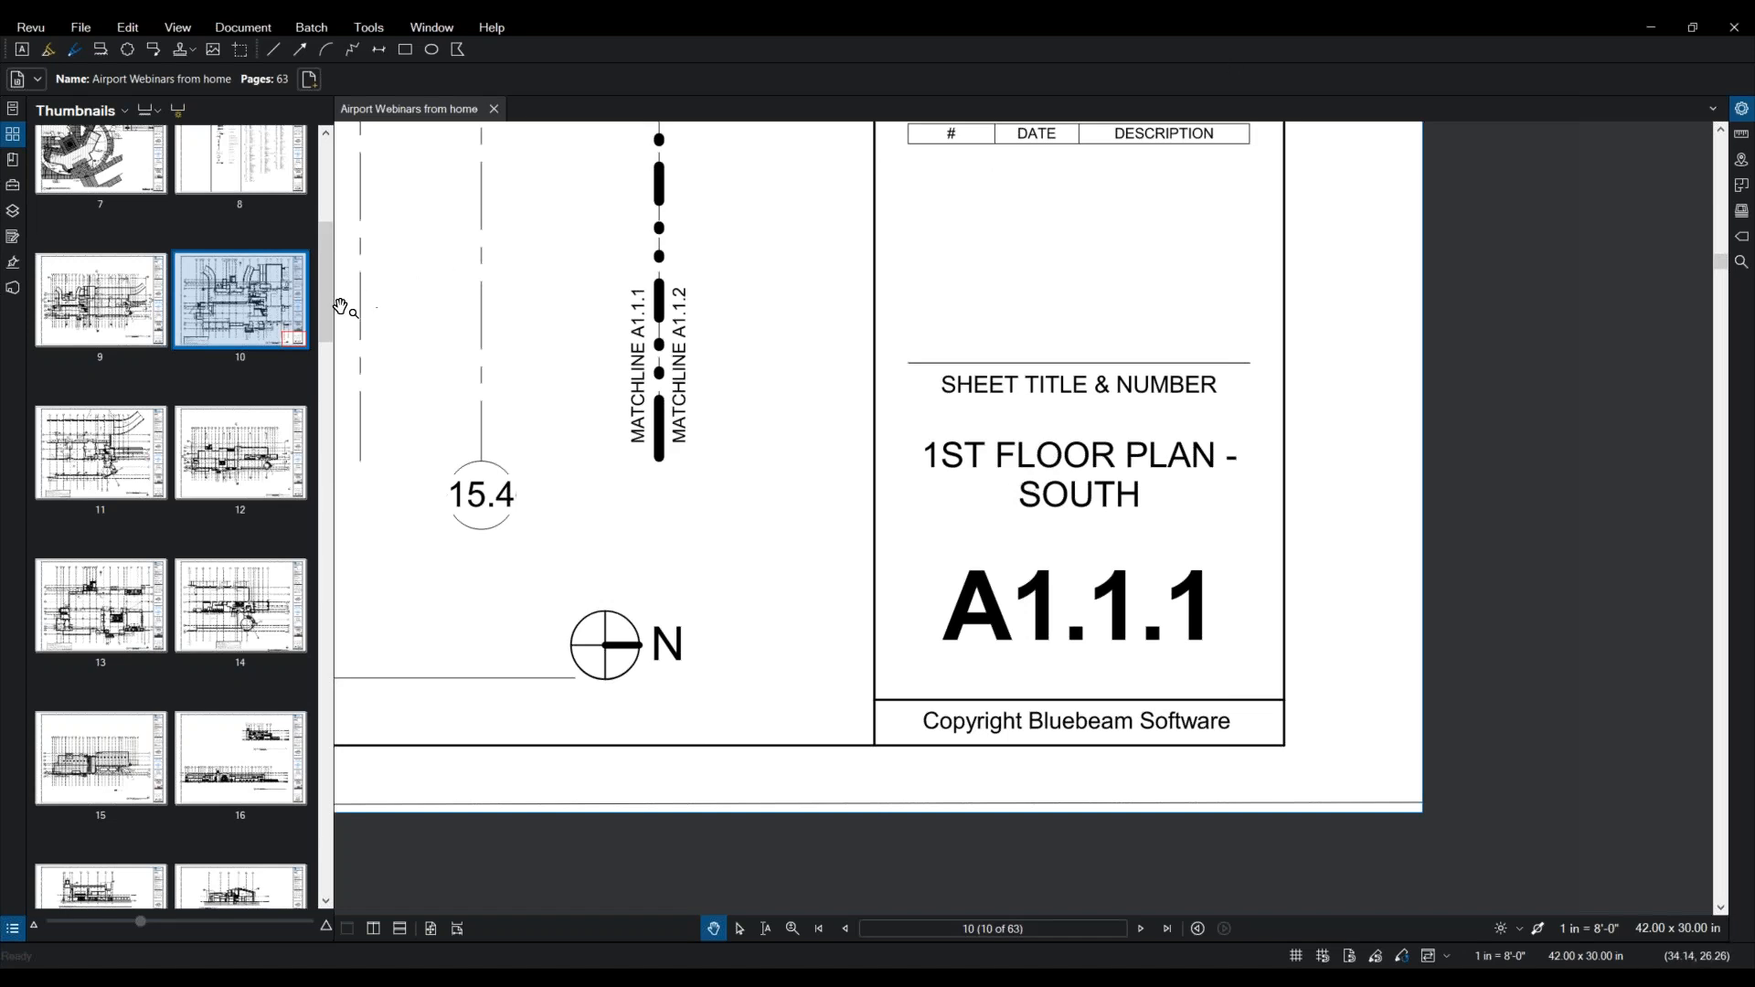
left_click(259, 303)
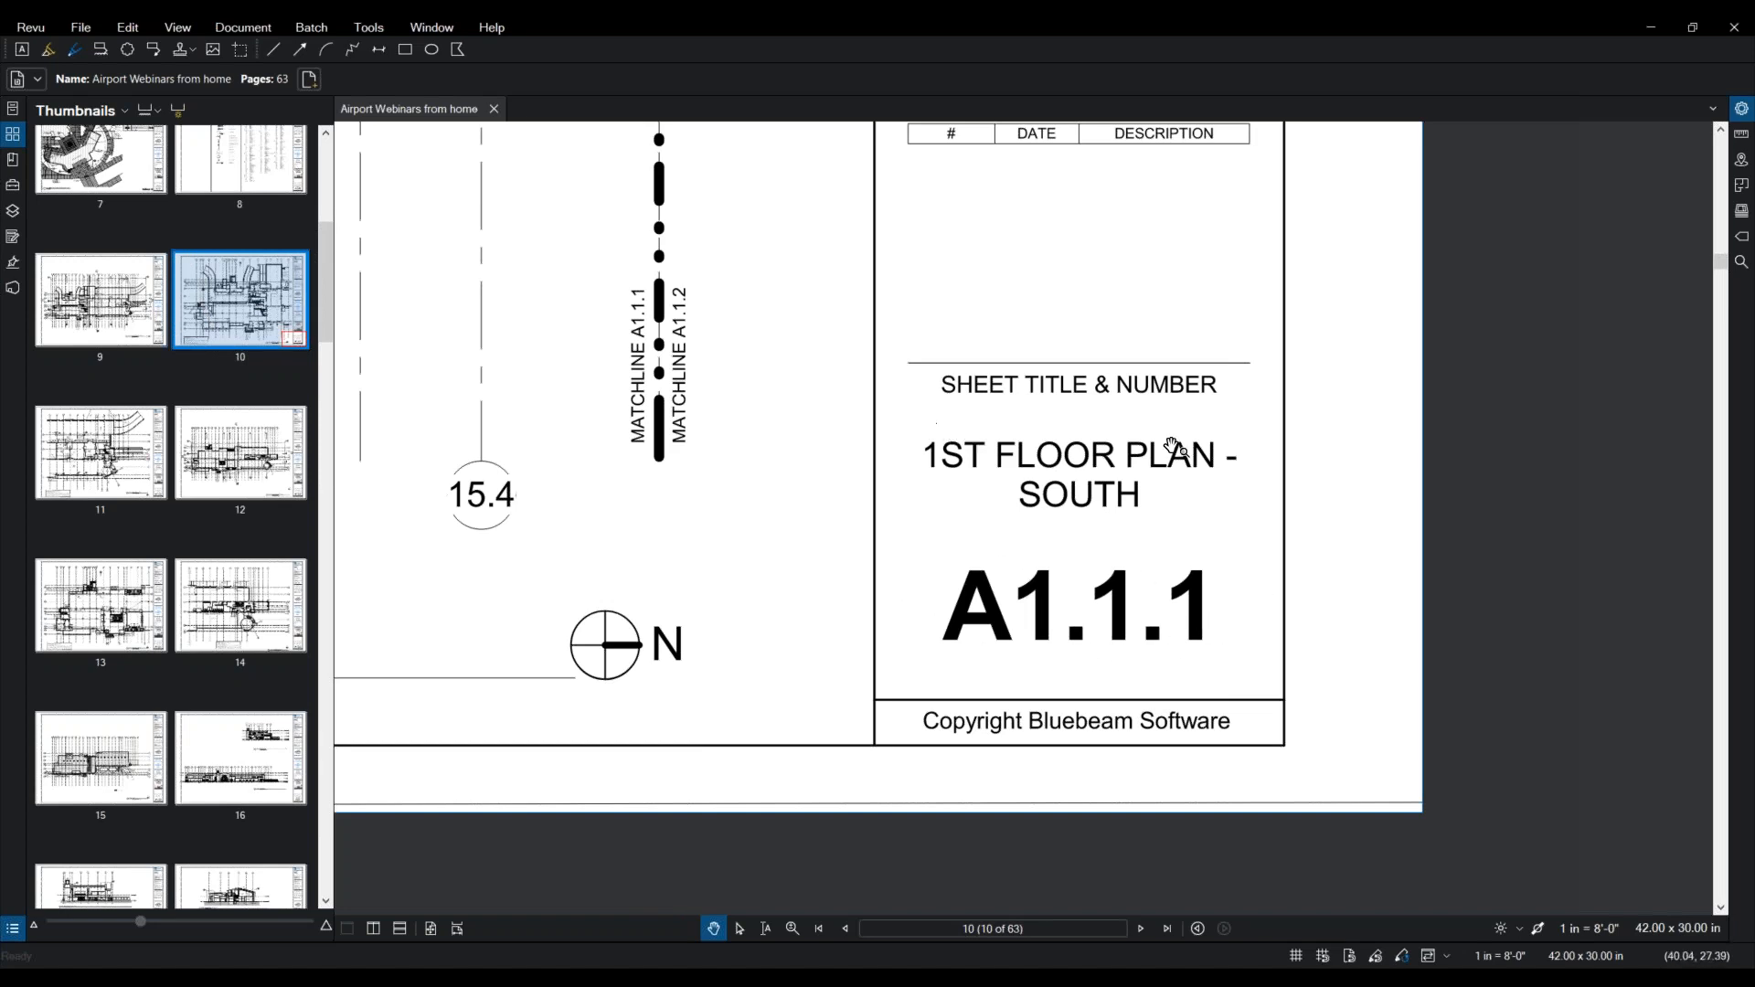
left_click(244, 355)
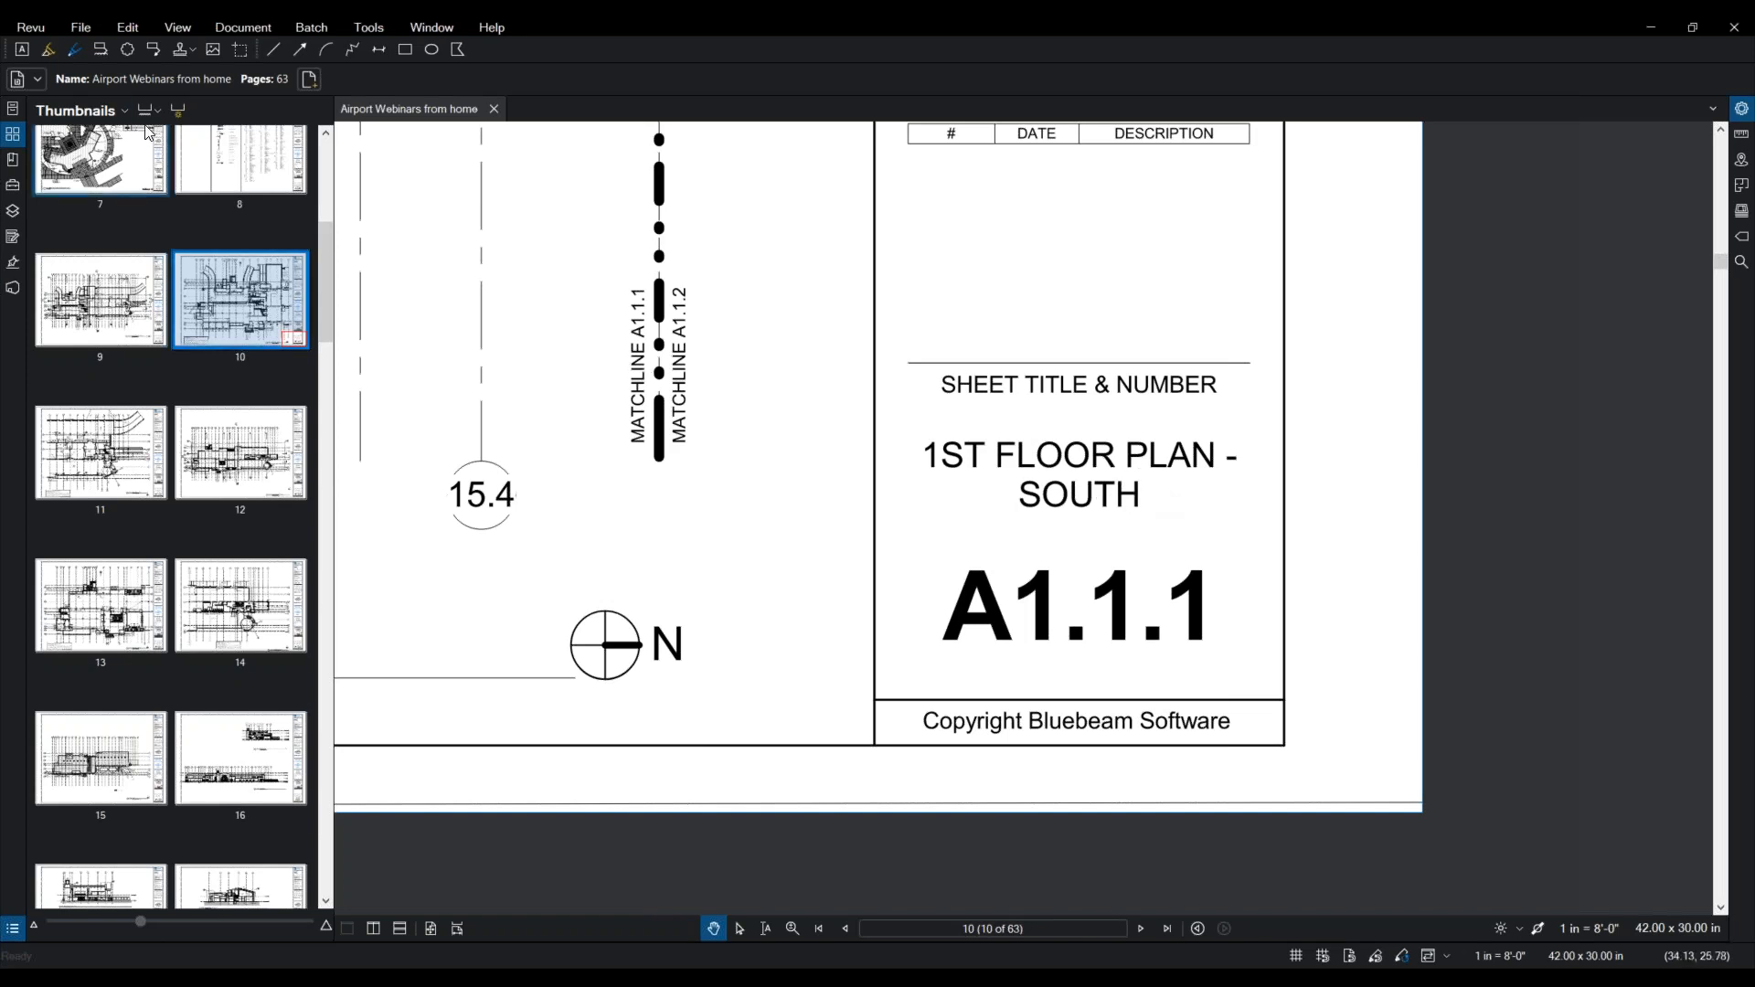
Step: Start creating page labels for the set and choose to take them from a selected page region
left_click(180, 112)
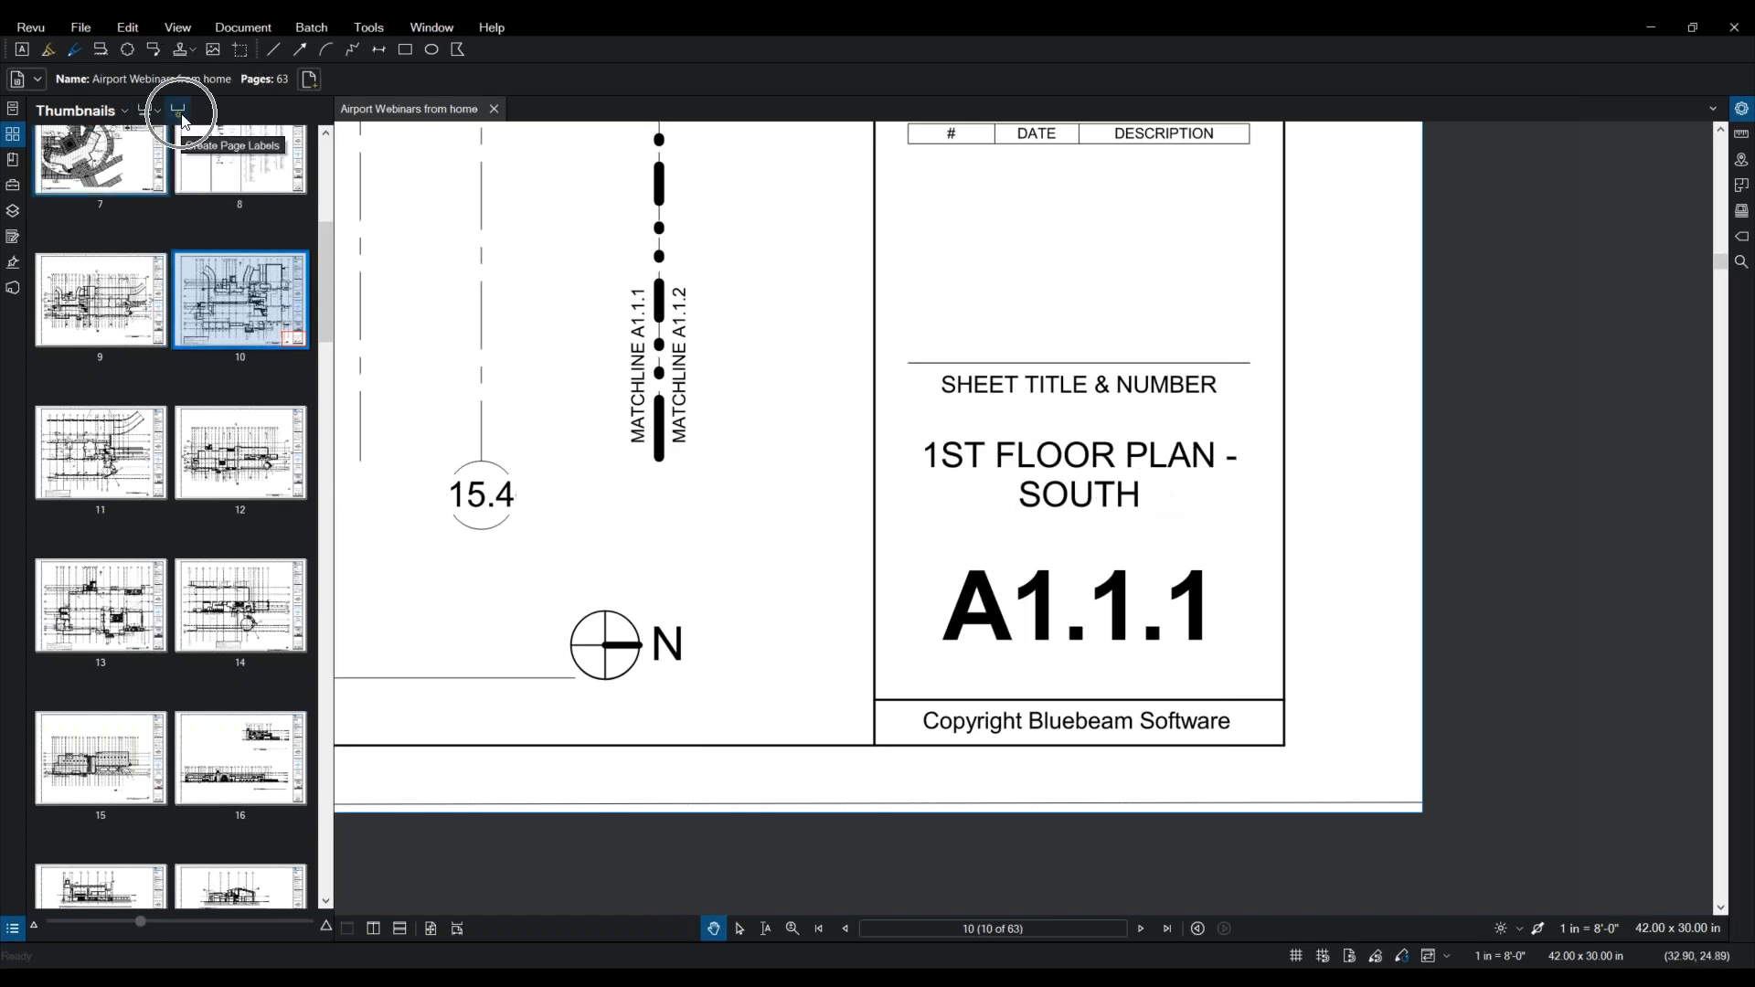
key("ctrl")
key("ctrl")
key("ctrl")
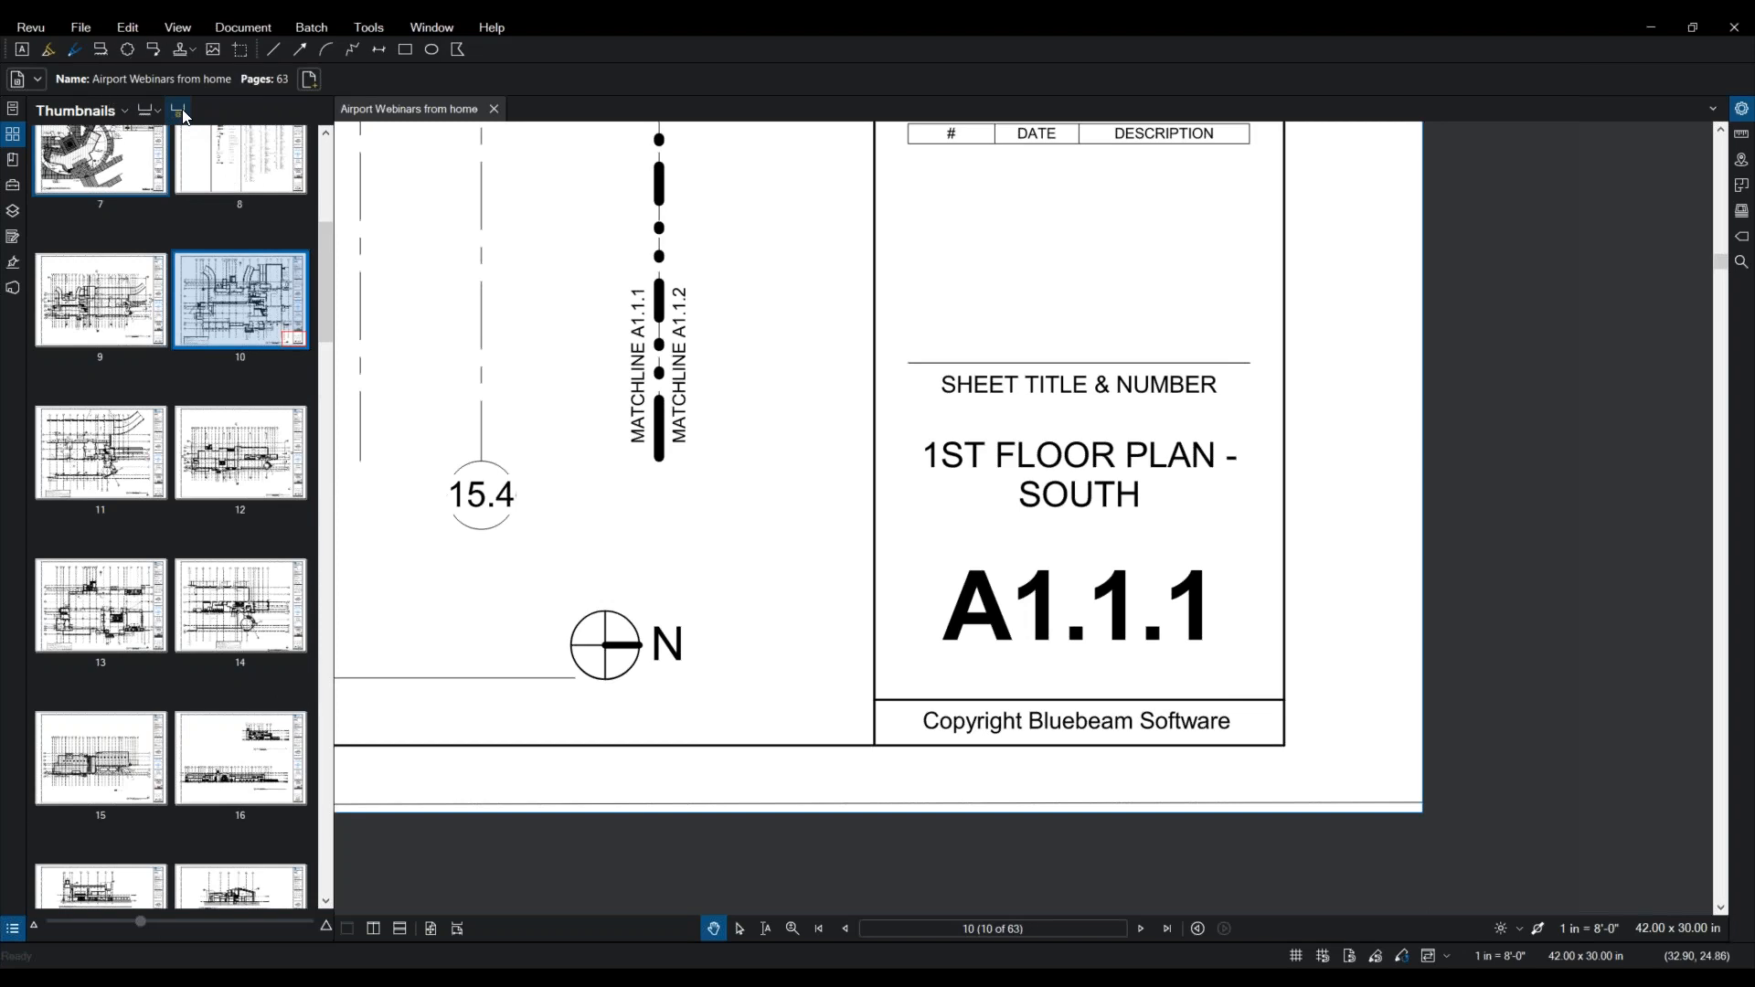
key("ctrl")
key("ctrl")
left_click(179, 111)
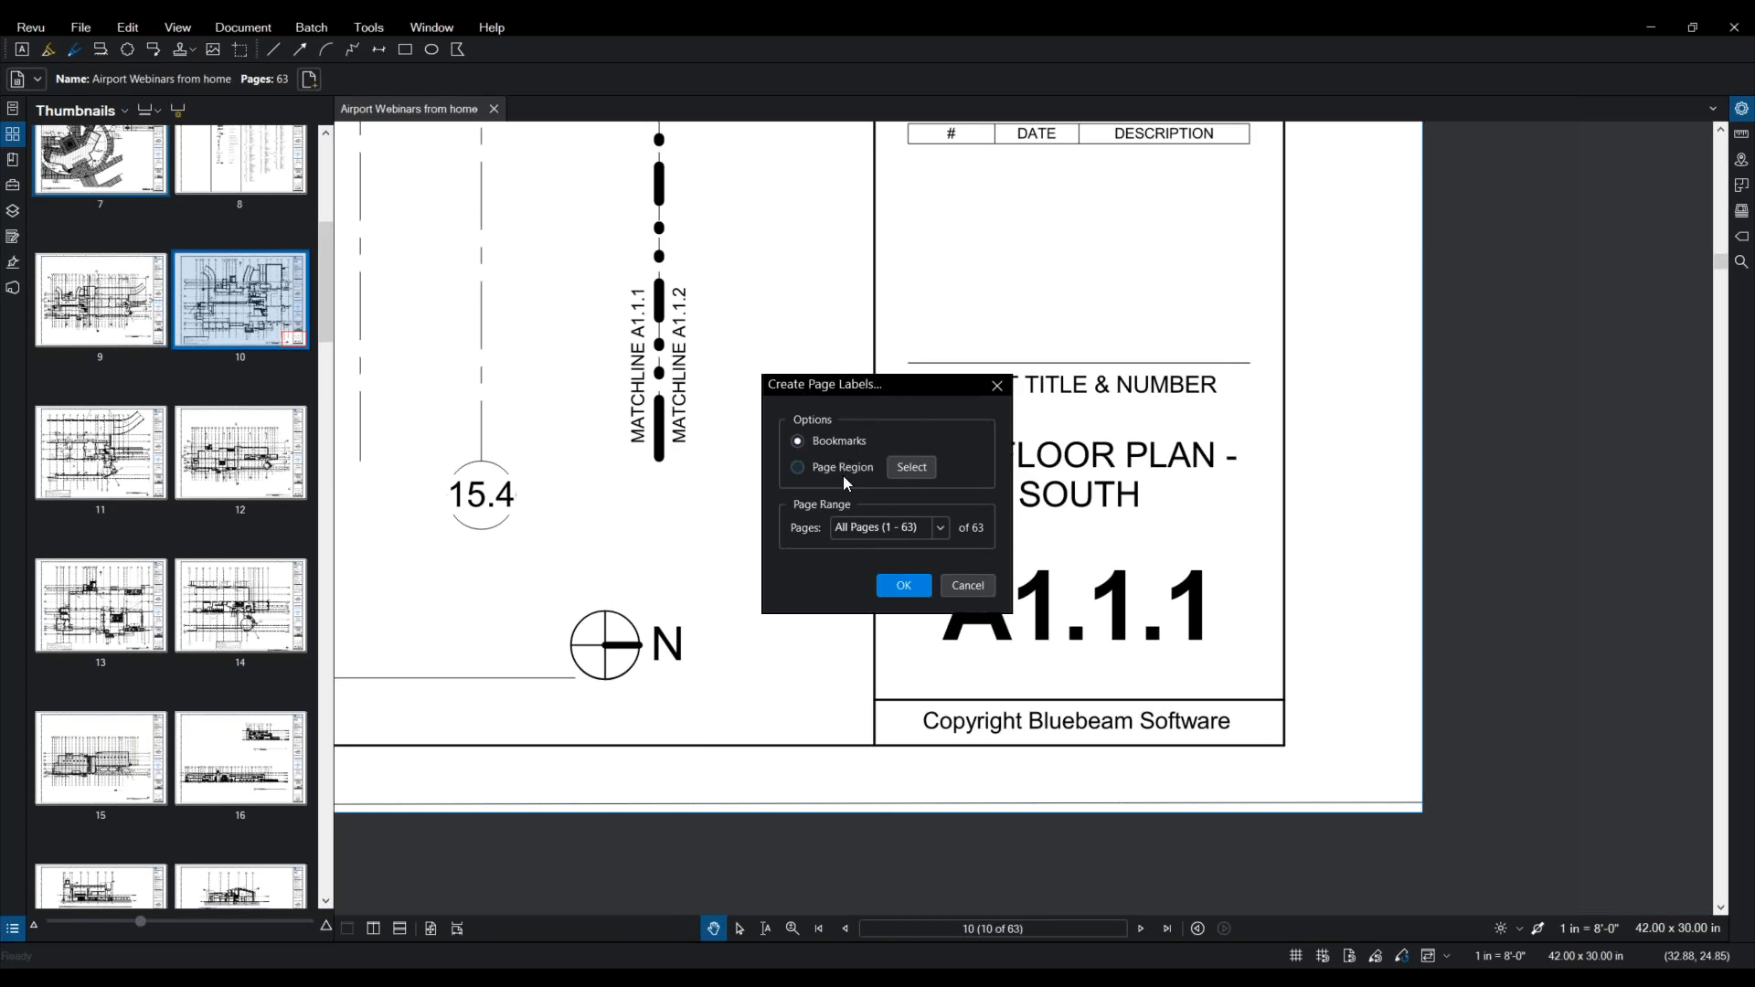
key("ctrl")
key("ctrl")
key("ctrl")
key("ctrl")
key("ctrl")
key("ctrl")
left_click(909, 467)
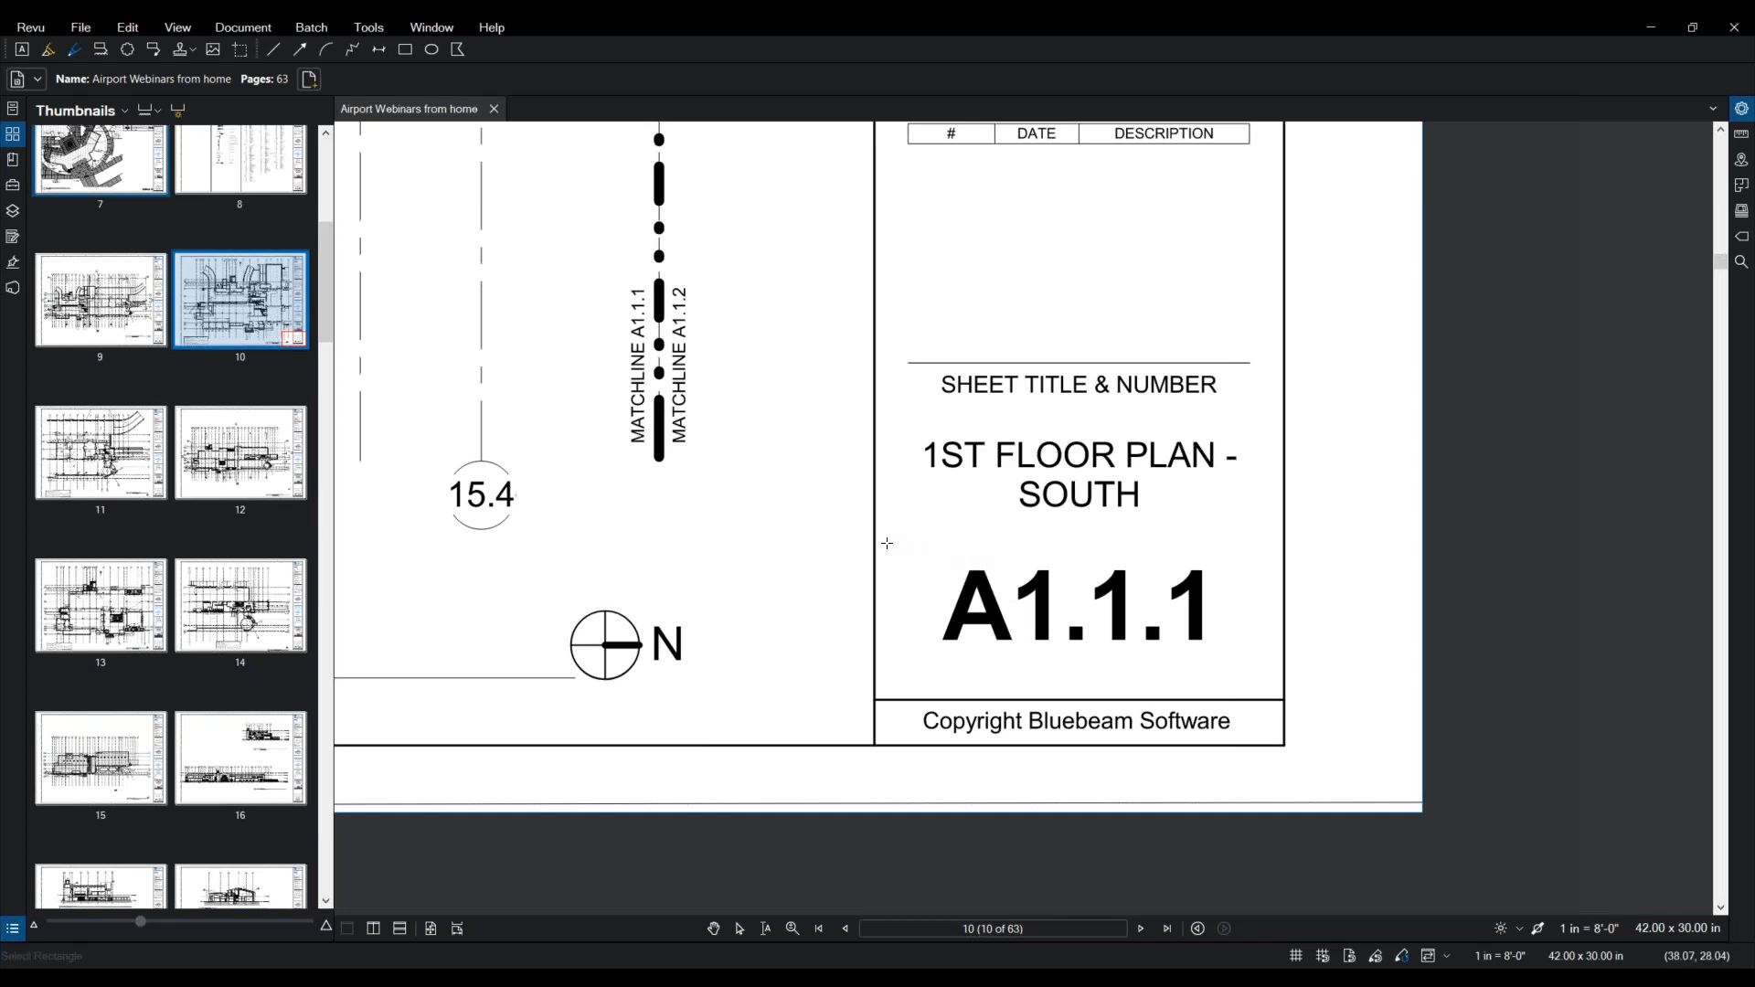
Step: Mark a region around the sheet number A1.1.1 in the title block, leaving some margin, as the first label part
left_click_drag(929, 553, 1271, 688)
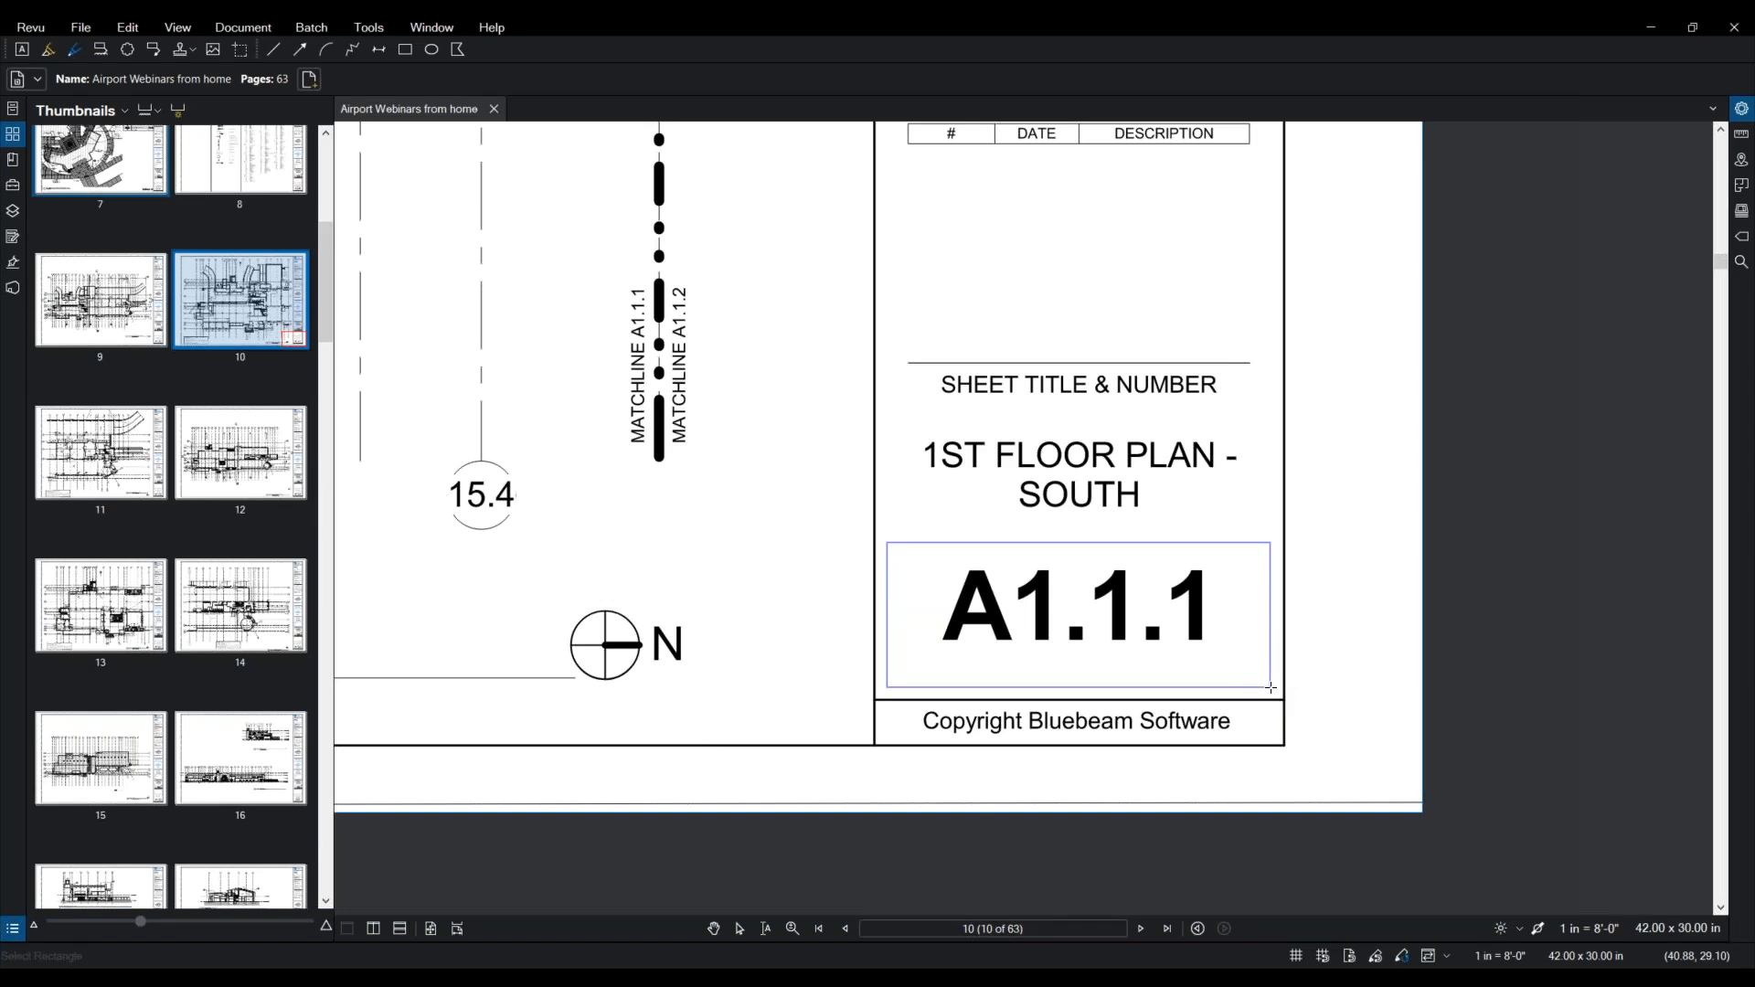
mouse_move(1270, 688)
left_mouse_down()
mouse_move(1215, 660)
mouse_move(1278, 661)
mouse_move(1280, 693)
left_mouse_up()
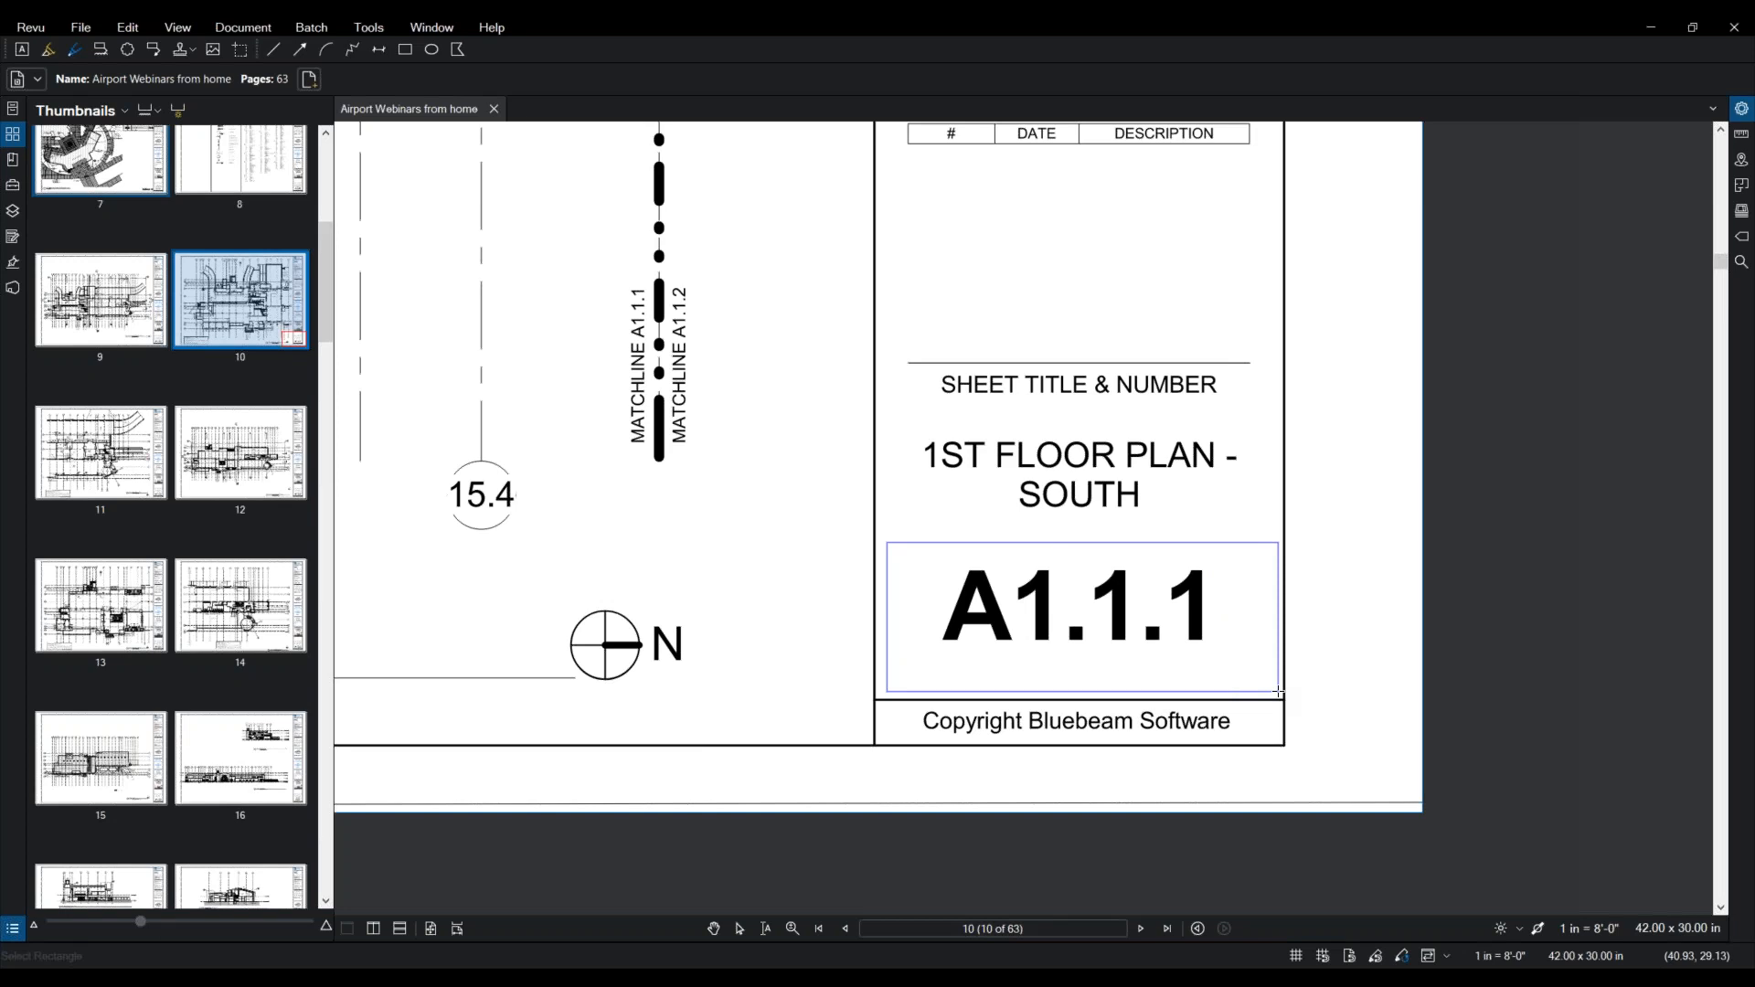
left_click_drag(1279, 693, 1350, 675)
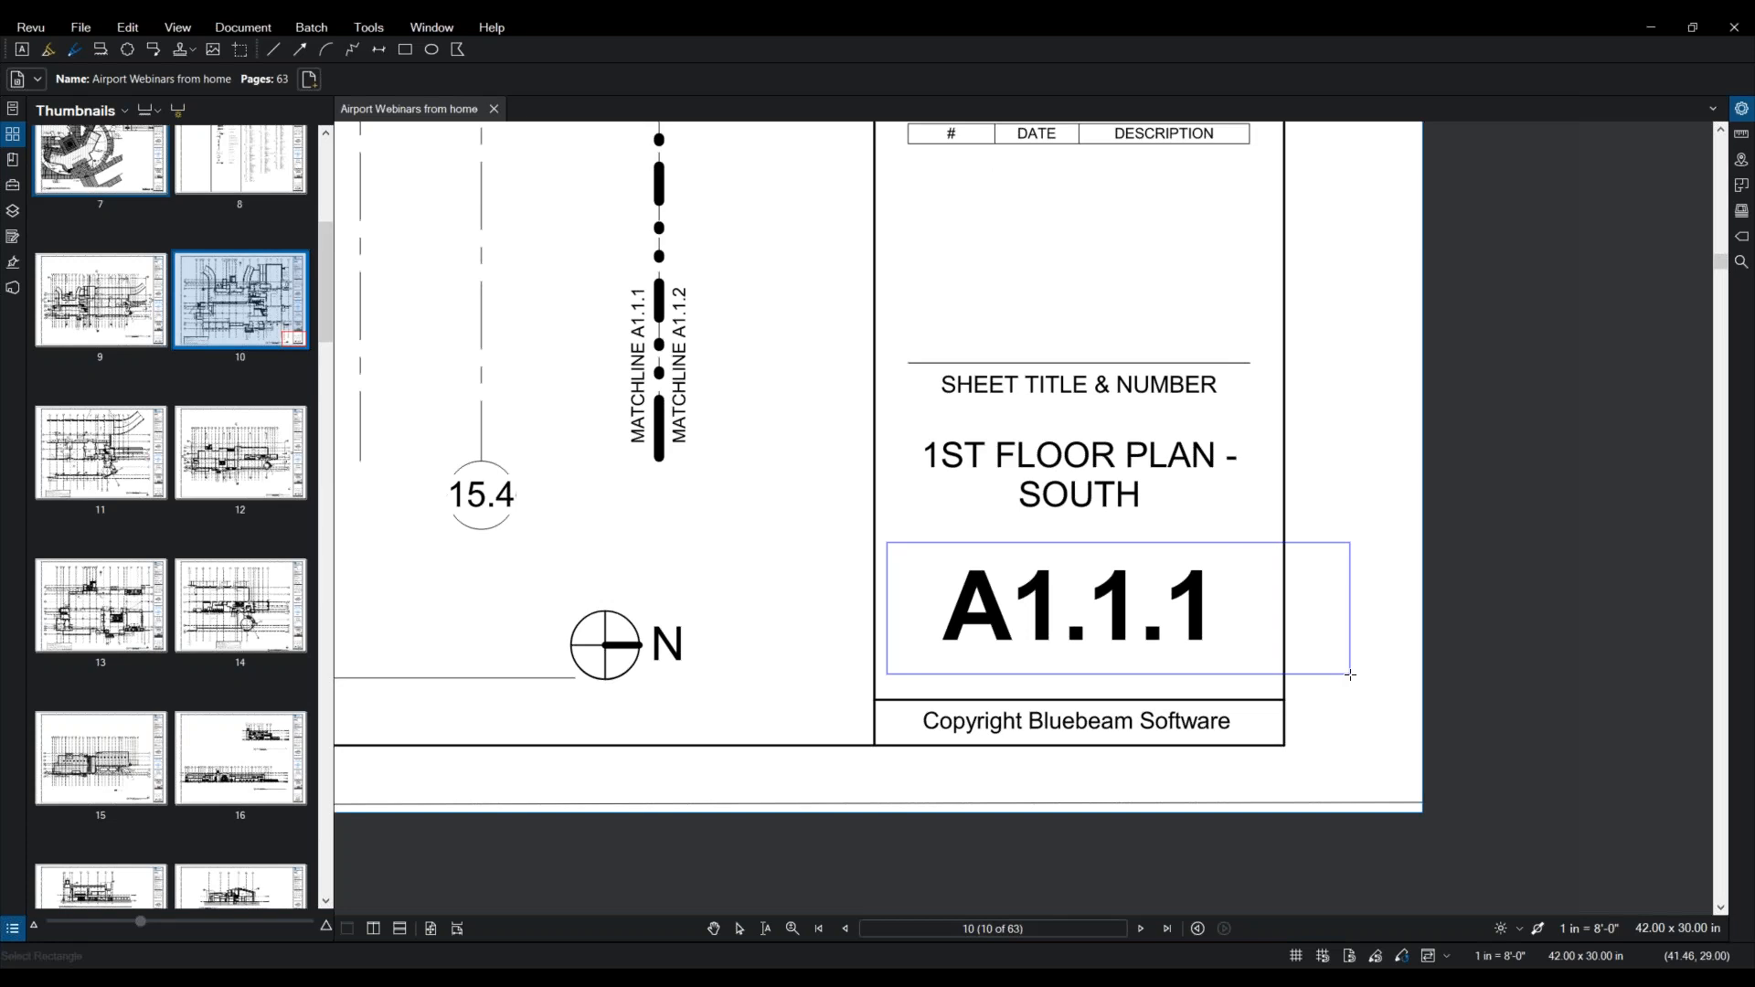
left_click_drag(1343, 675, 1273, 684)
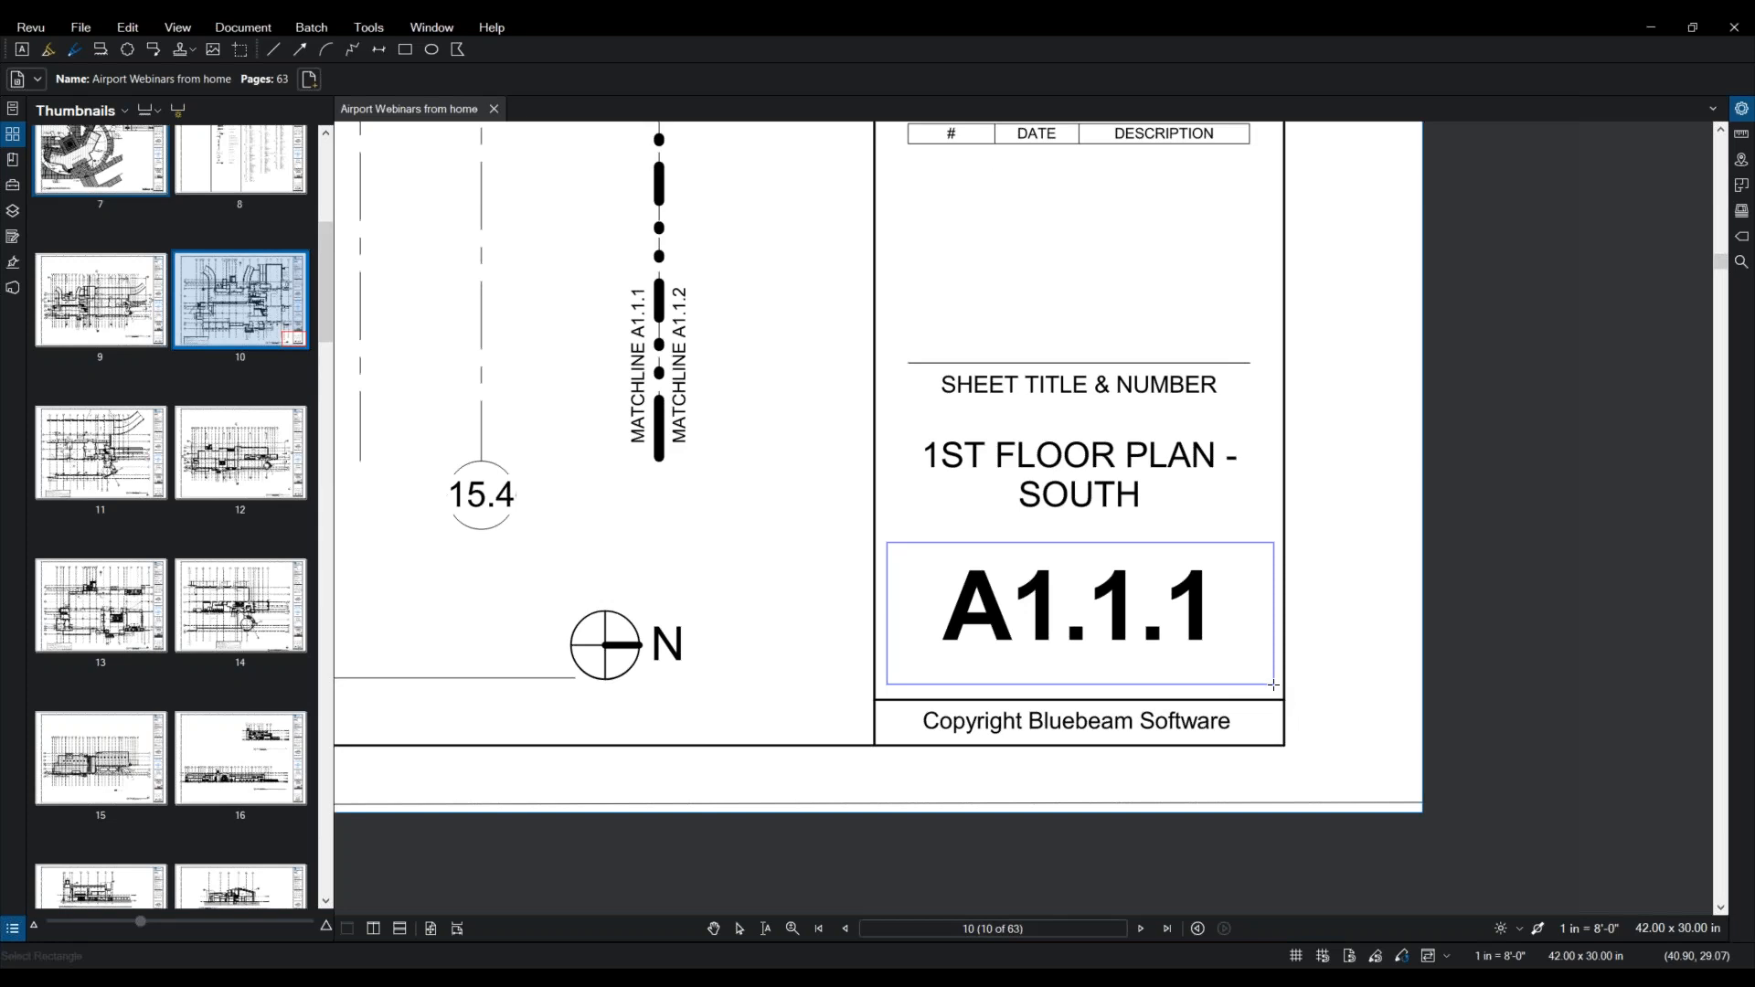
left_click_drag(1273, 685, 1272, 686)
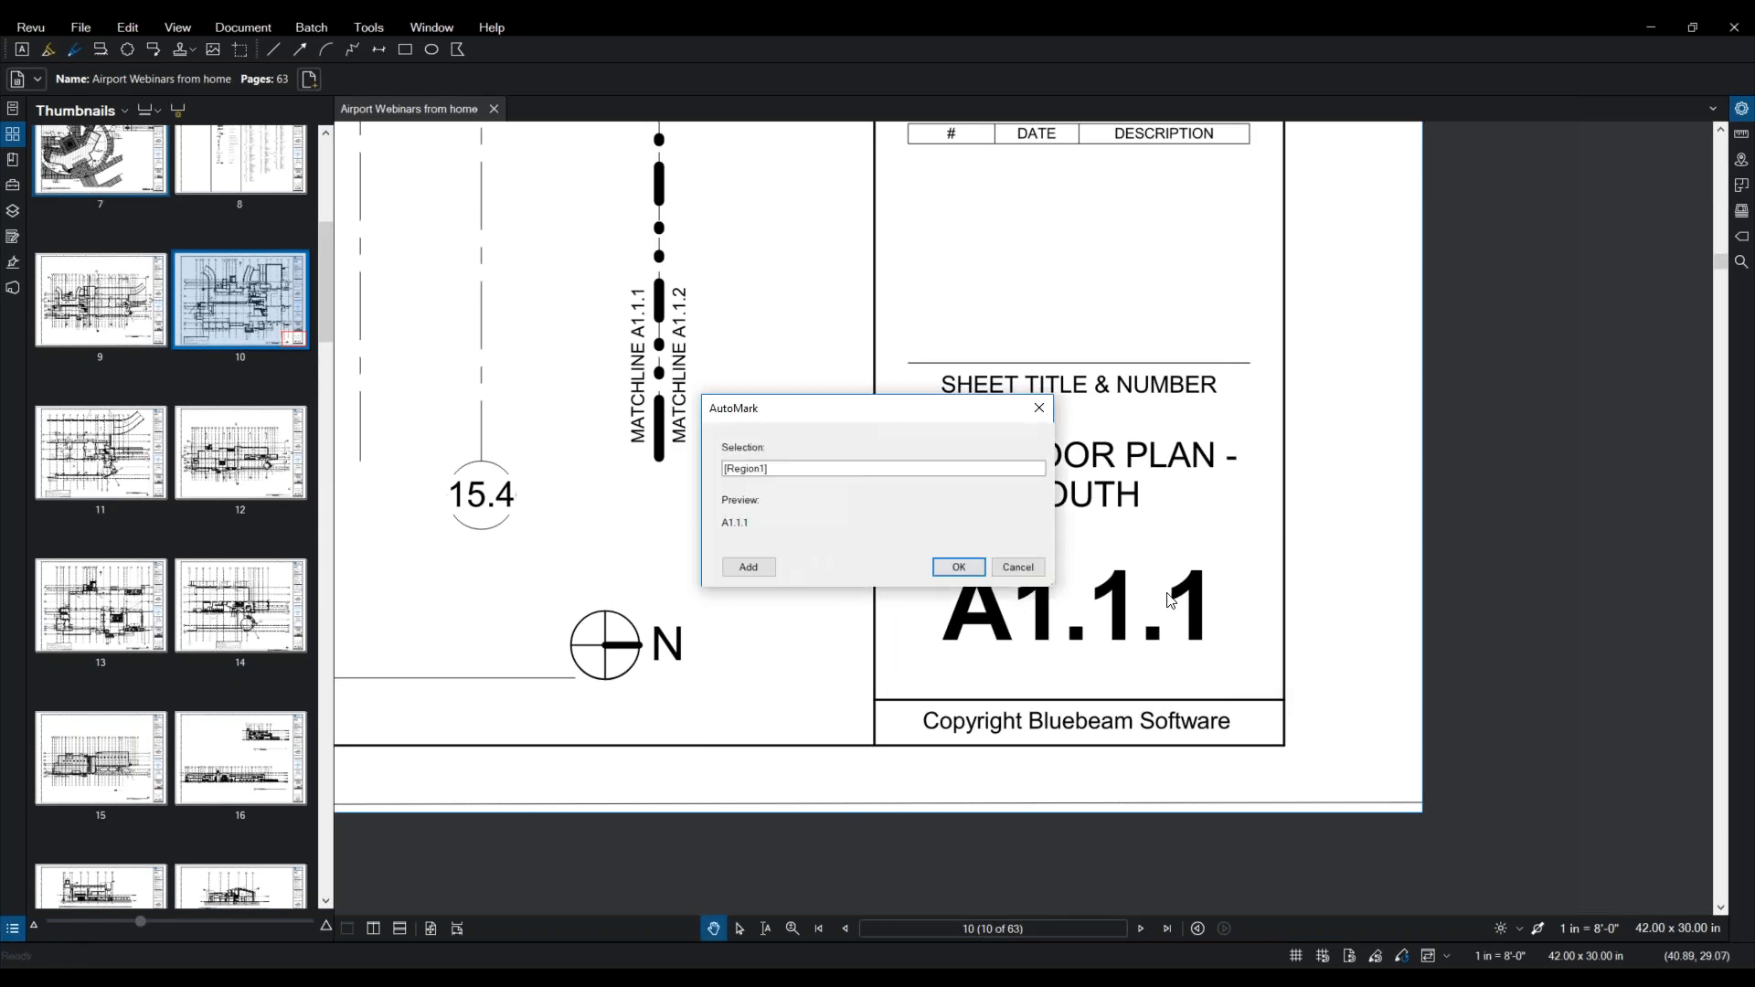
left_click(755, 473)
key("ctrl")
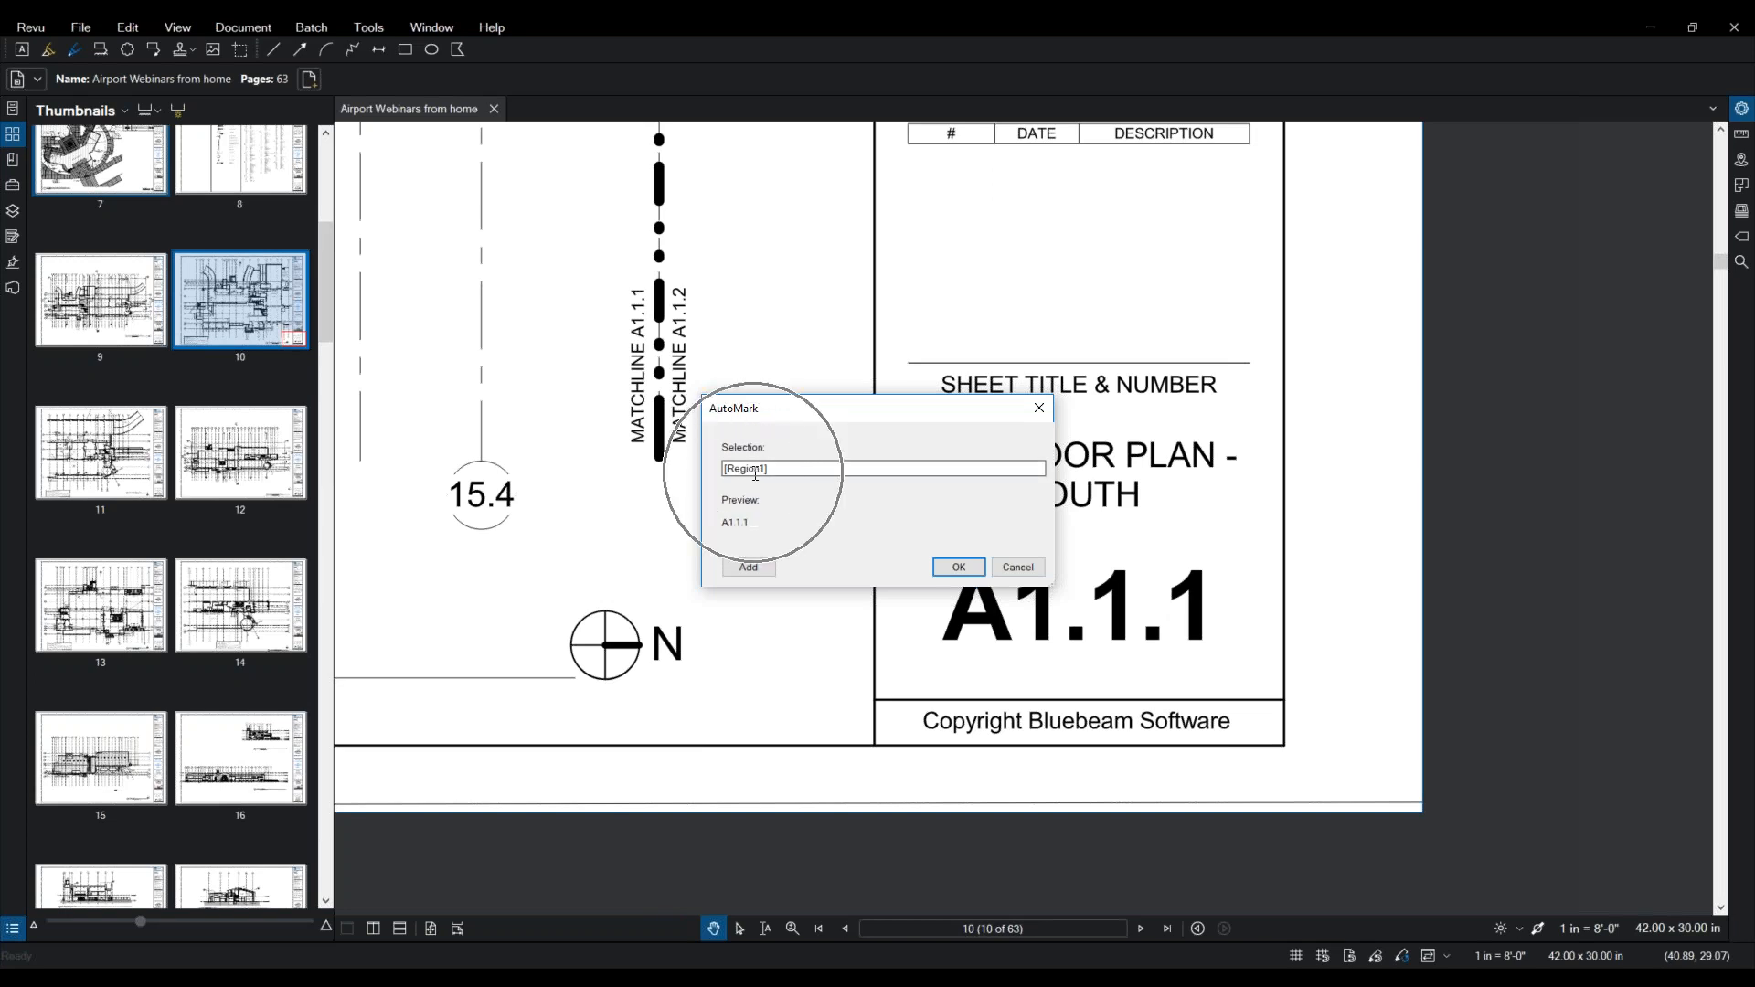
key("ctrl")
key("ctrl")
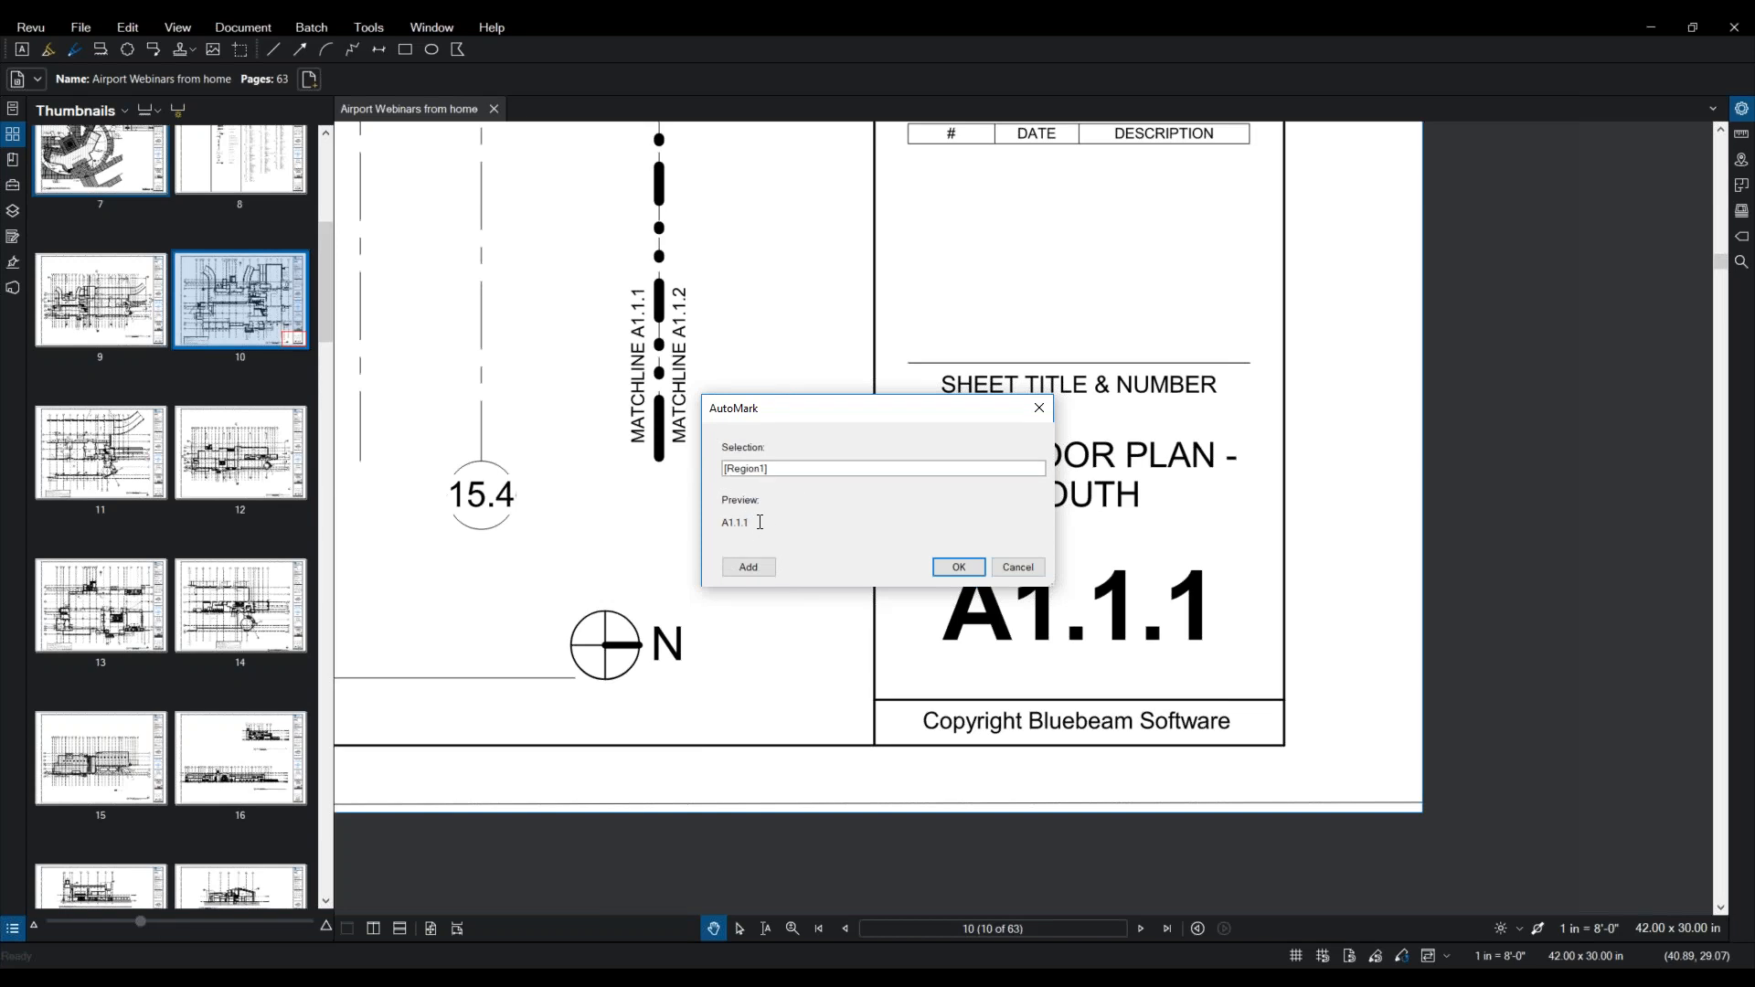
Step: Append a spaced hyphen after [Region1] as the separator in the label selection
left_click(792, 469)
left_click(812, 469)
type("-")
key("ctrl")
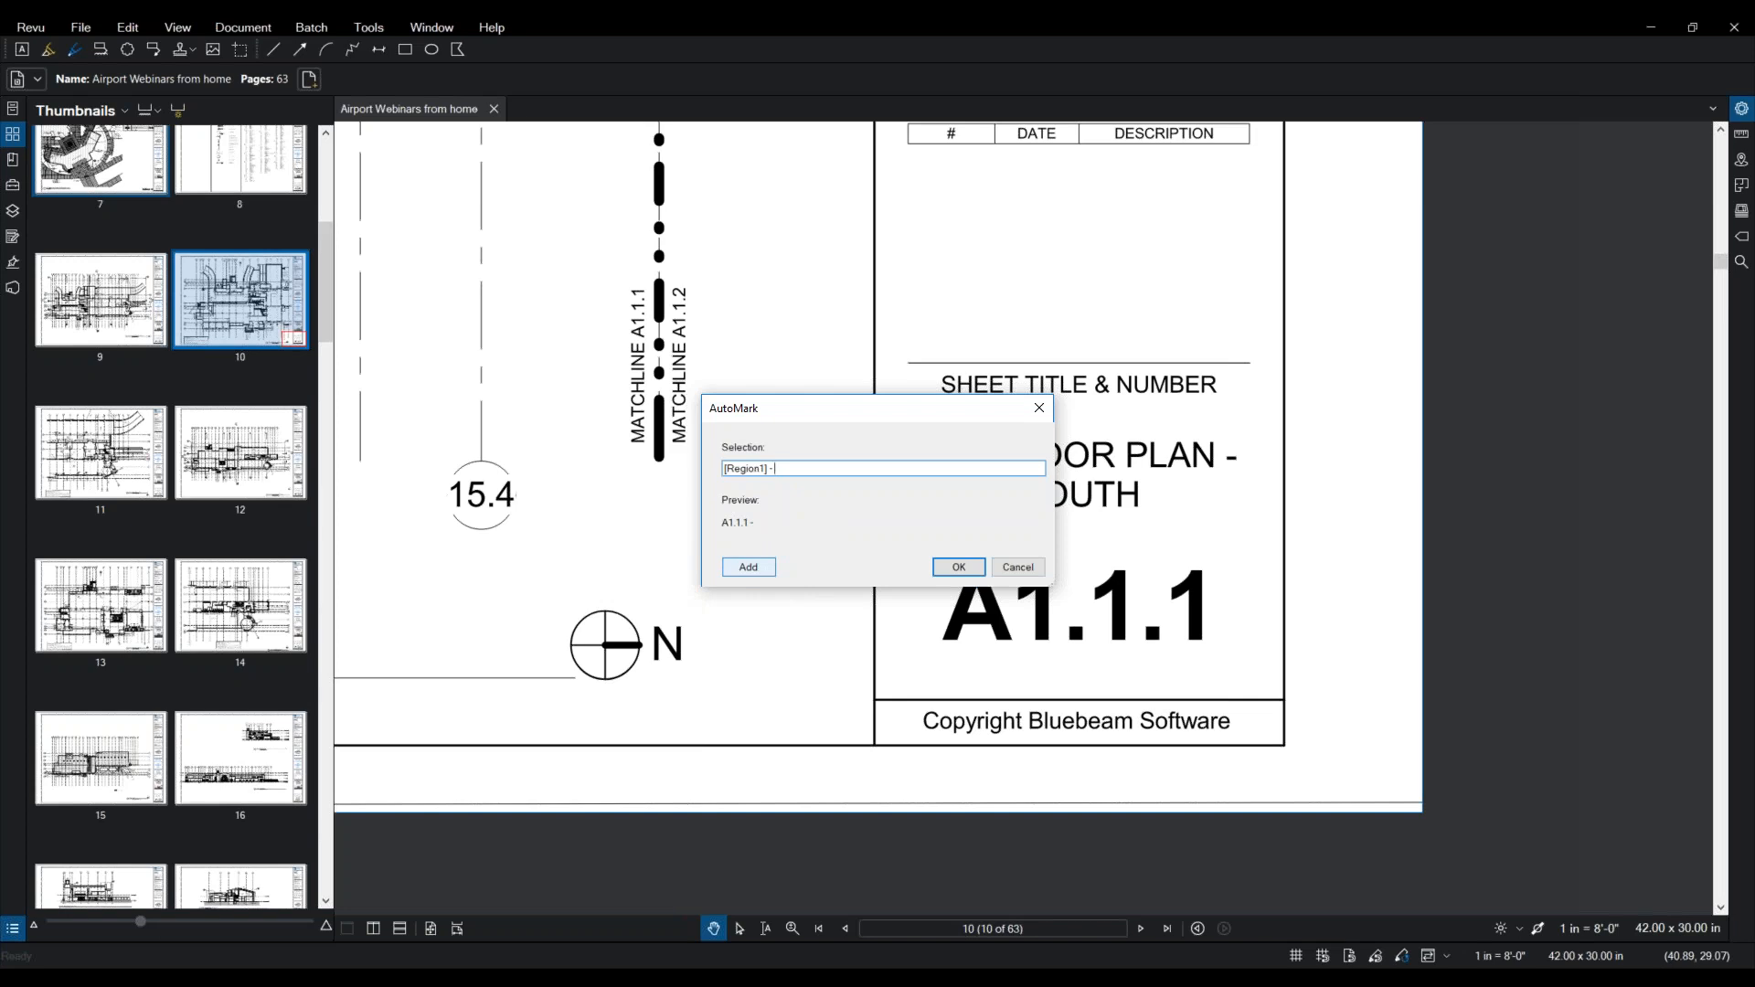
key("ctrl")
key("ctrl")
Step: Add a second label region around the sheet title 1ST FLOOR PLAN - SOUTH, directly above the sheet number
left_click(747, 567)
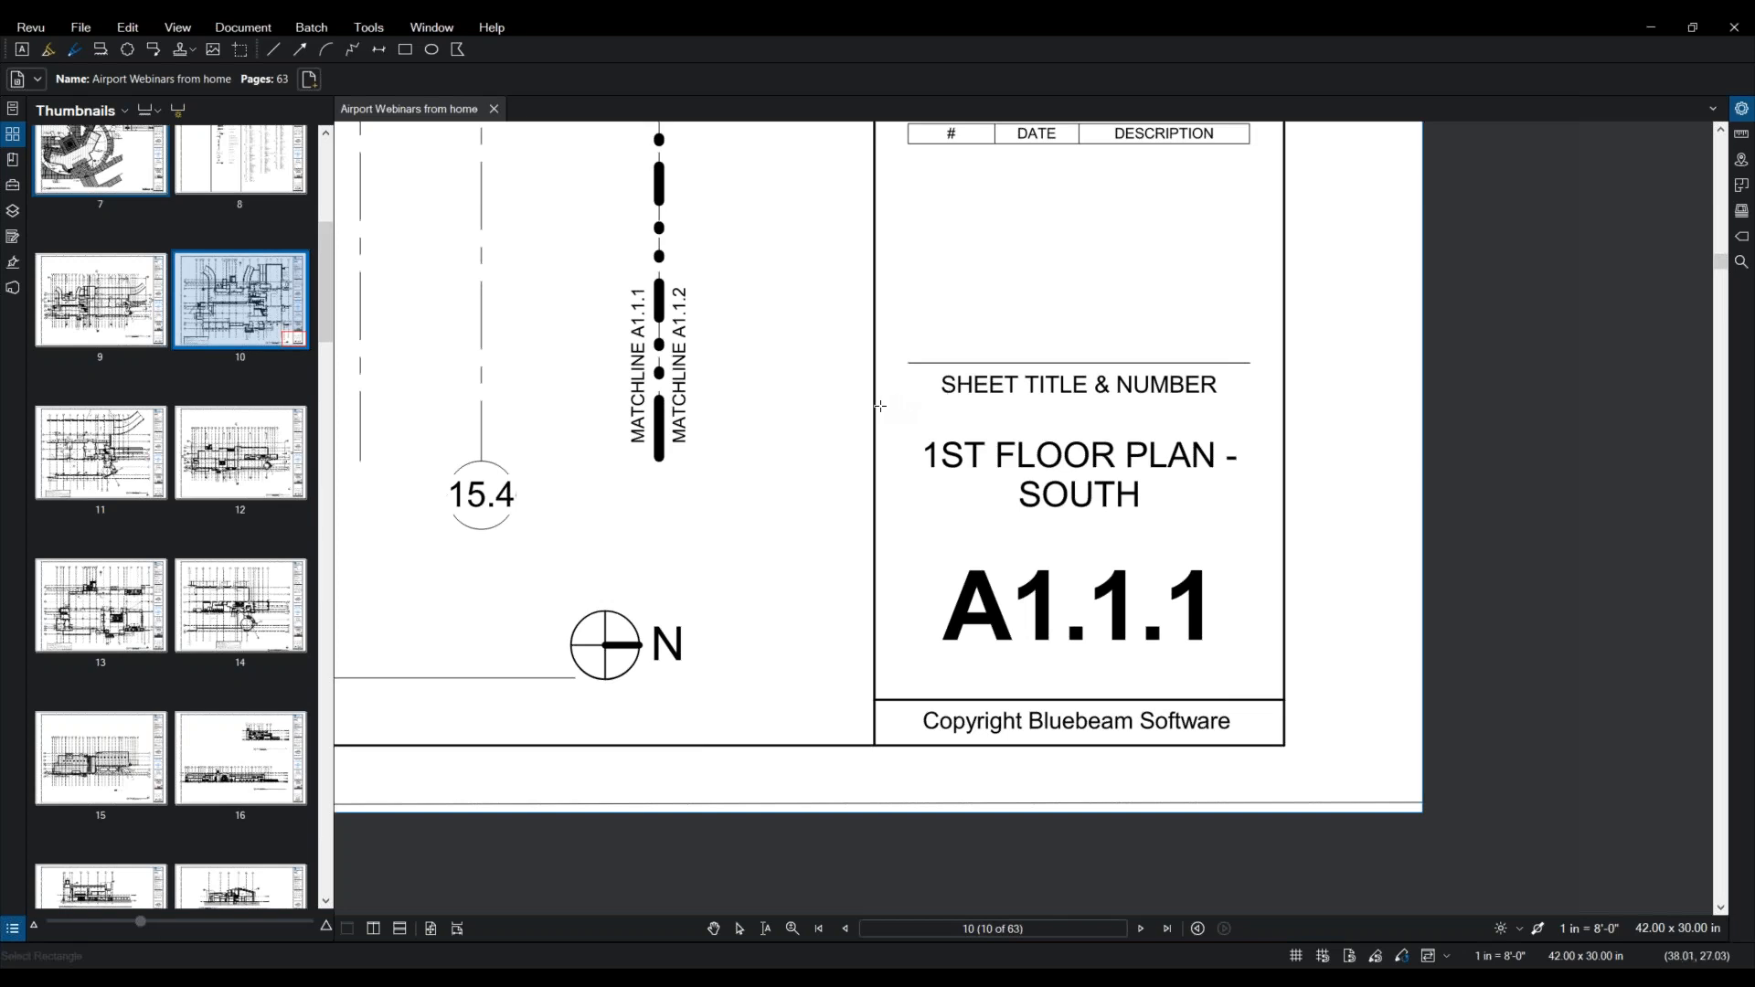
left_click_drag(880, 405, 1275, 534)
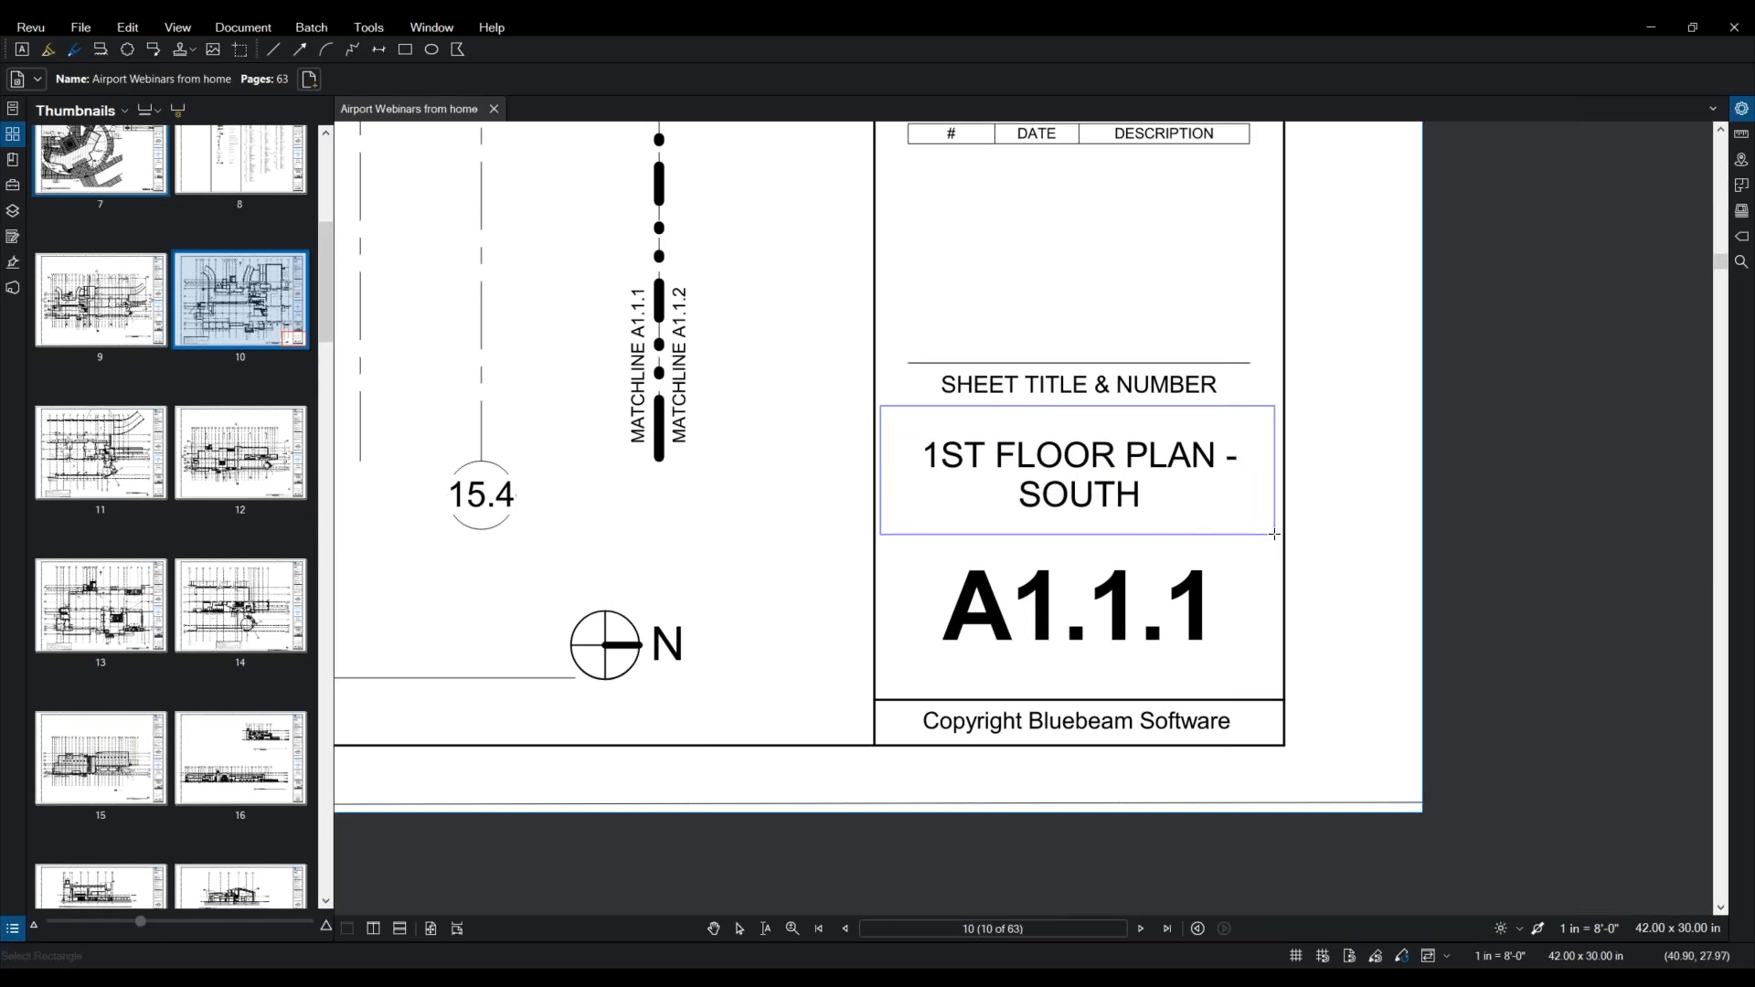
key("ctrl")
key("ctrl")
left_click(1274, 534)
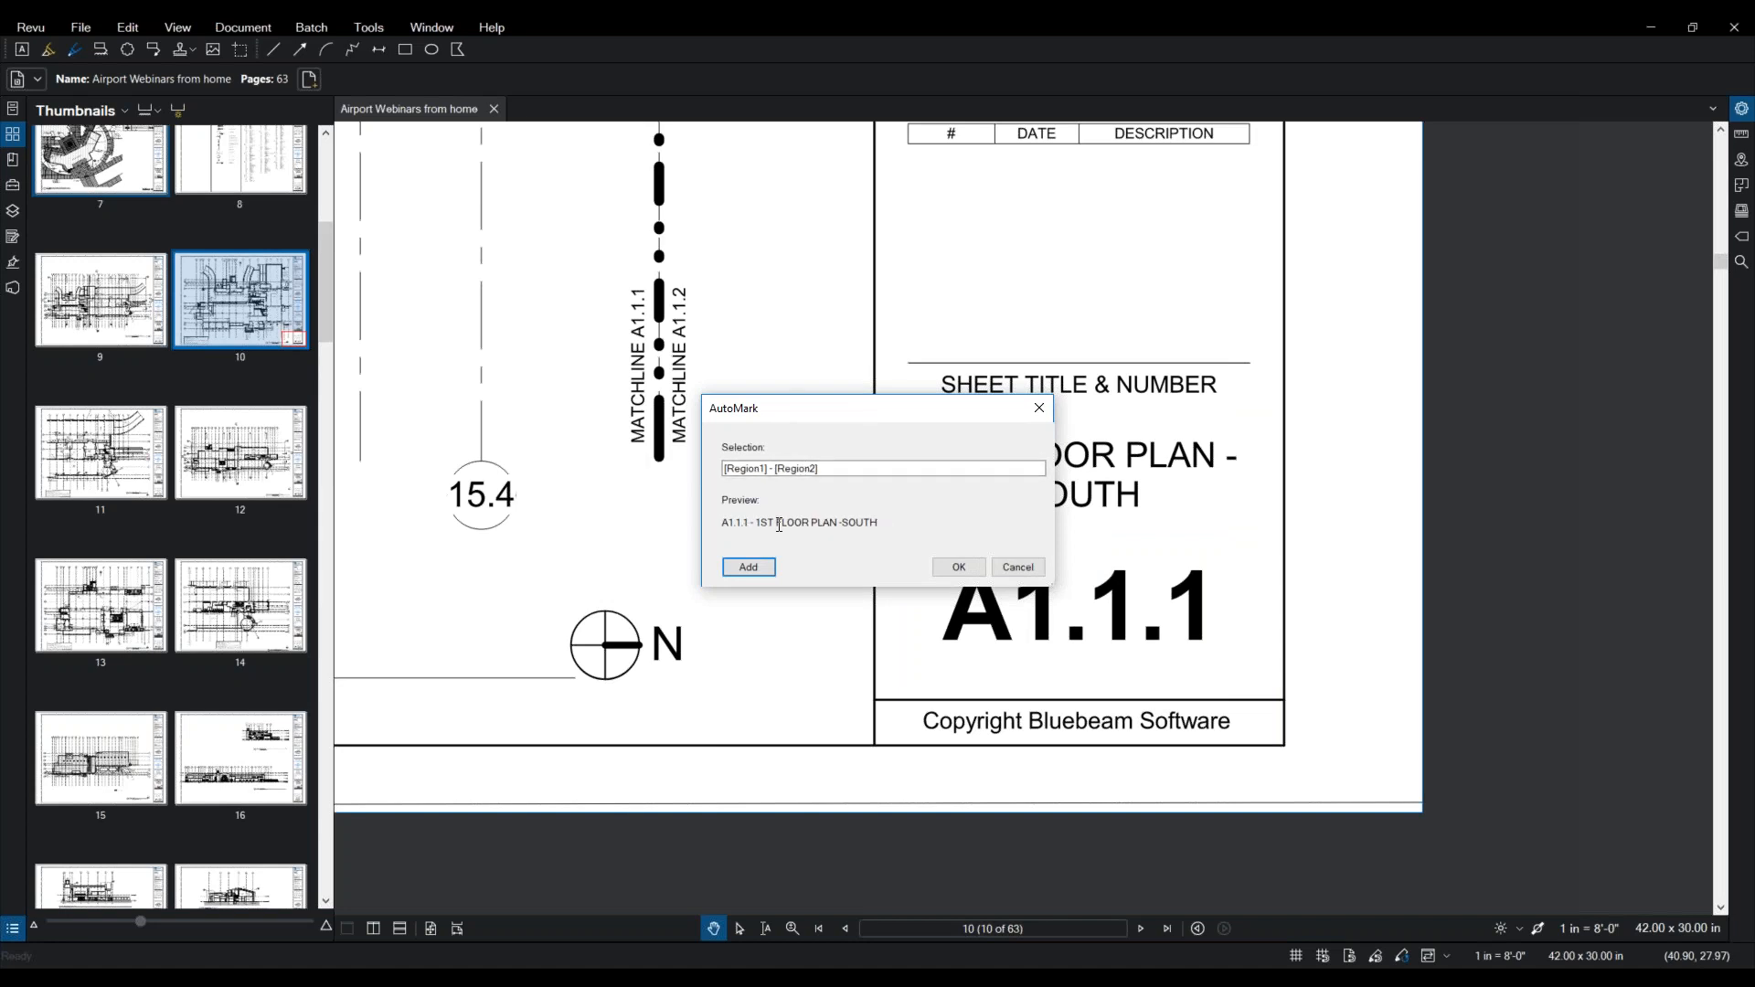
Step: Accept the label format [Region1] - [Region2] and create the page labels for all pages (1 - 63)
key("ctrl")
key("ctrl")
key("ctrl")
key("ctrl")
key("ctrl")
left_click(960, 573)
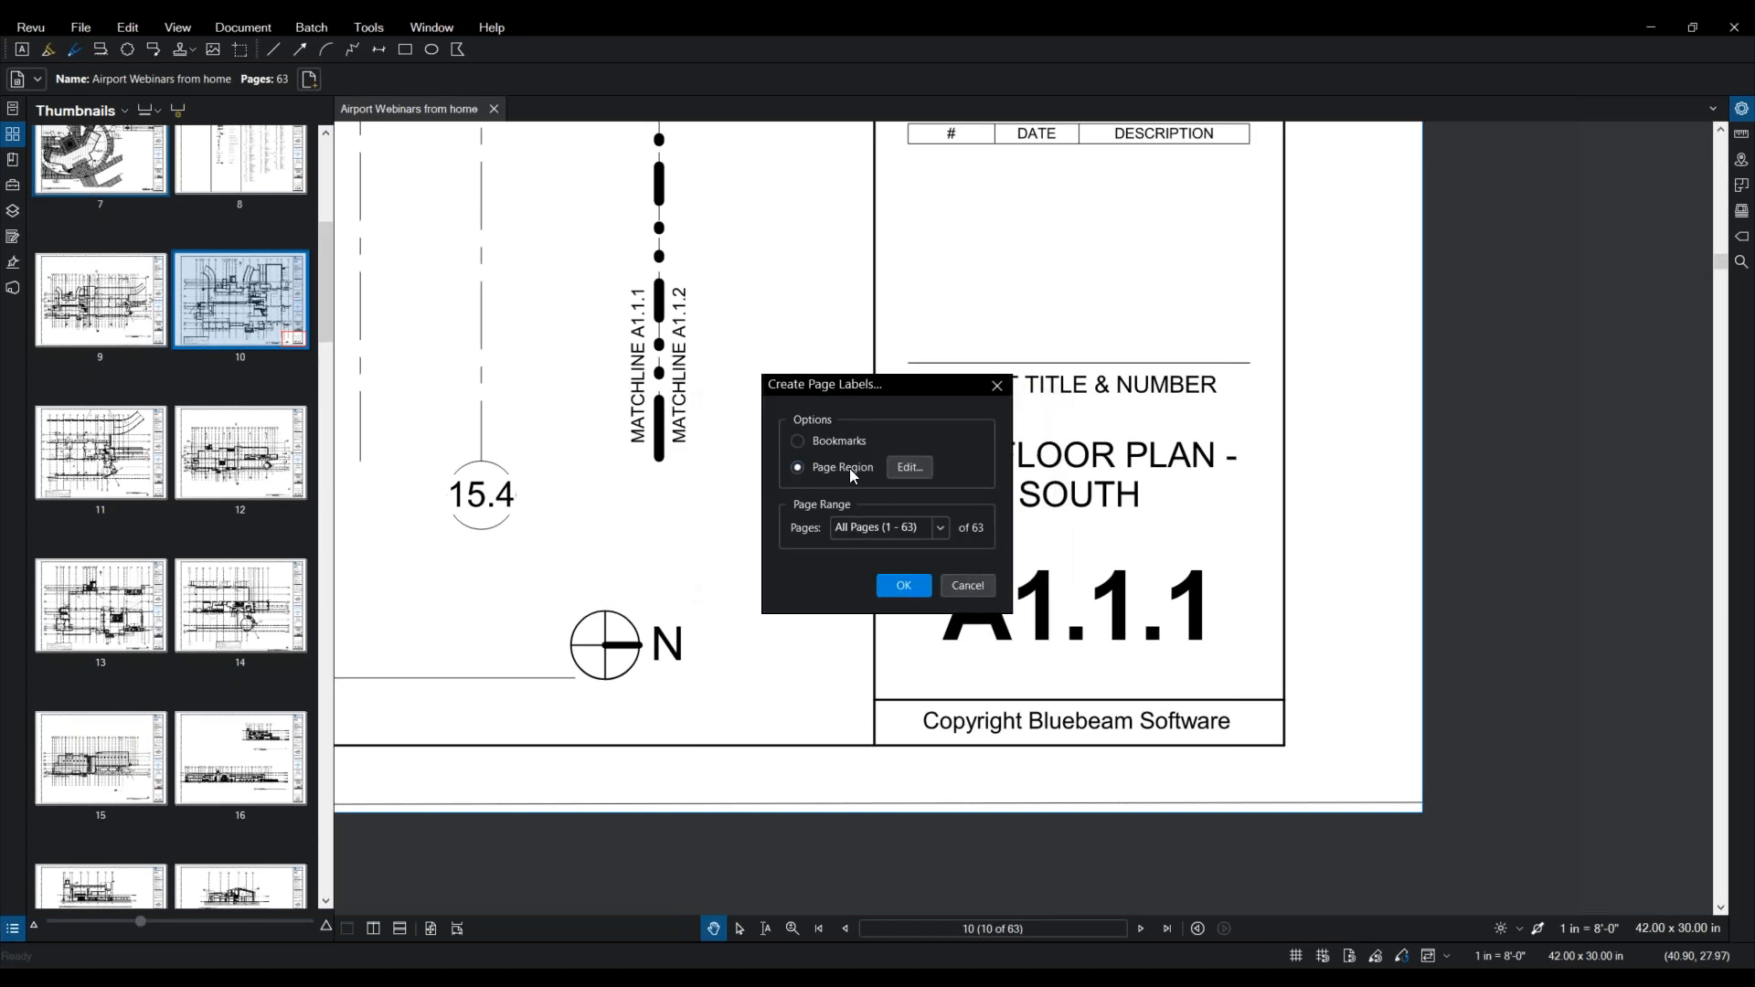
left_click(880, 530)
left_click(896, 586)
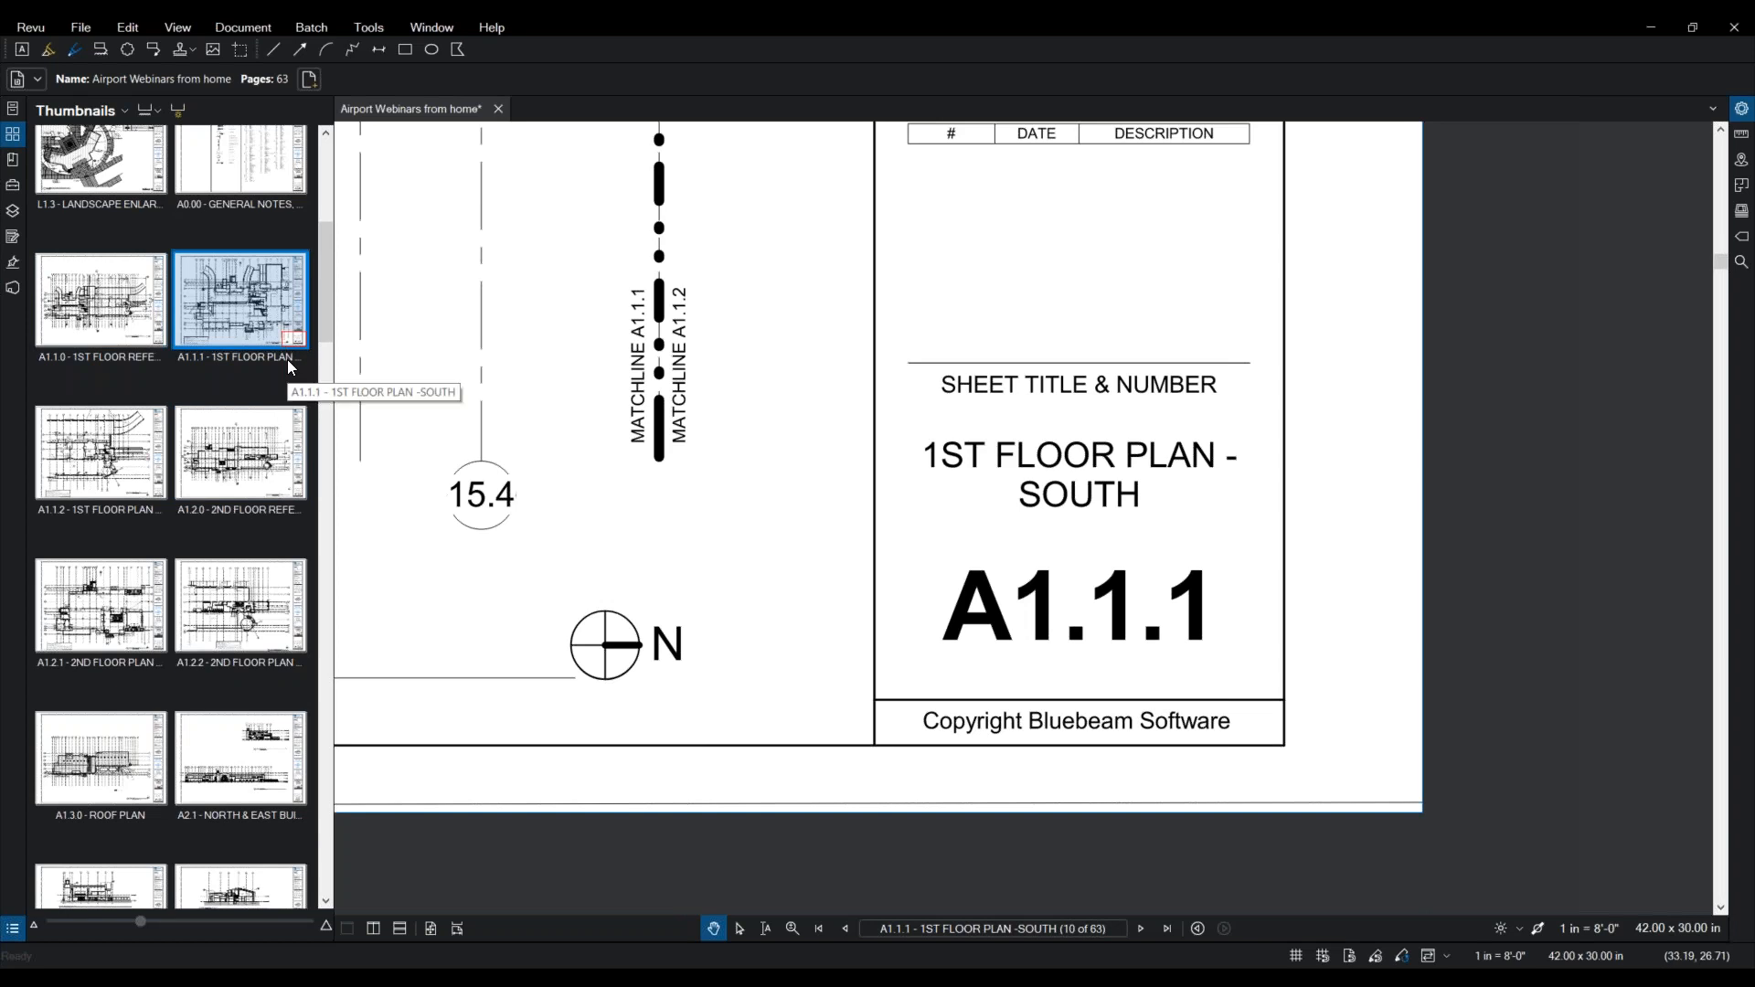
Step: Correct the south foundation plan's page label to S1.1.1 - FOUNDATION PLAN SOUTH by removing the duplicated sheet number
scroll(289, 364, "down", 4)
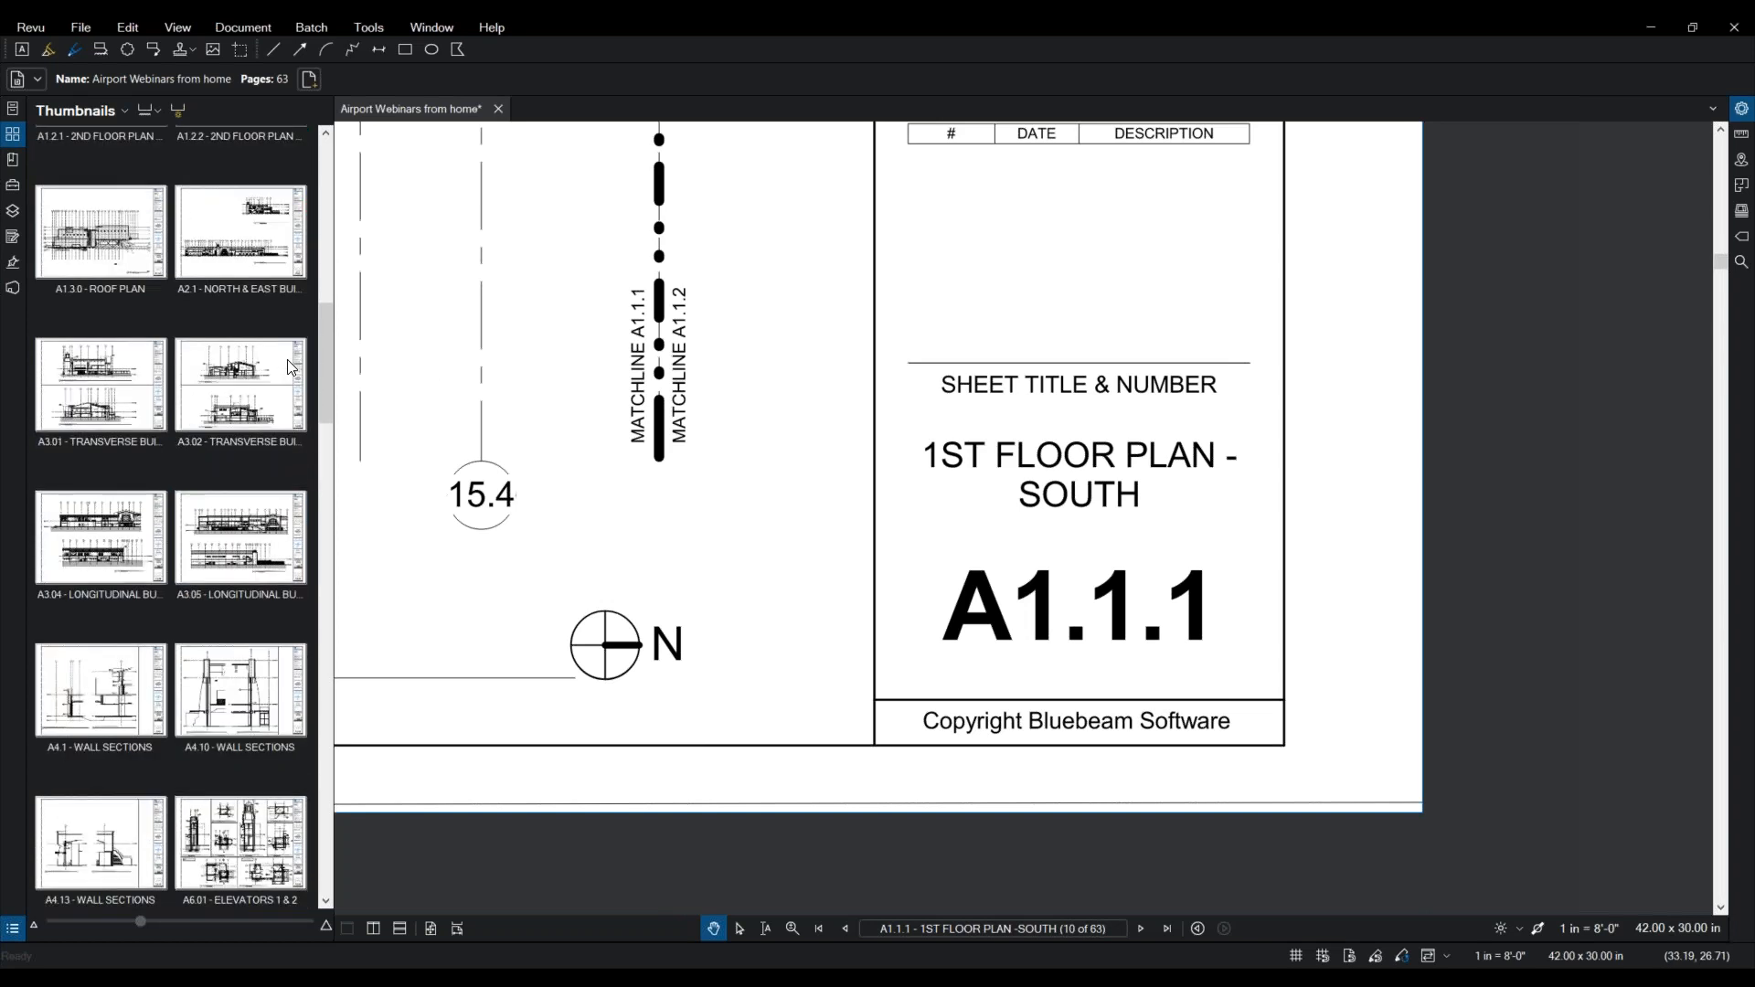
scroll(289, 368, "down", 2)
scroll(288, 367, "down", 6)
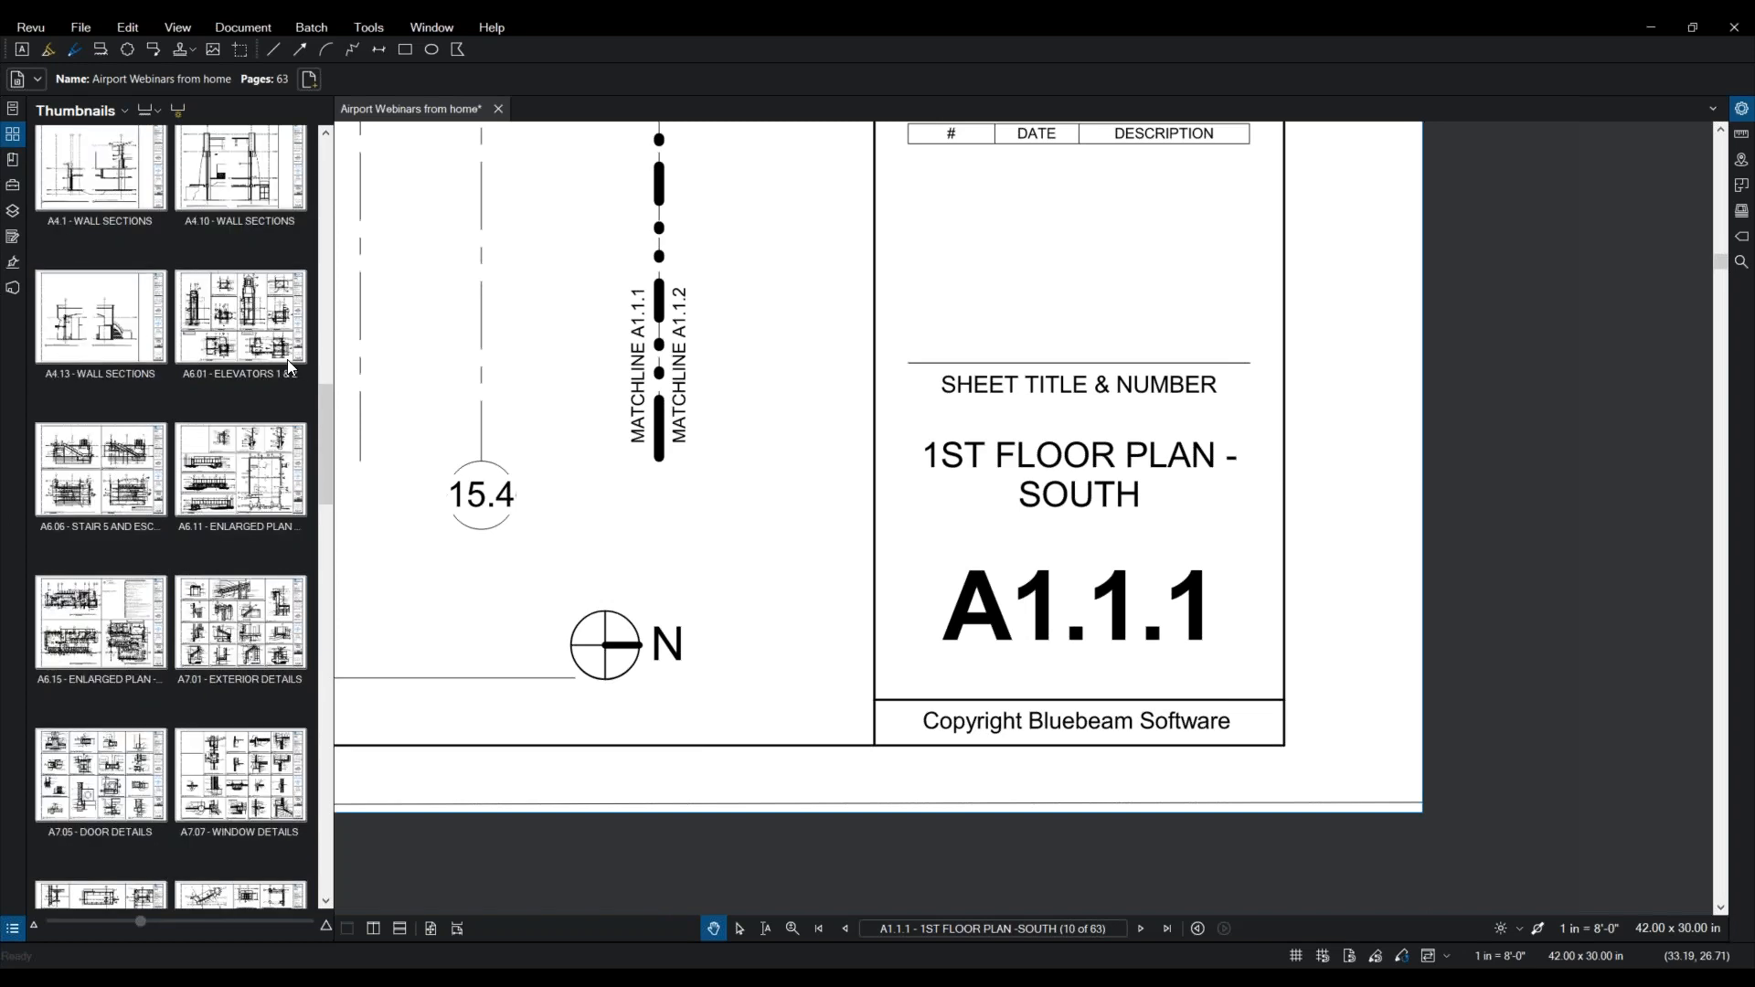
scroll(289, 366, "down", 4)
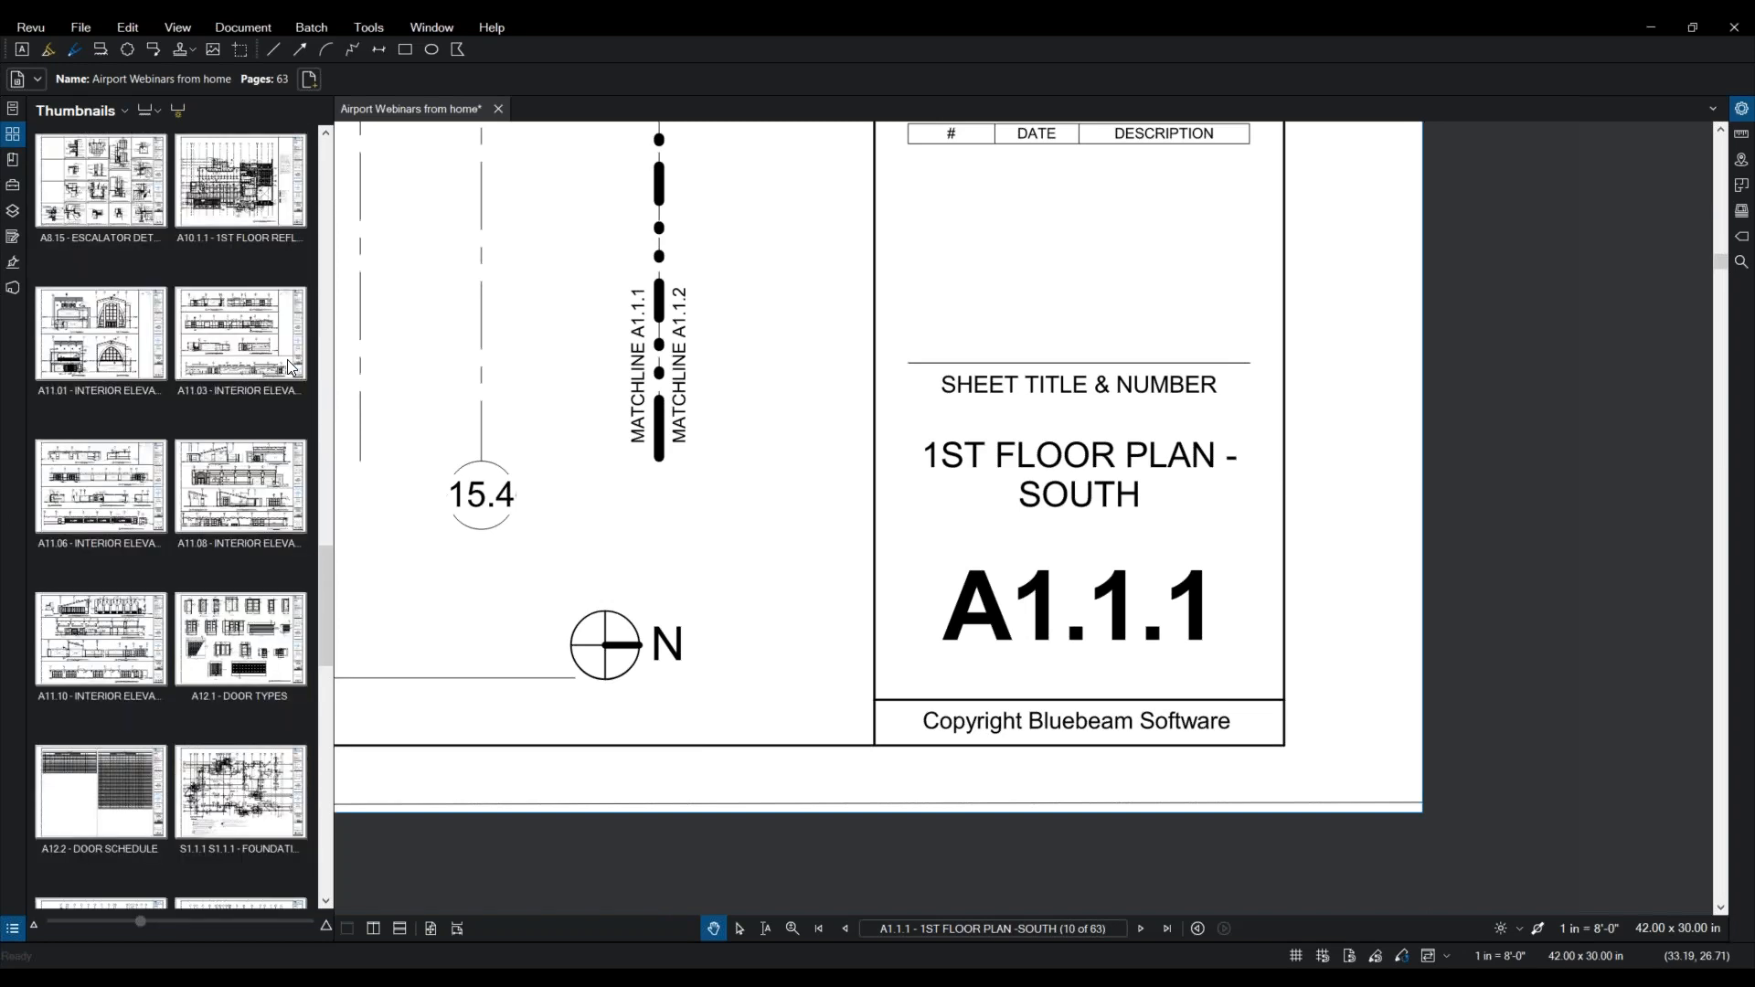
scroll(289, 367, "down", 4)
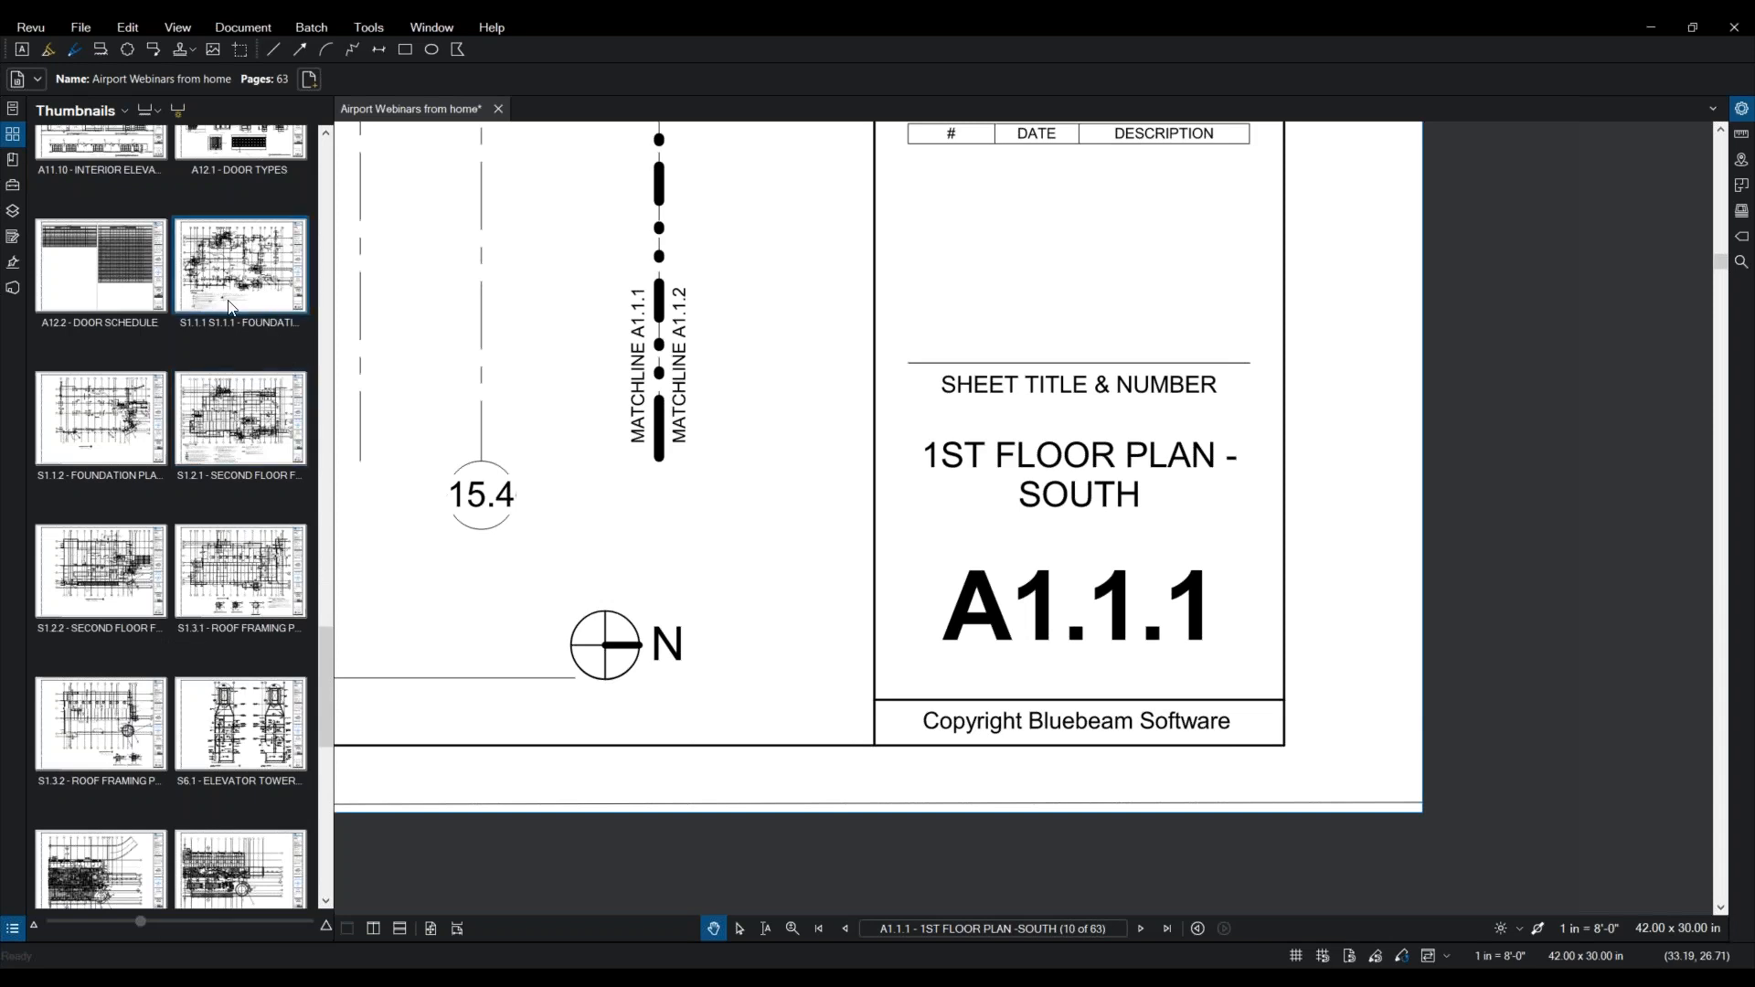
key("ctrl")
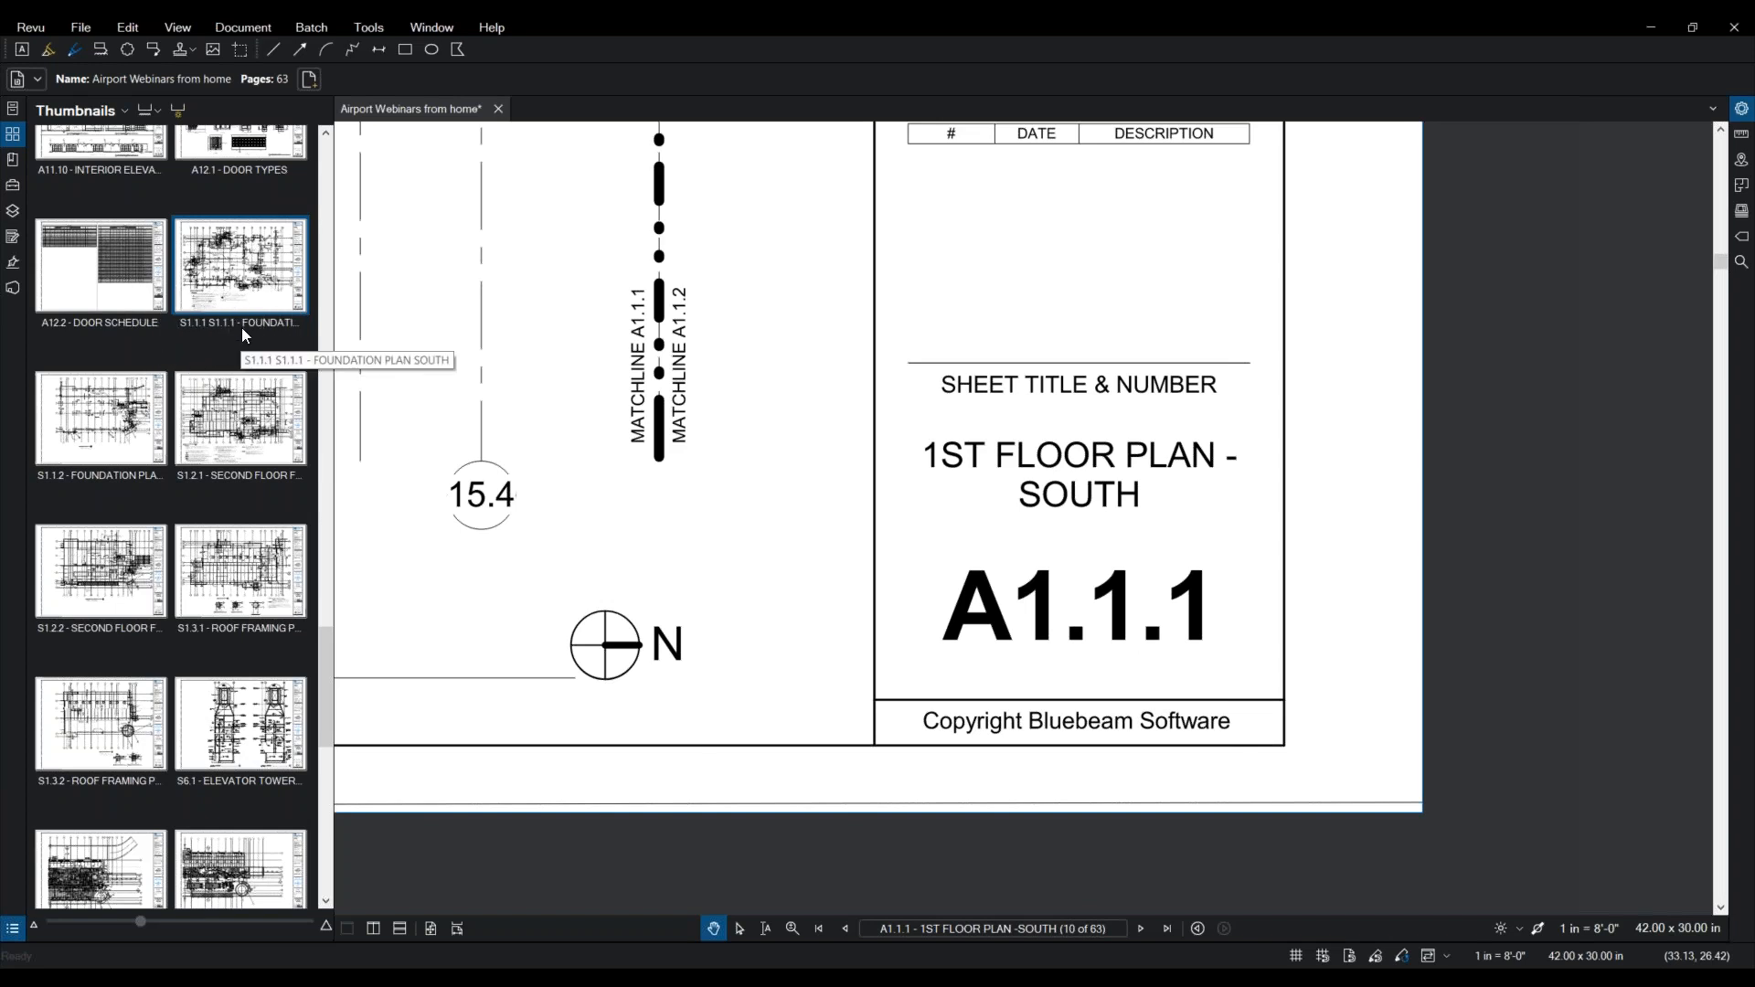
left_click(238, 322)
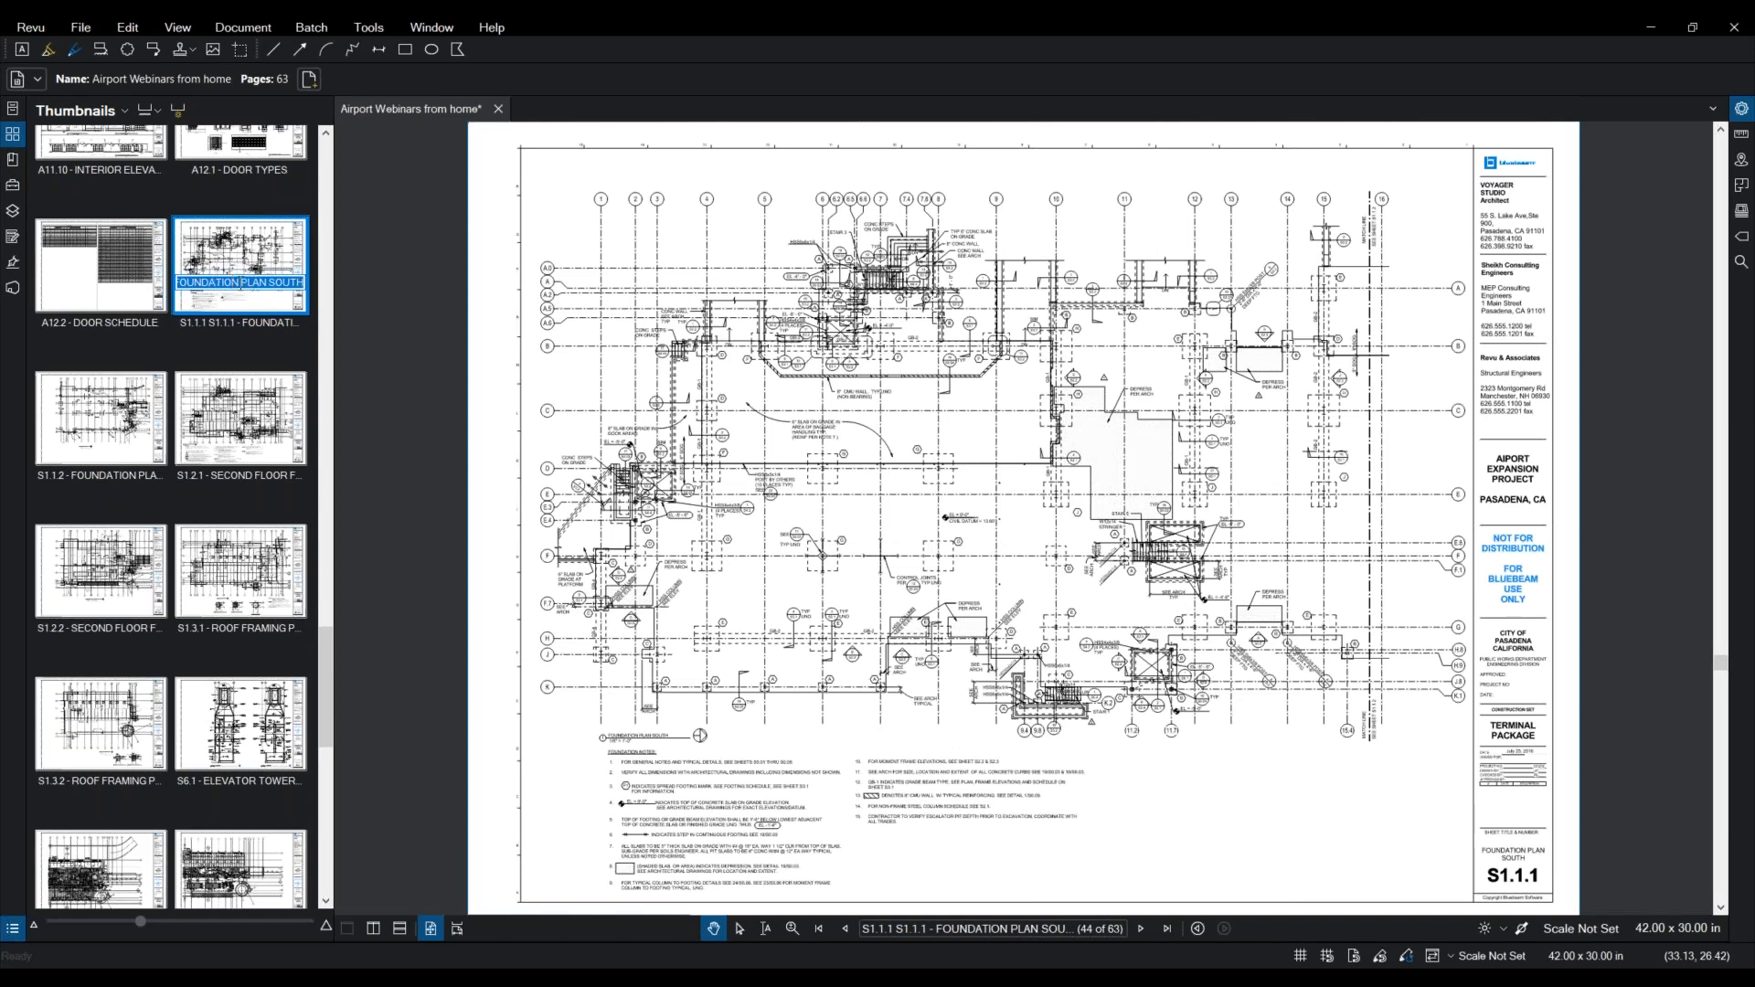
key("Home")
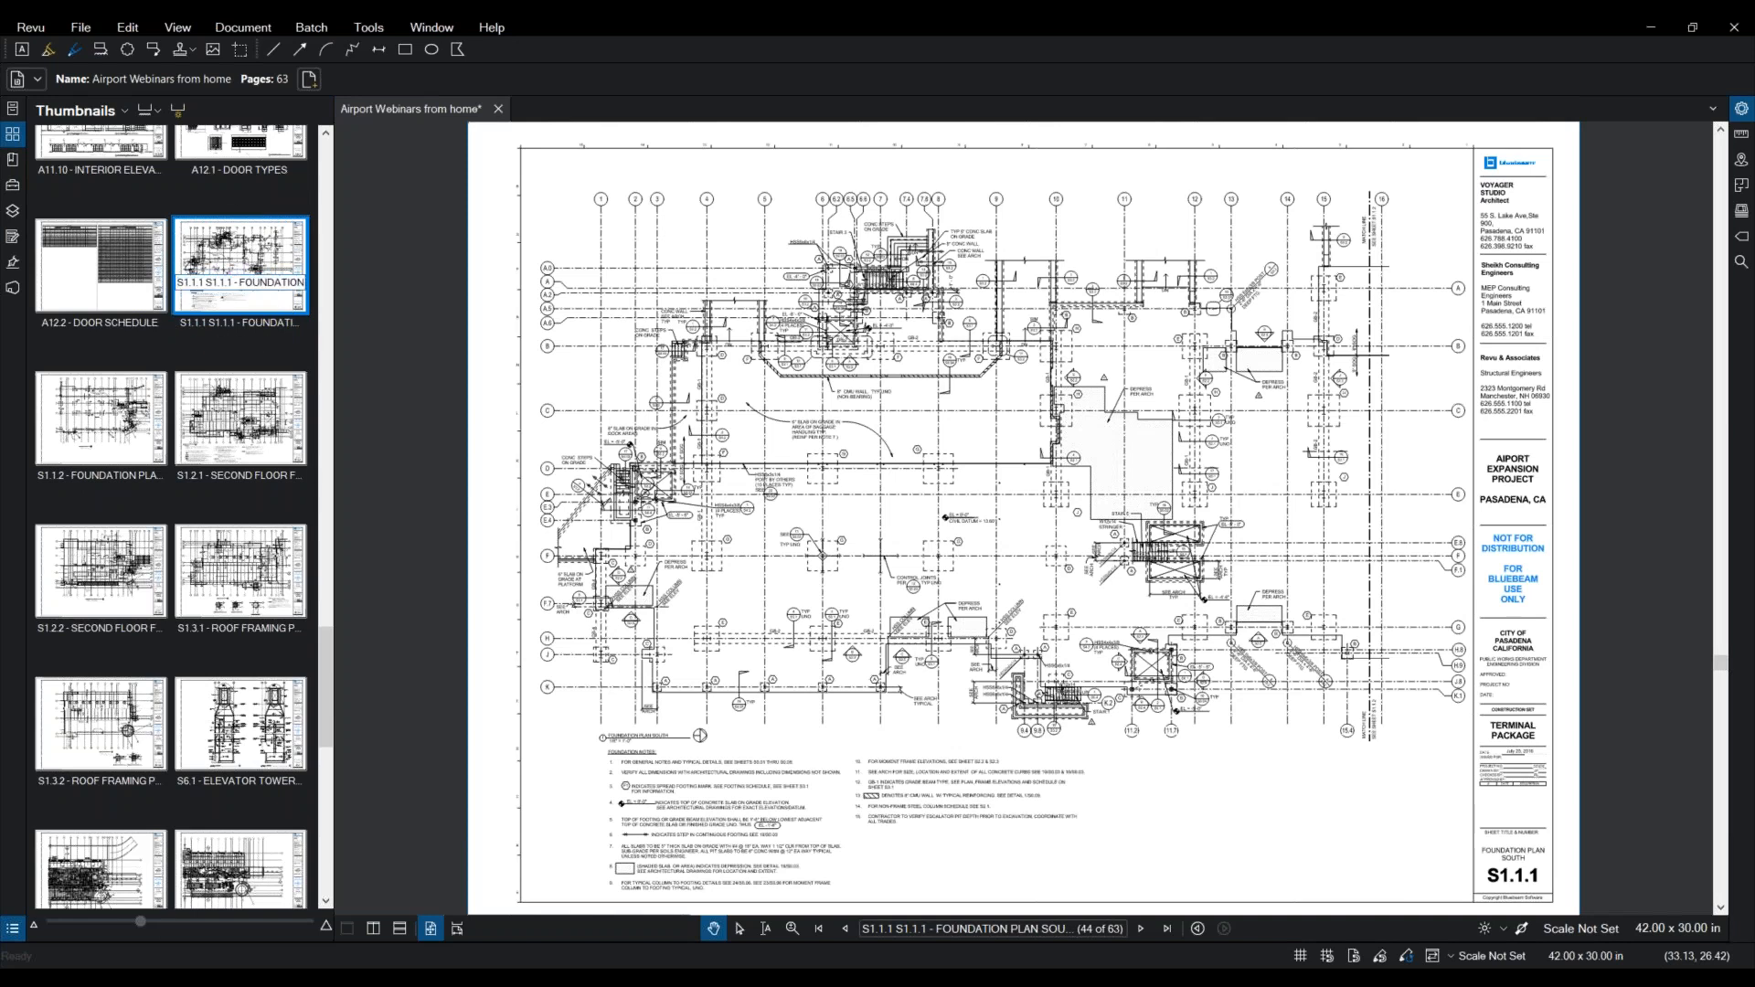
key("Delete")
key("Delete")
key("Delete")
key("Delete")
key("Delete")
key("Delete")
key("Delete")
left_click(232, 350)
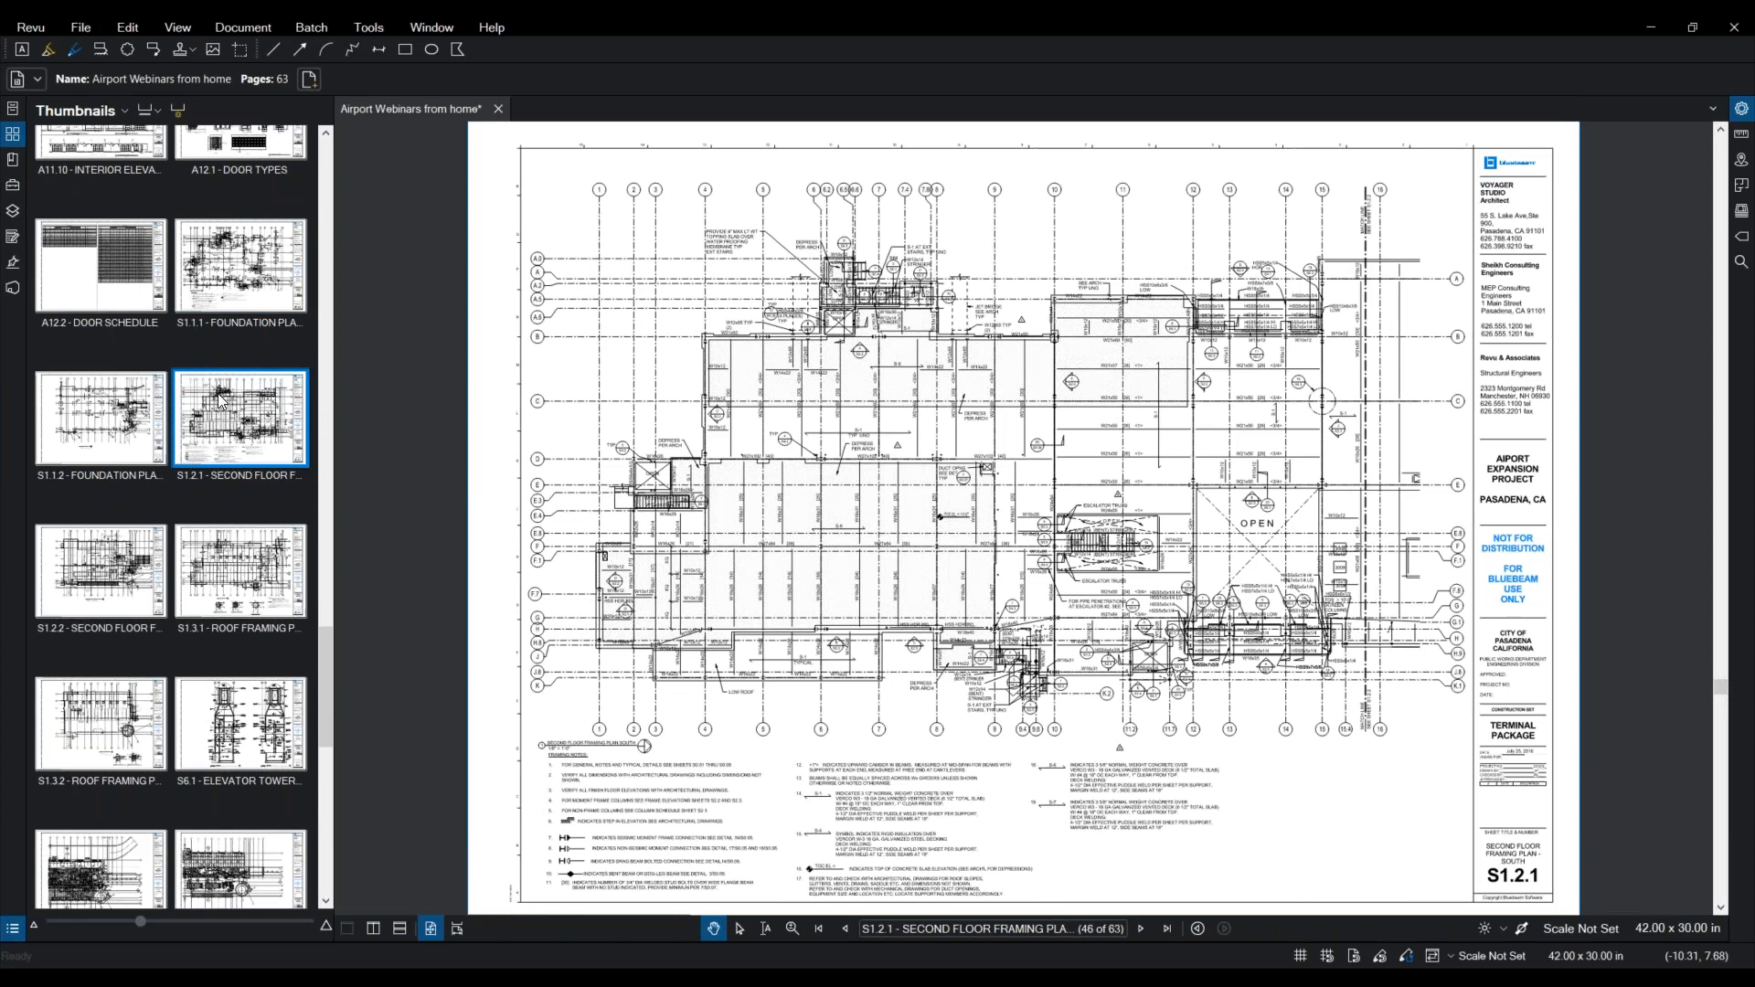
Step: Open the cover page and examine its lower-right corner, where the other sheets carry their sheet title and number
scroll(221, 403, "up", 10)
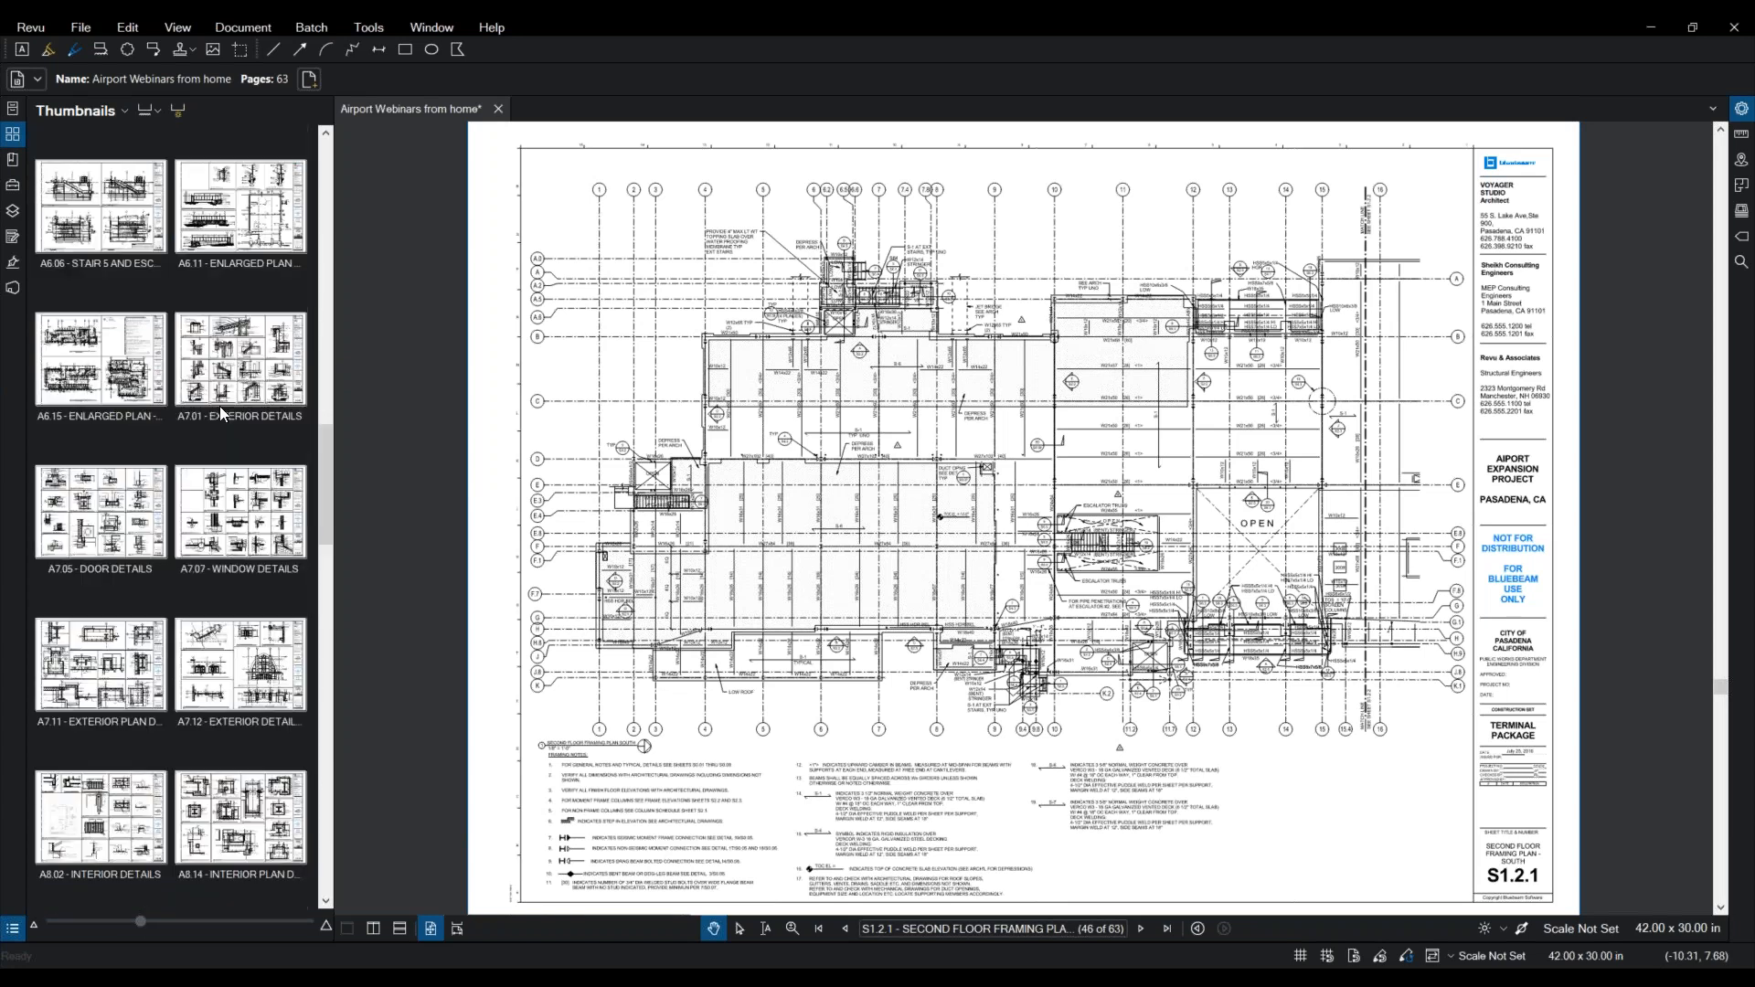
scroll(222, 413, "up", 10)
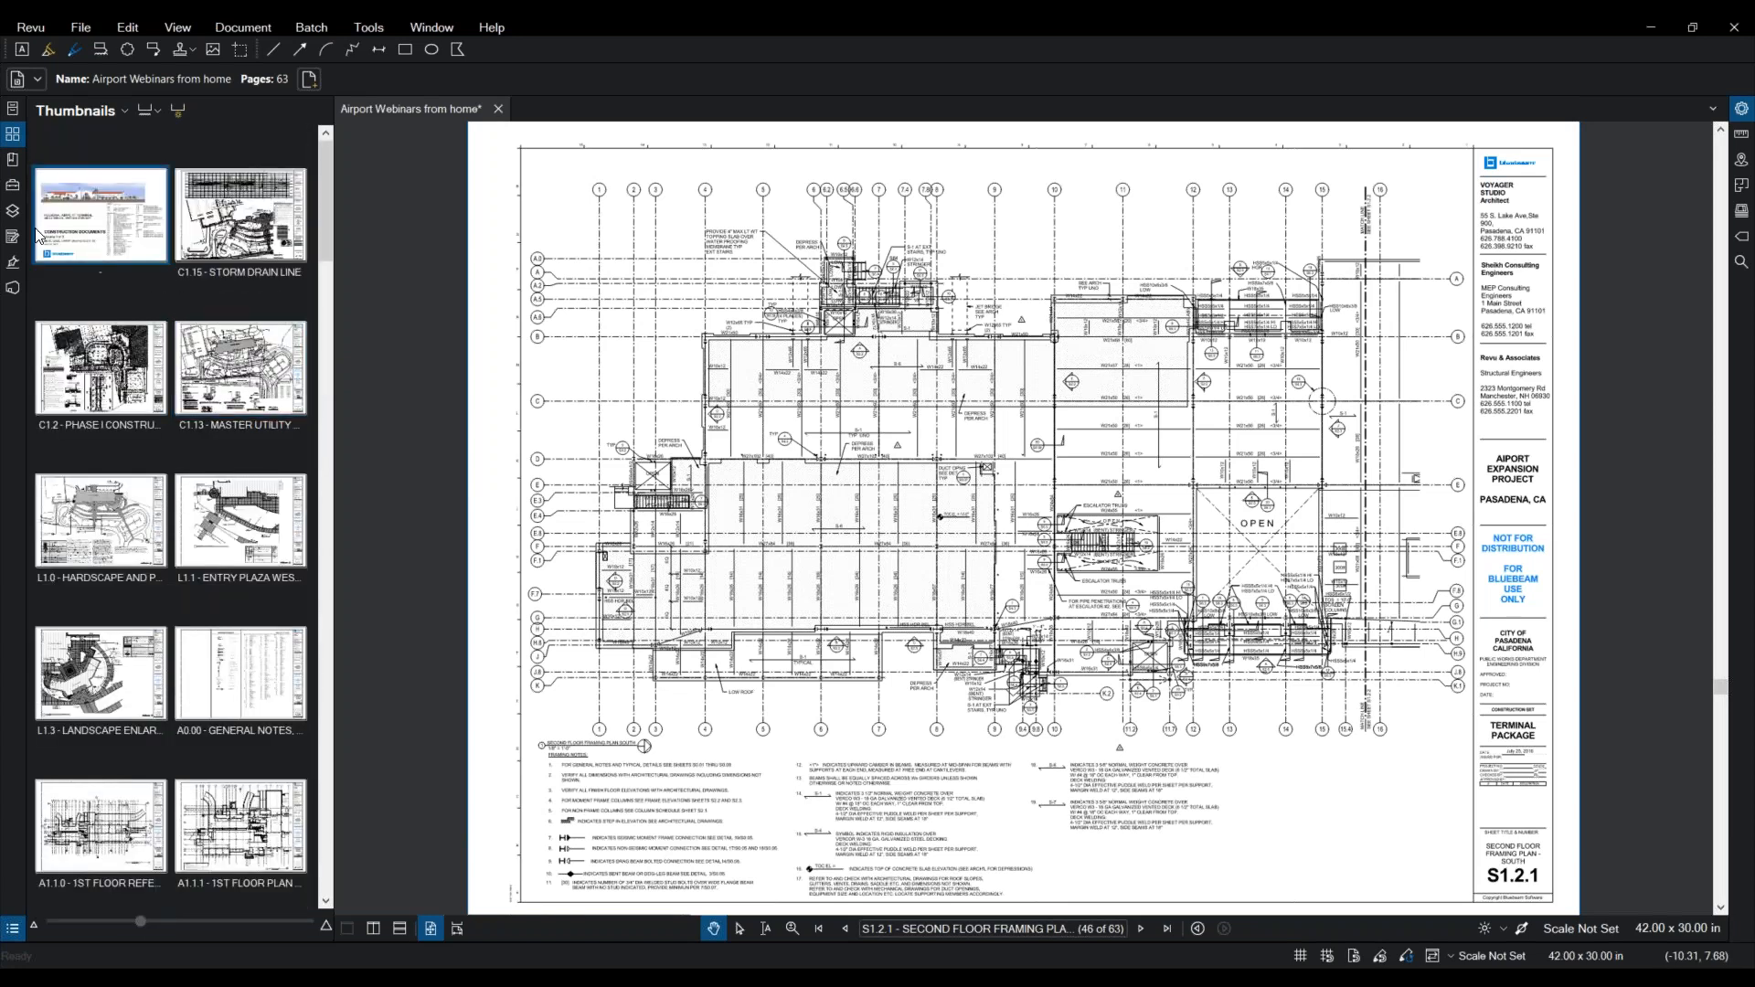
left_click(102, 257)
left_click_drag(1529, 871, 966, 541)
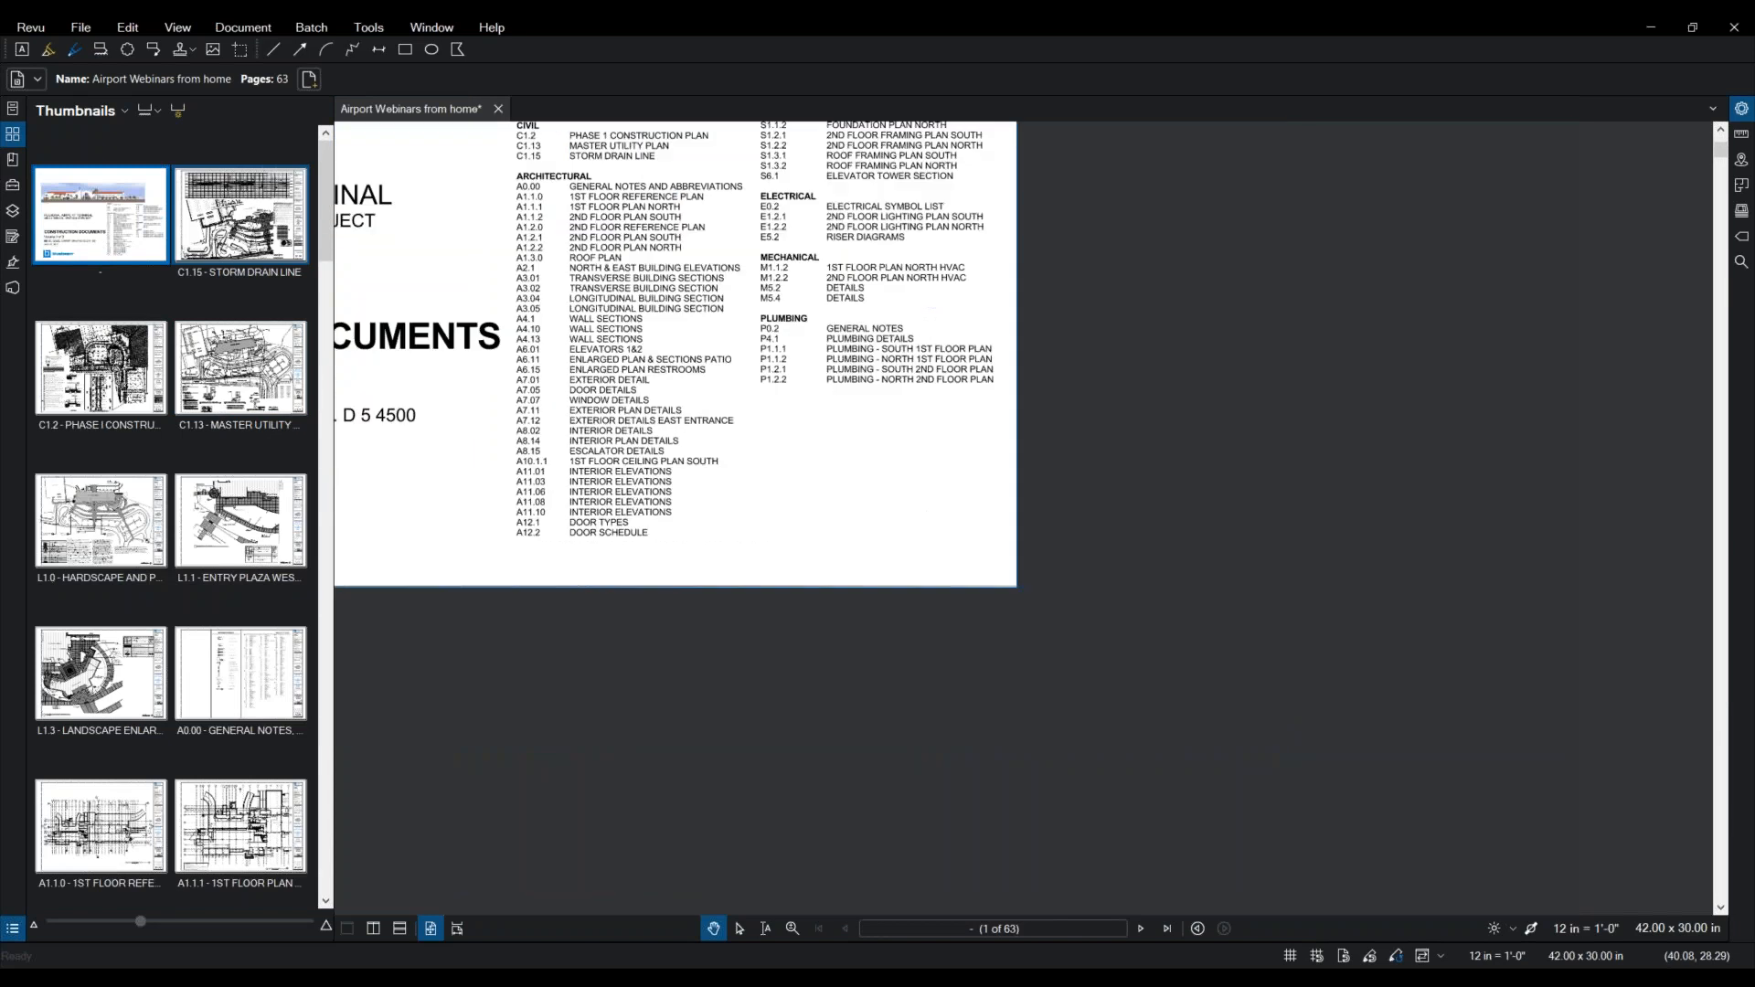
scroll(965, 541, "up", 8)
left_click_drag(937, 457, 1128, 509)
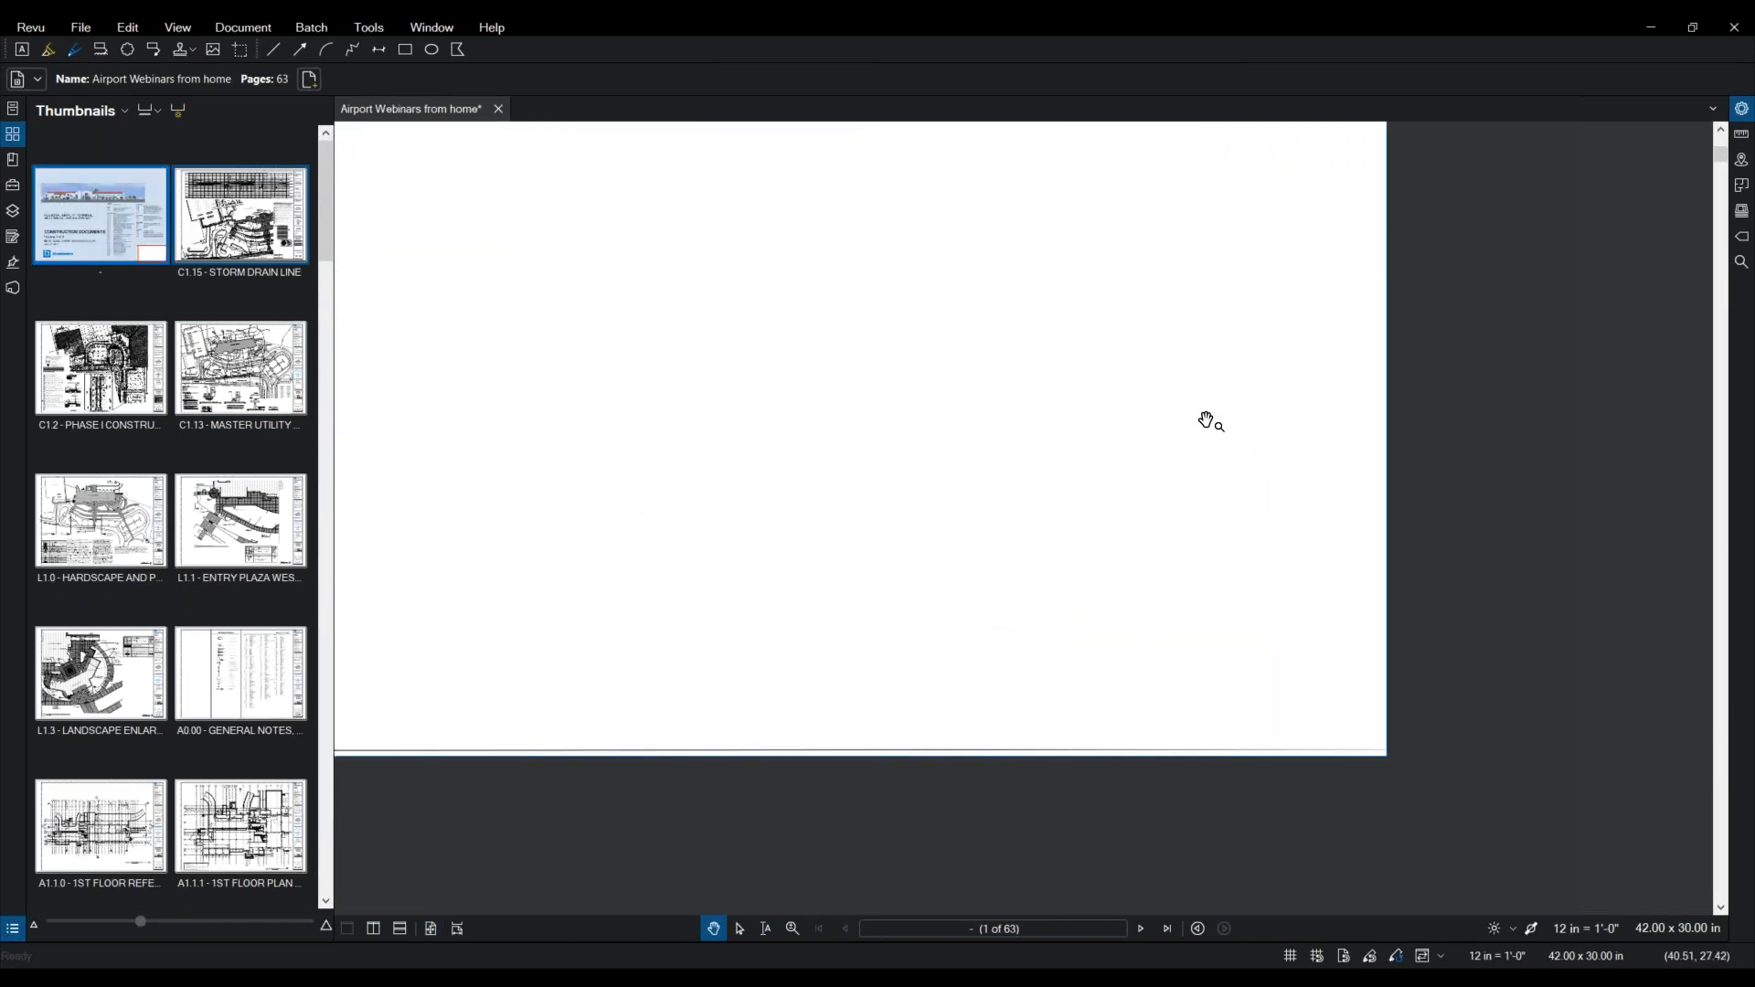
Step: Rename the cover page's label as Cover Sheet
key("ctrl")
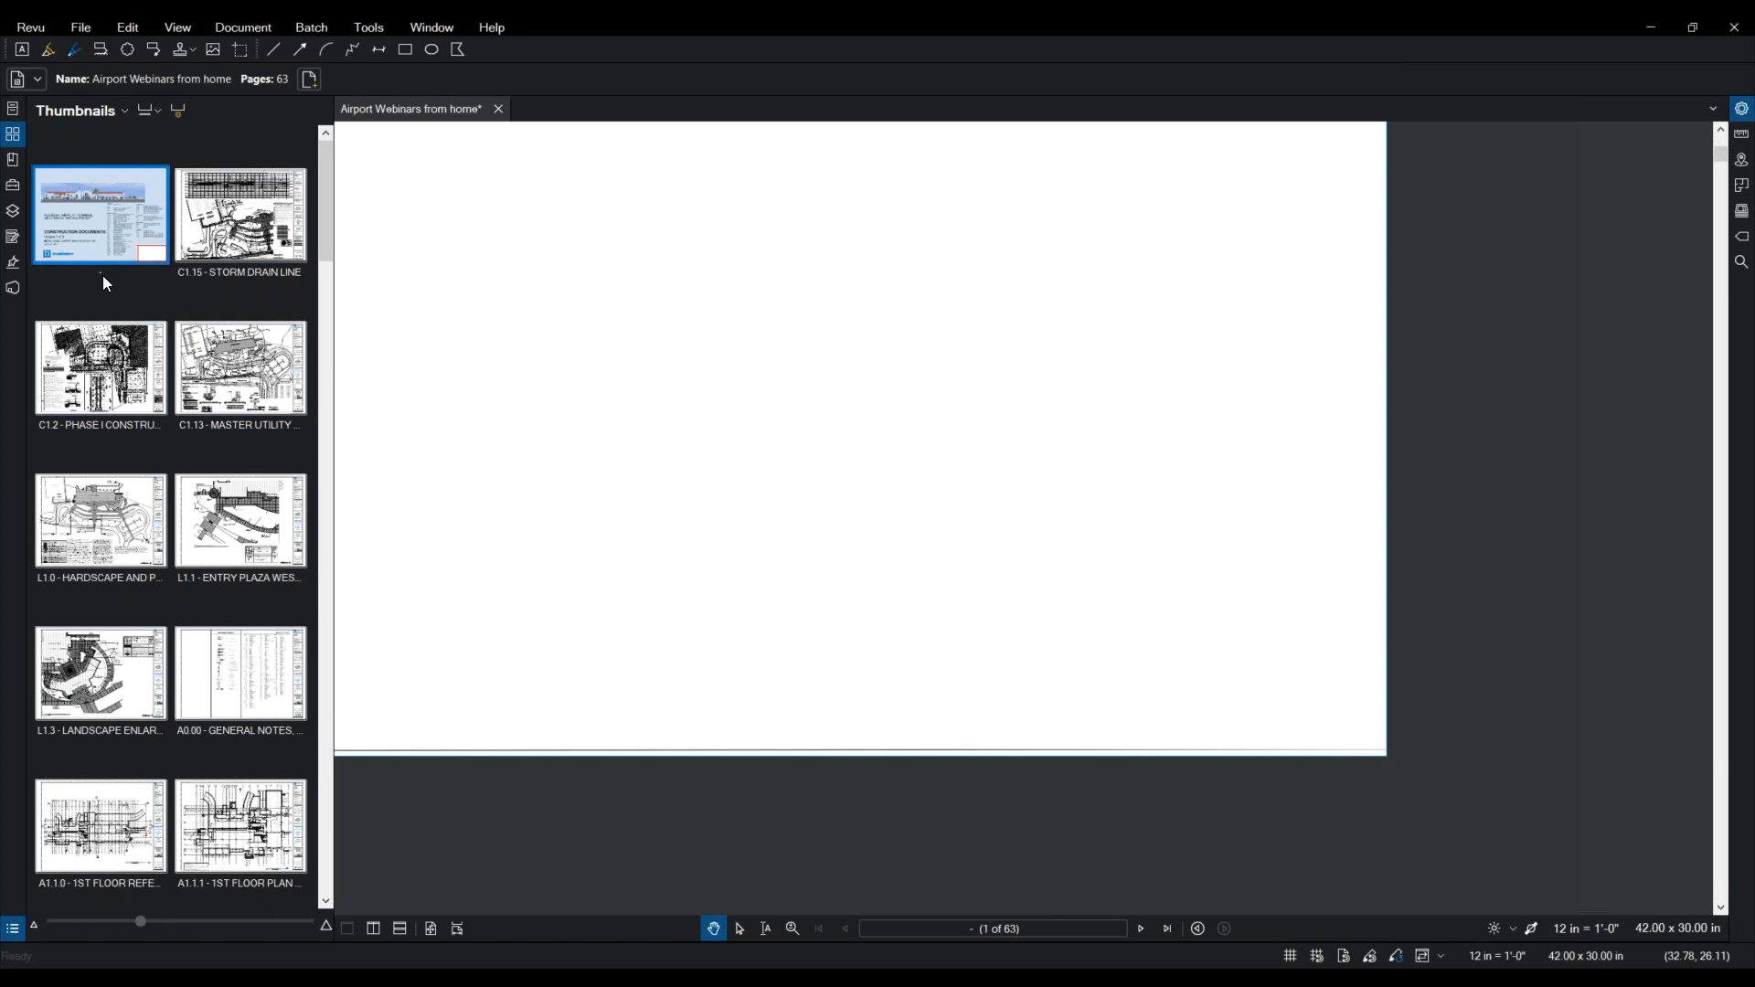
key("ctrl")
key("ctrl")
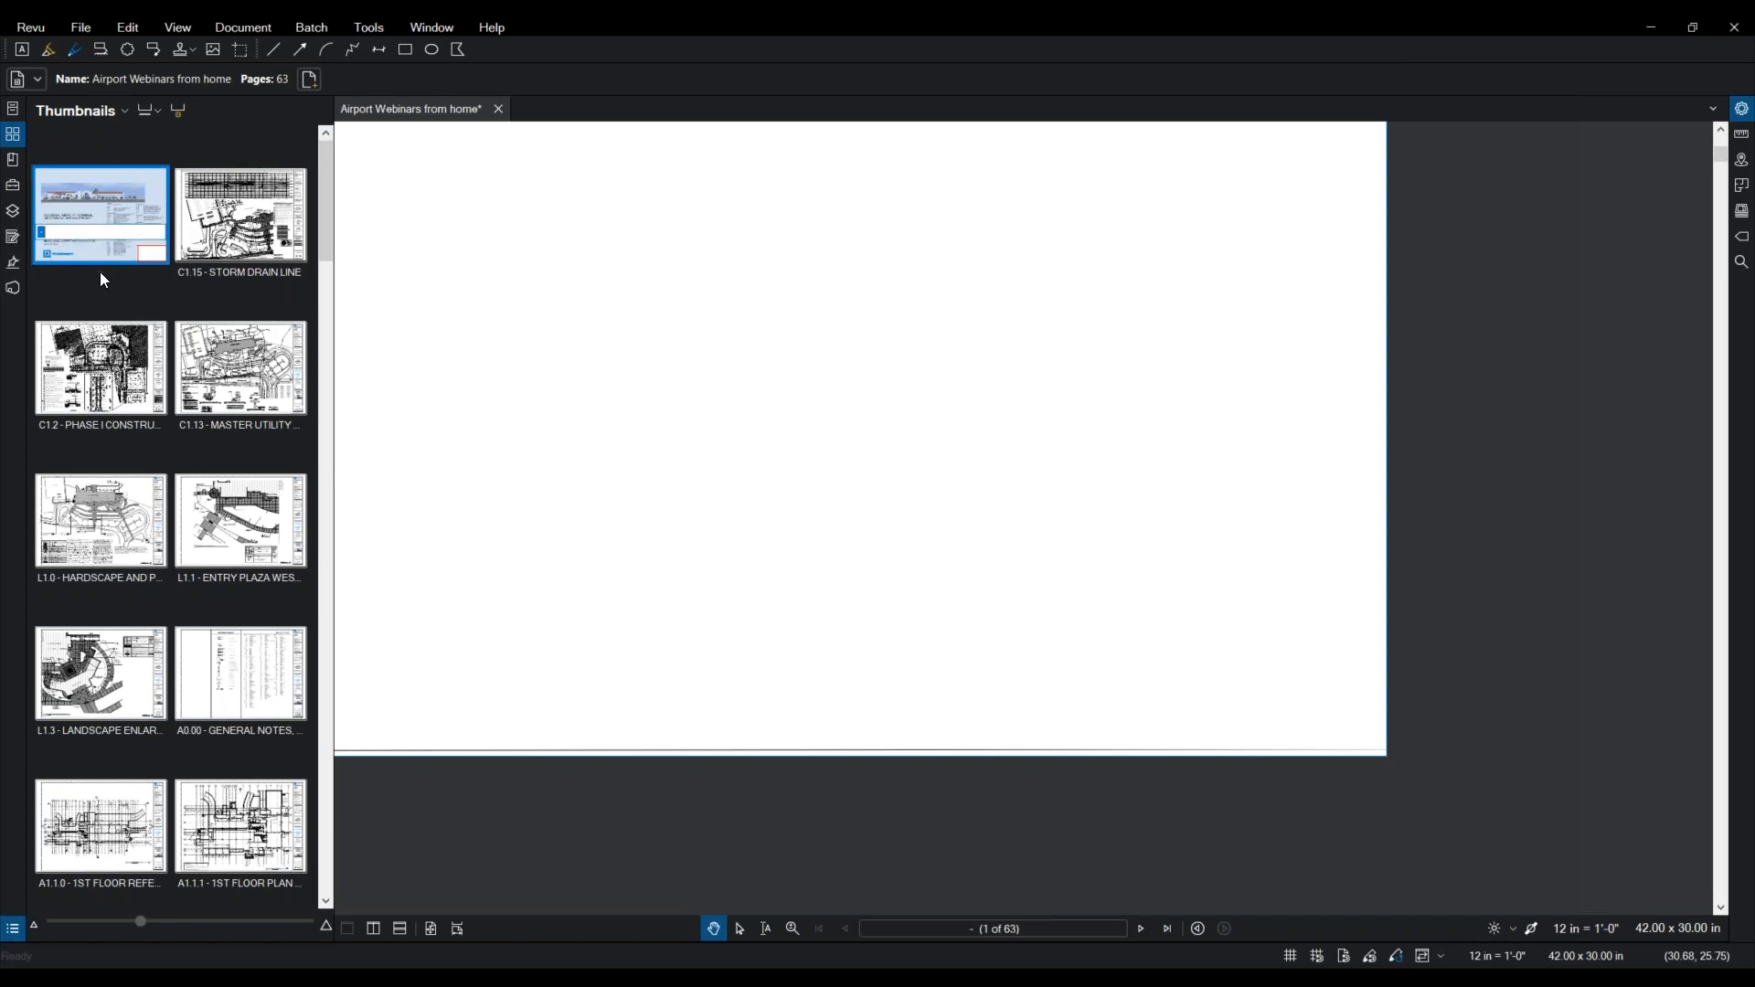
type("Cover Sheet")
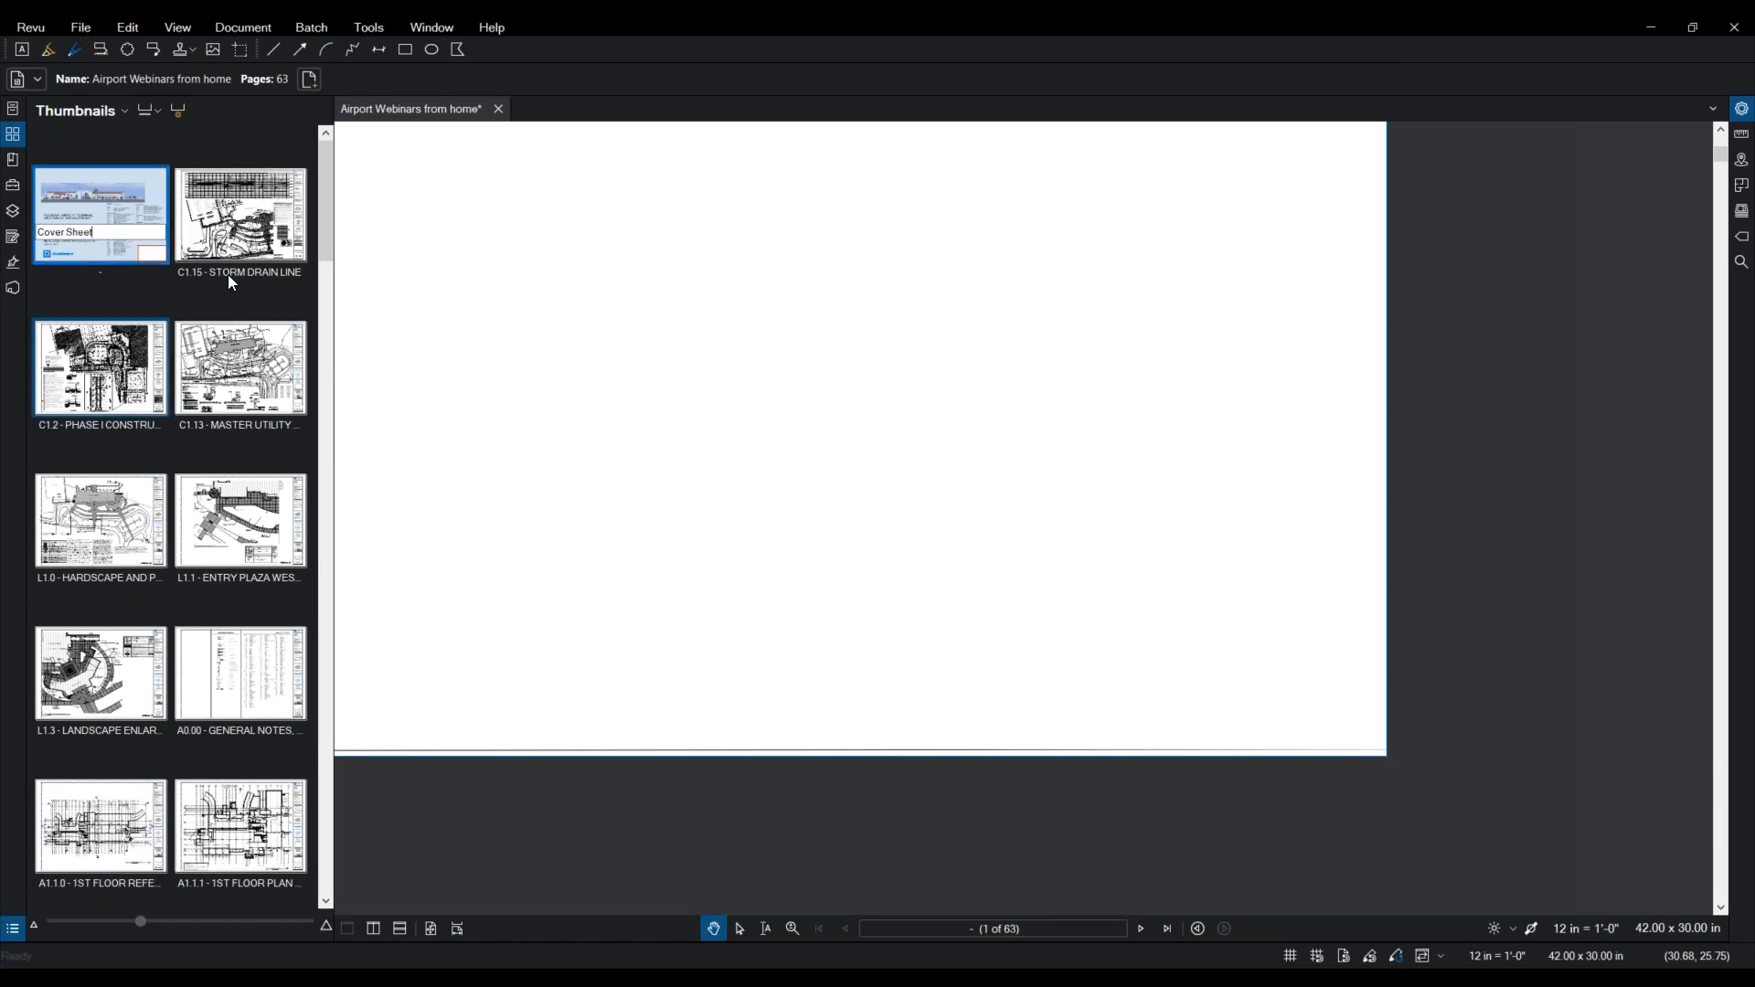
left_click(217, 236)
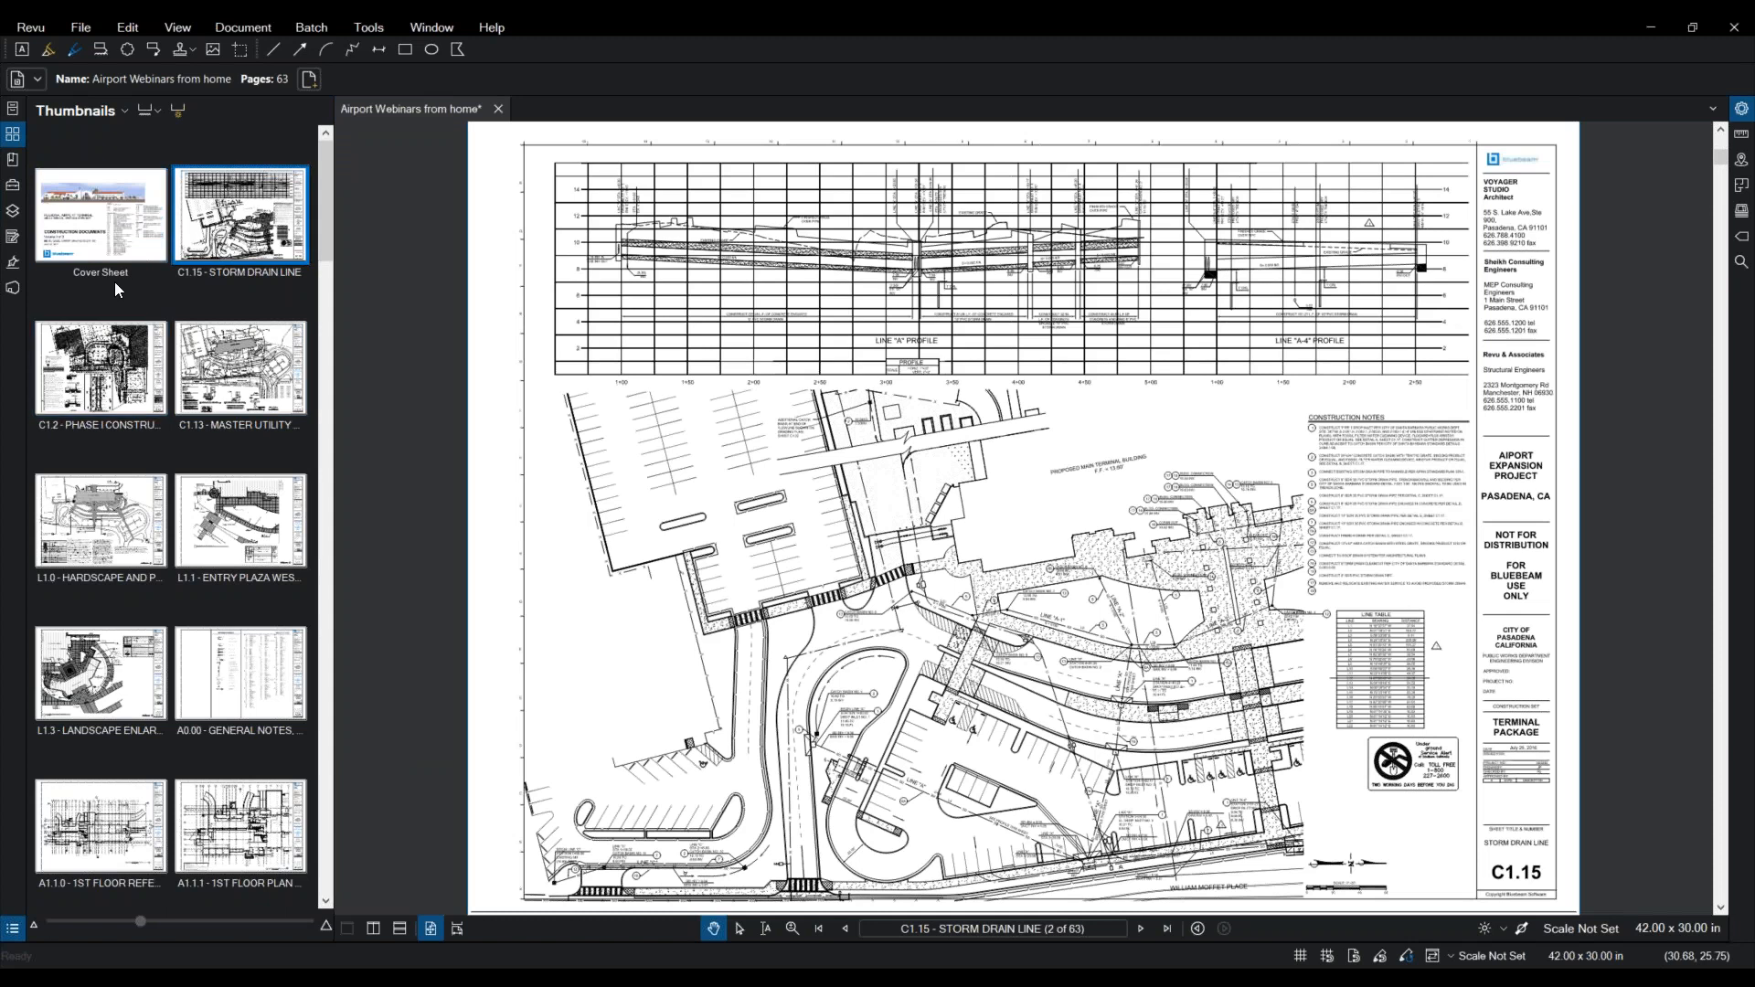
left_click(115, 286)
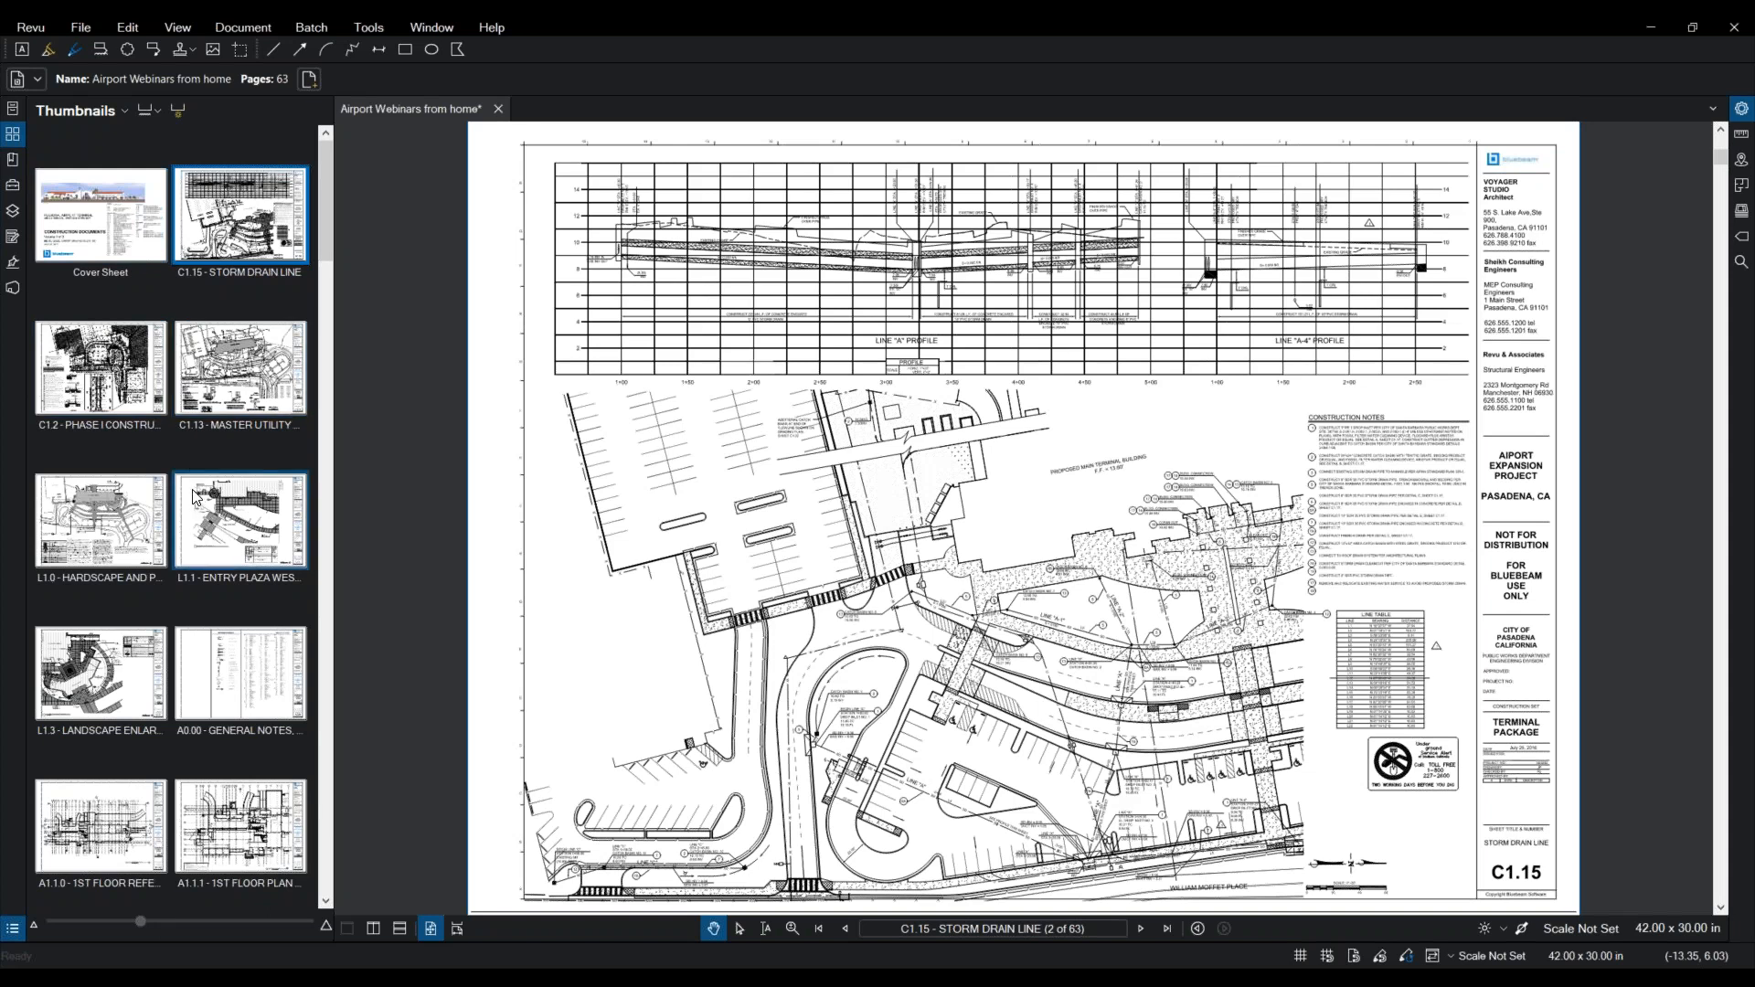
Step: Move the four electrical sheets, E0.2 through E5.2, ahead of the plumbing sheets, between M5.4 - DETAILS and P0.2 - GENERAL NOTES
scroll(195, 498, "down", 5)
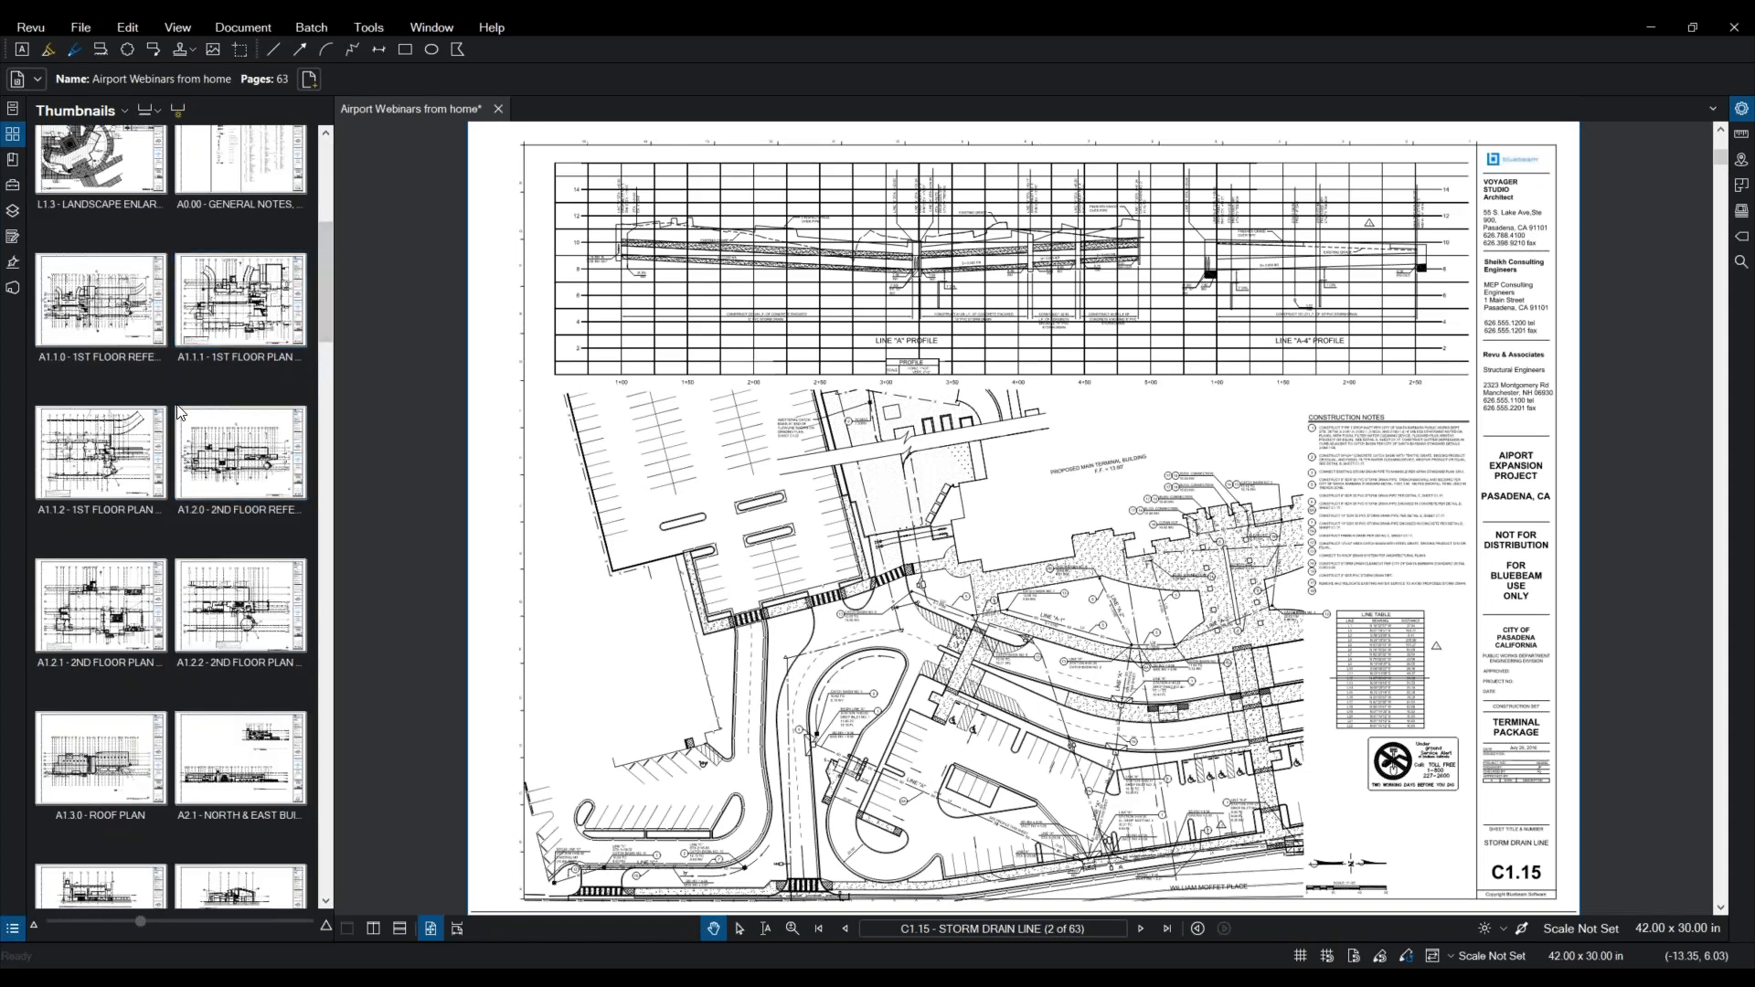
key("ctrl")
key("ctrl")
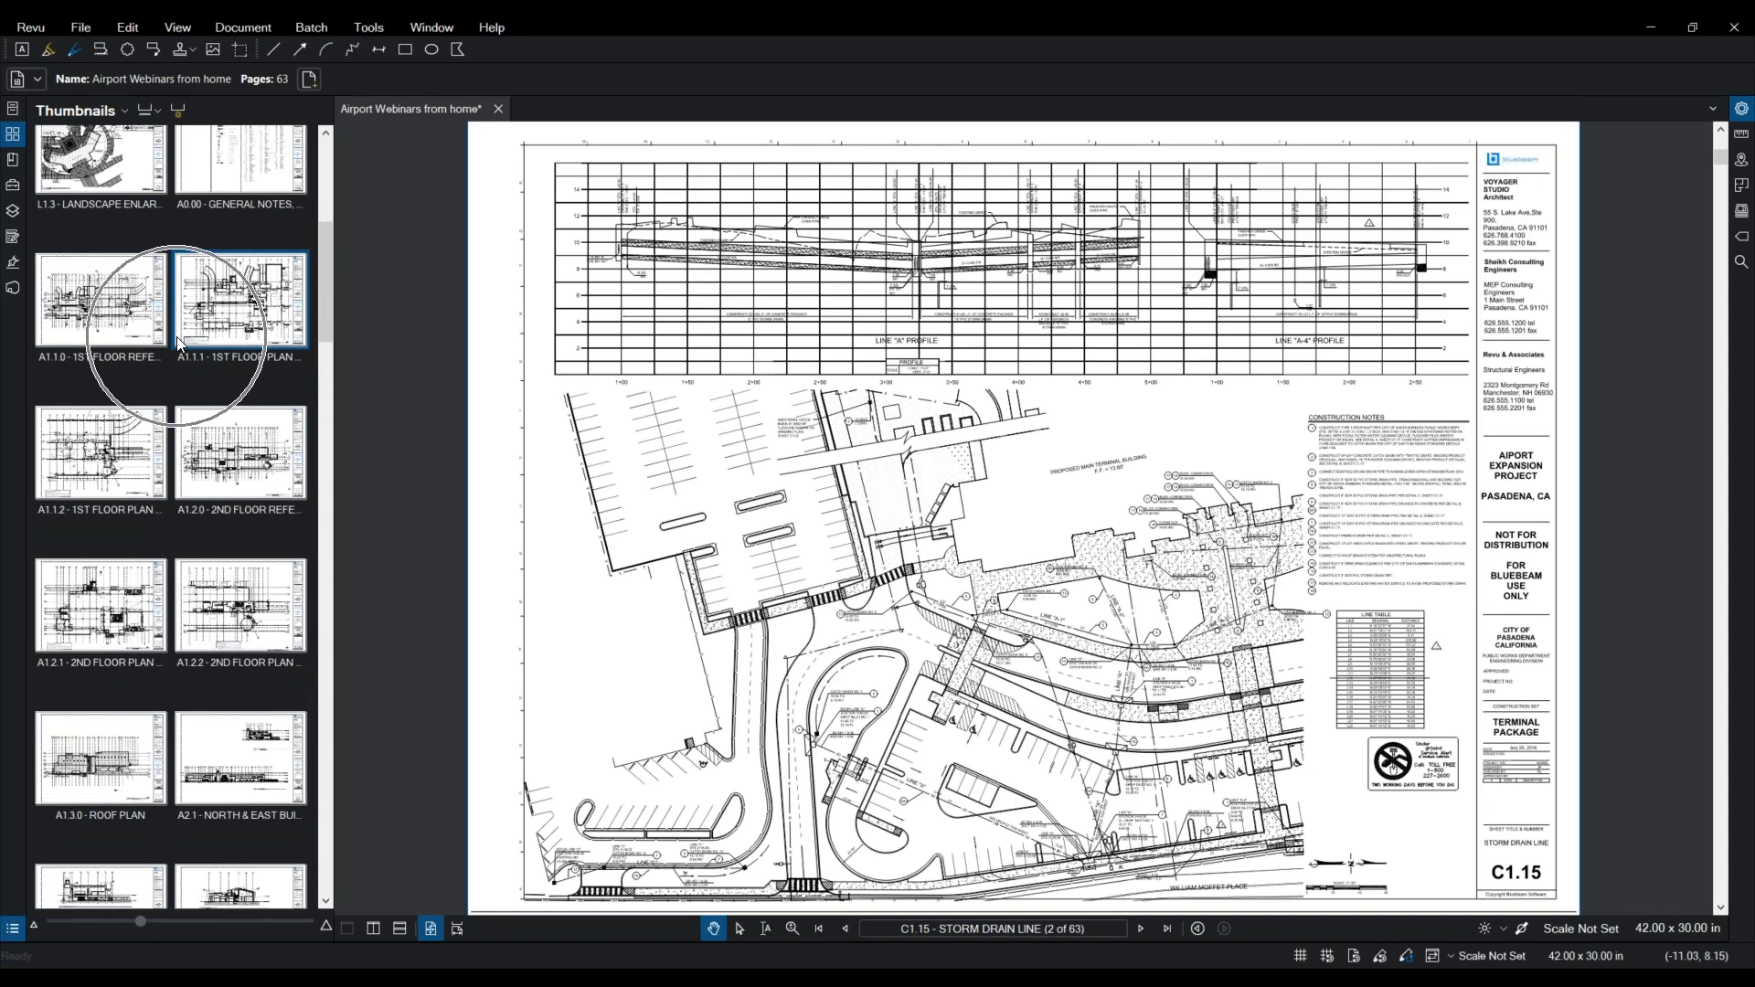
scroll(178, 344, "down", 15)
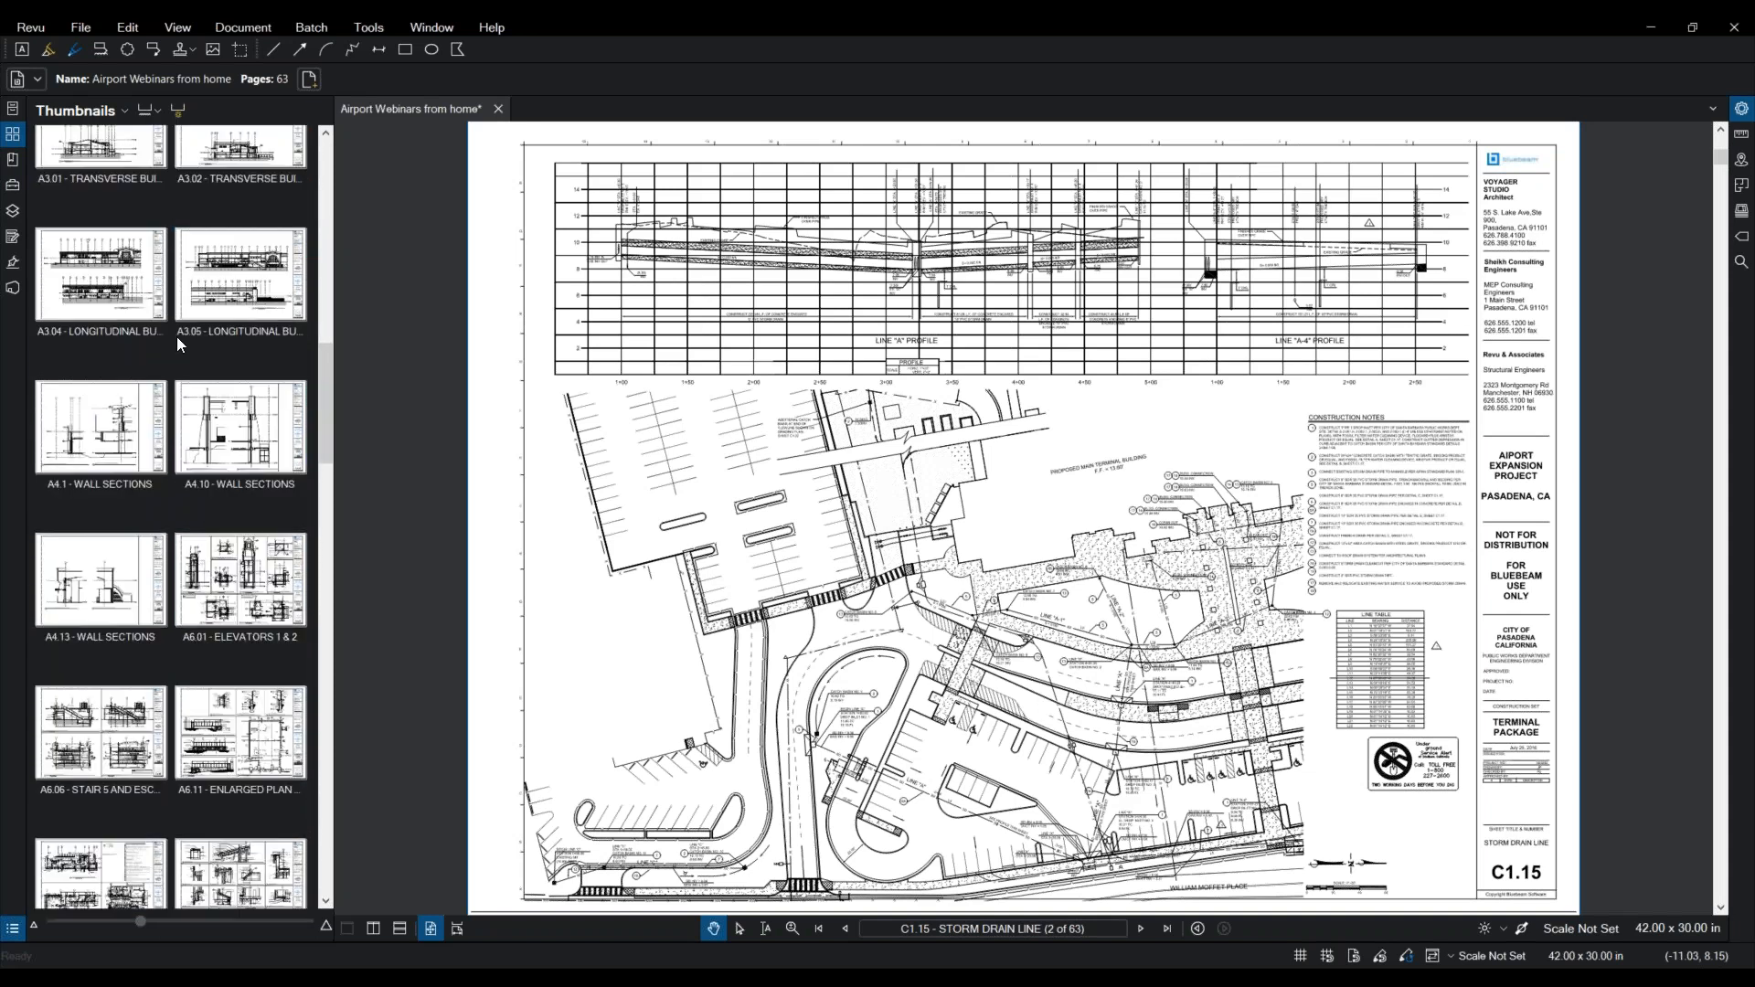
scroll(178, 344, "down", 15)
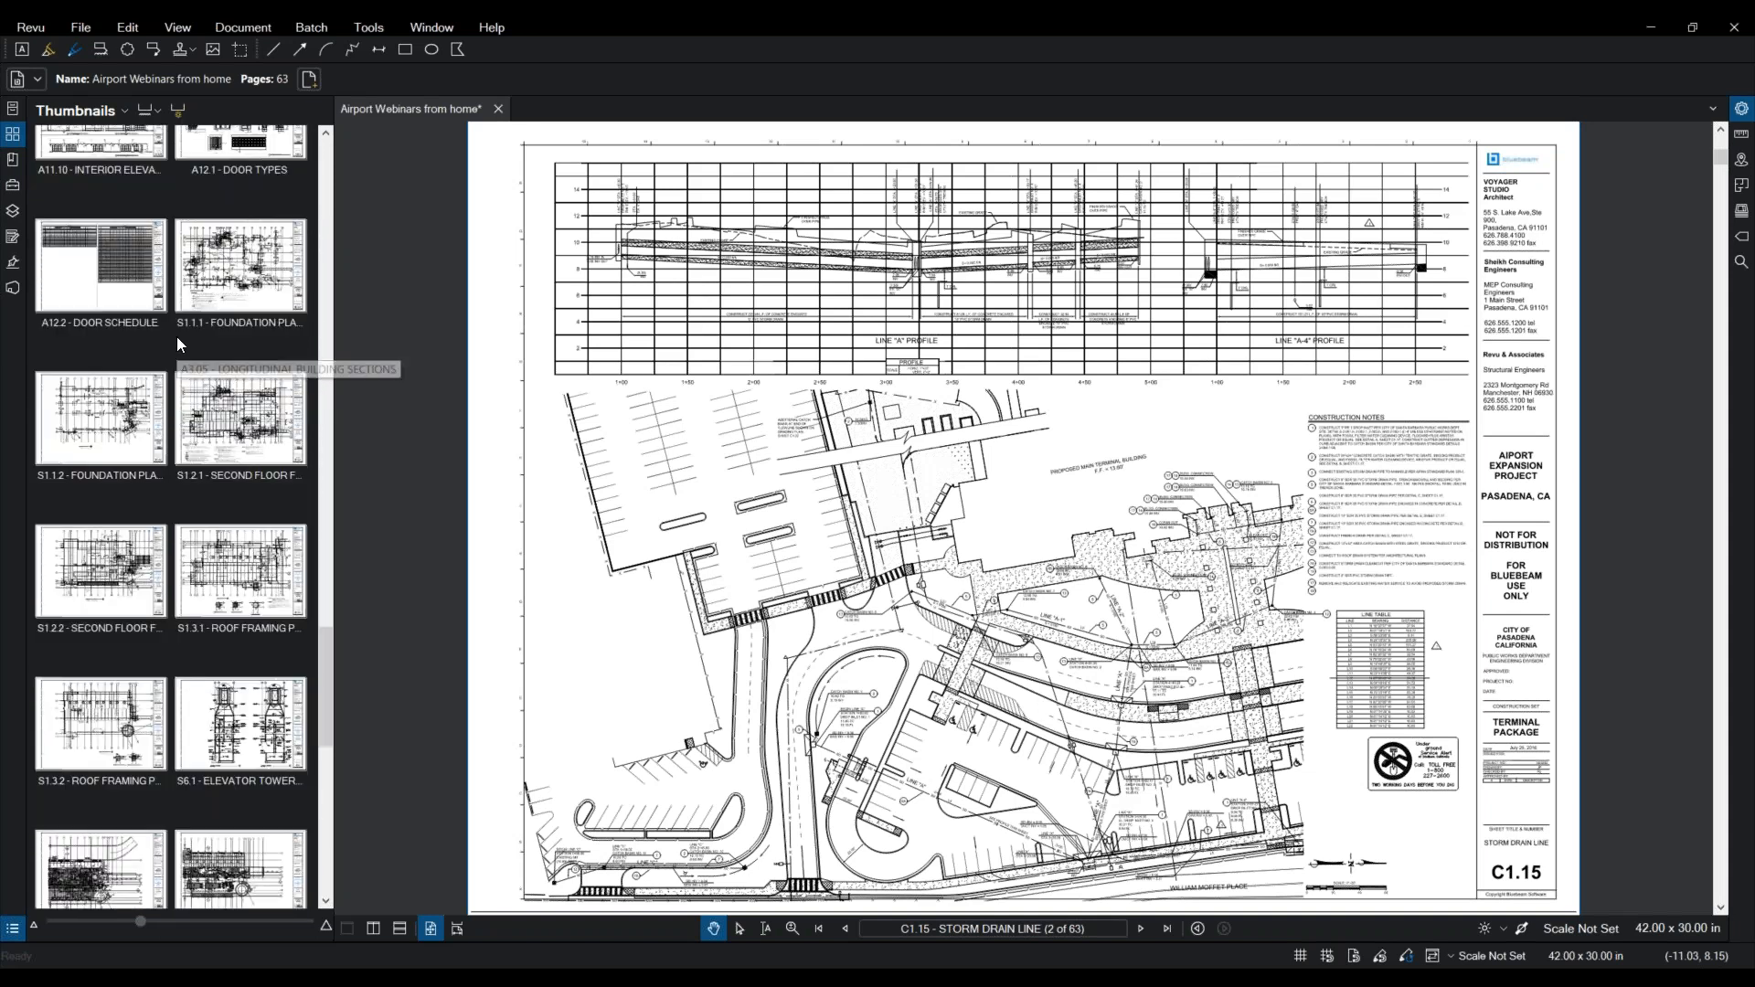
scroll(178, 344, "down", 5)
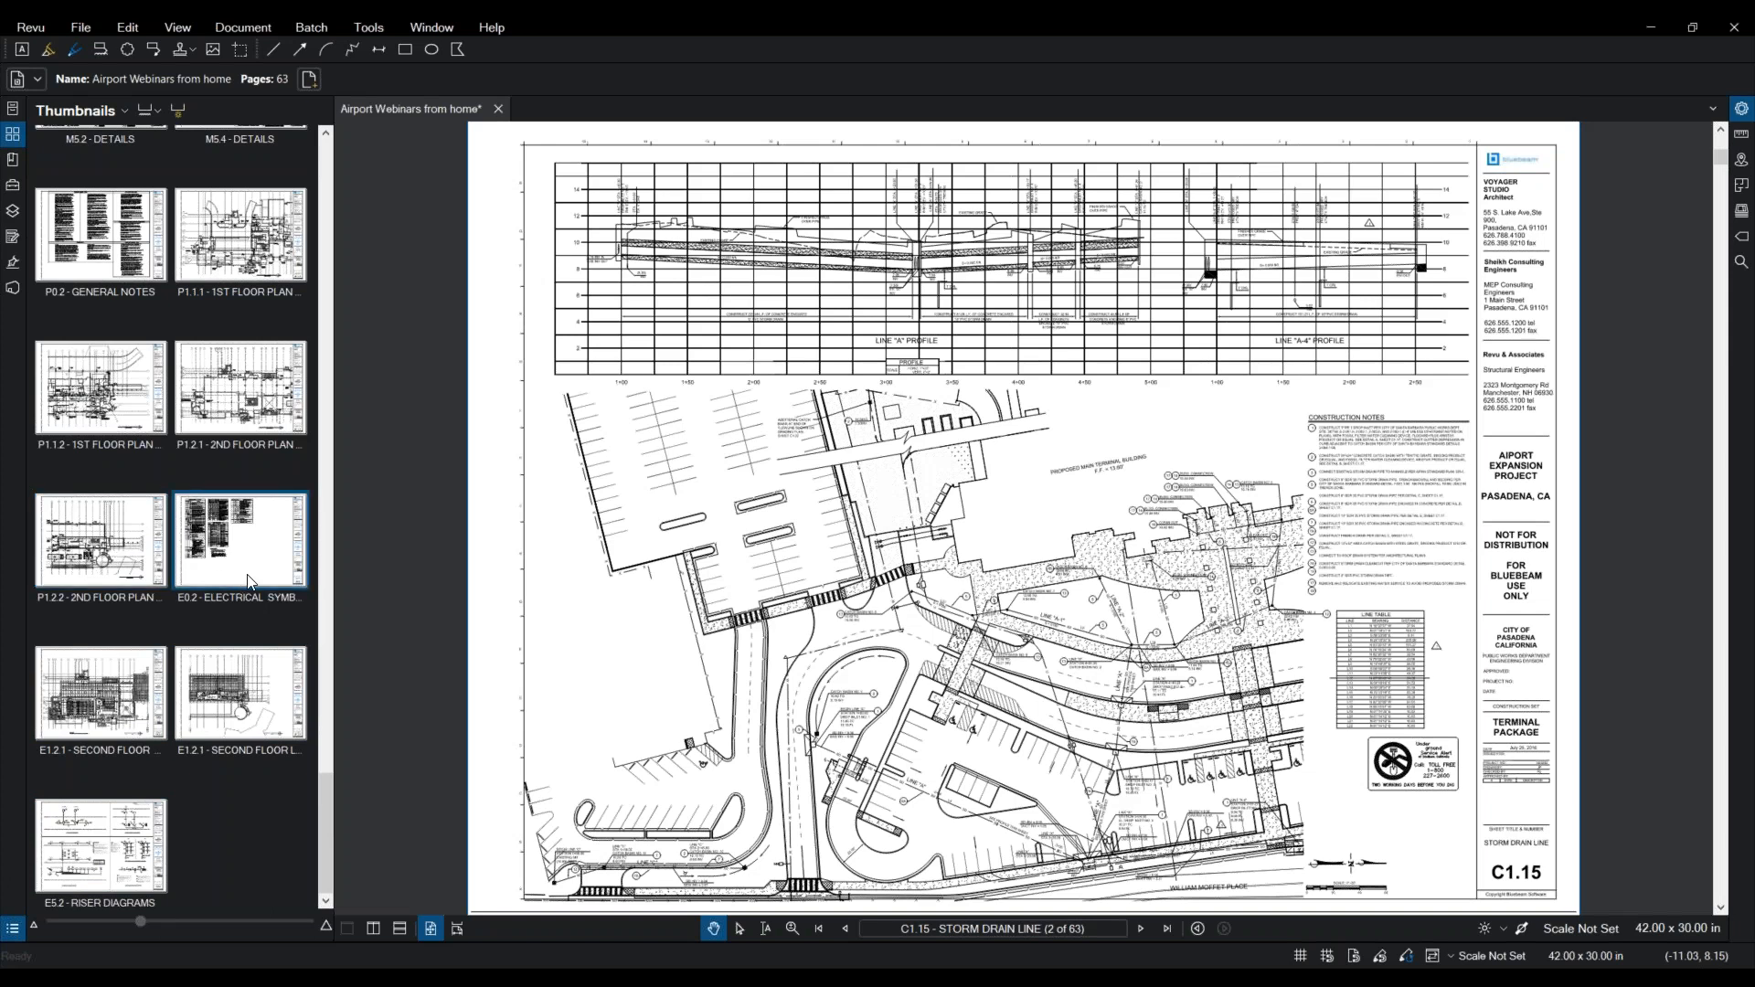
left_click(222, 523)
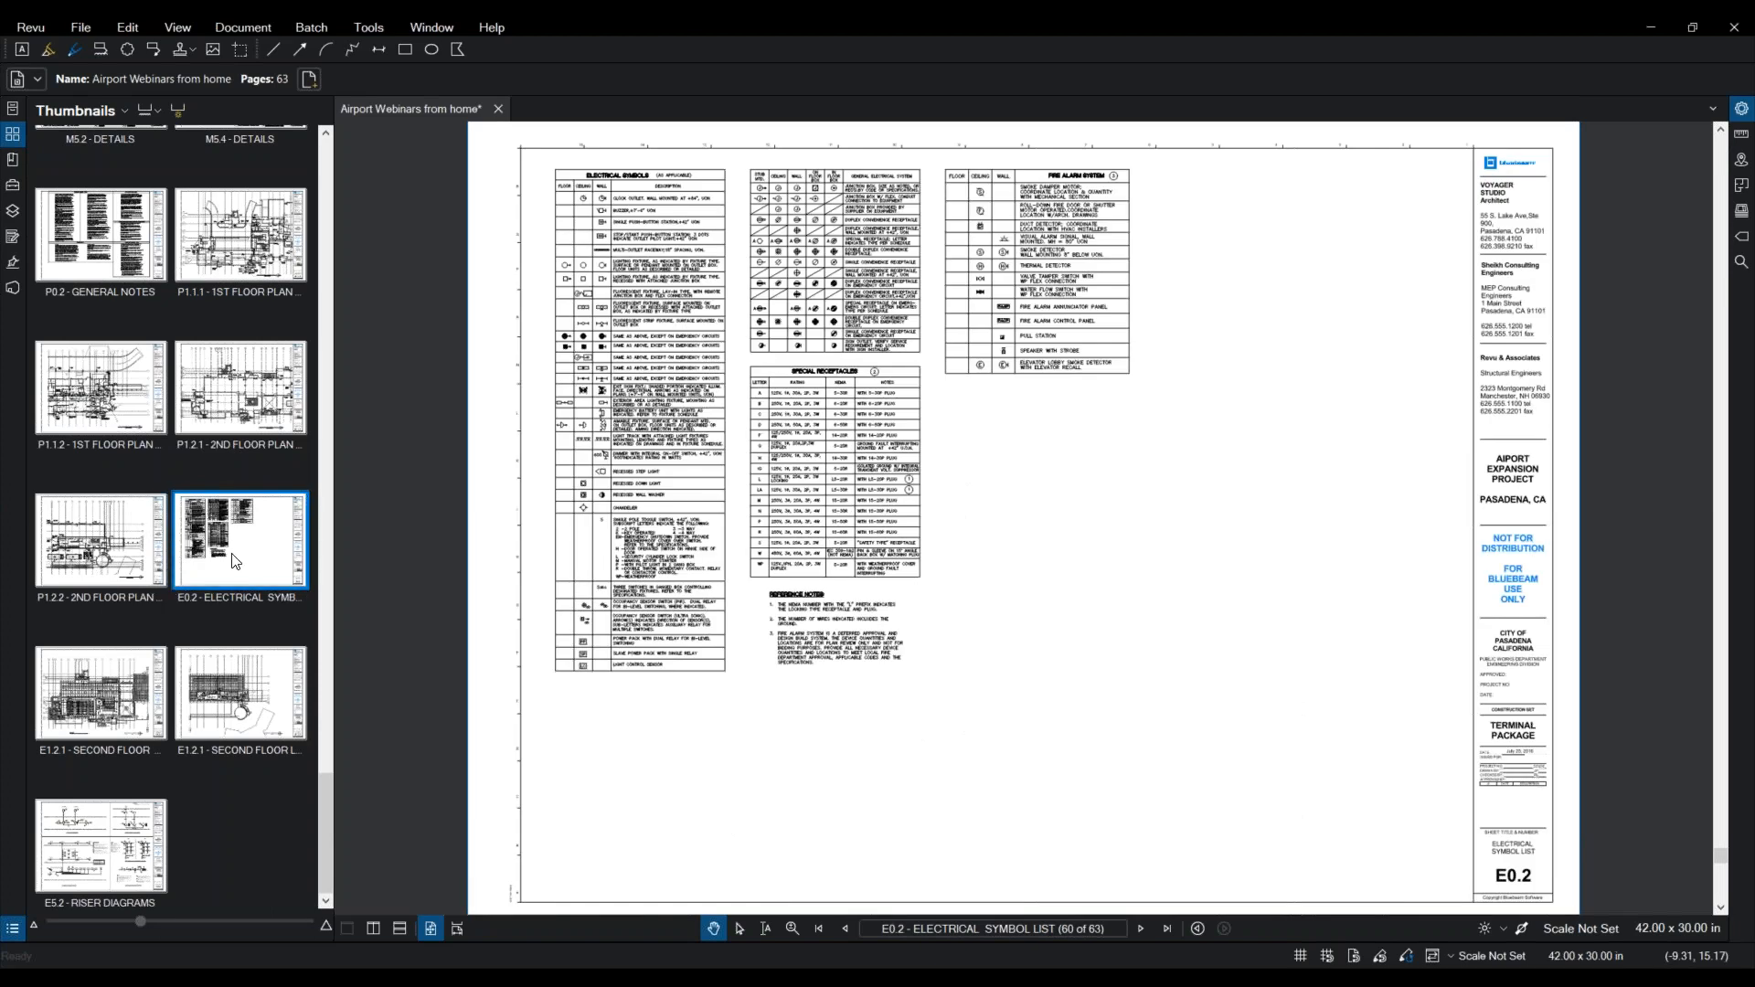
left_click(67, 859)
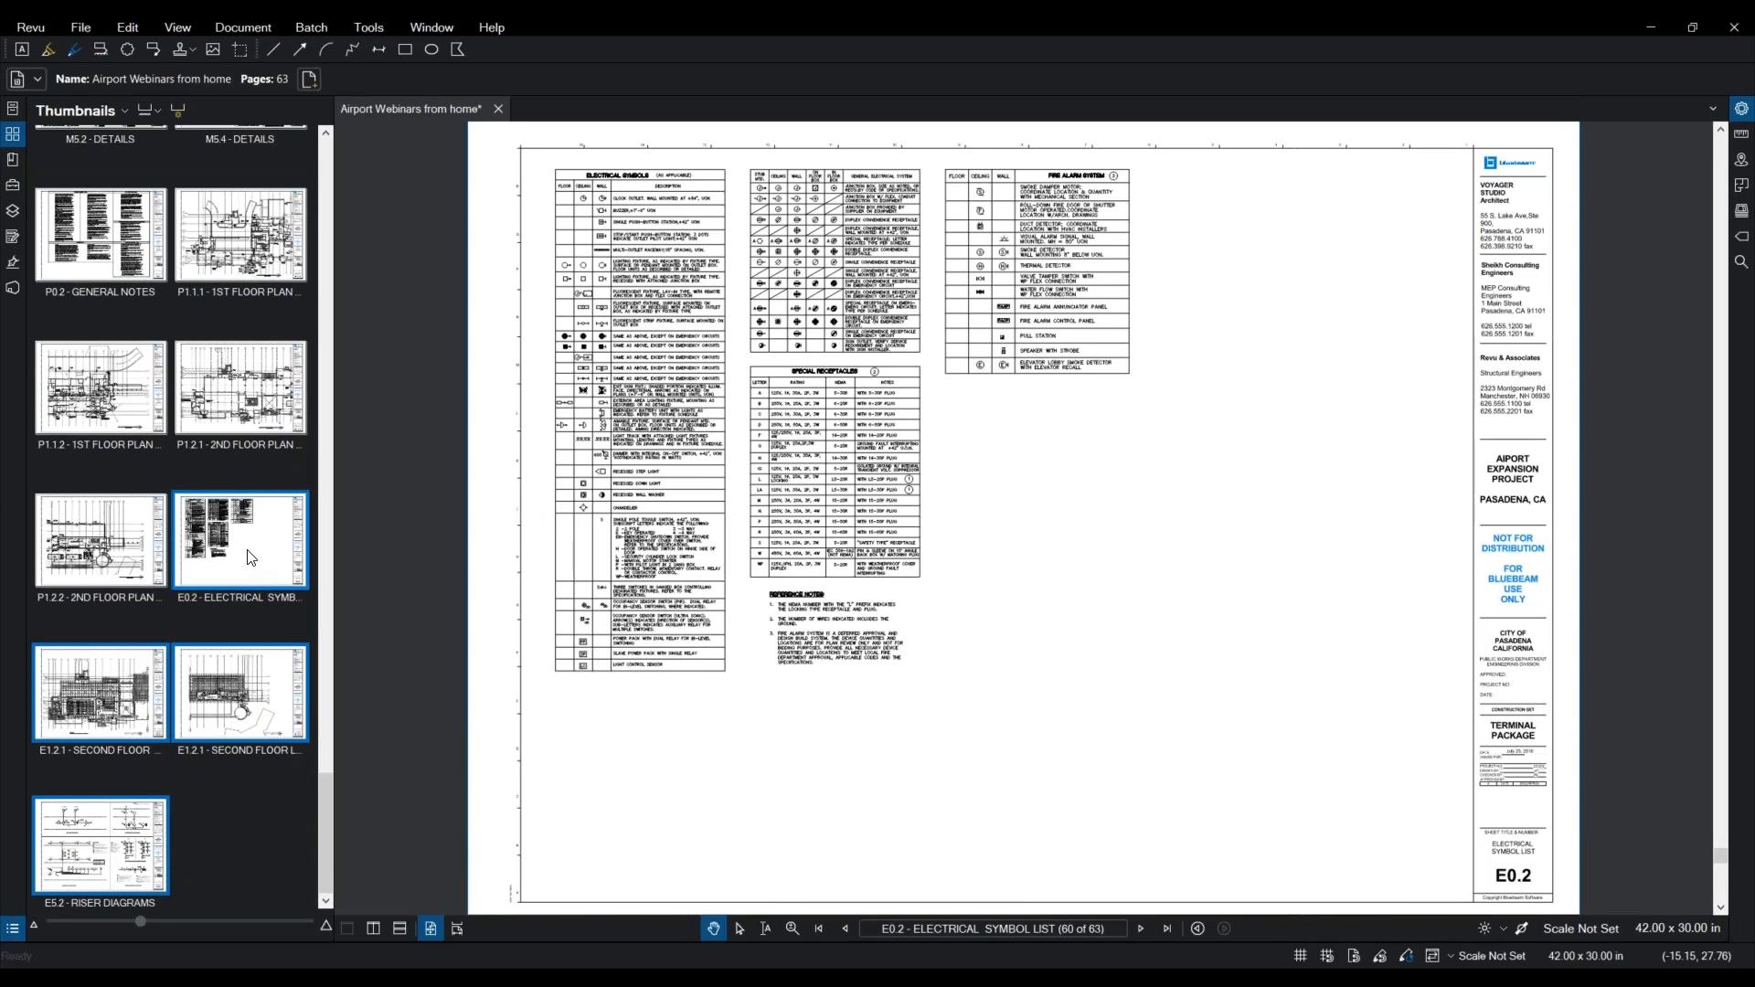
left_click_drag(251, 558, 173, 393)
key("ctrl")
key("ctrl")
key("ctrl")
key("ctrl")
left_click_drag(173, 394, 180, 399)
key("ctrl")
key("ctrl")
key("ctrl")
left_click_drag(180, 402, 179, 192)
key("ctrl")
scroll(172, 146, "up", 1)
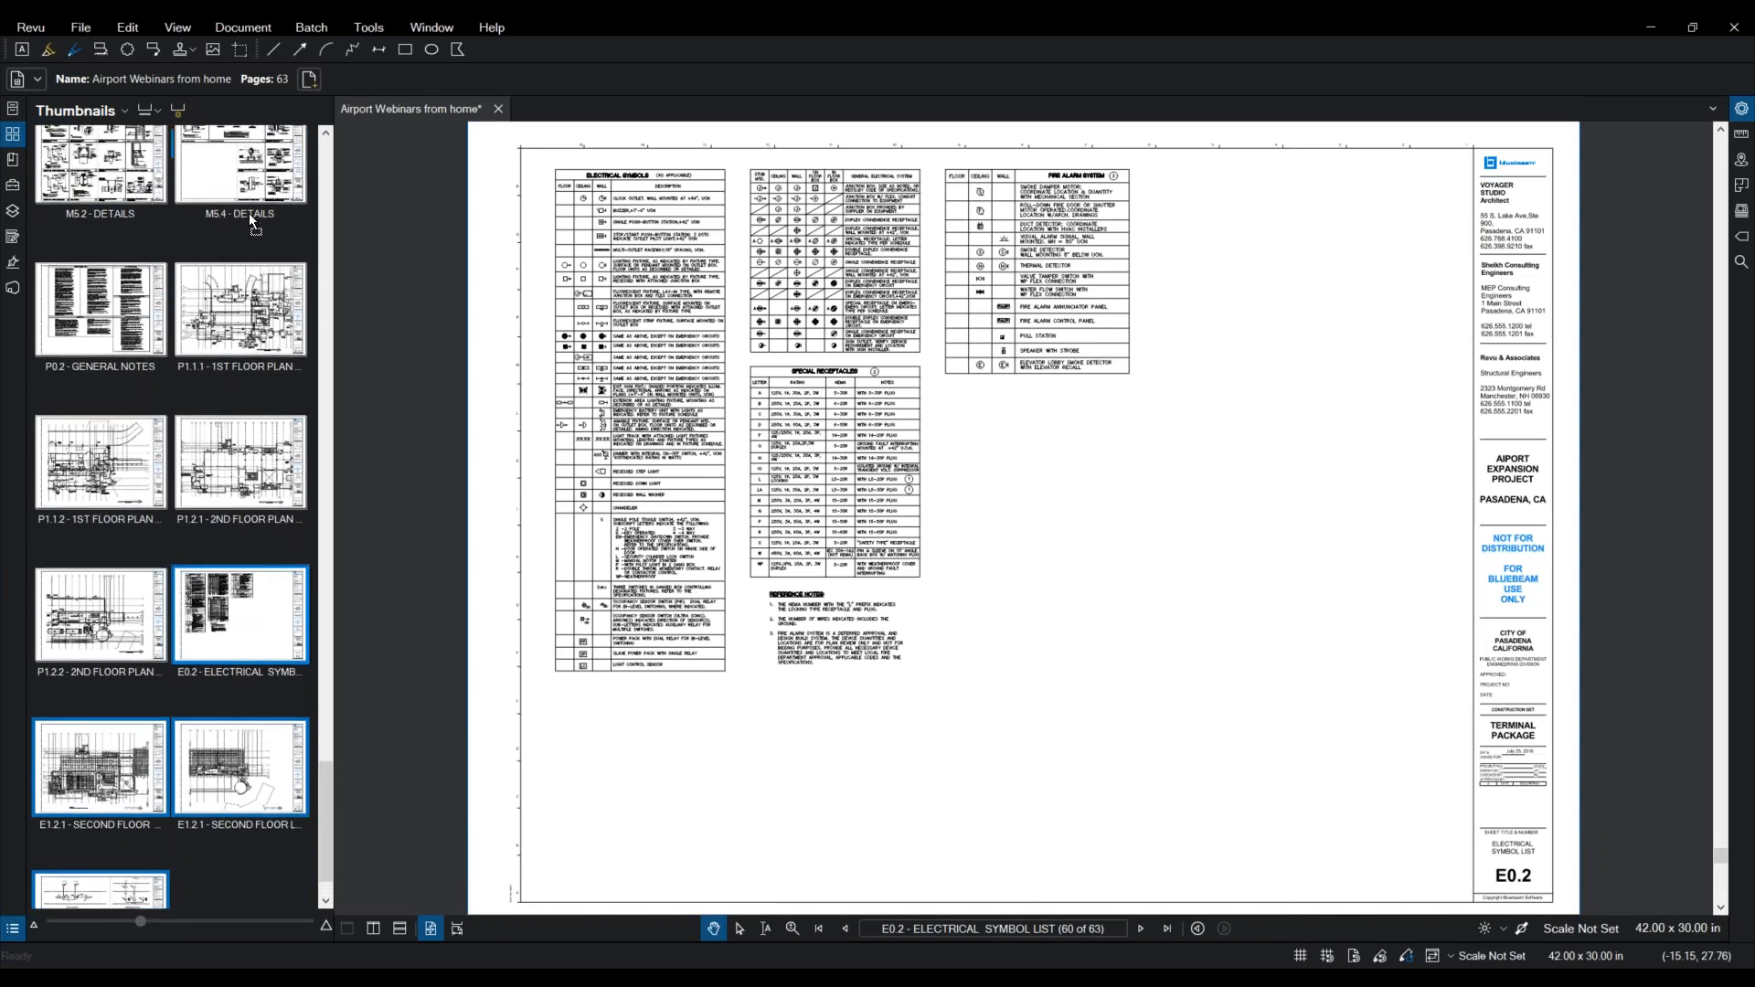
left_click_drag(249, 212, 37, 297)
left_click_drag(38, 300, 38, 300)
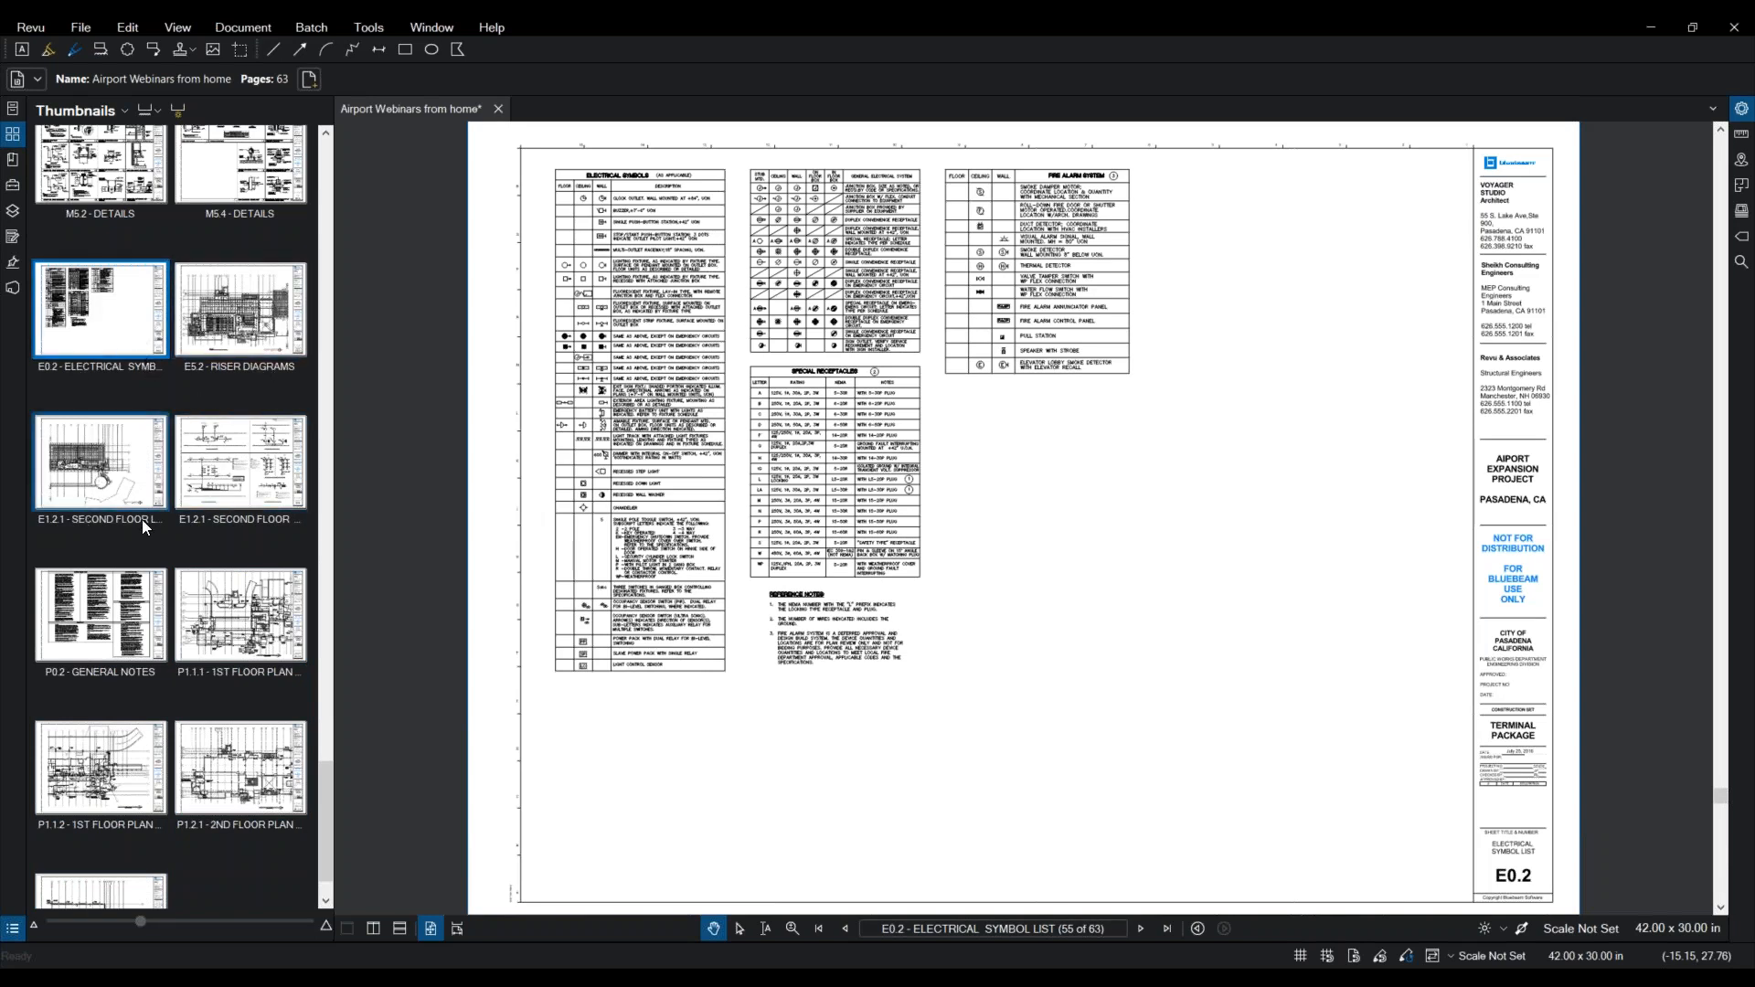
scroll(244, 725, "down", 1)
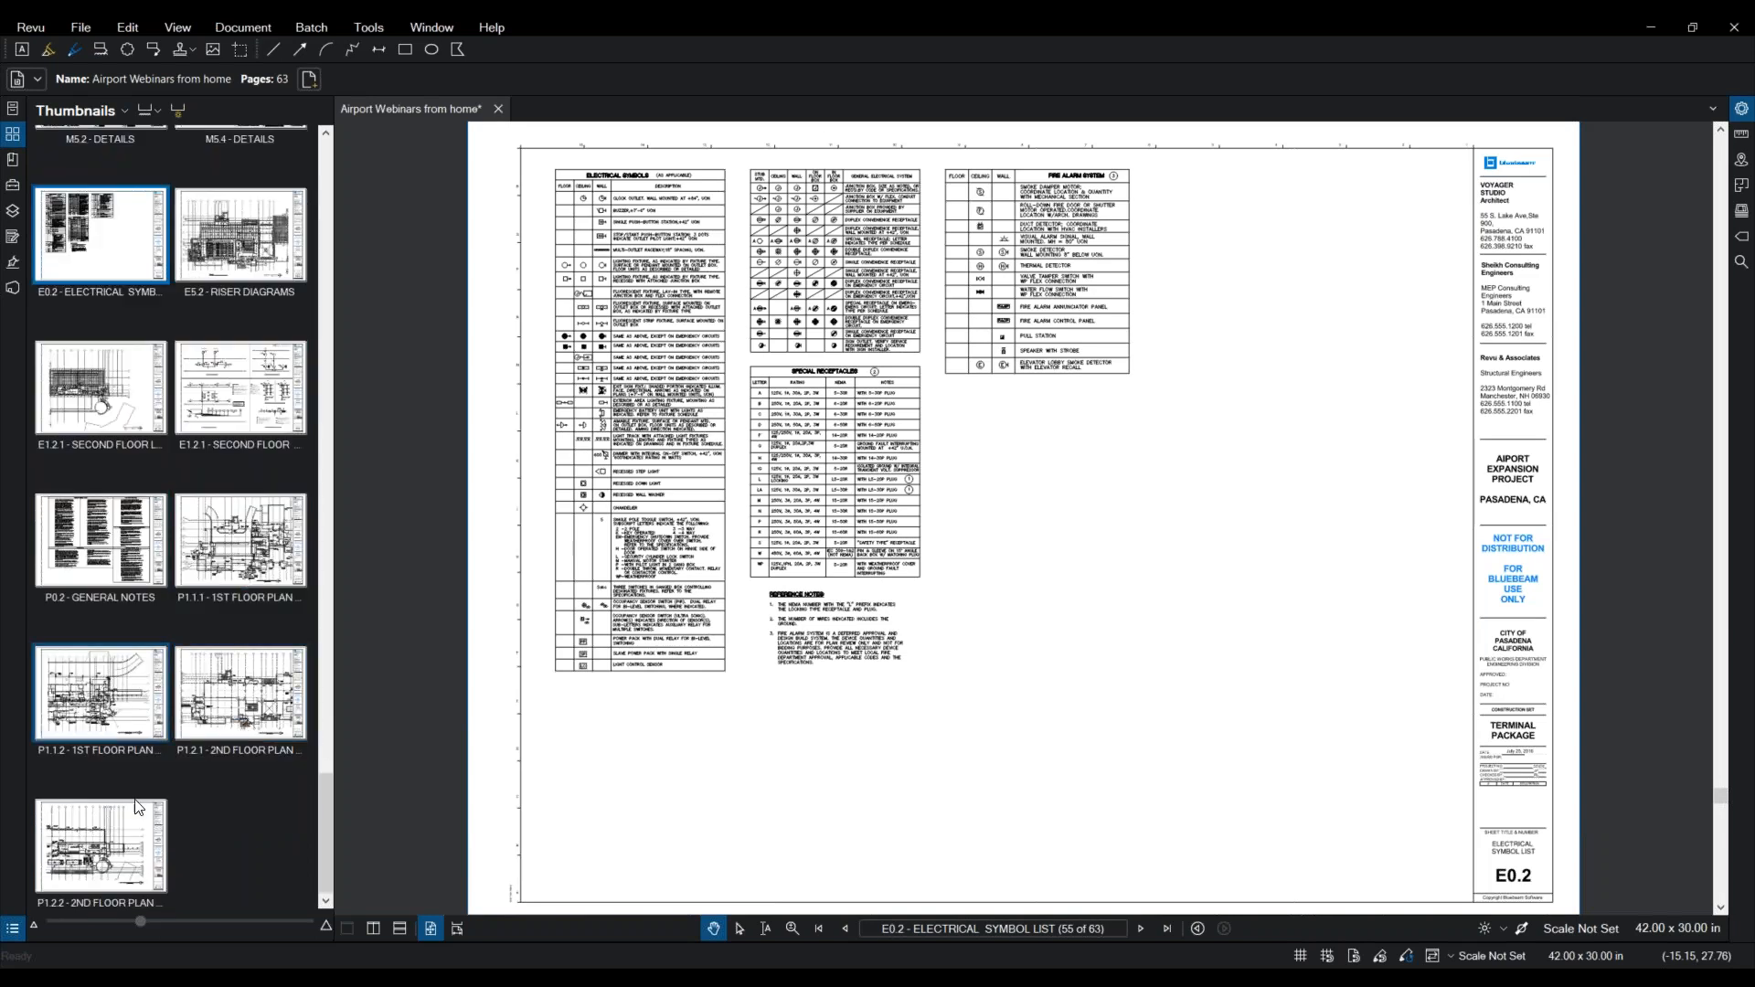
scroll(190, 474, "up", 4)
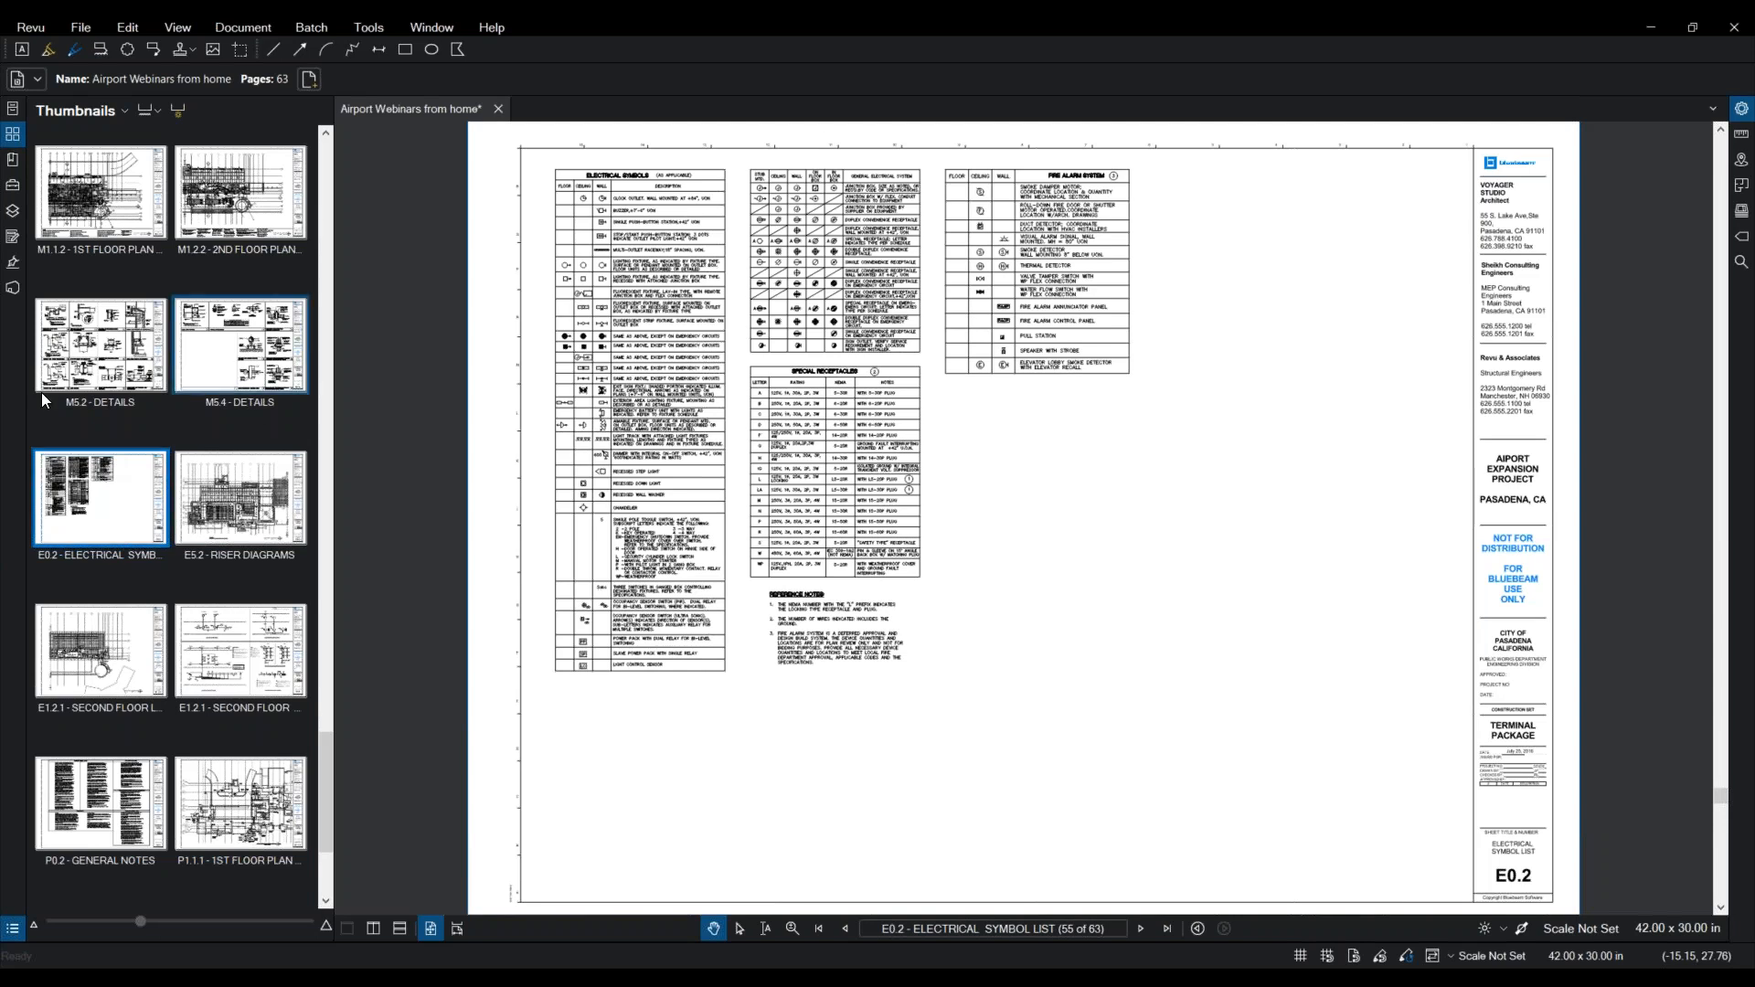
right_click(125, 499)
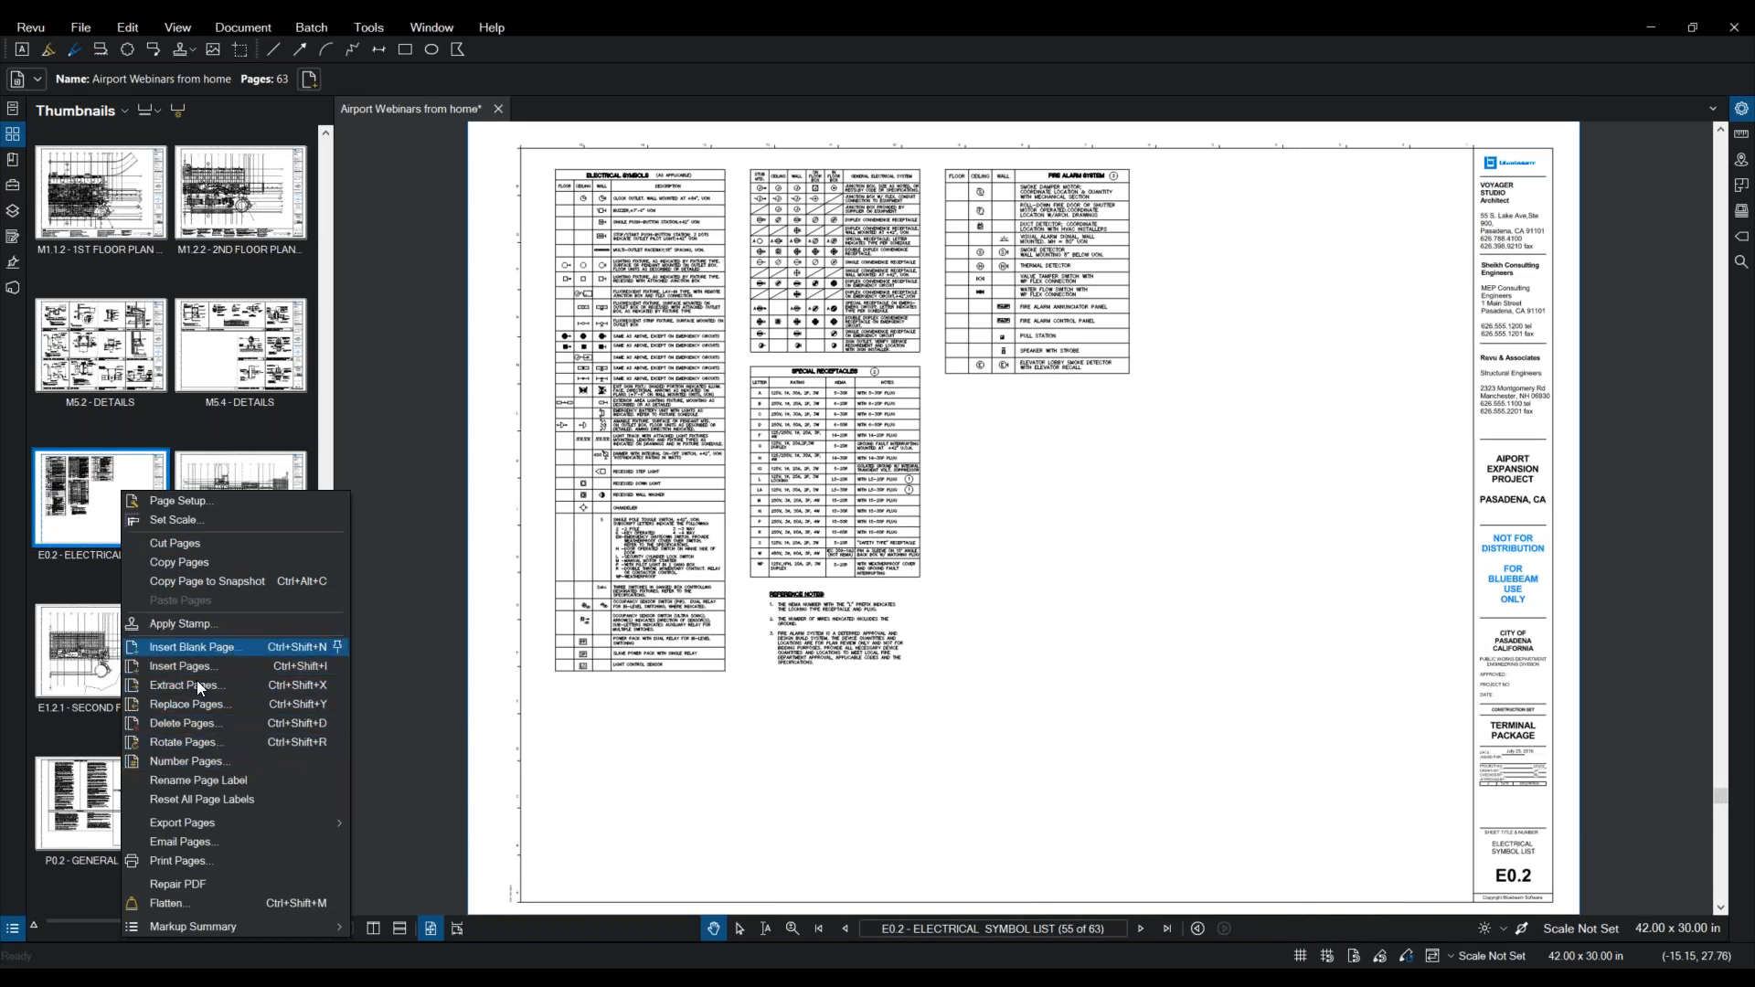
left_click(192, 704)
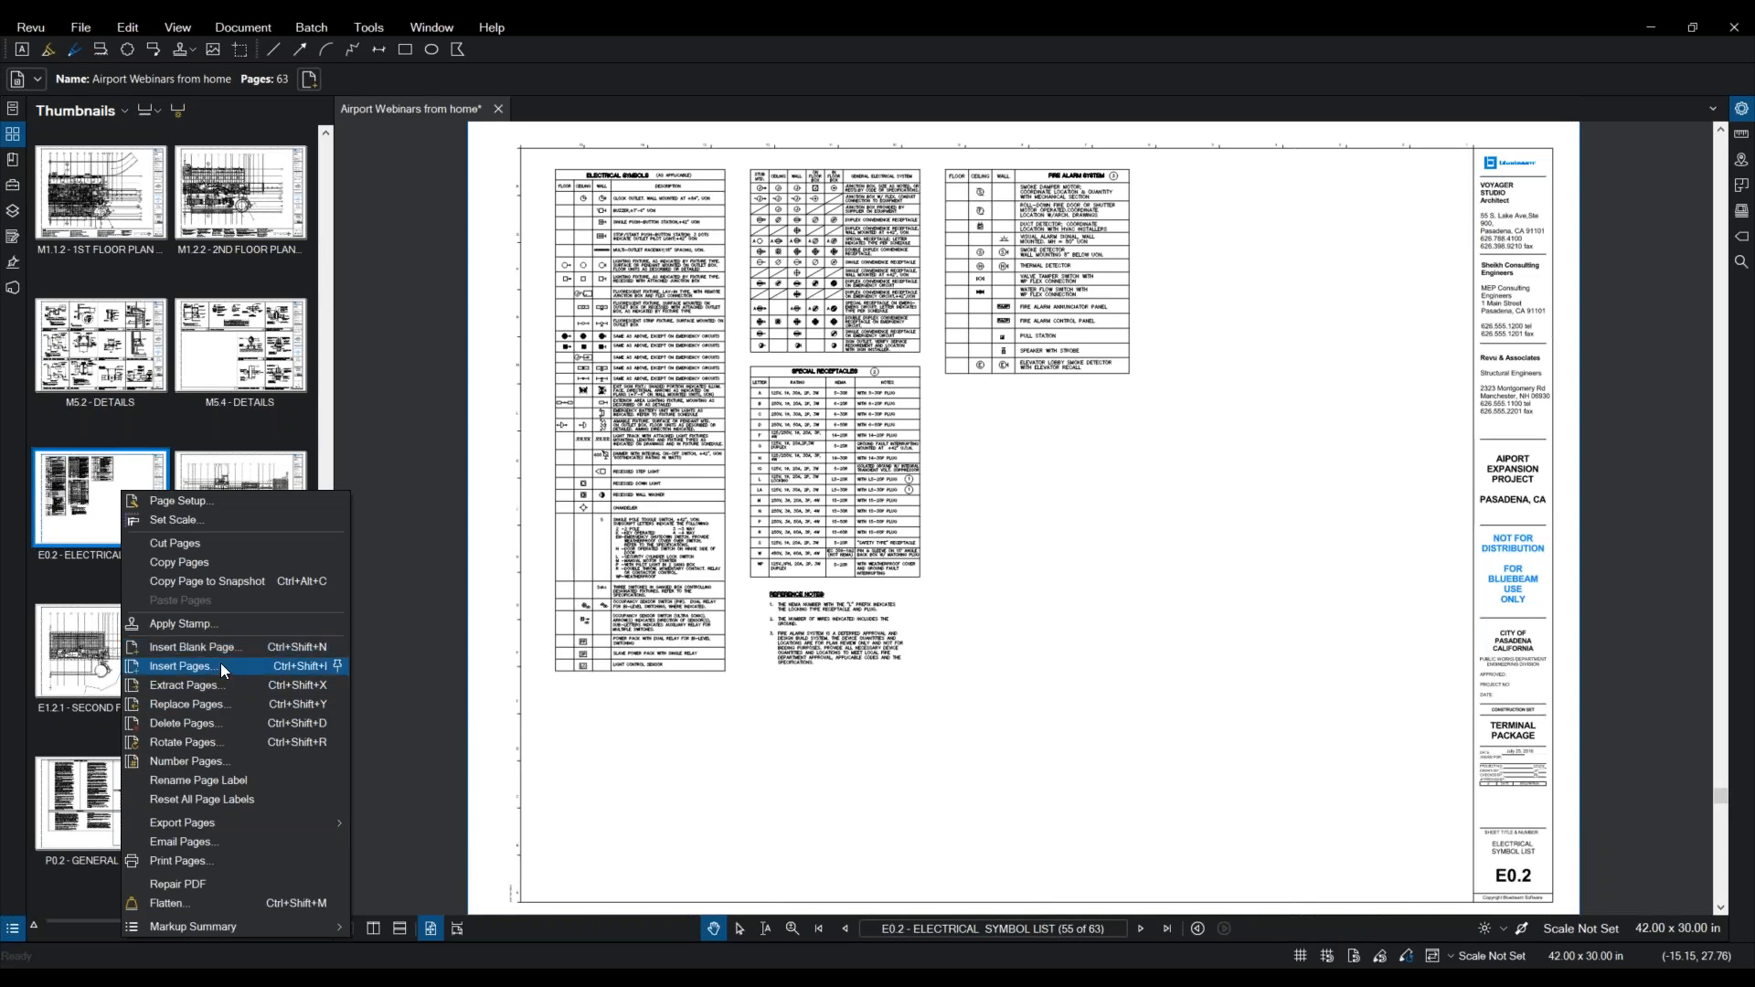
left_click(216, 727)
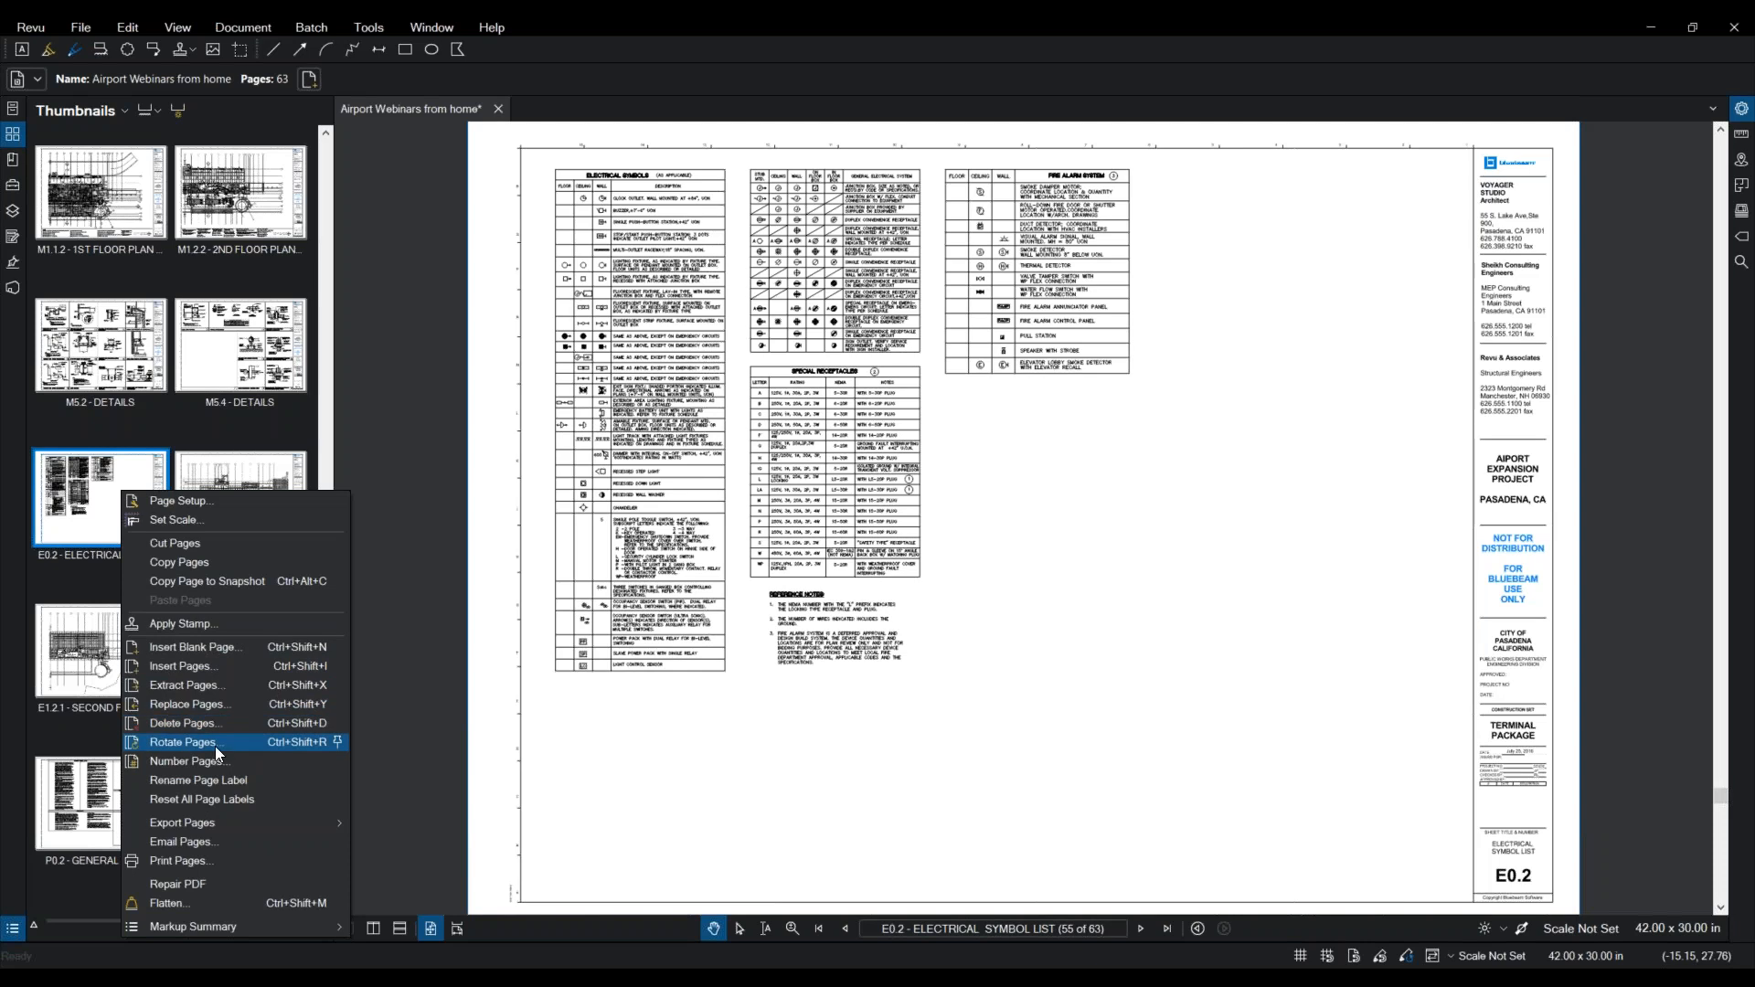
left_click(216, 746)
left_click(91, 483)
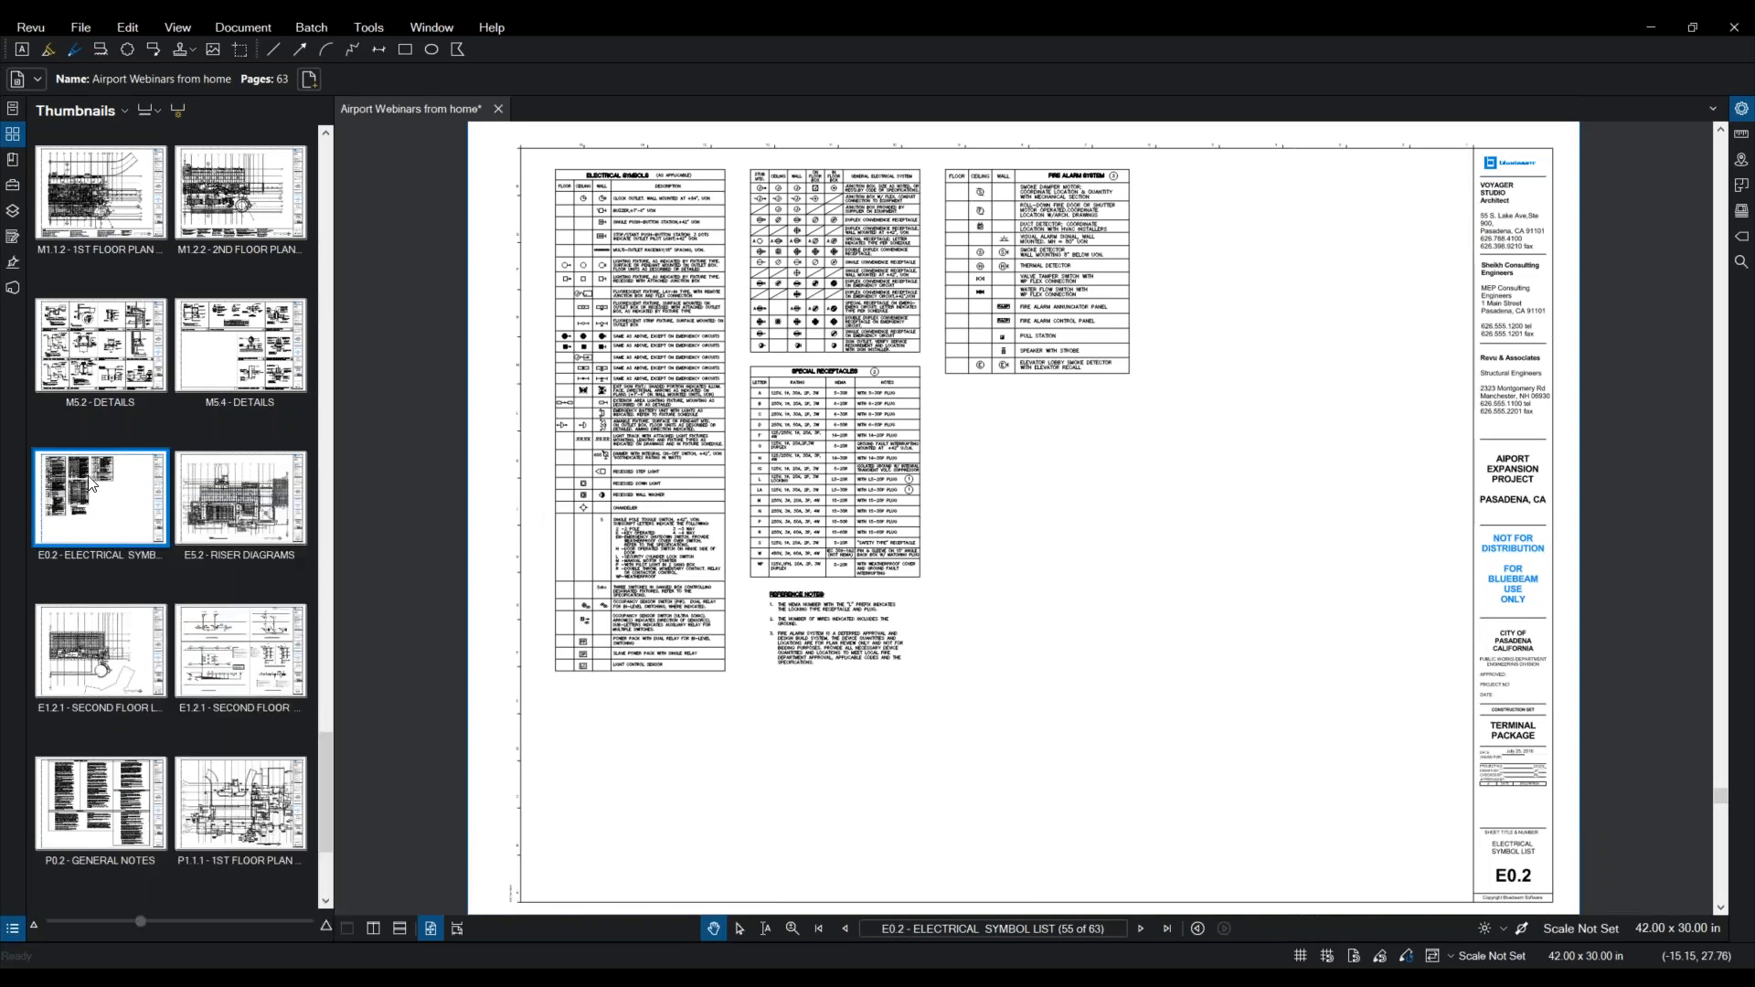
left_click(176, 27)
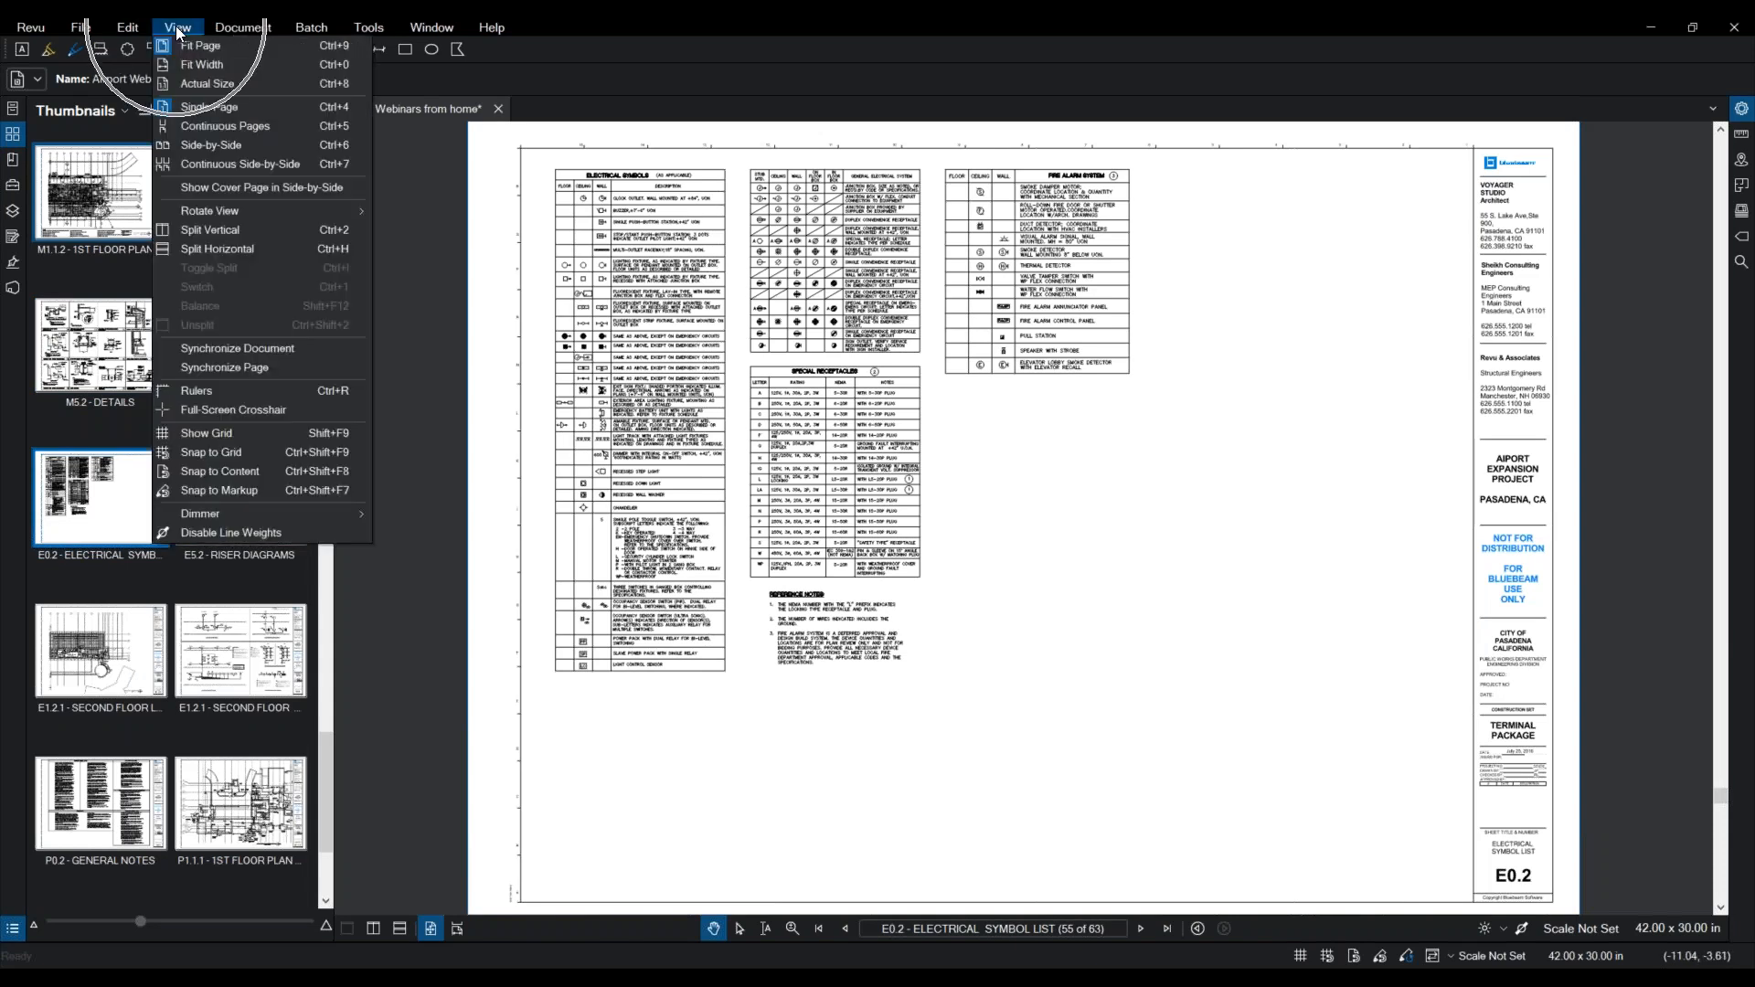
mouse_move(233, 211)
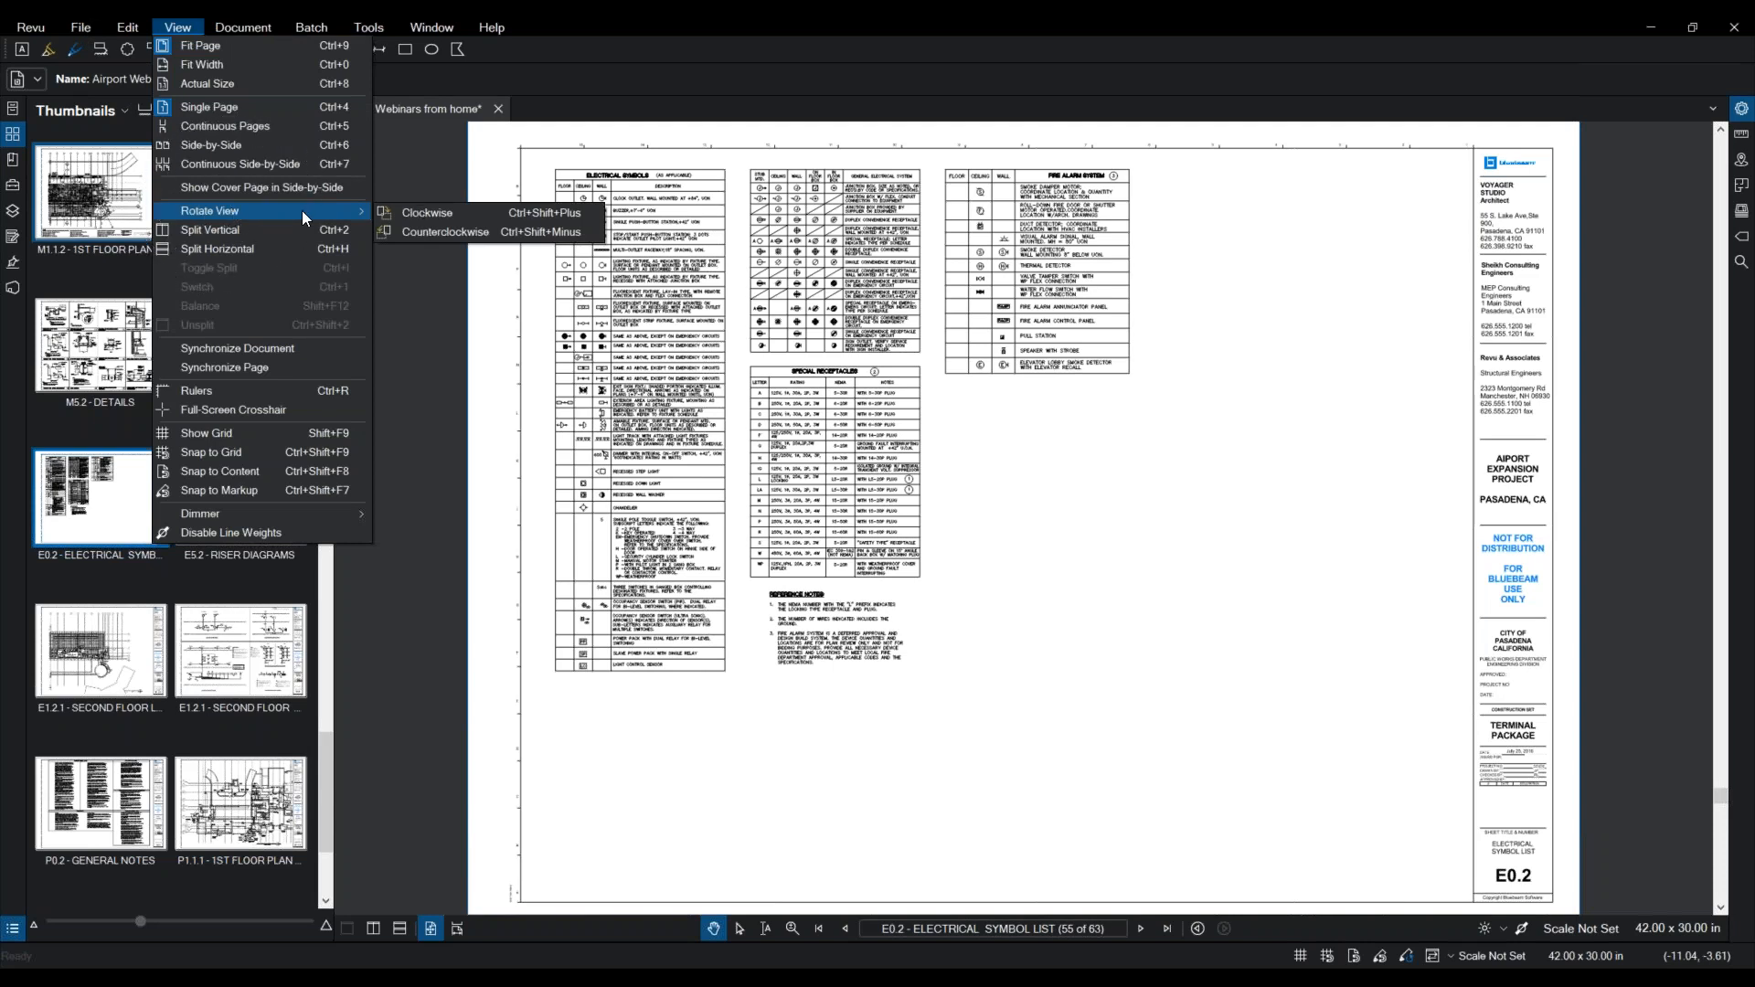
left_click(92, 483)
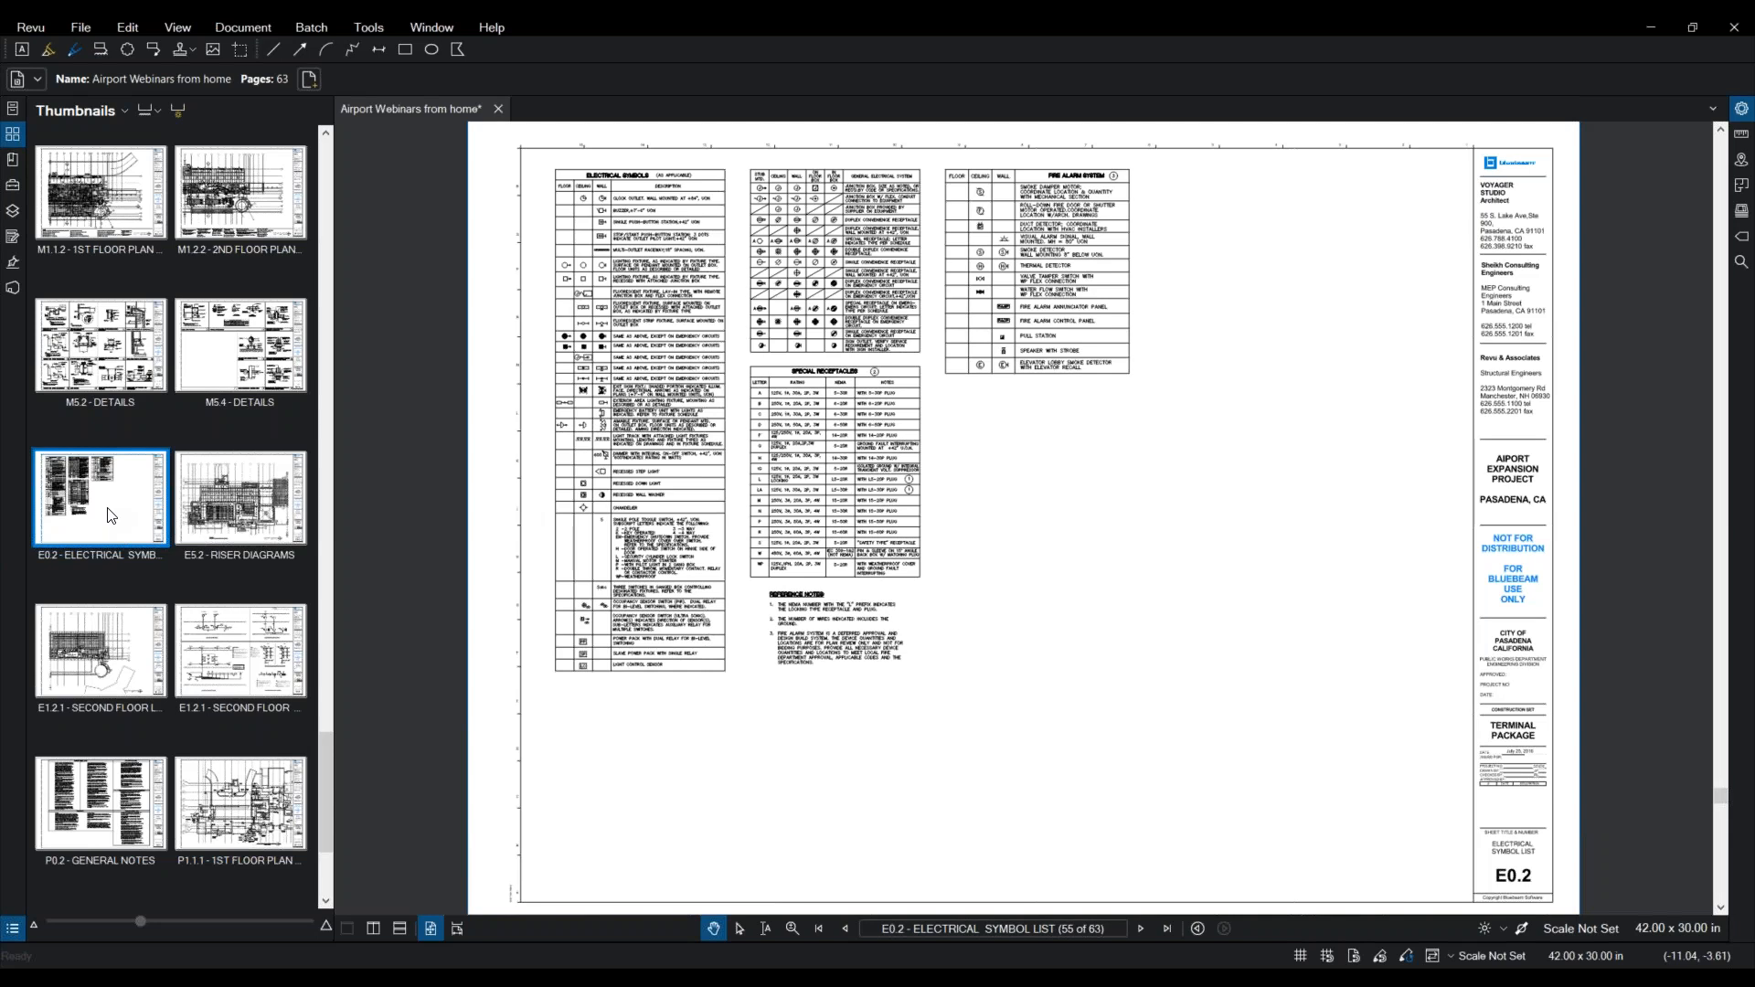
right_click(110, 515)
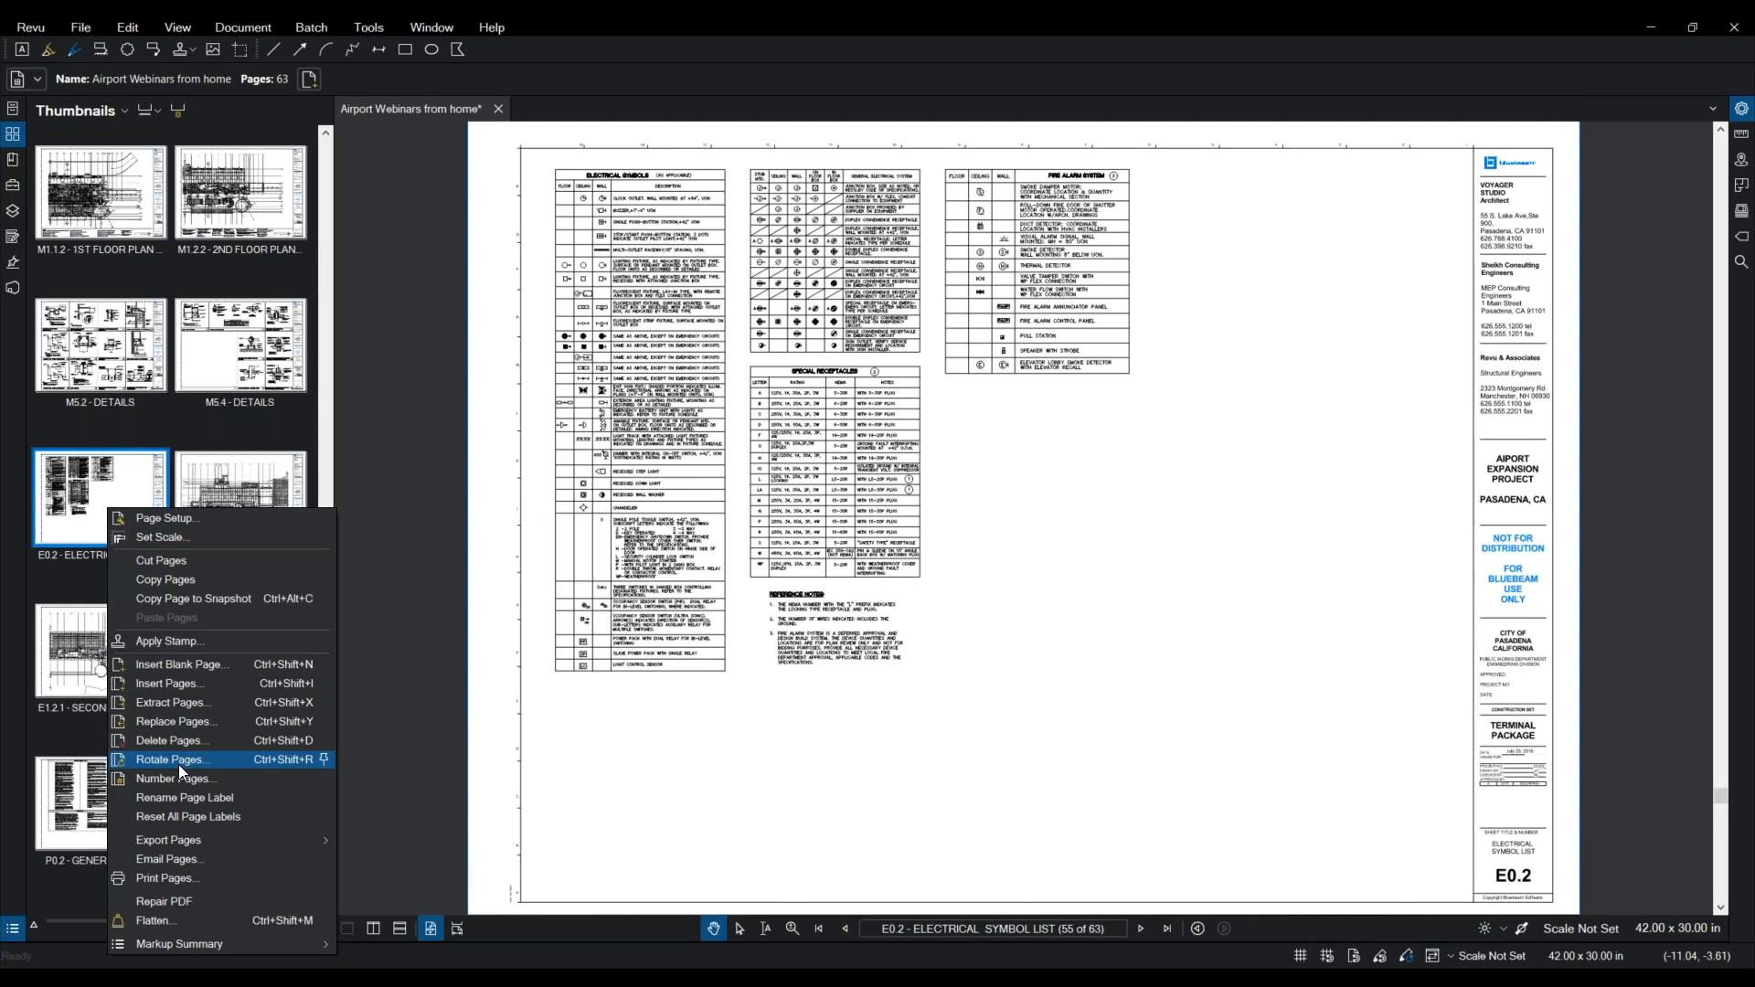
left_click(121, 478)
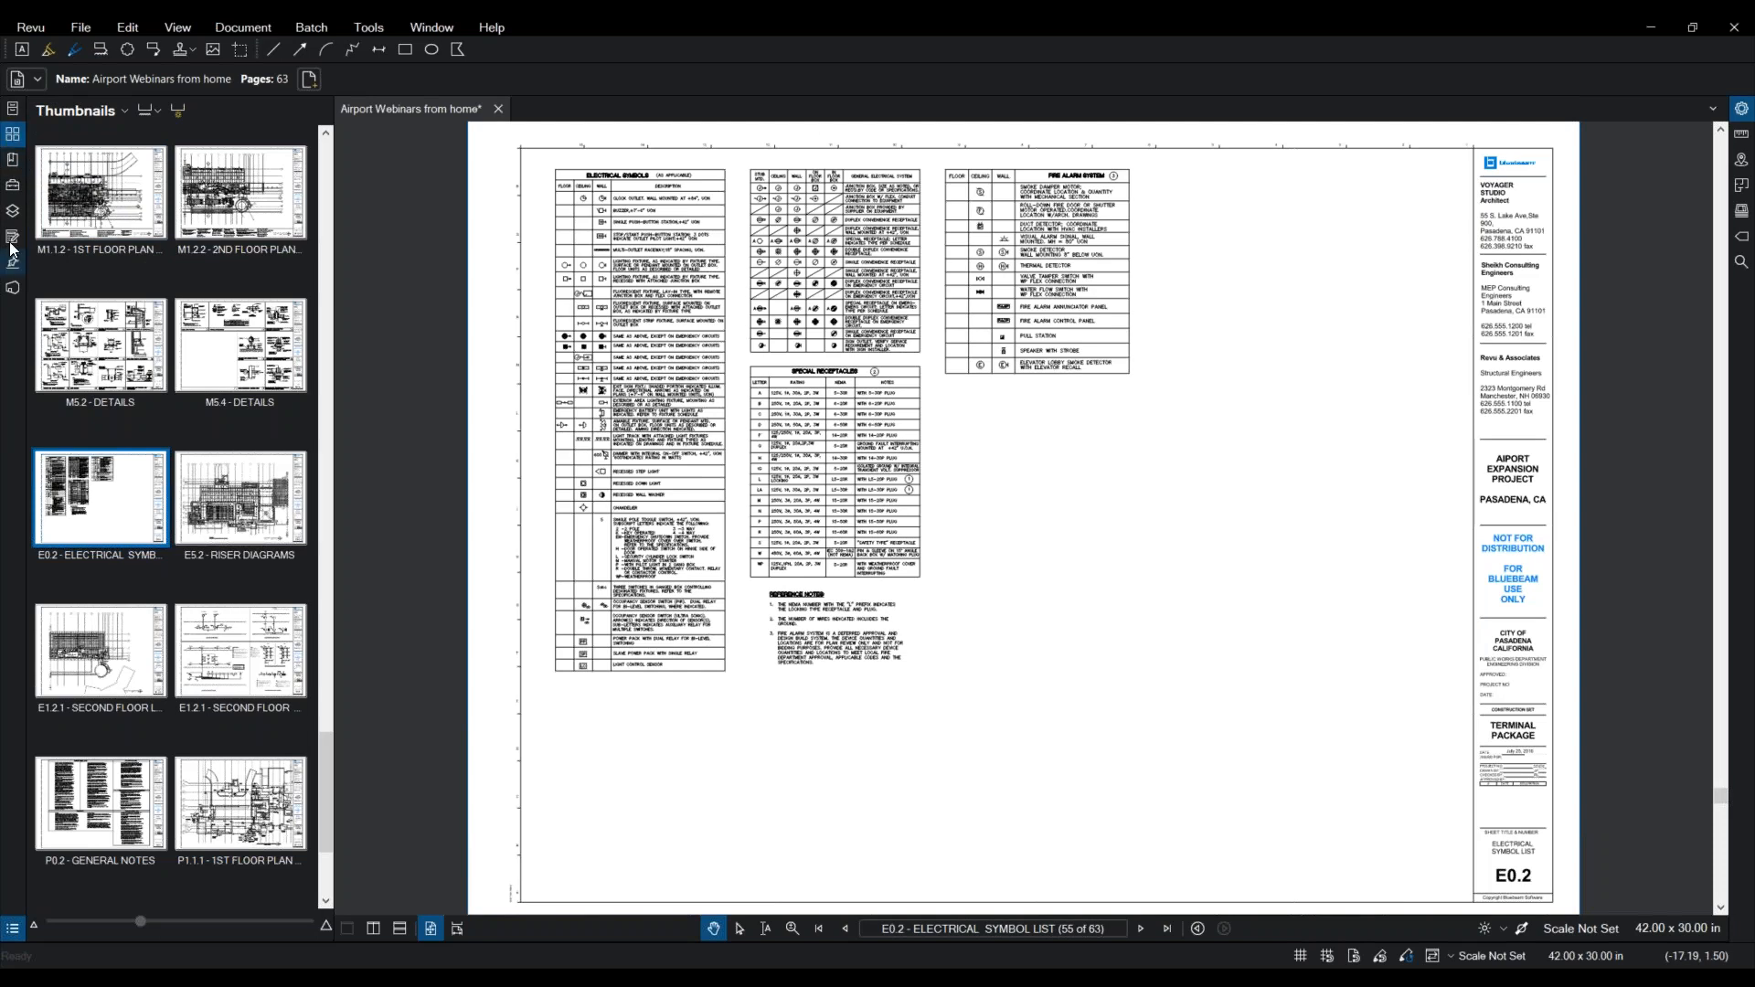
Step: Create bookmarks from the page labels for all pages (1 - 63), with the page scale set to Fit Page
right_click(11, 162)
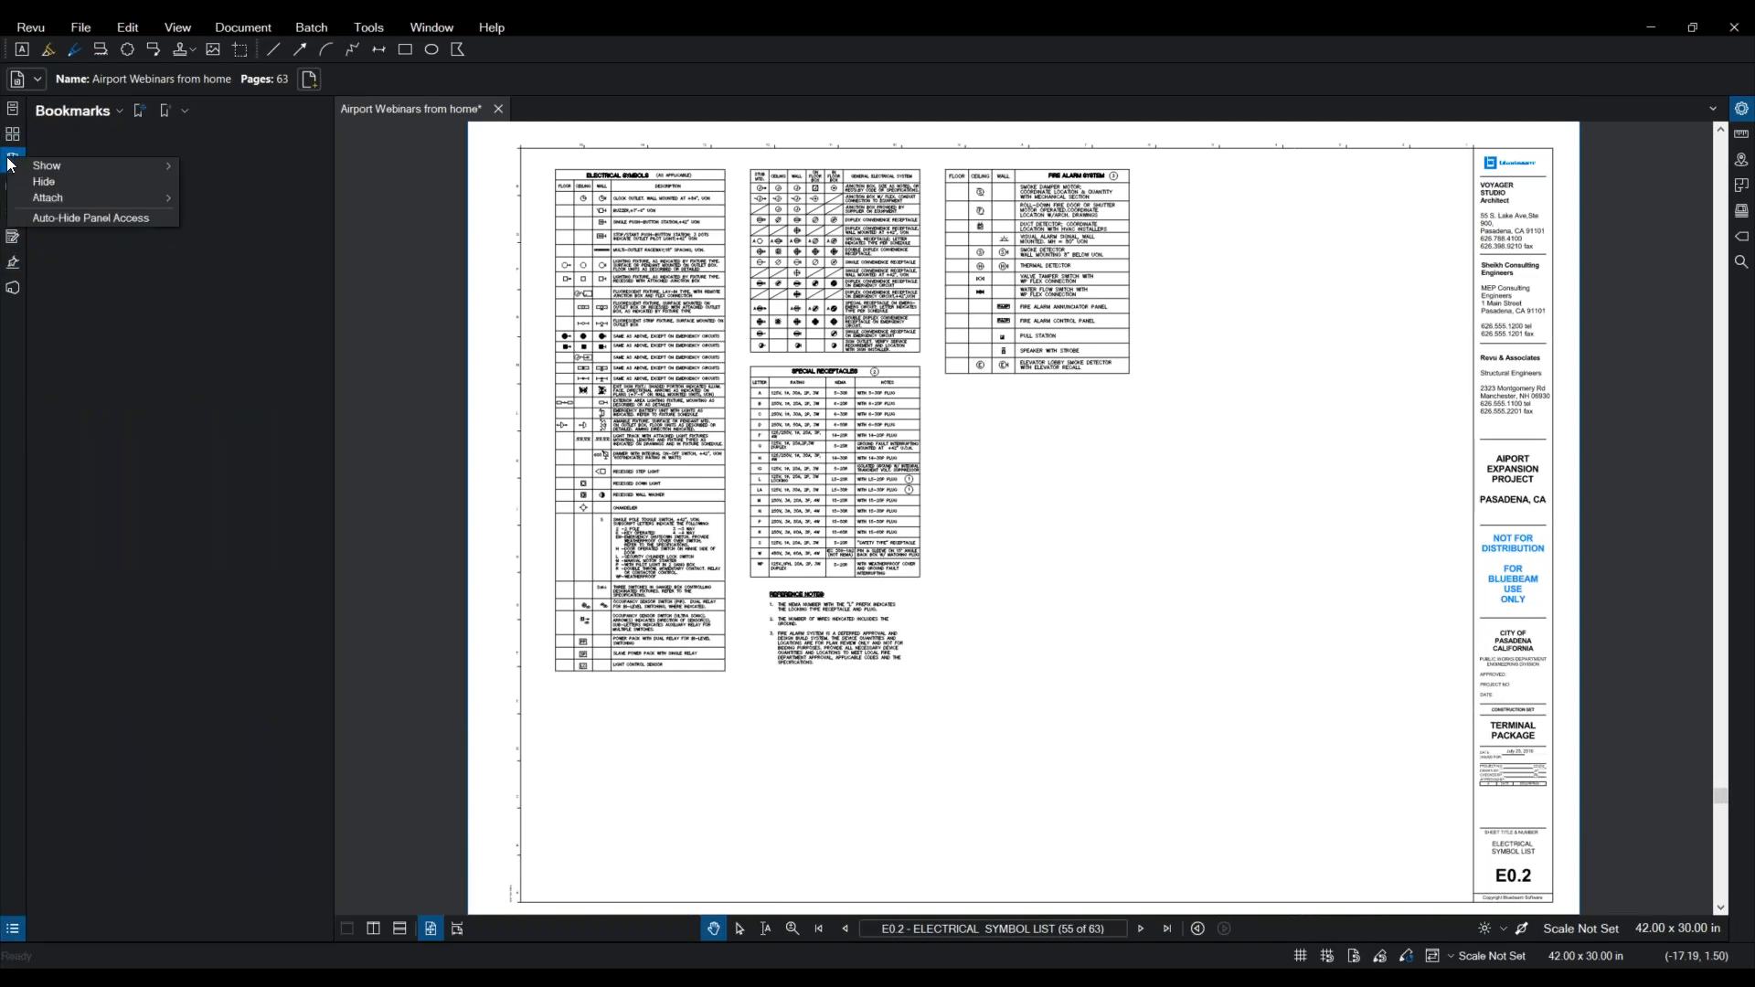
left_click(68, 165)
left_click(239, 168)
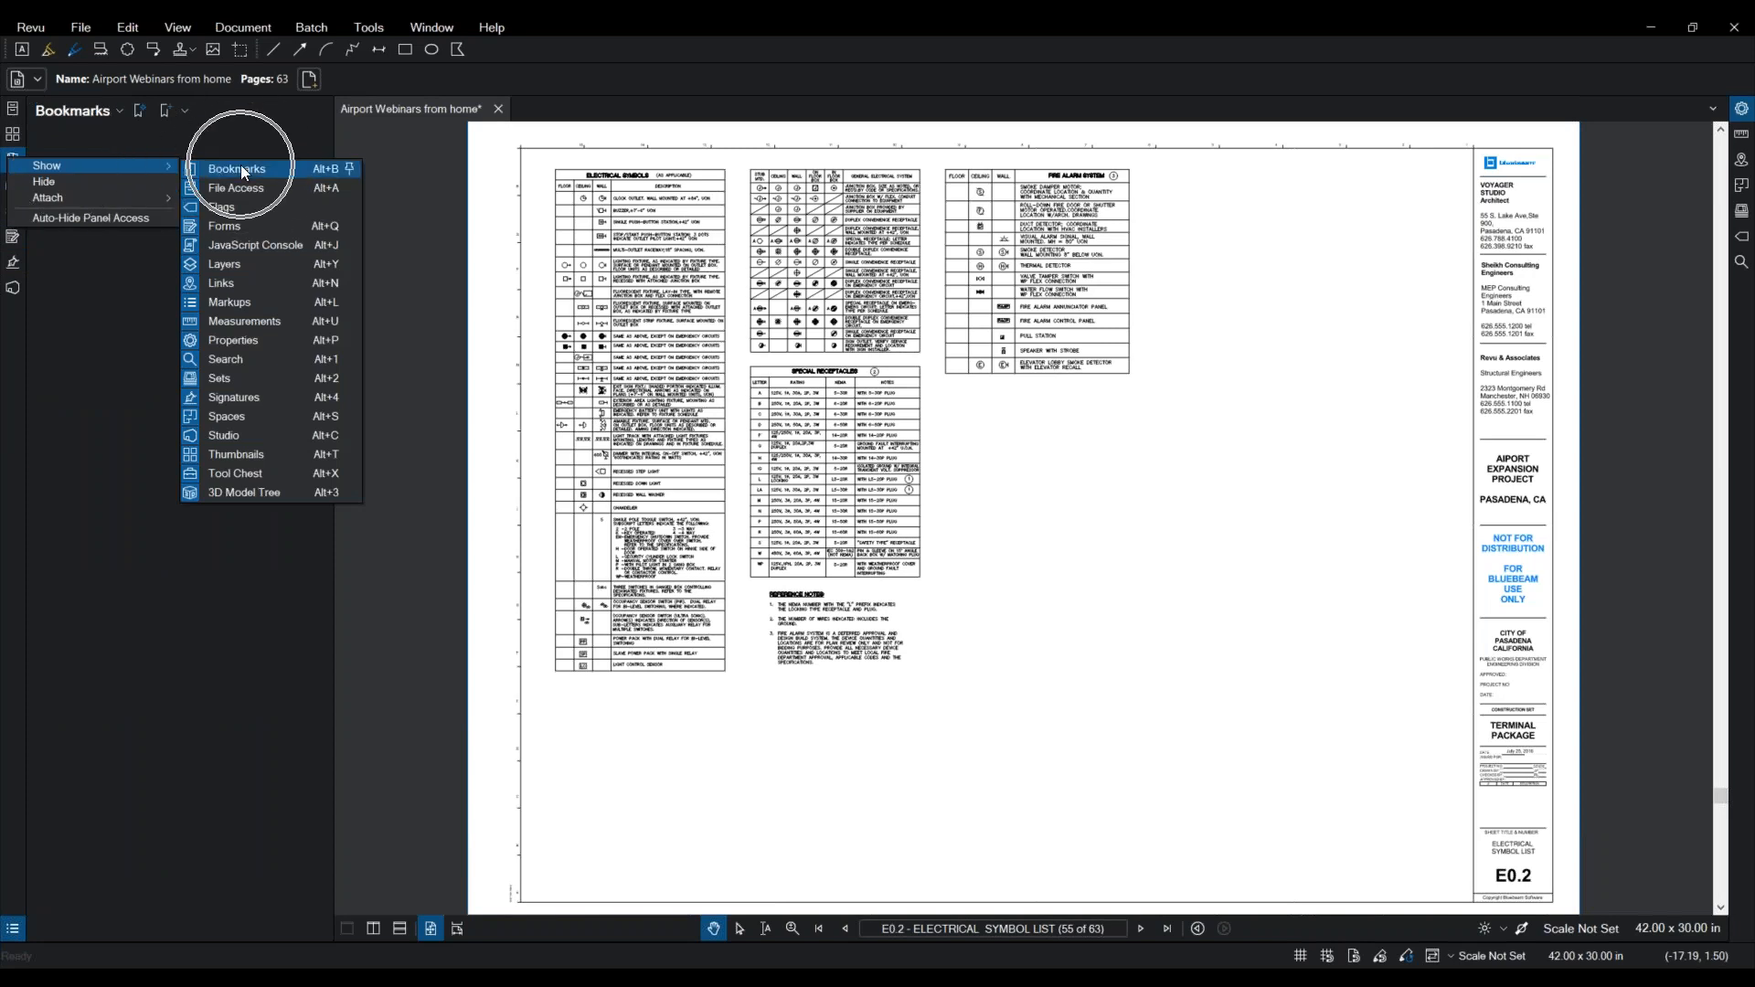
left_click(223, 112)
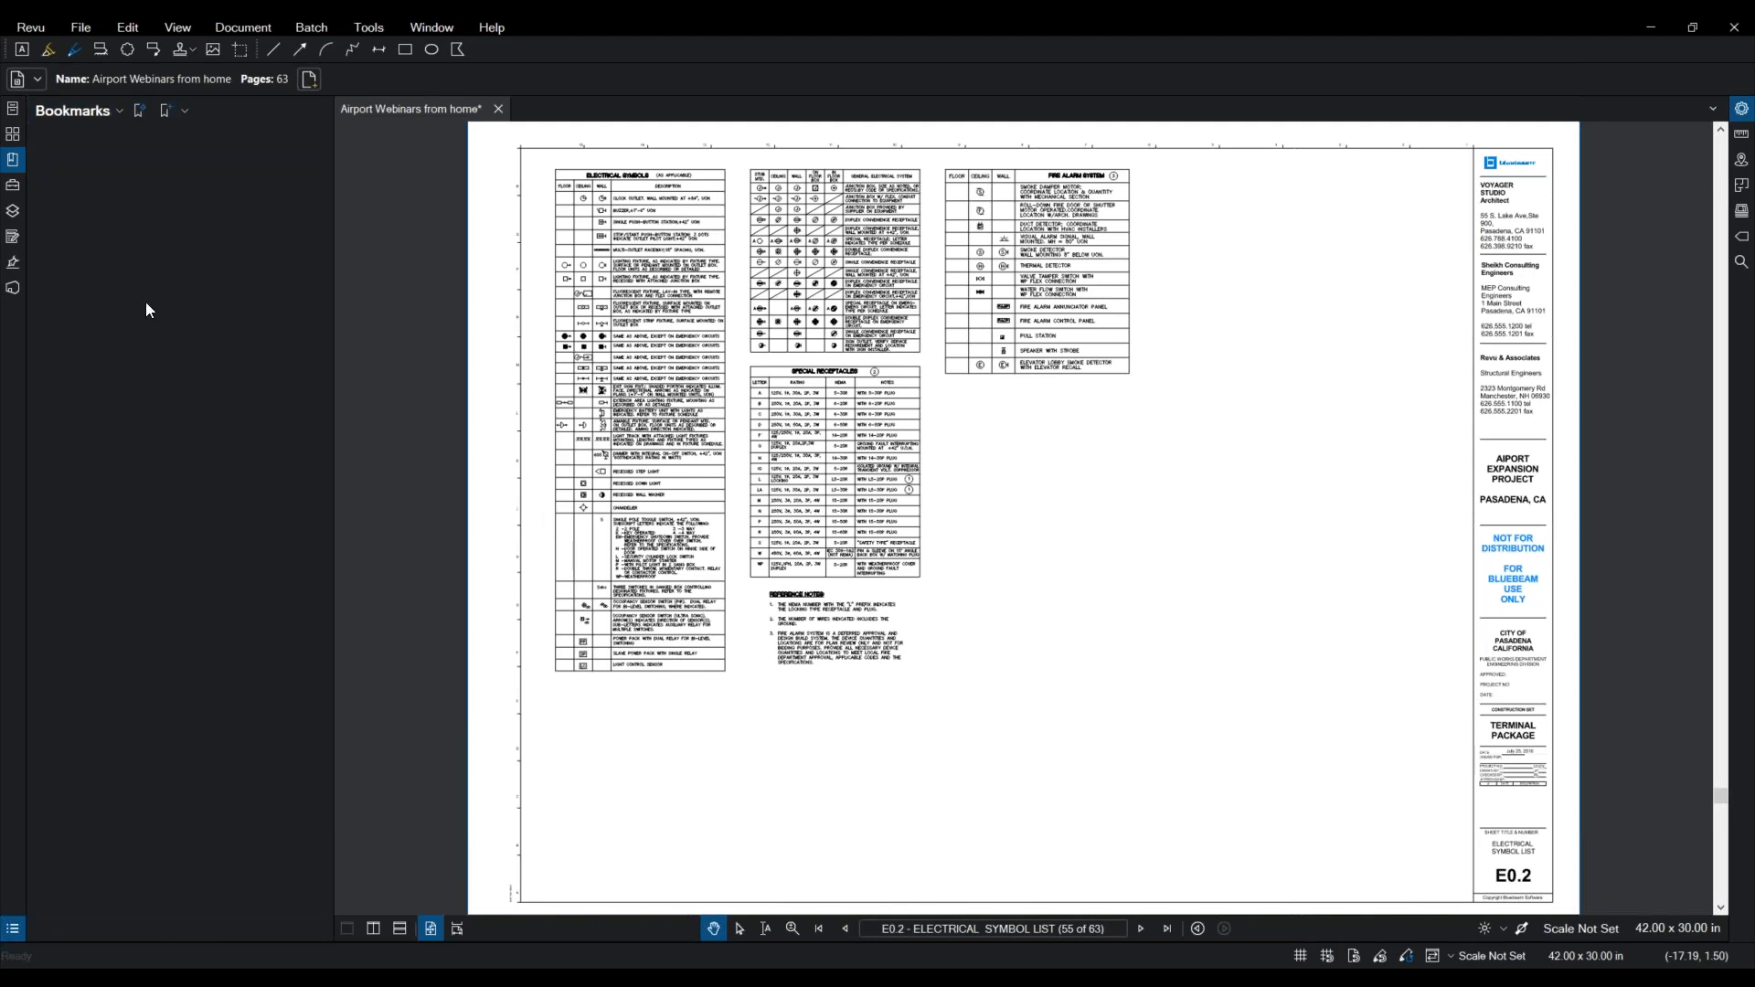
left_click(1524, 866)
left_click(166, 113)
key("ctrl")
key("ctrl")
key("ctrl")
left_click(137, 123)
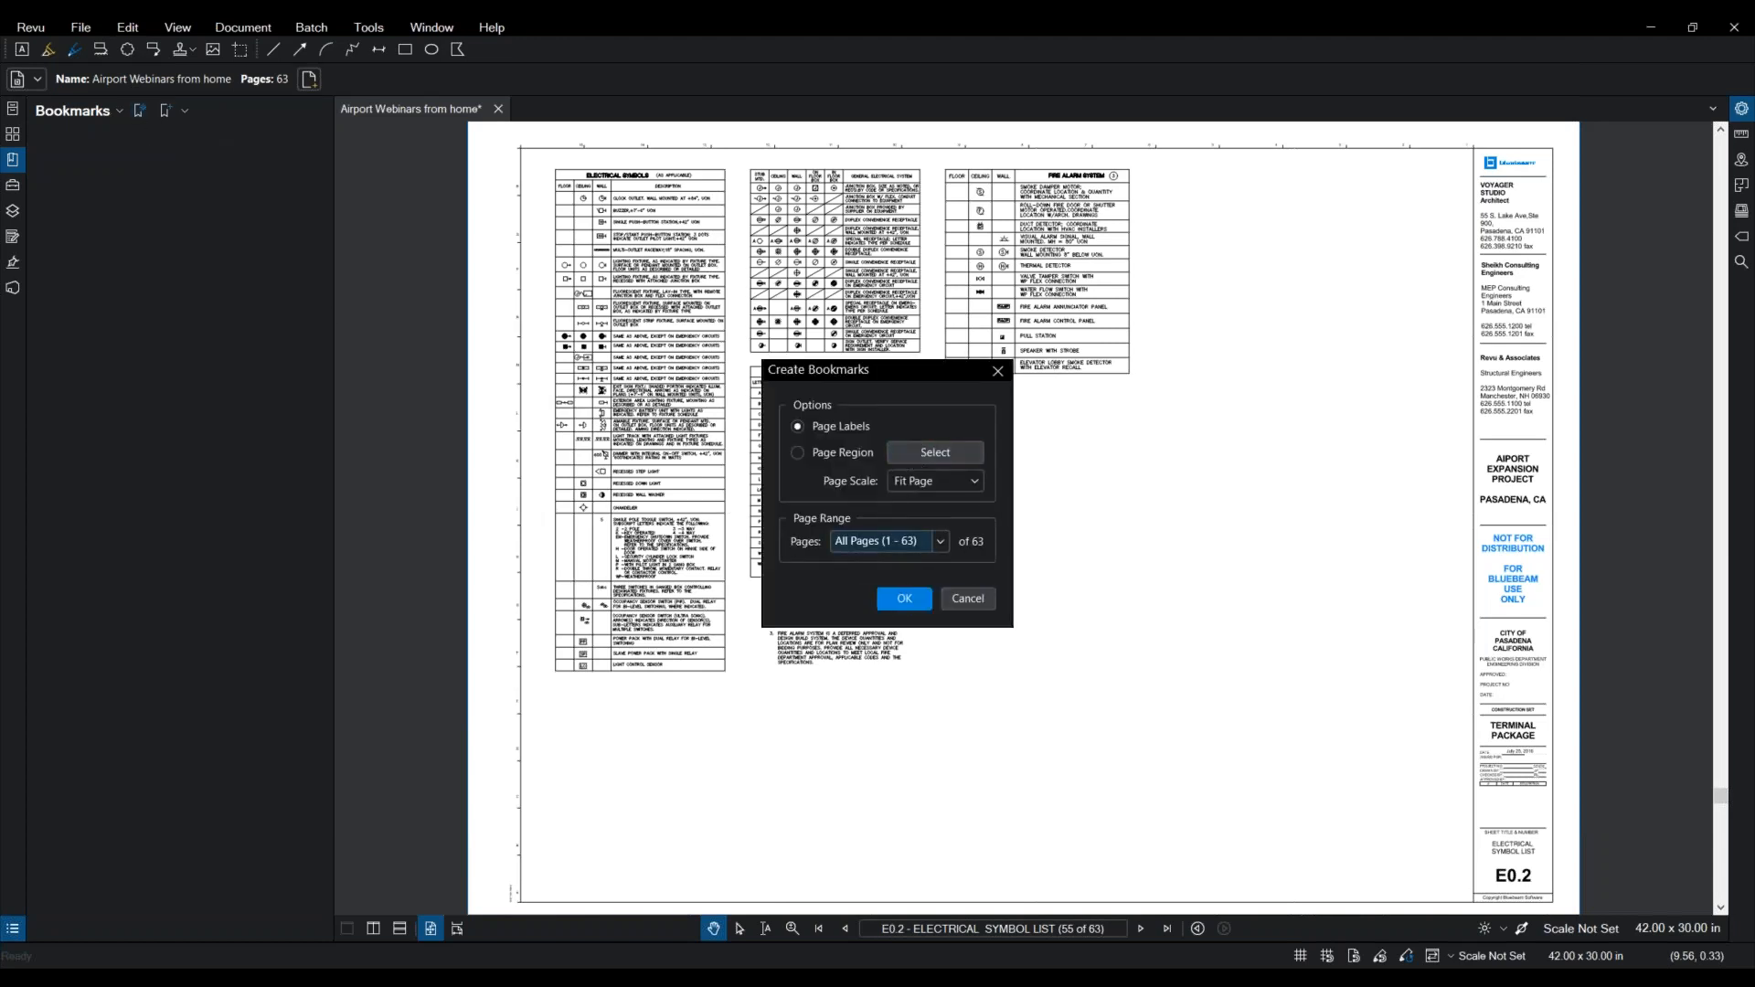
key("ctrl")
key("ctrl")
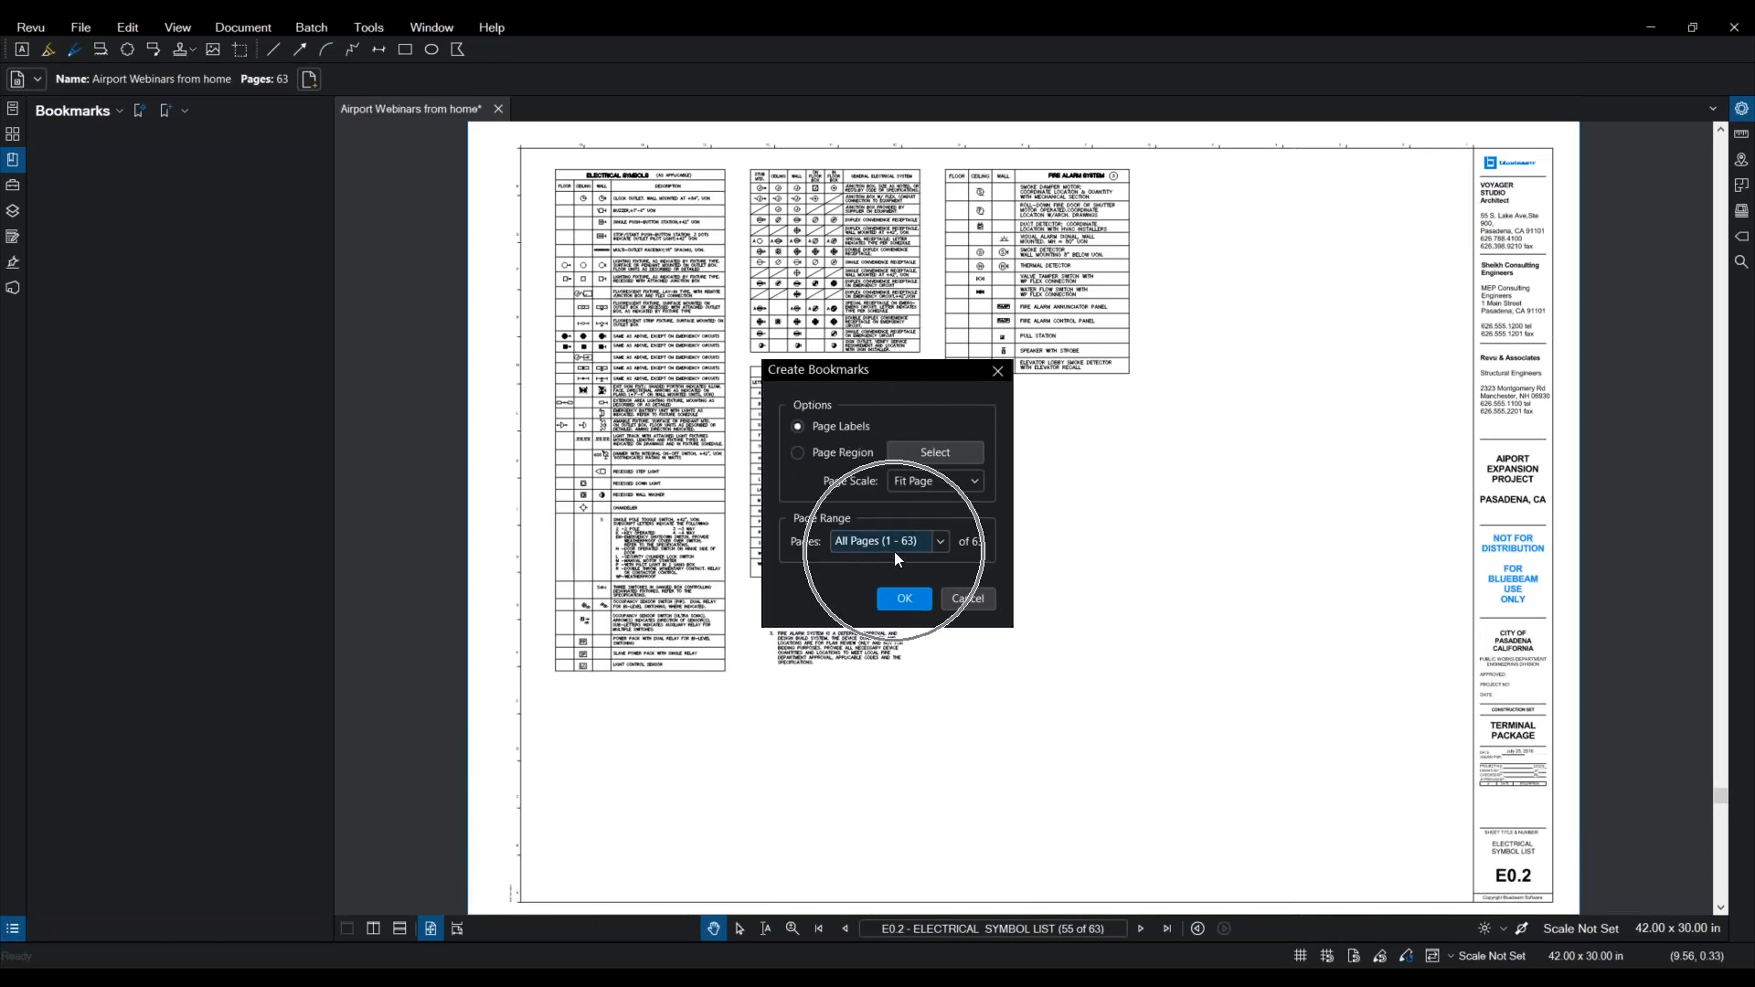
left_click(905, 598)
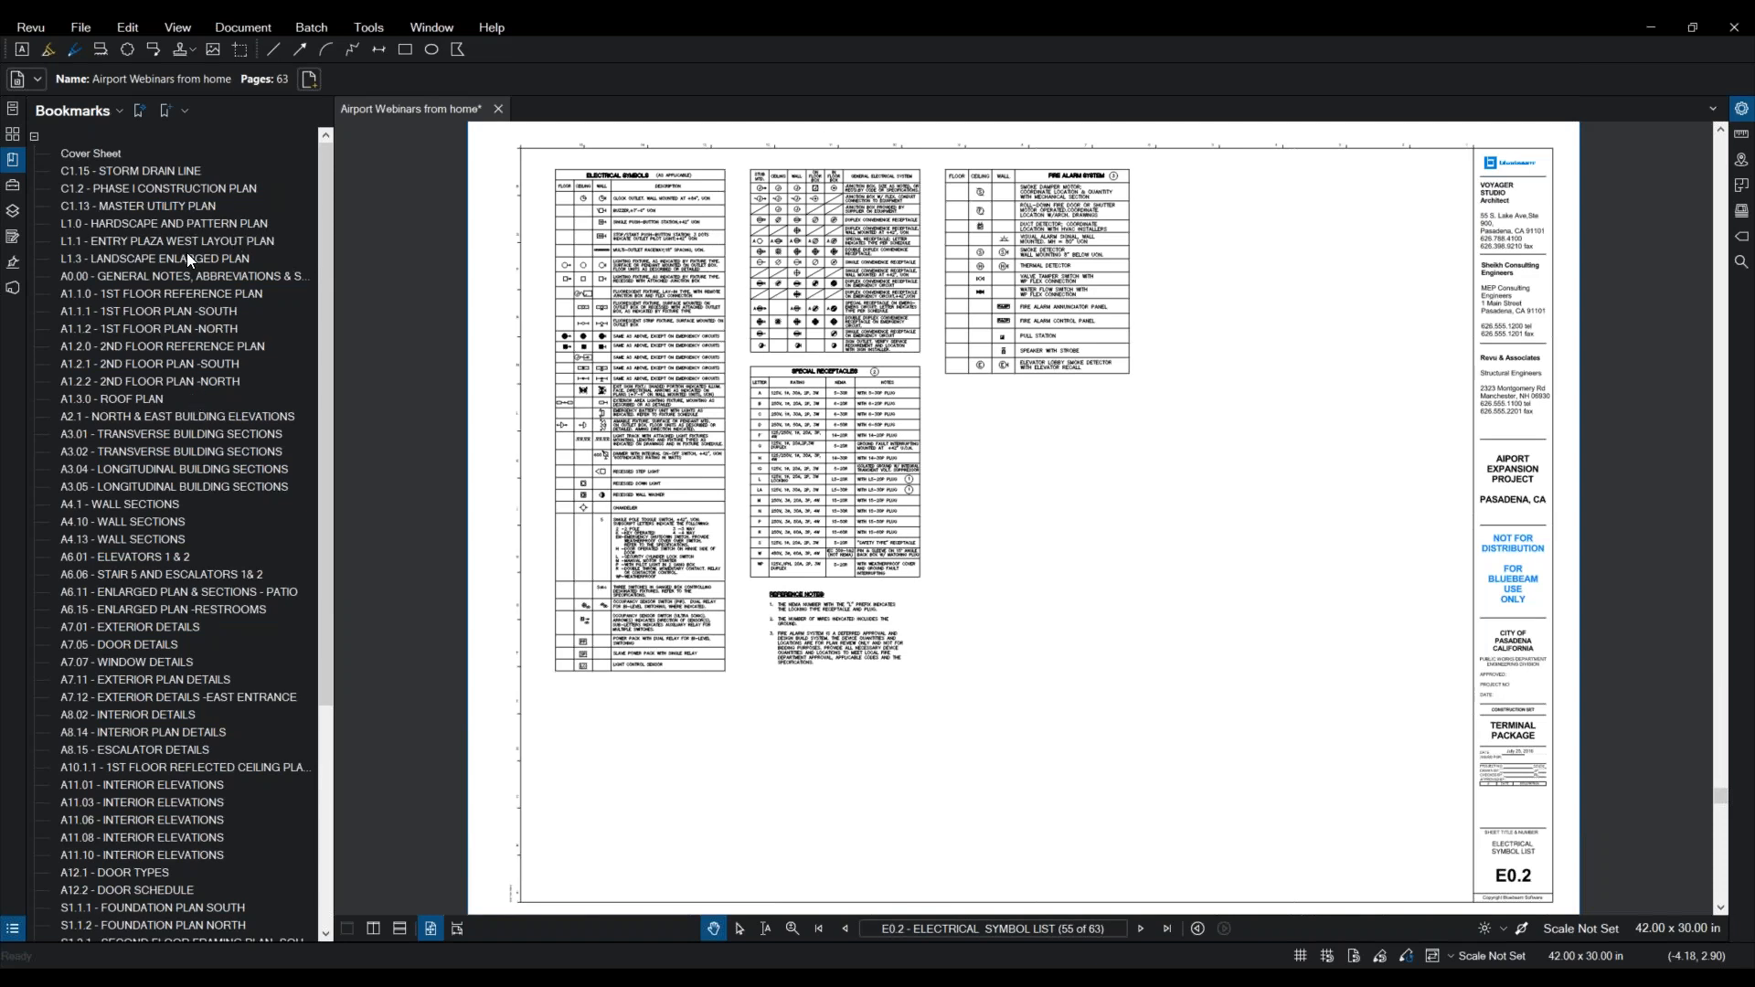
Step: Open the enlarged patio plan sheet A6.11 through its bookmark and look through the whole bookmark list
left_click(172, 594)
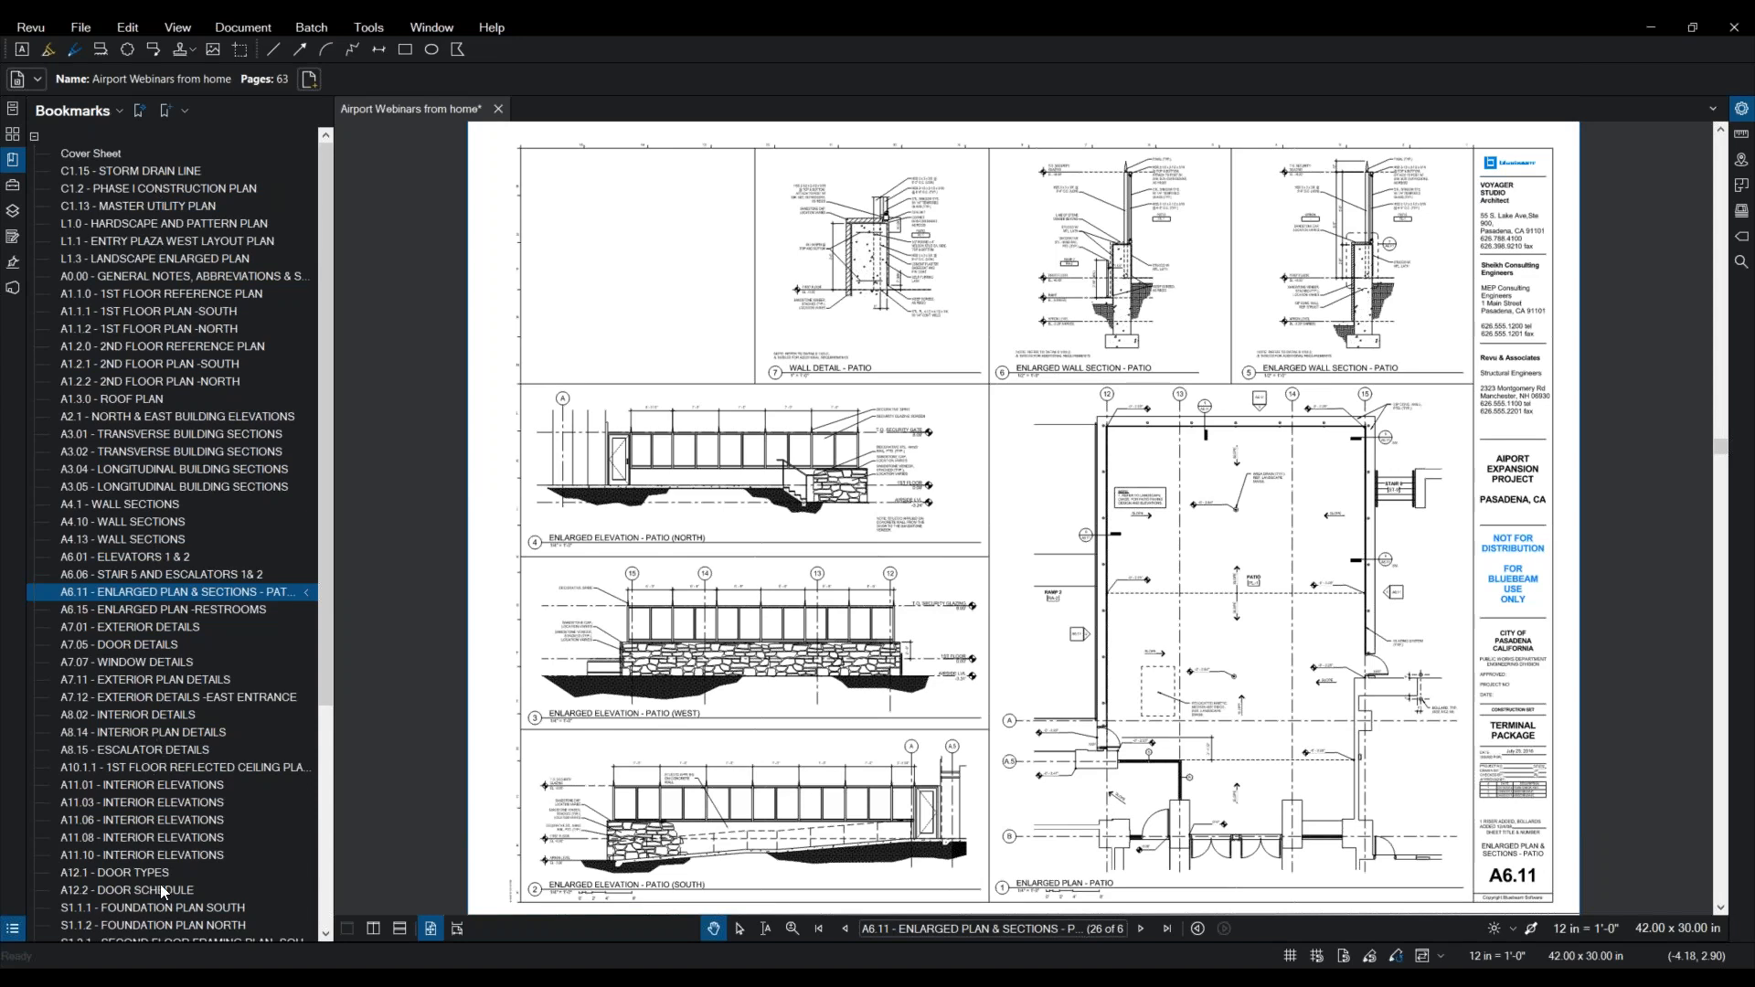
scroll(184, 501, "down", 8)
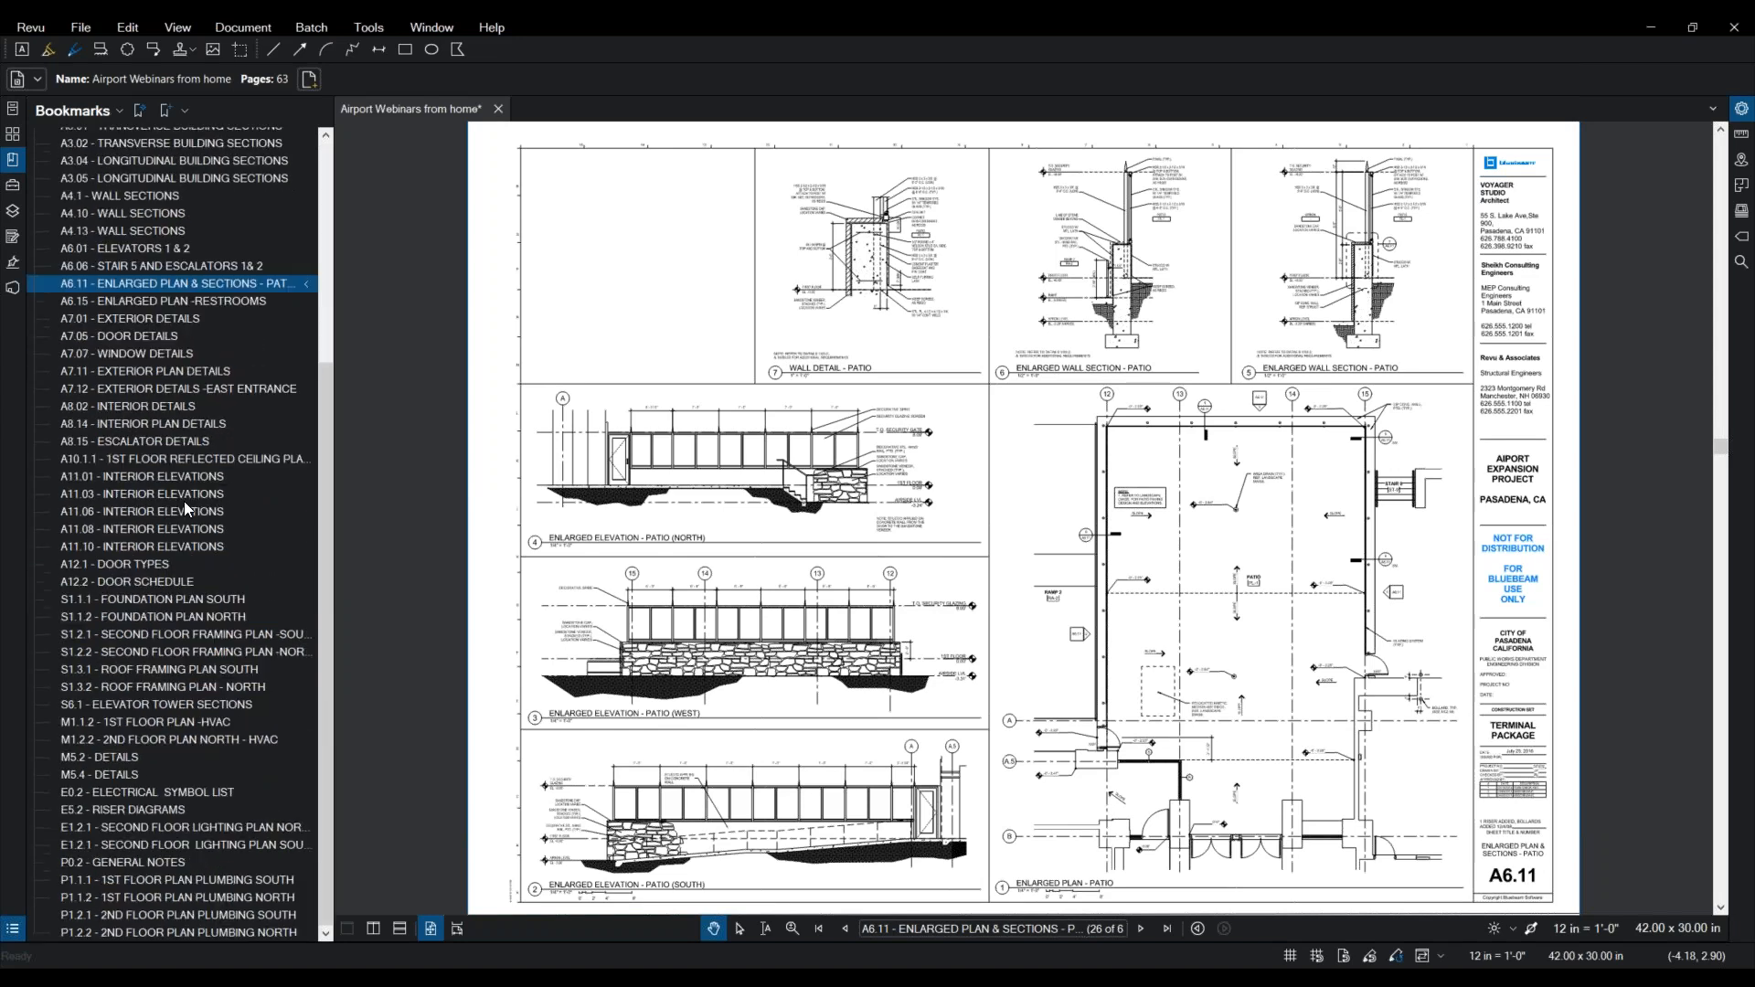
scroll(184, 501, "up", 8)
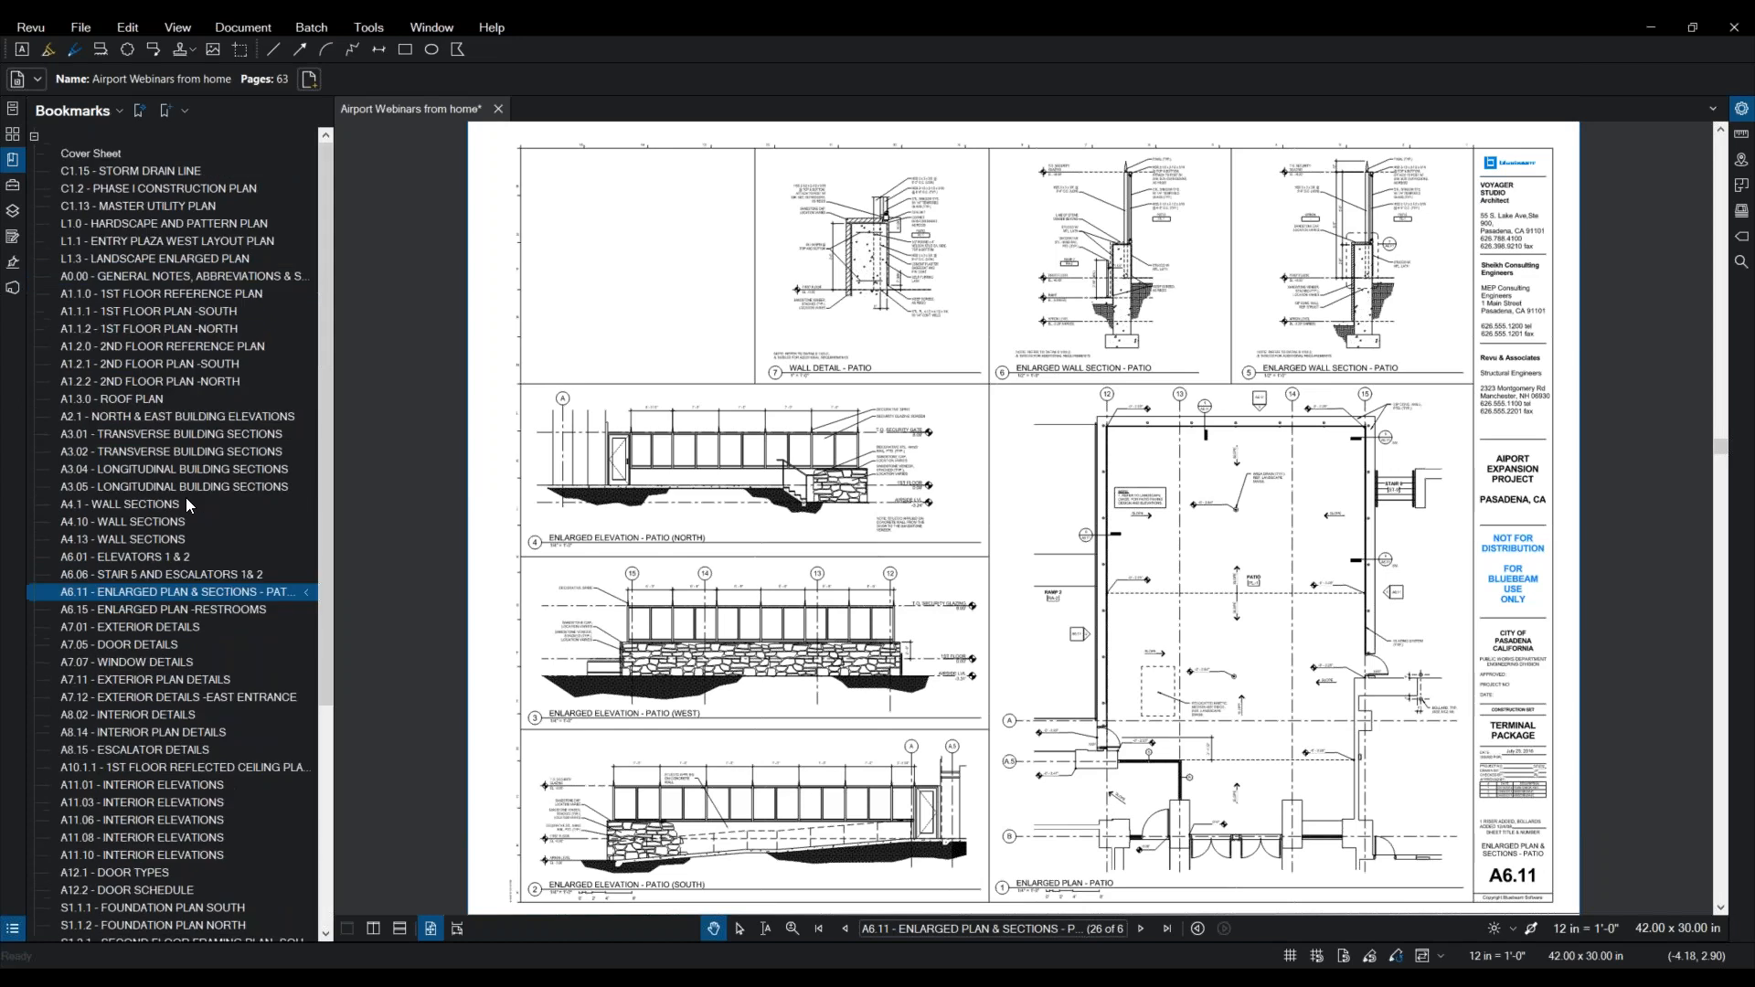
left_click(12, 133)
scroll(190, 302, "up", 15)
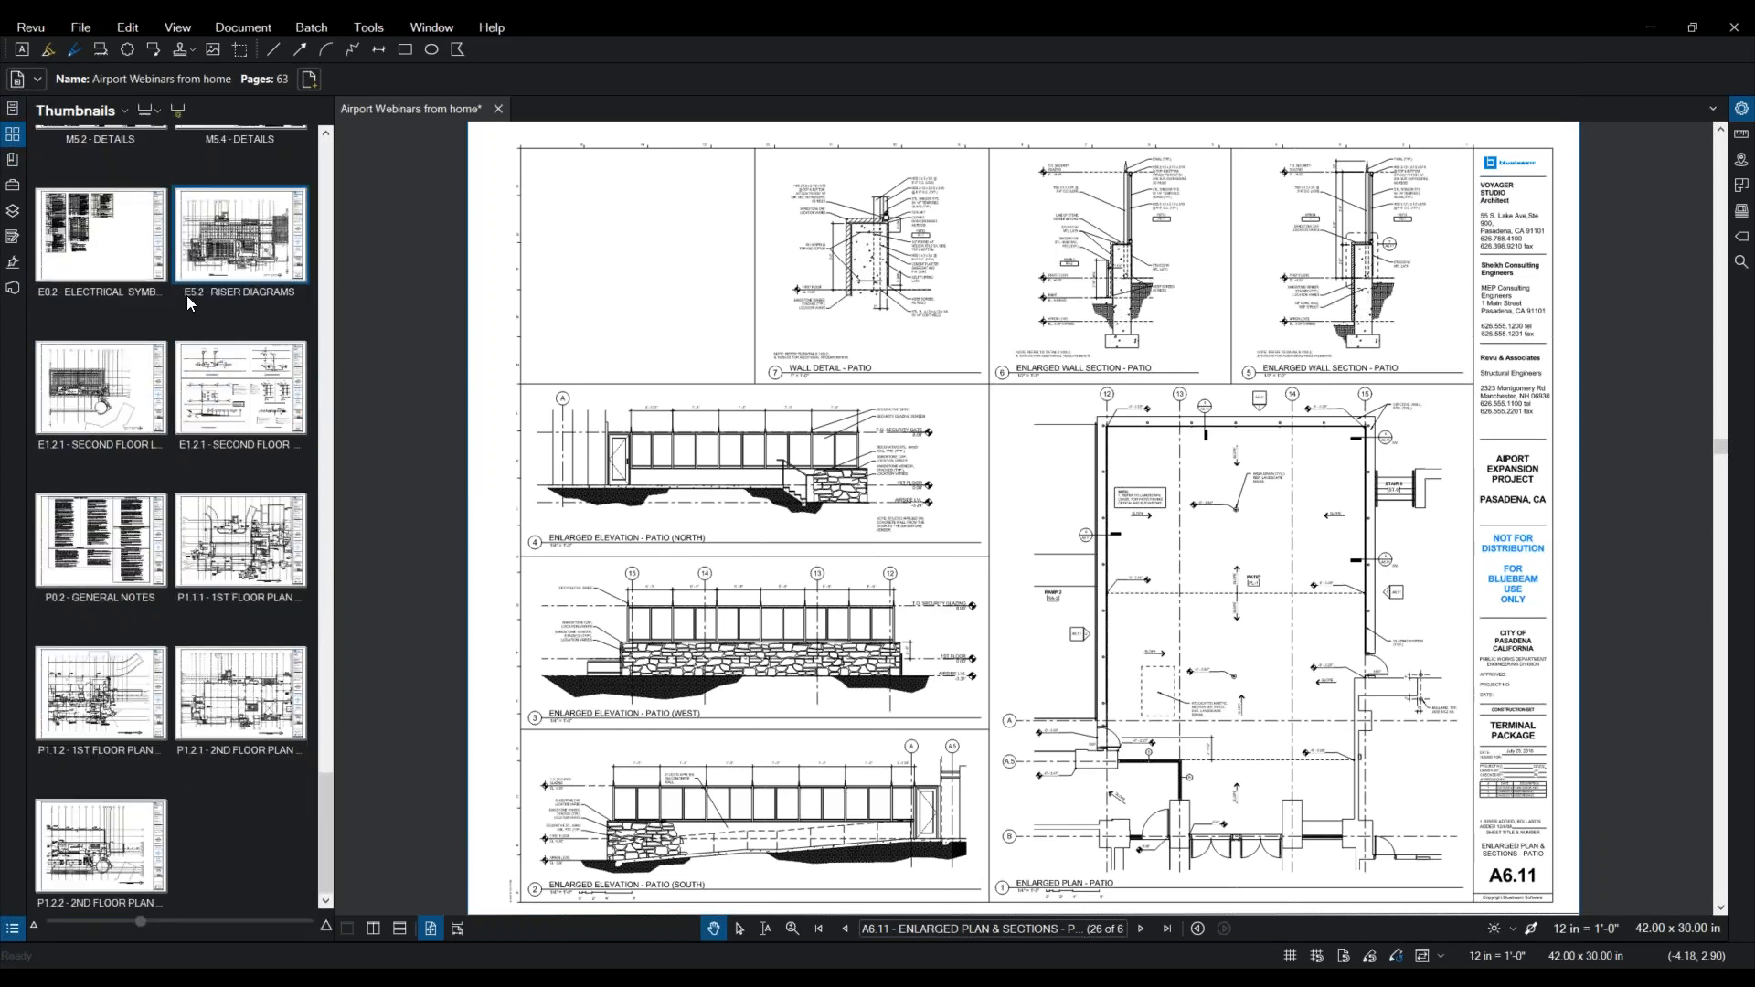
left_click(13, 161)
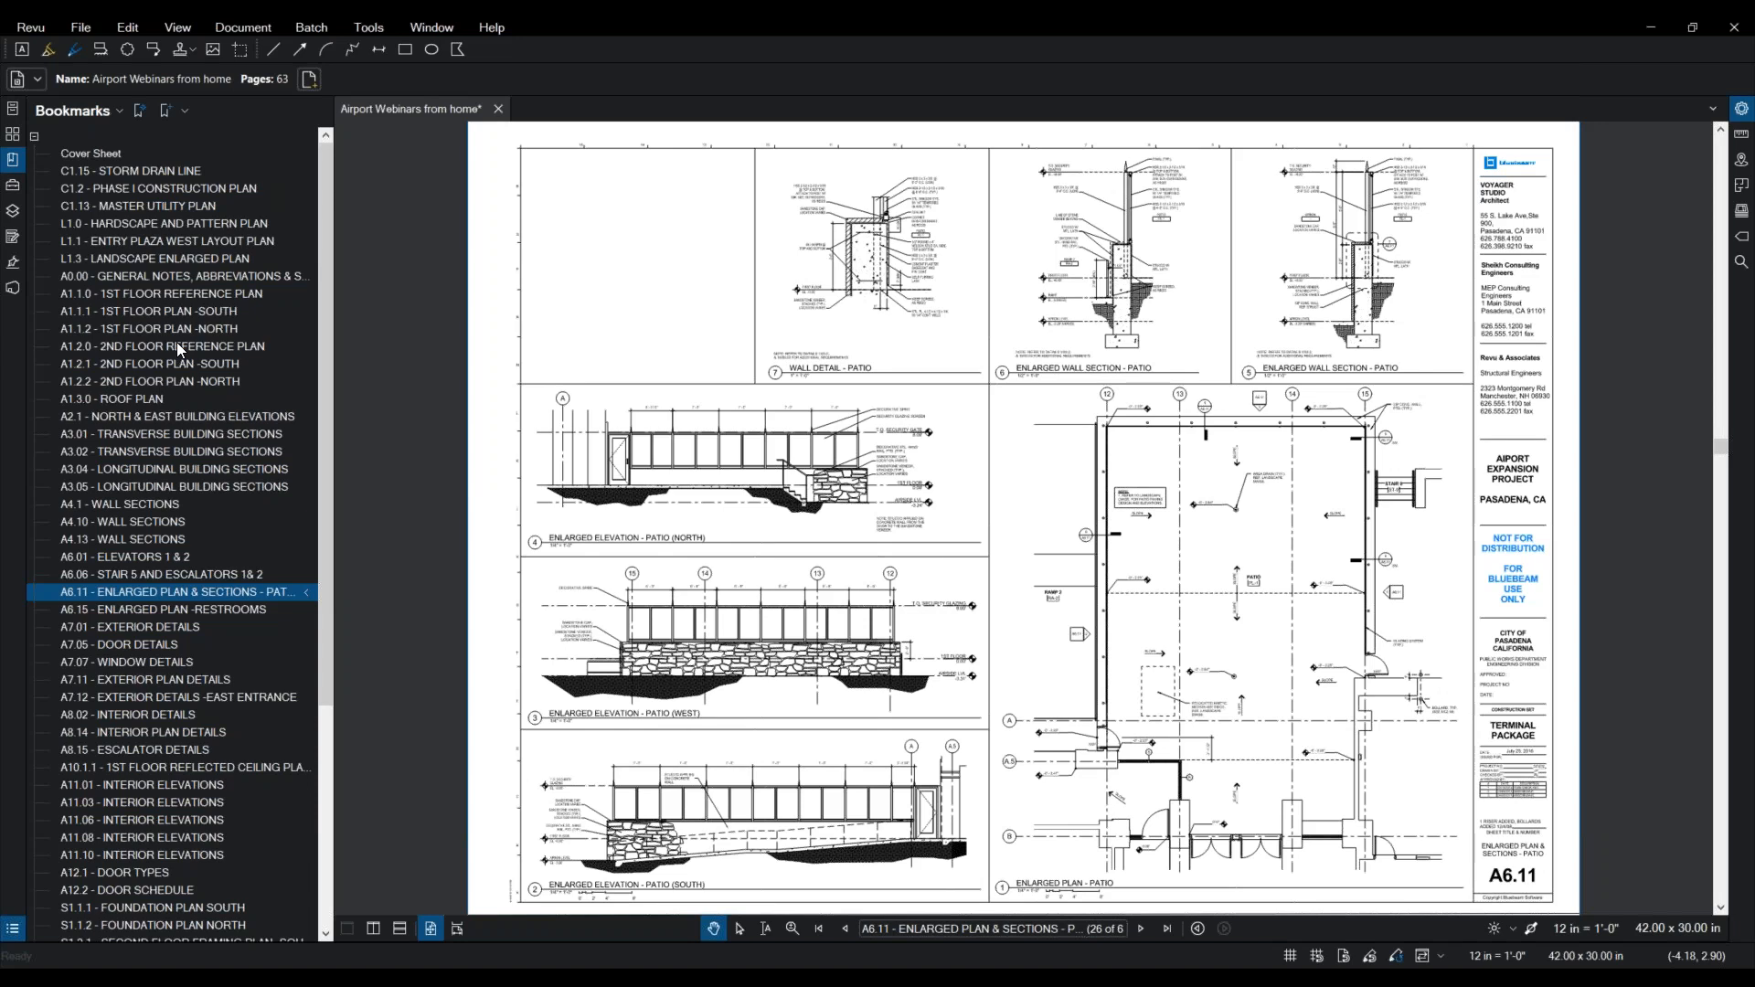
Step: Delete the bookmarks from Cover Sheet through A0.00 - GENERAL NOTES
left_click(163, 169)
left_click(155, 155)
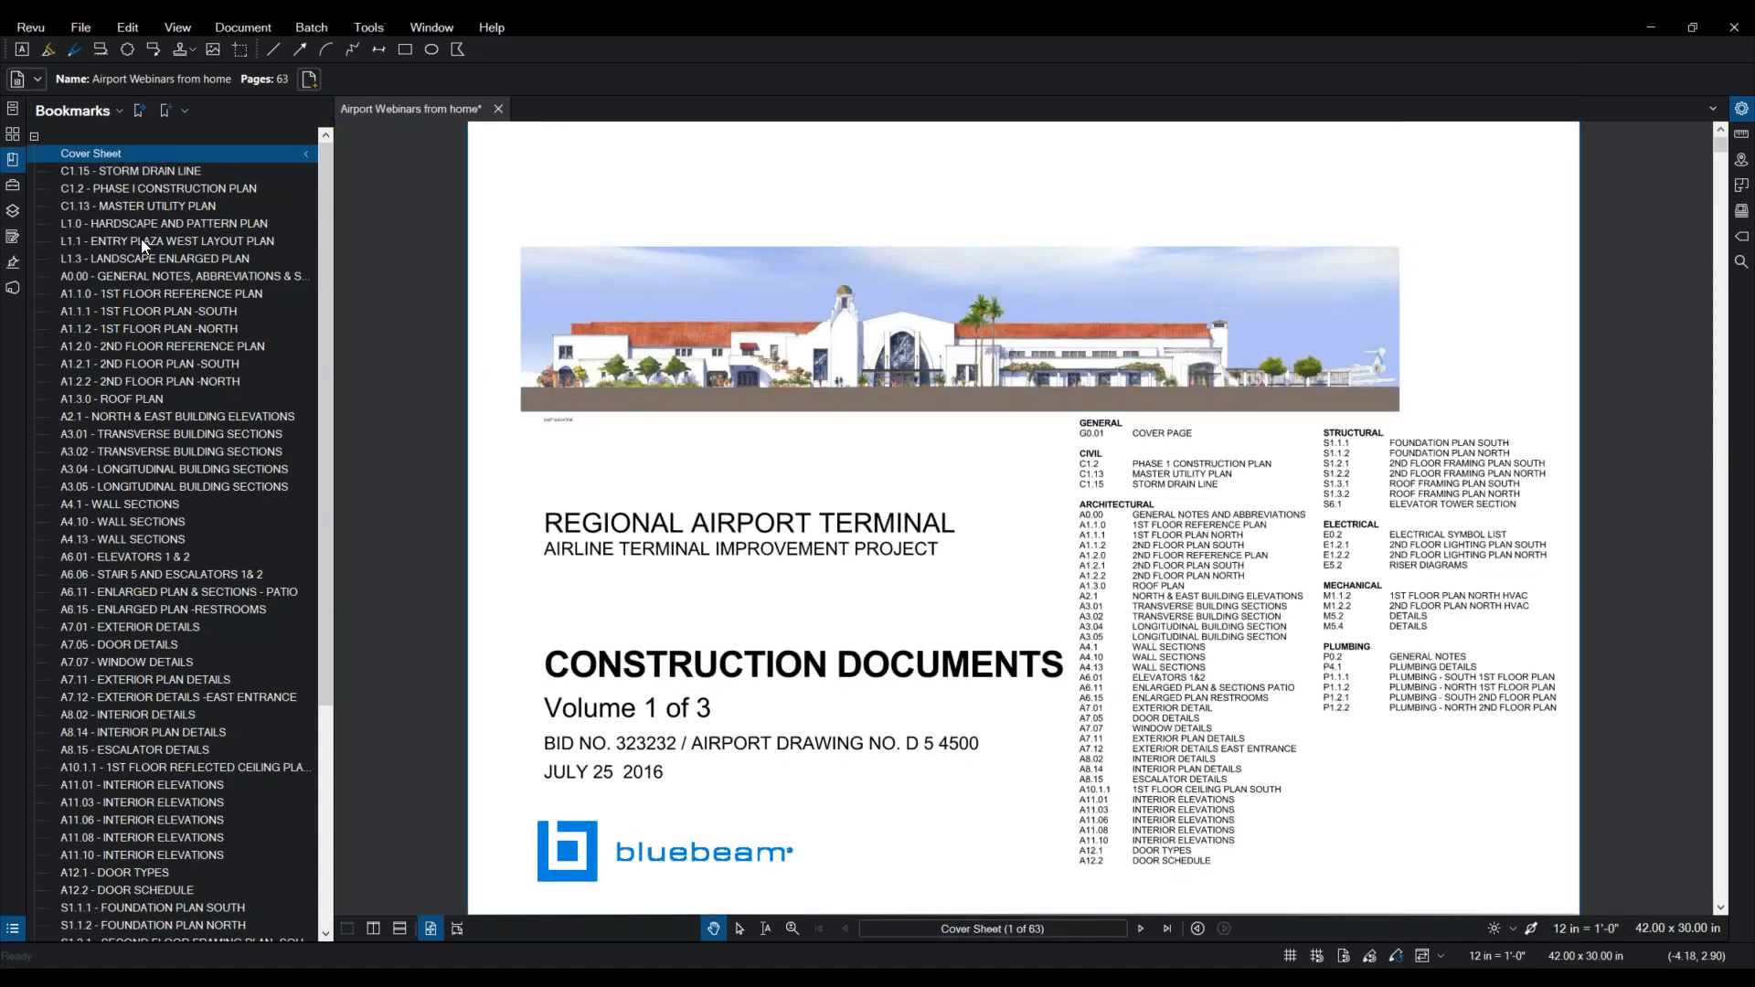
left_click(151, 283, "shift")
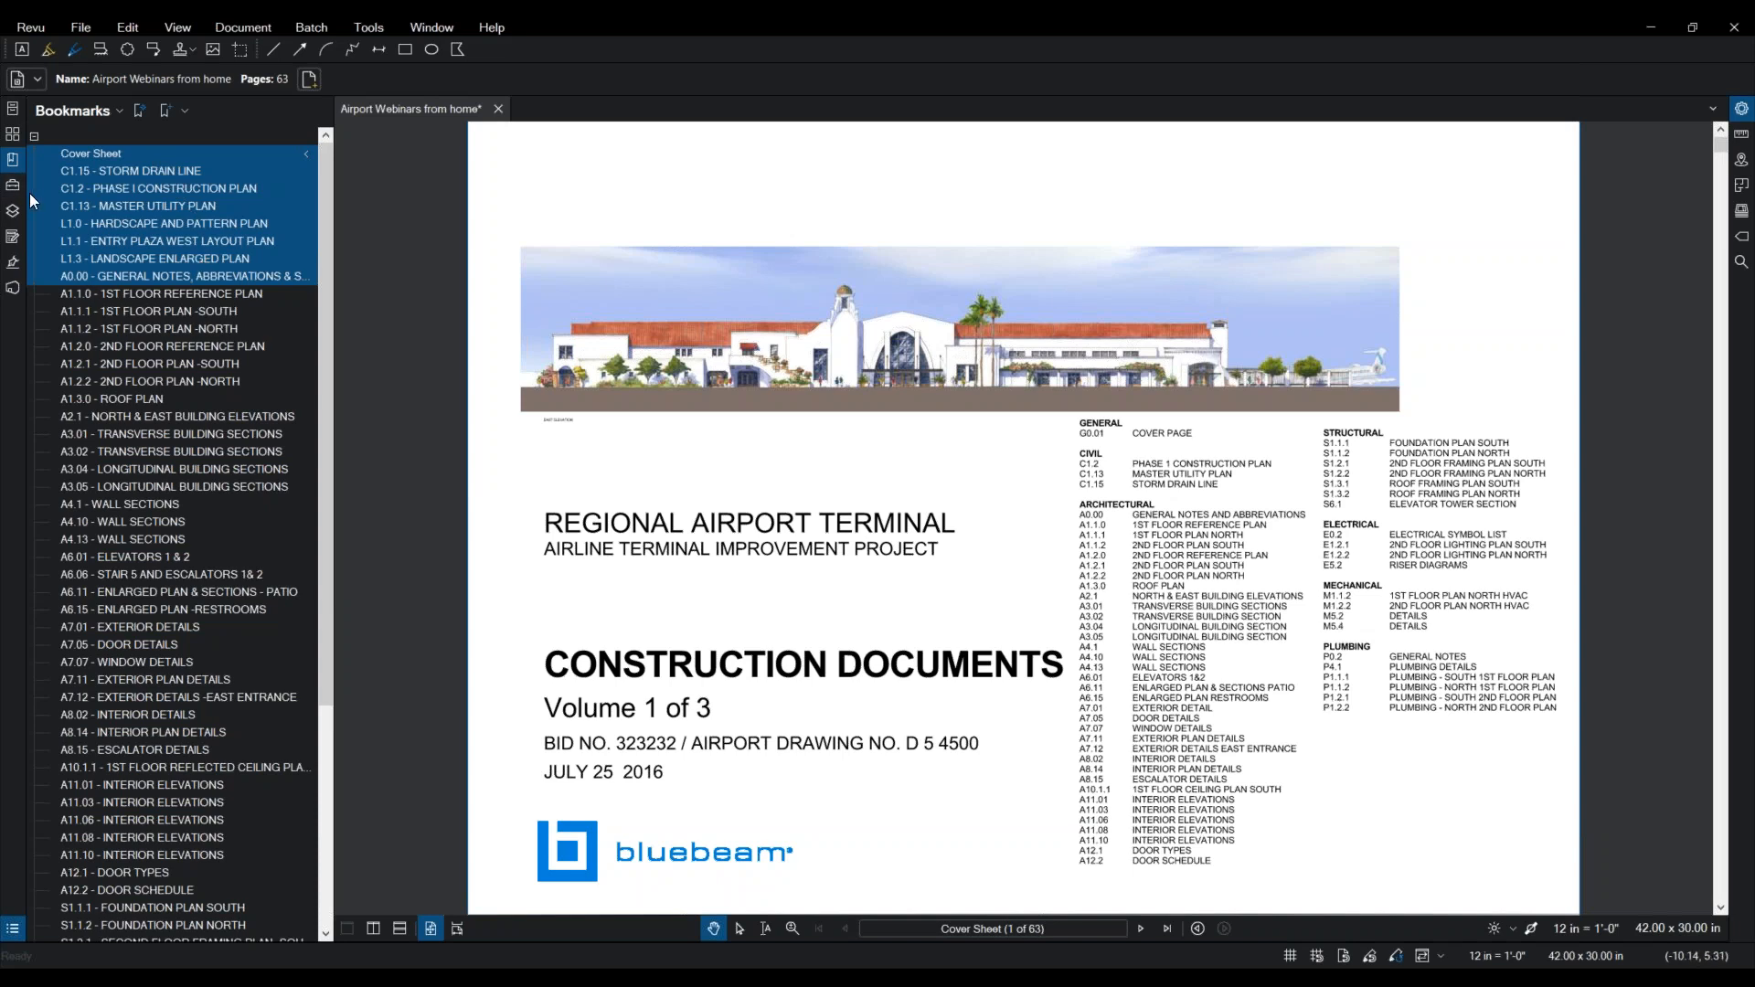
key("Delete")
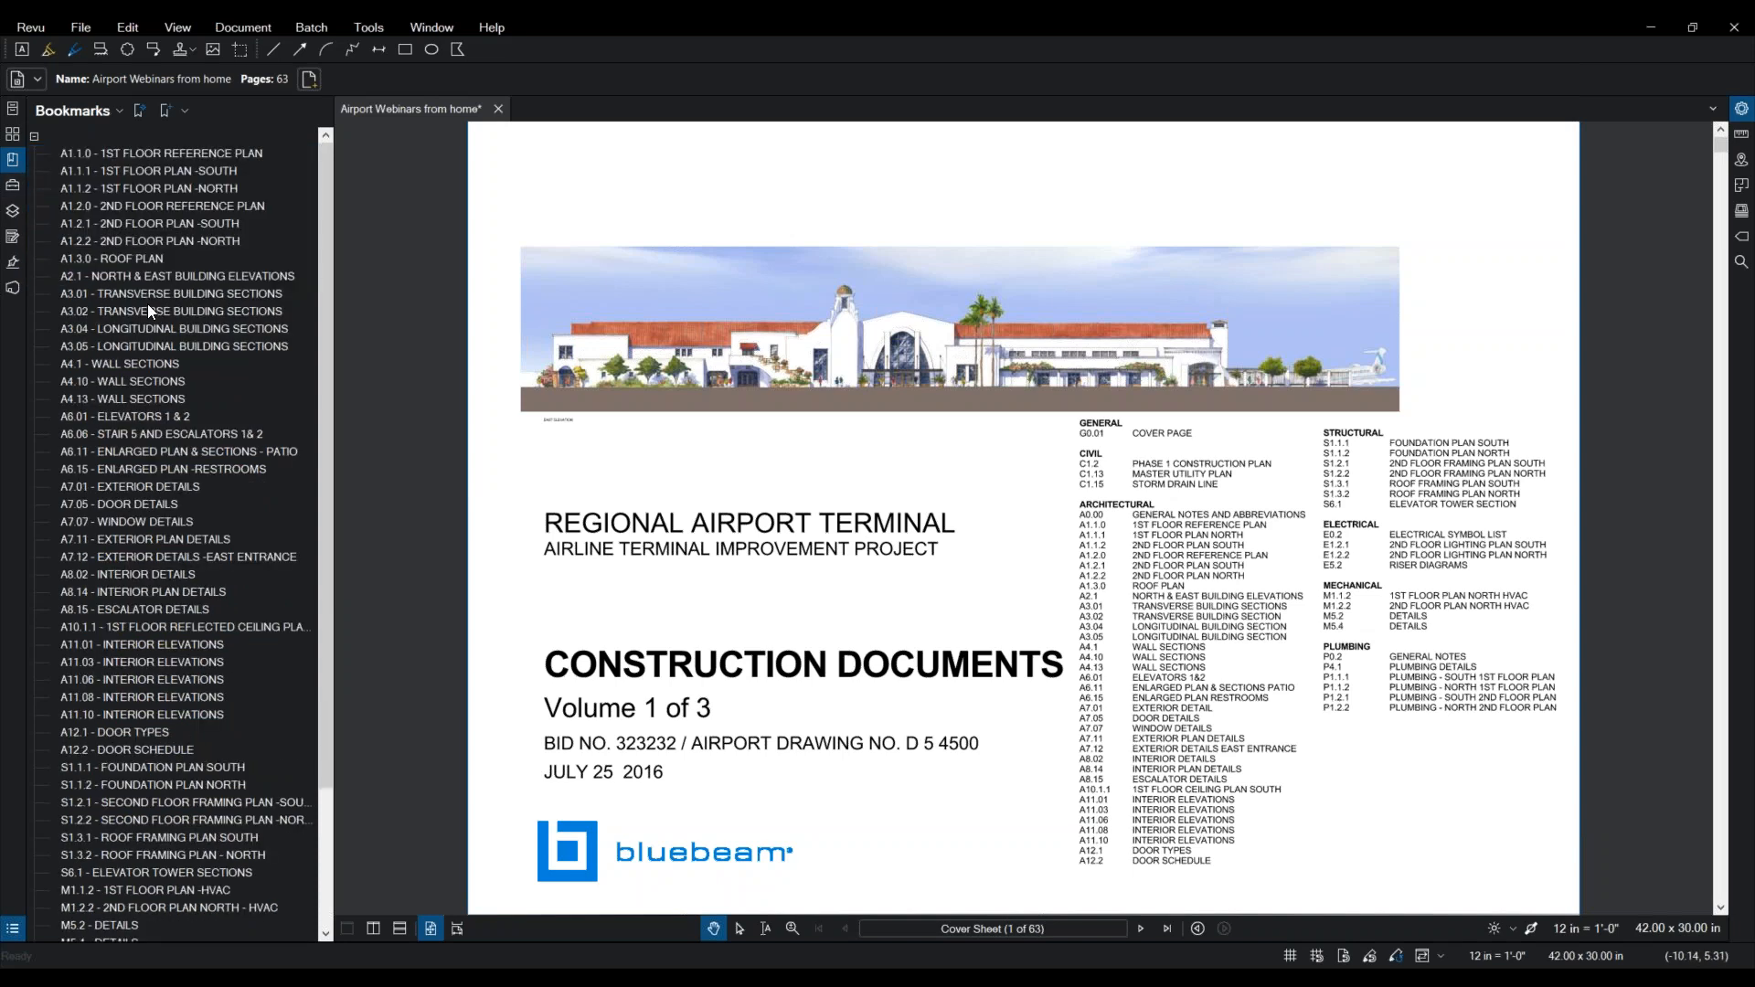
Step: Delete the bookmarks from A3.01 - TRANSVERSE BUILDING SECTIONS through S6.1 - ELEVATOR TOWER SECTIONS
left_click(148, 293)
scroll(168, 490, "down", 3)
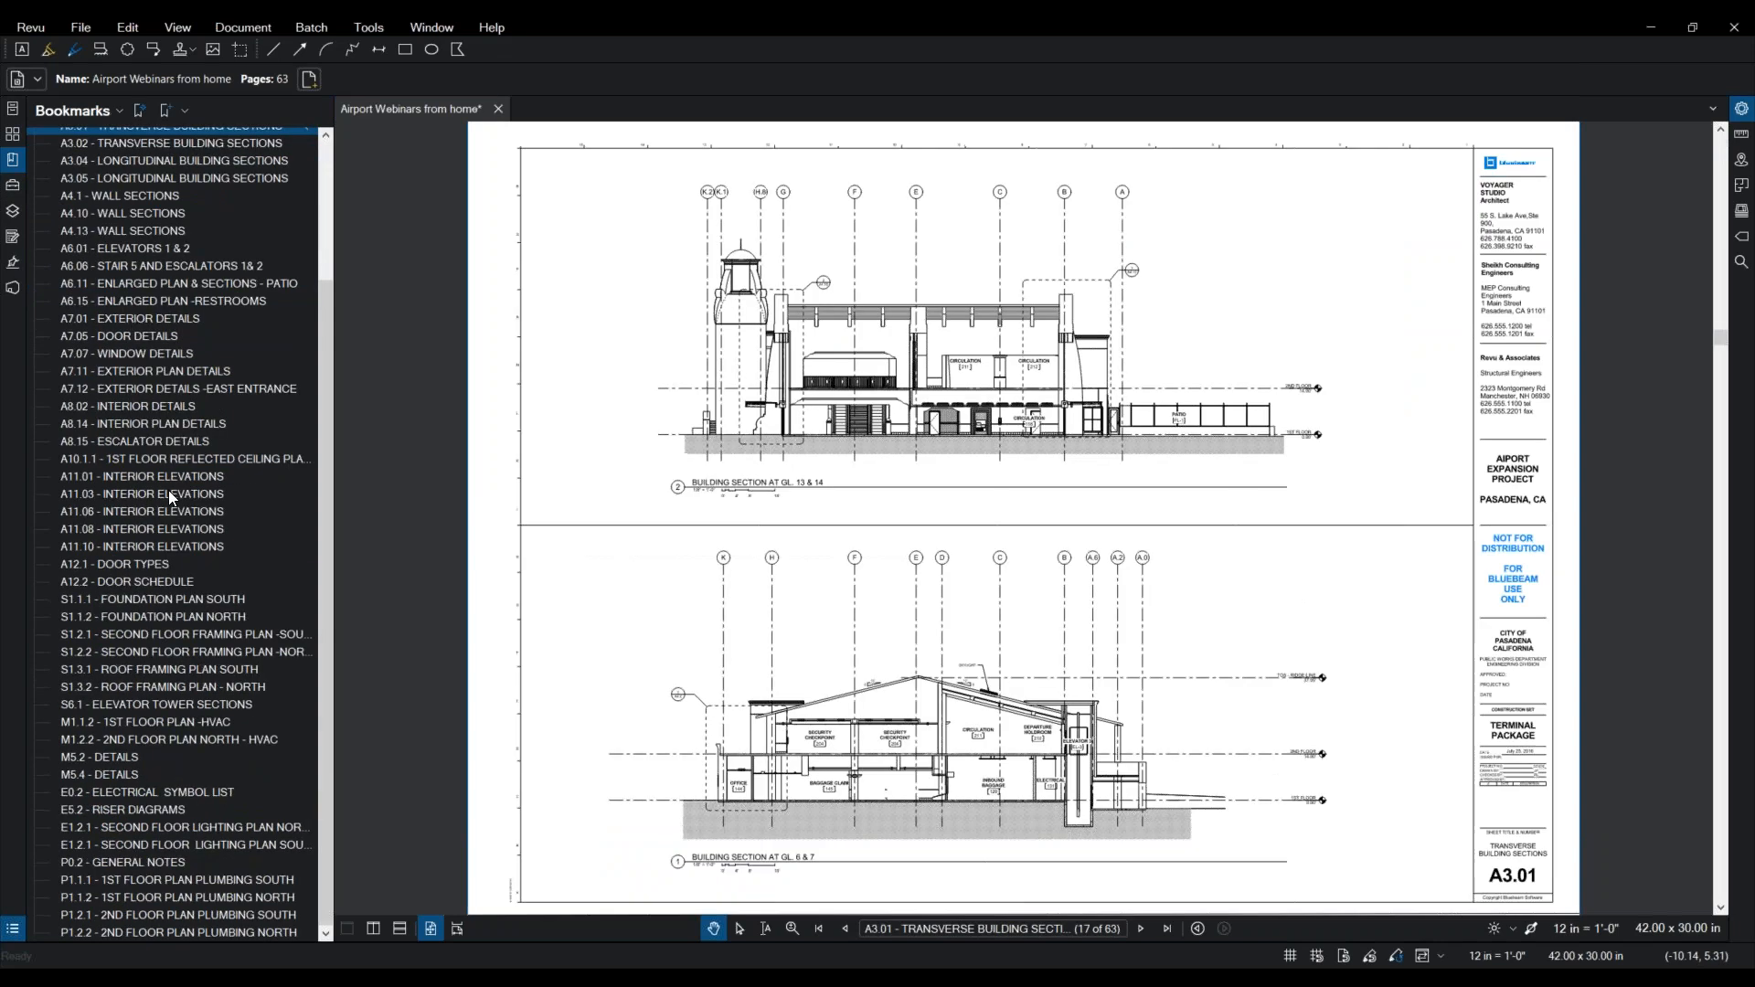
left_click(129, 702, "shift")
key("Delete")
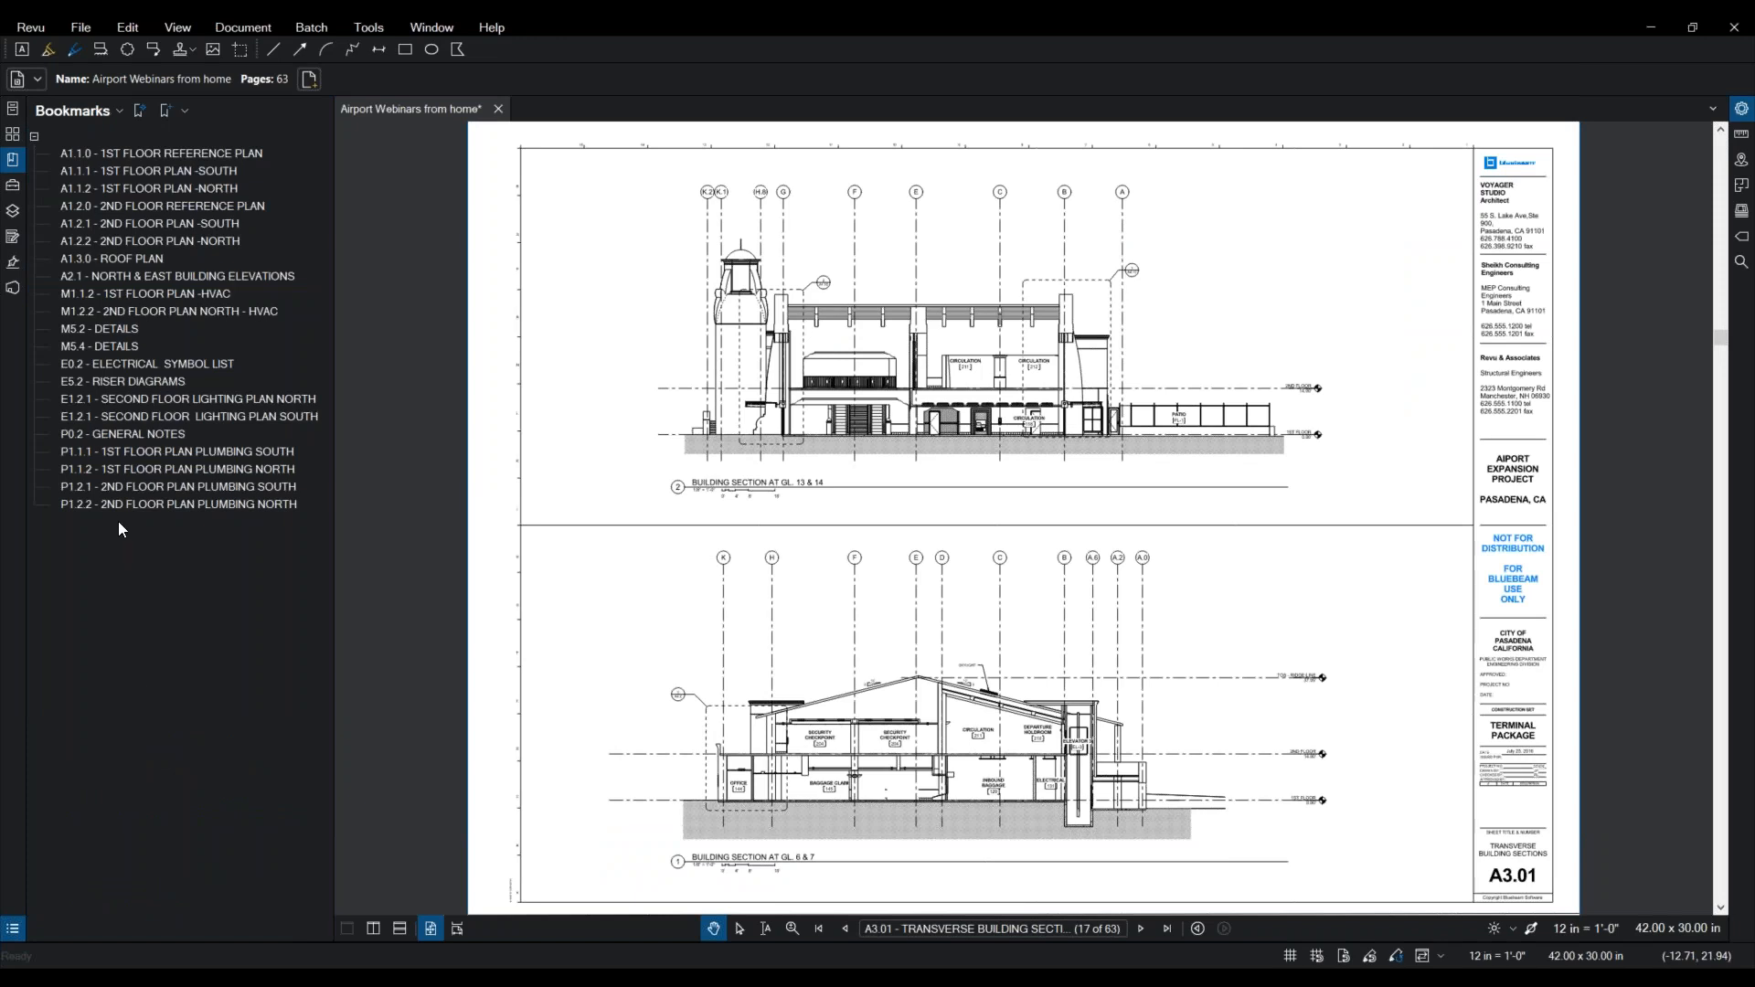
Step: Delete the electrical and plumbing bookmarks from E0.2 - ELECTRICAL SYMBOL LIST through P1.2.2 - 2ND FLOOR PLAN PLUMBING NORTH
left_click(115, 362)
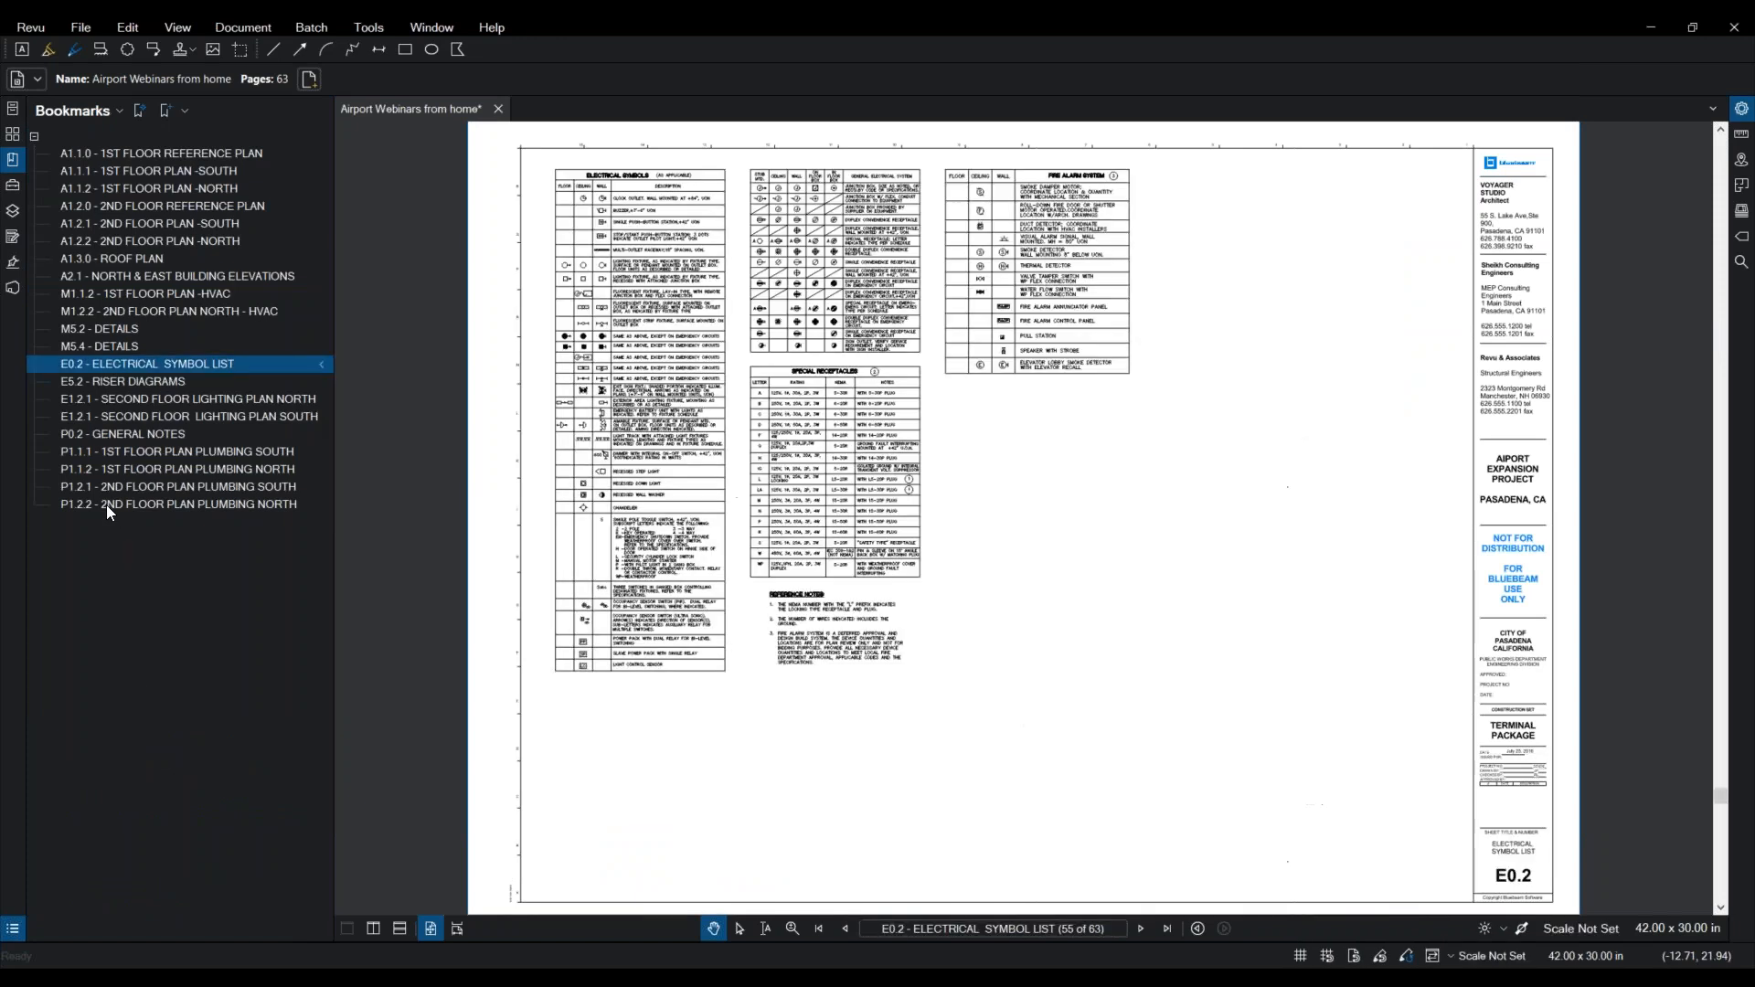
left_click(106, 505, "shift")
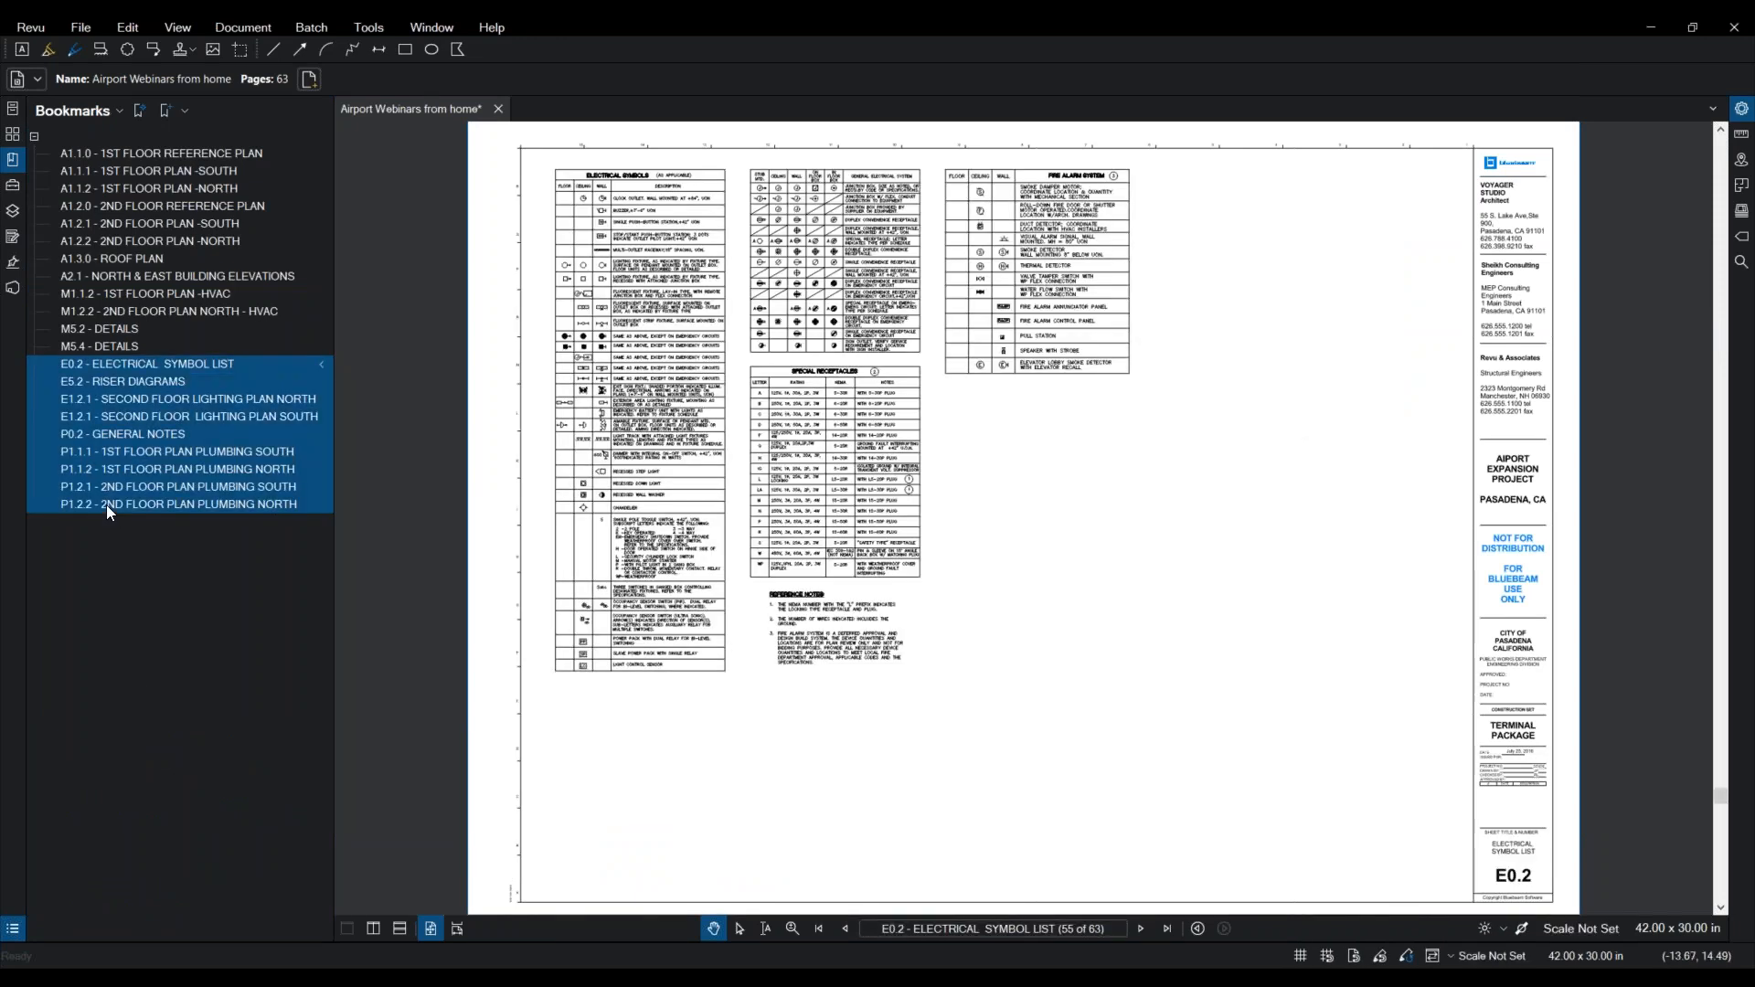
key("Delete")
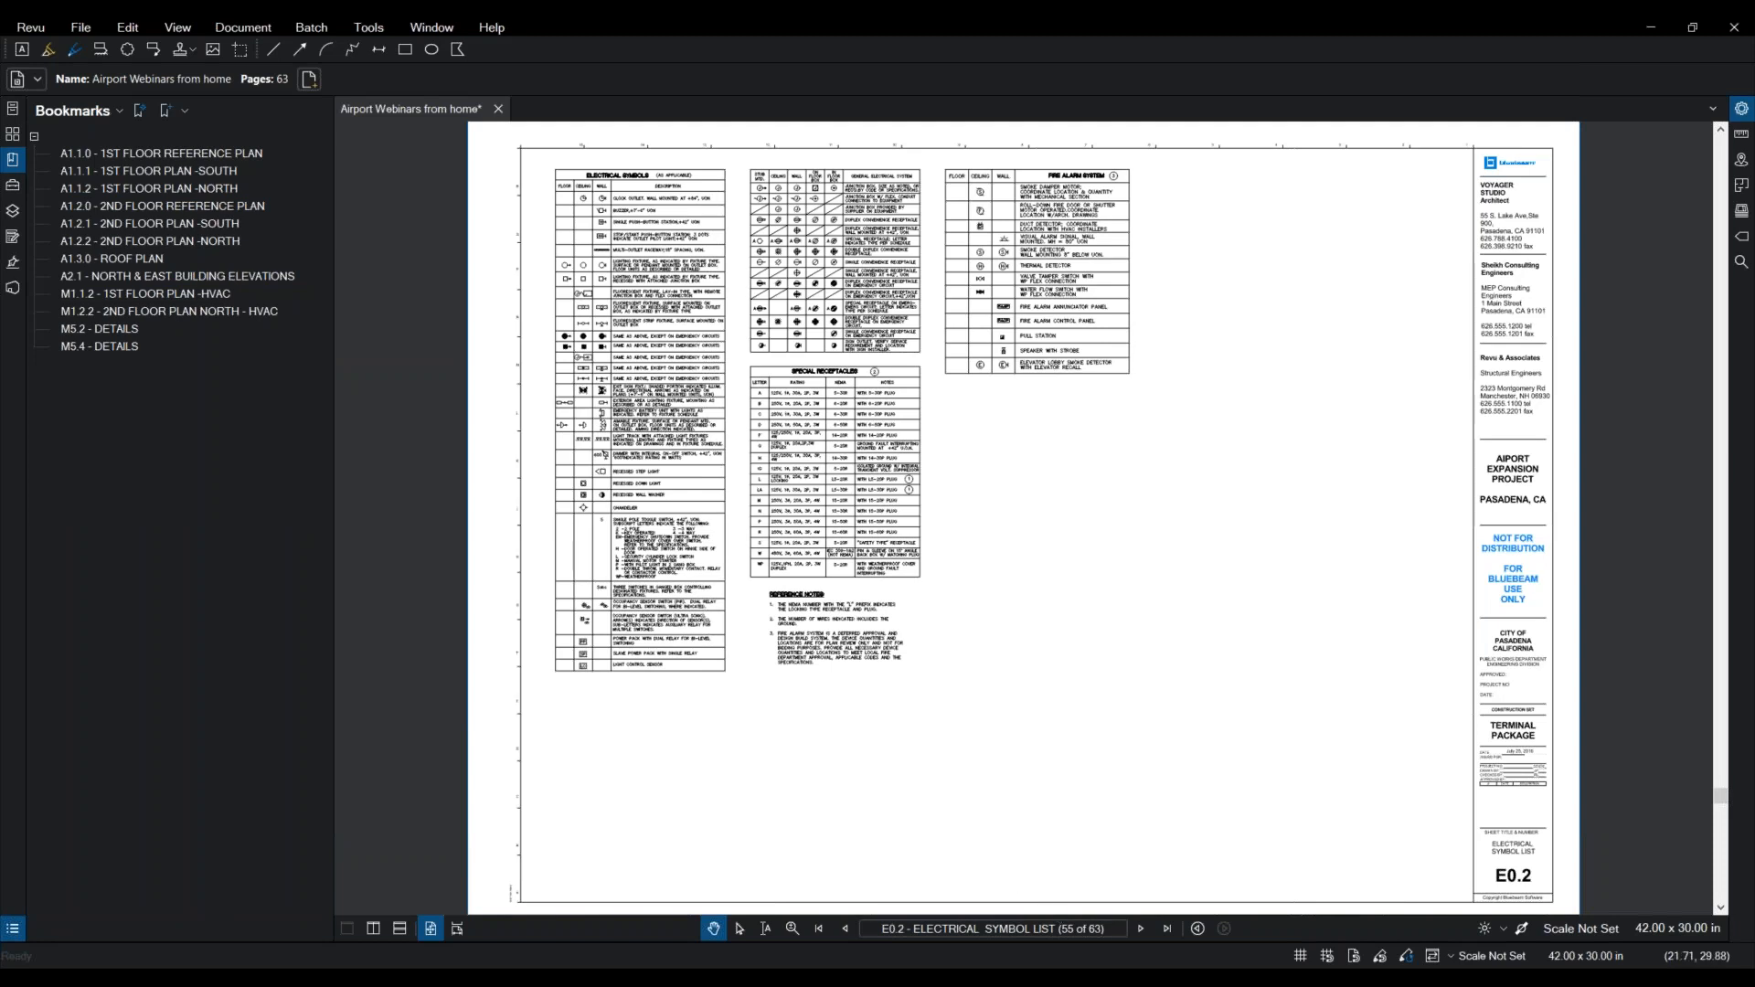
Step: Check the page thumbnails from the plumbing sheets back to the Cover Sheet and return to the bookmark list
left_click(1060, 934)
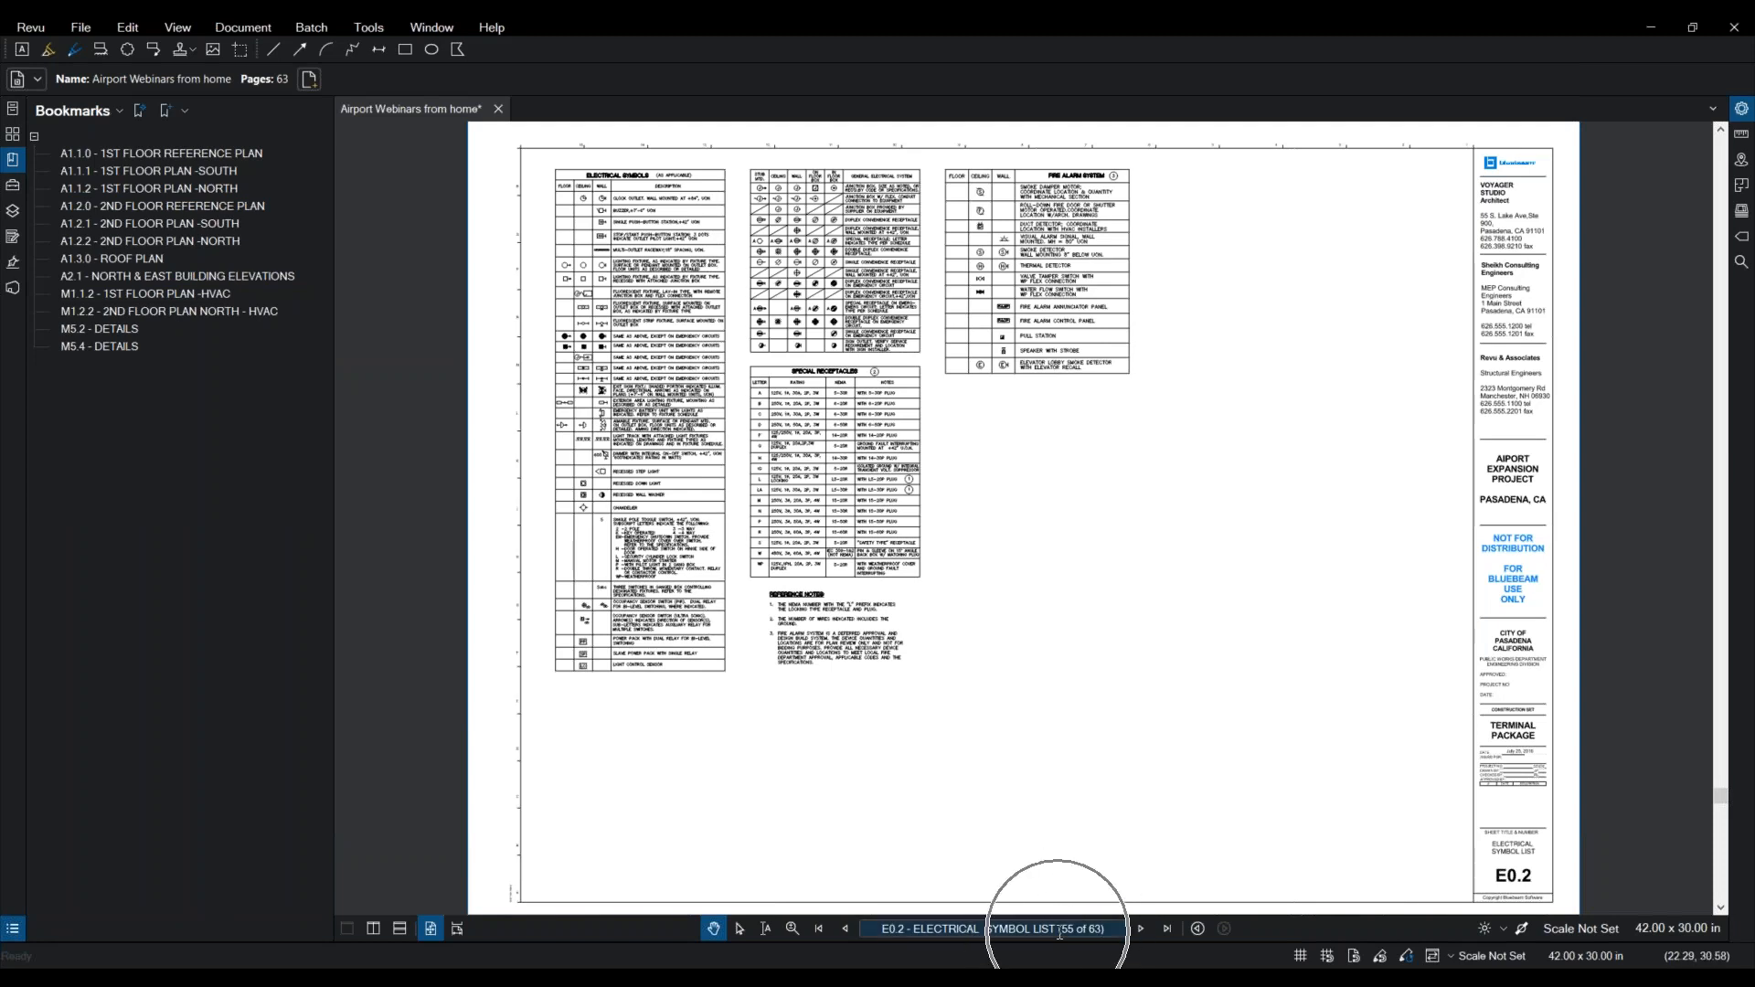
left_click(1060, 933)
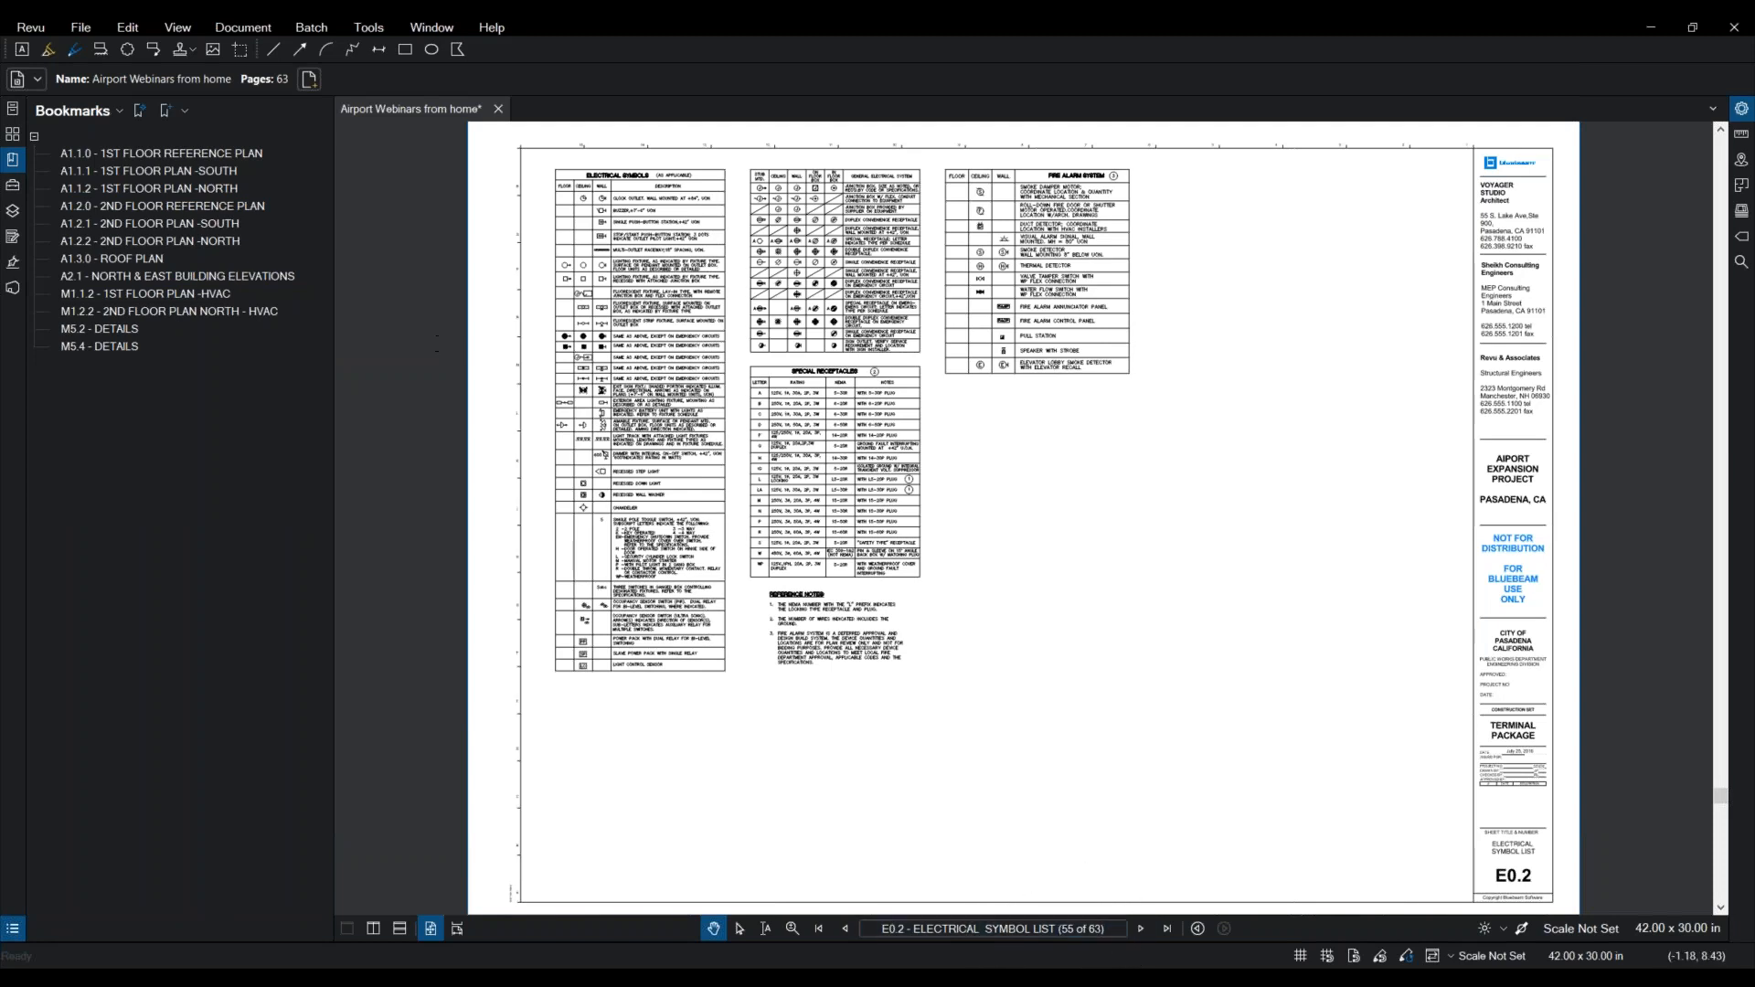
left_click(13, 133)
scroll(203, 340, "up", 3)
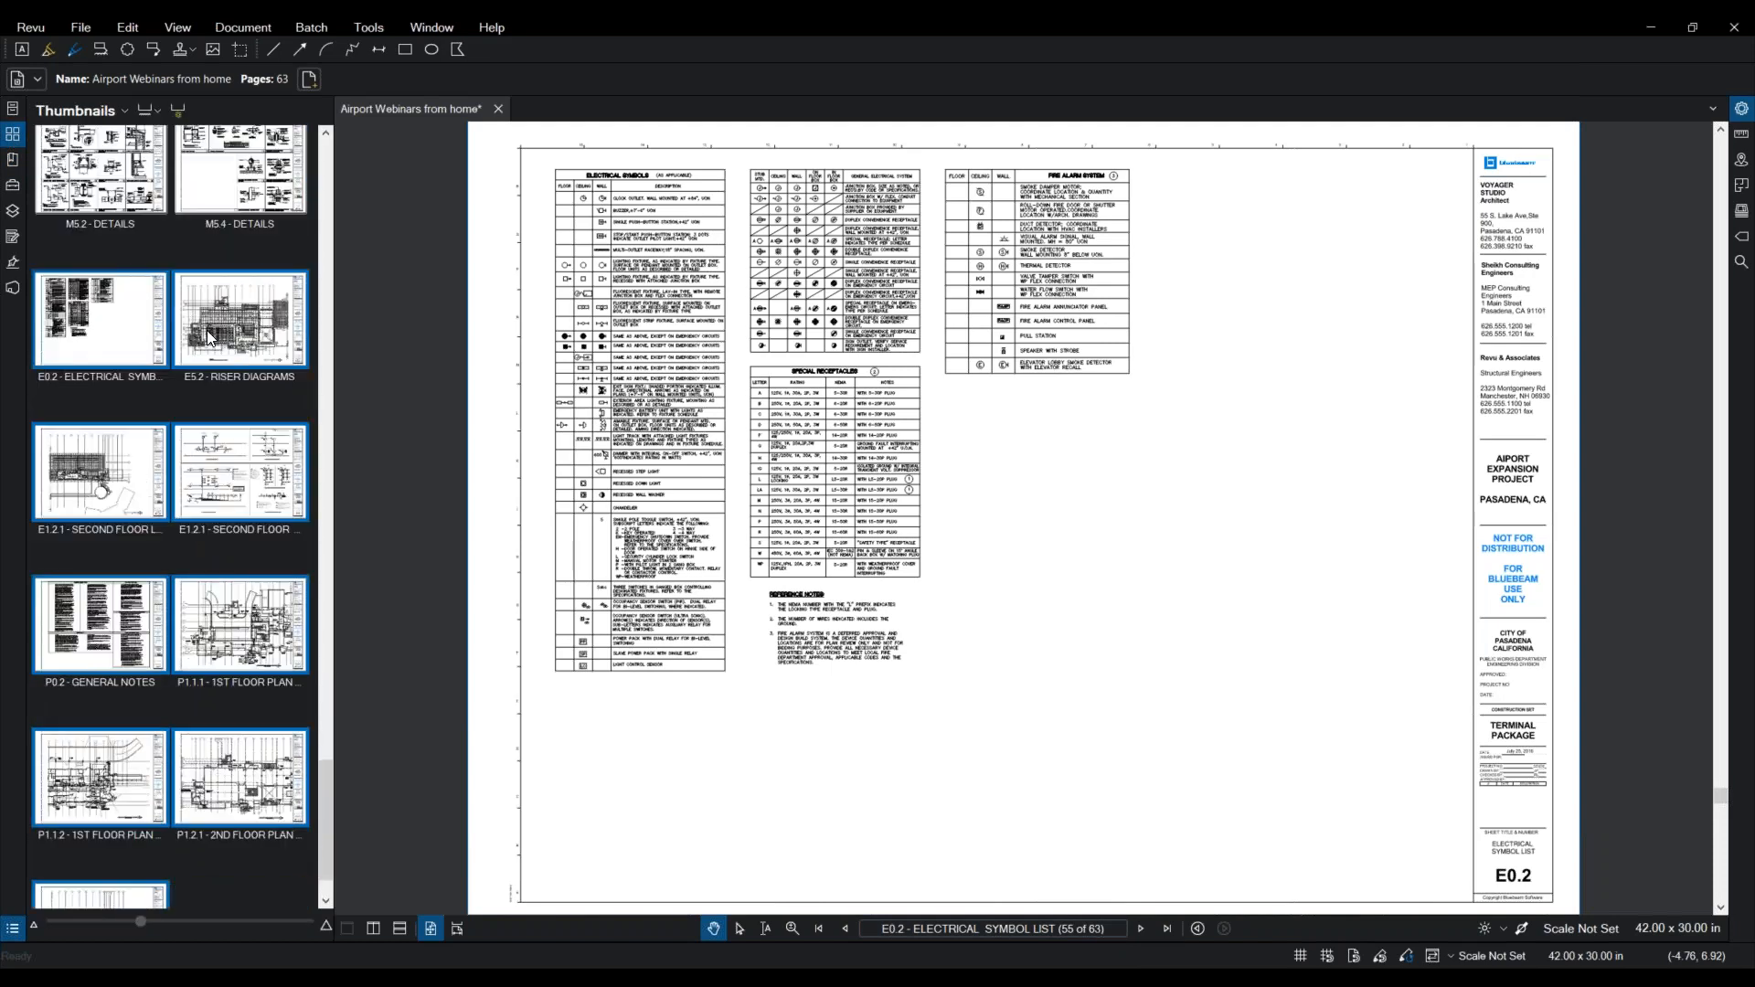
scroll(208, 338, "up", 10)
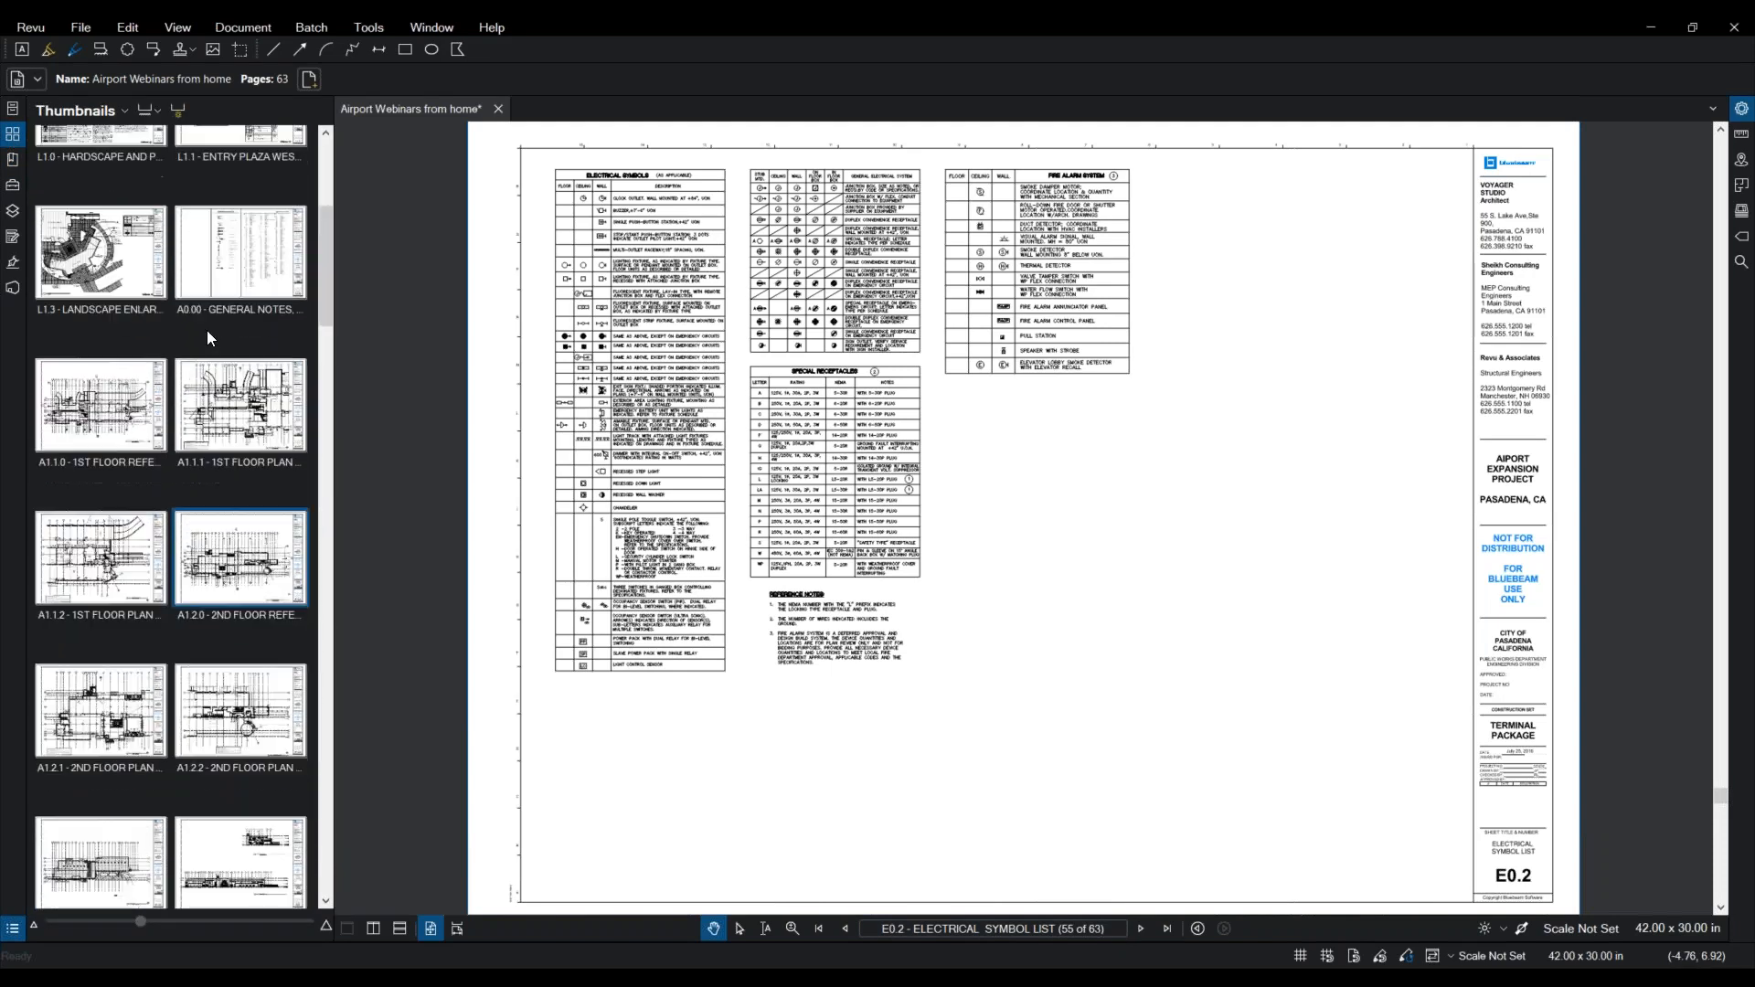
left_click(40, 167)
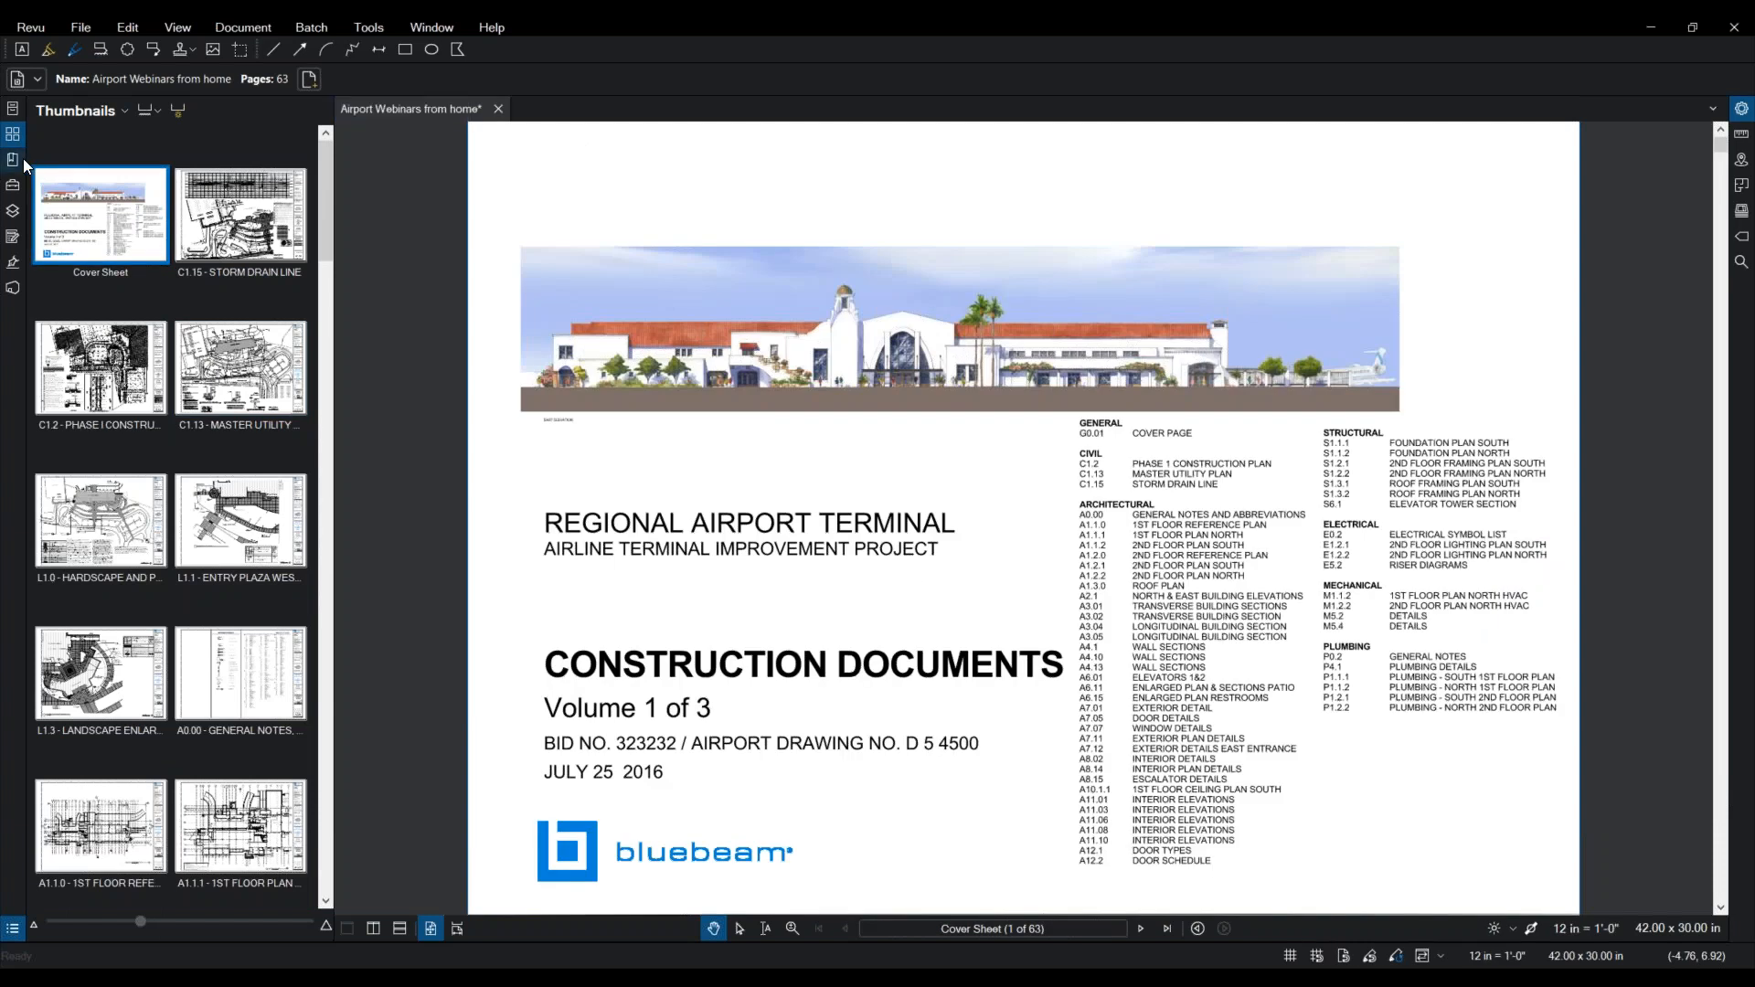
left_click(24, 159)
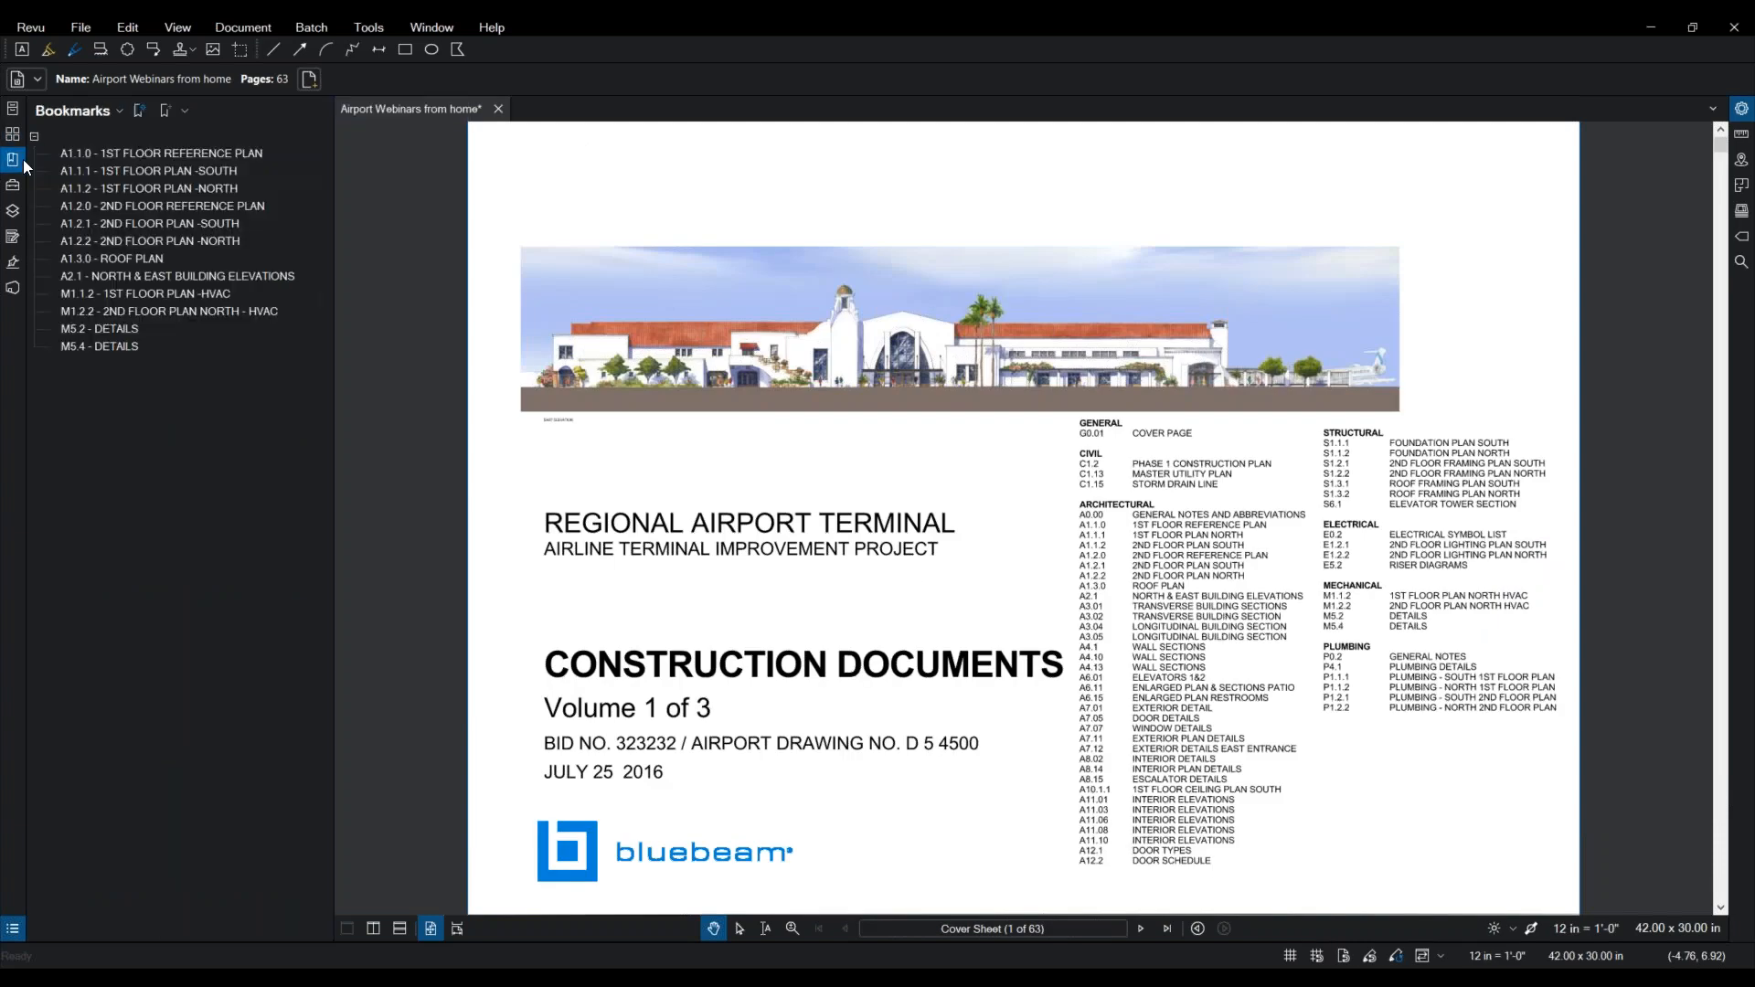
Step: Open sheets A1.1.1, M1.1.2, A1.2.0 and M5.2 one after another through their remaining bookmarks
left_click(189, 173)
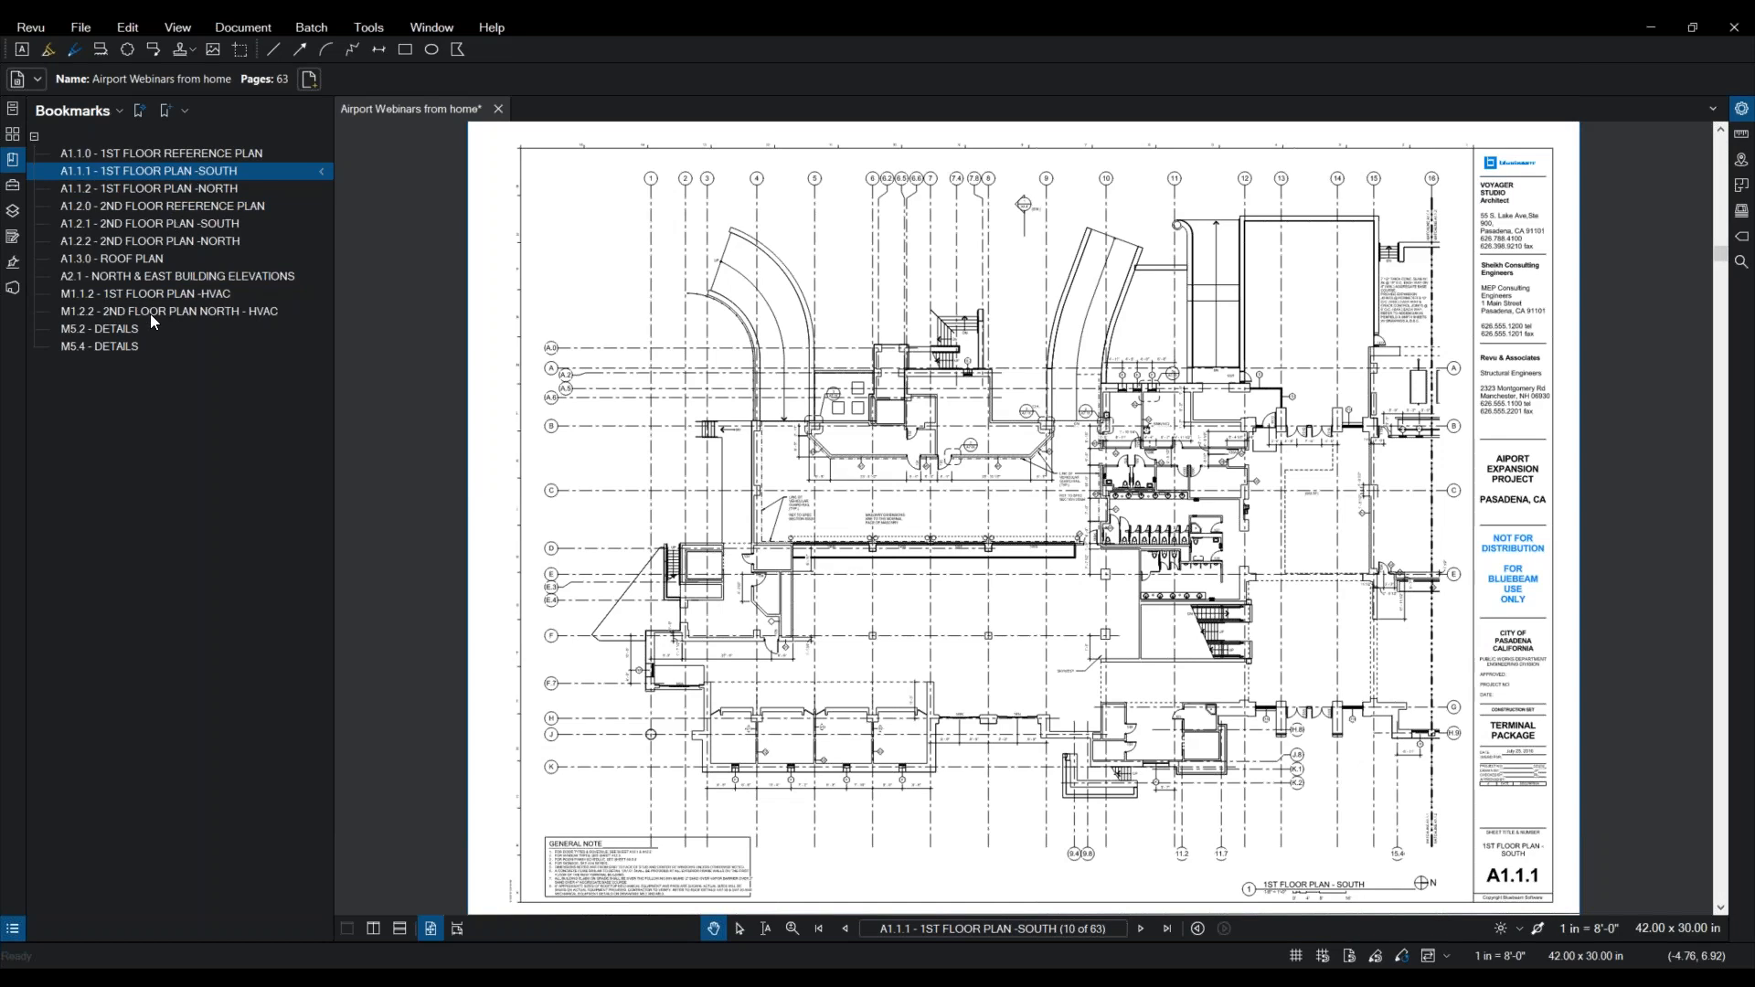
left_click(146, 296)
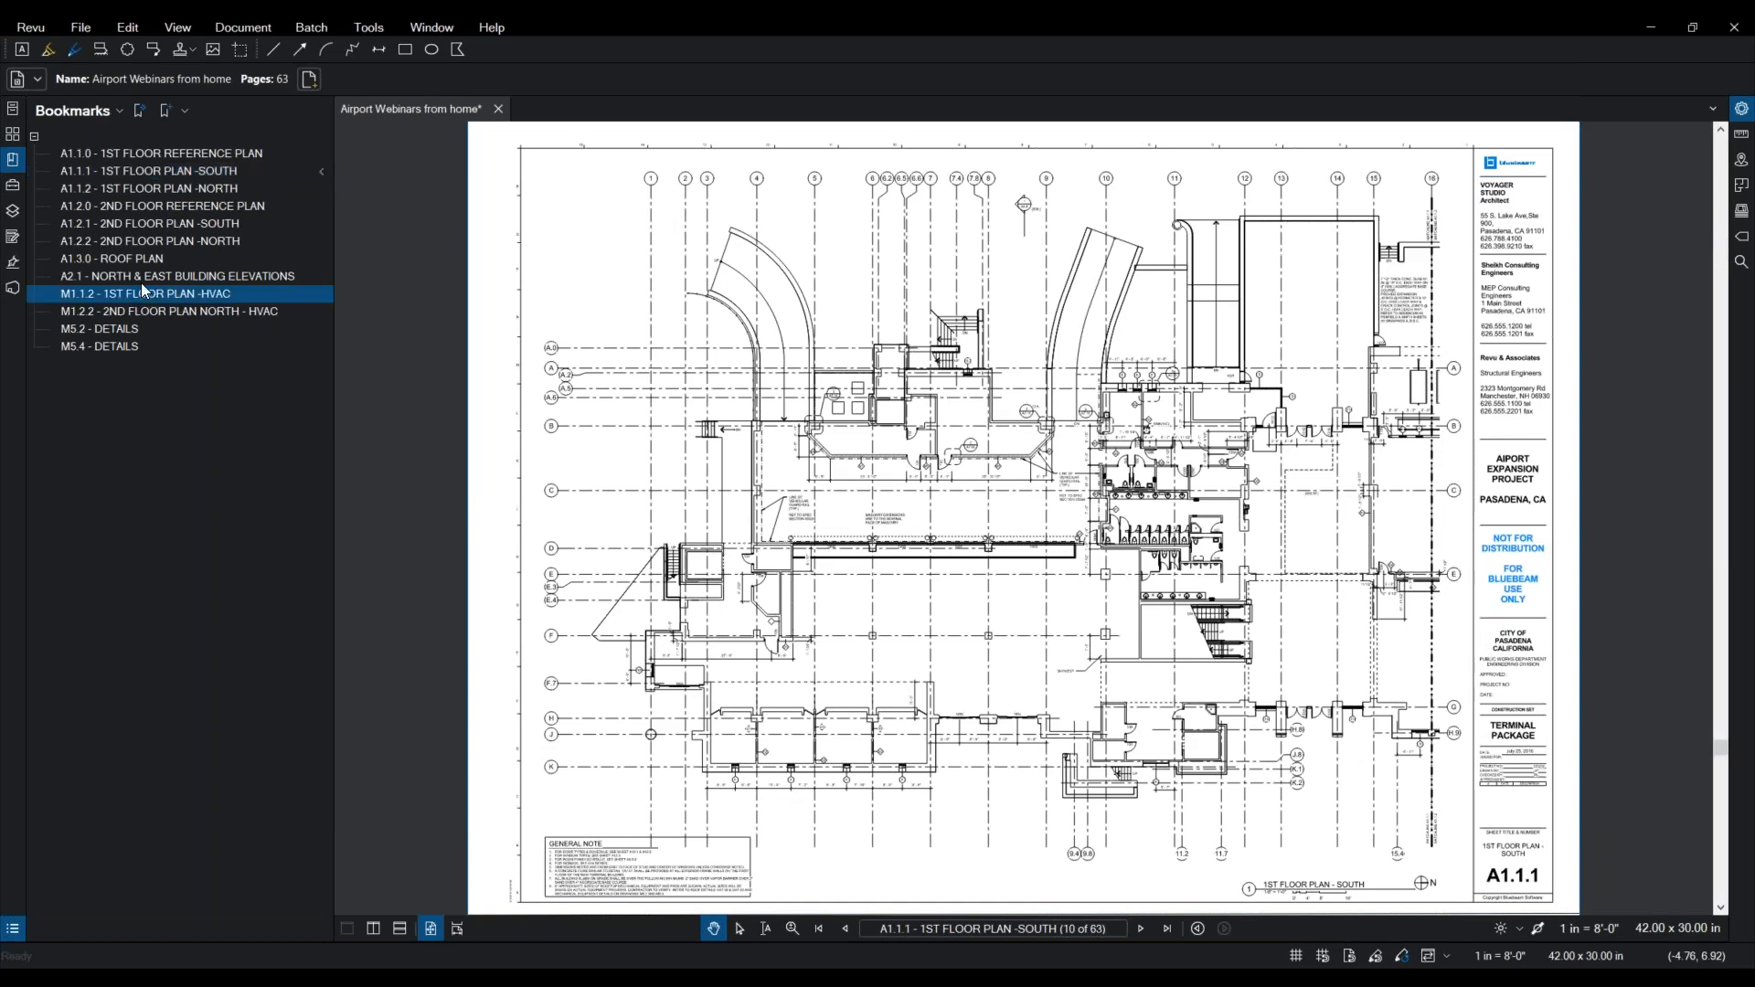
left_click(142, 209)
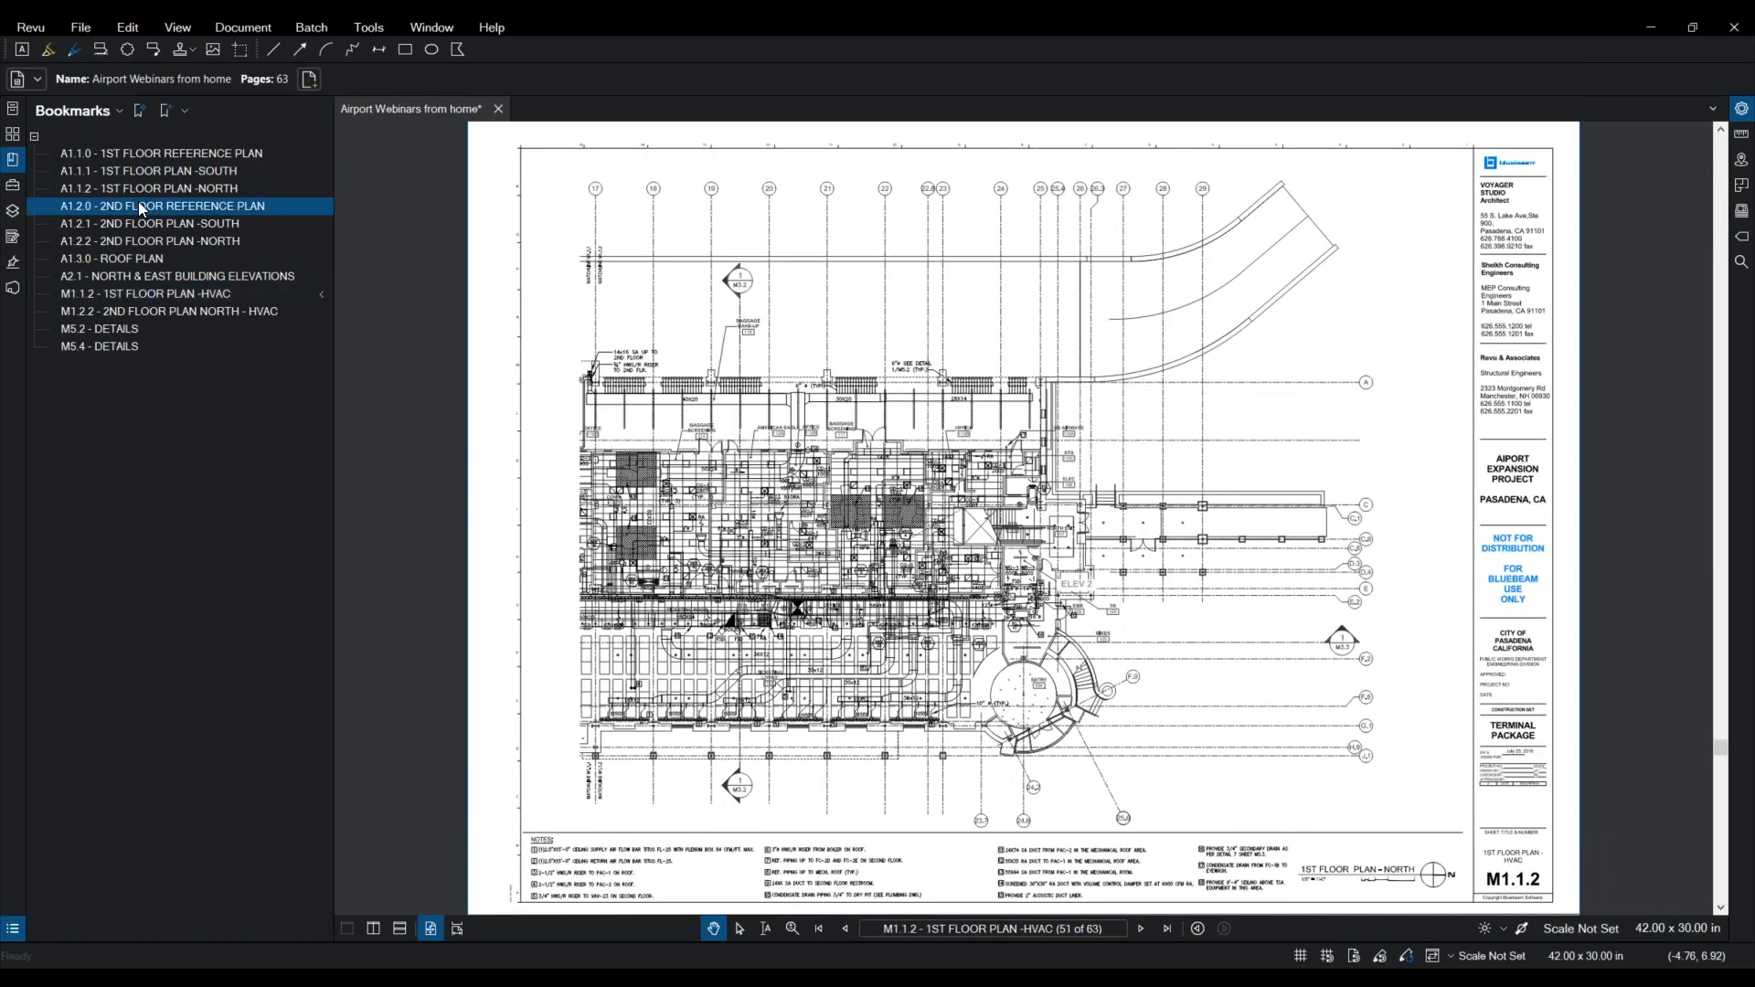
left_click(102, 331)
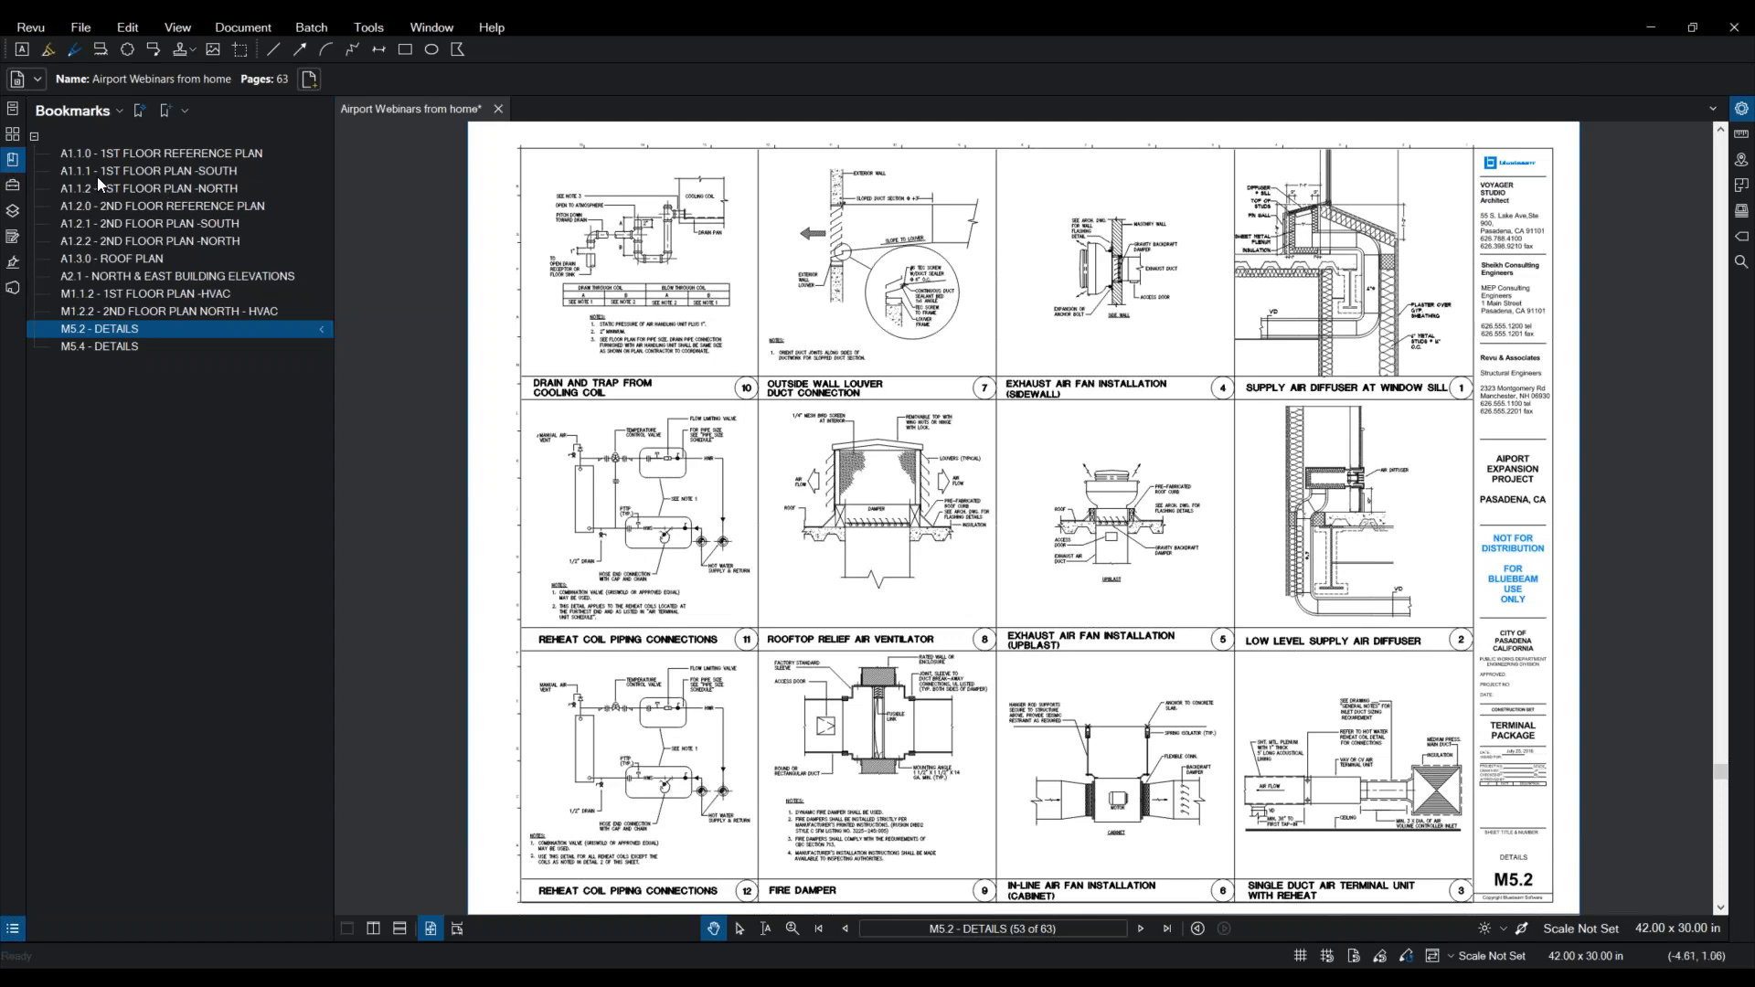
Step: Export the bookmarks as a tree-style PDF in the source file folder with the suffix _Bookmarks, opening the file after creation
left_click(80, 114)
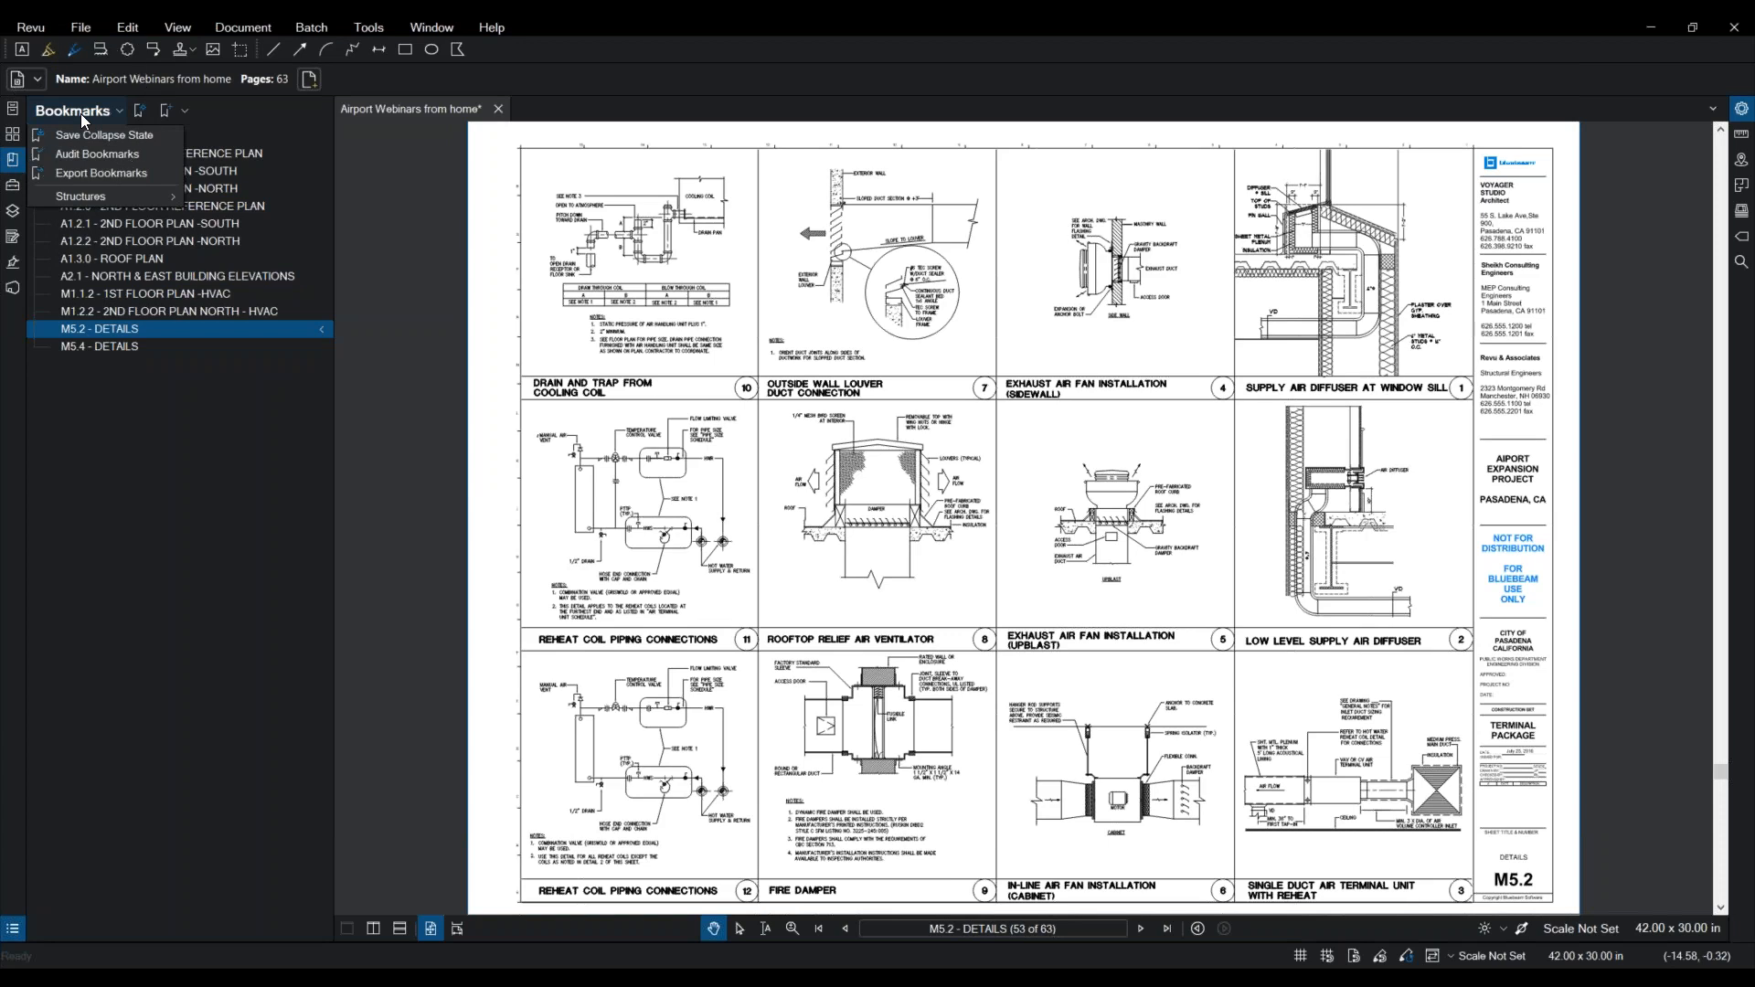
left_click(73, 173)
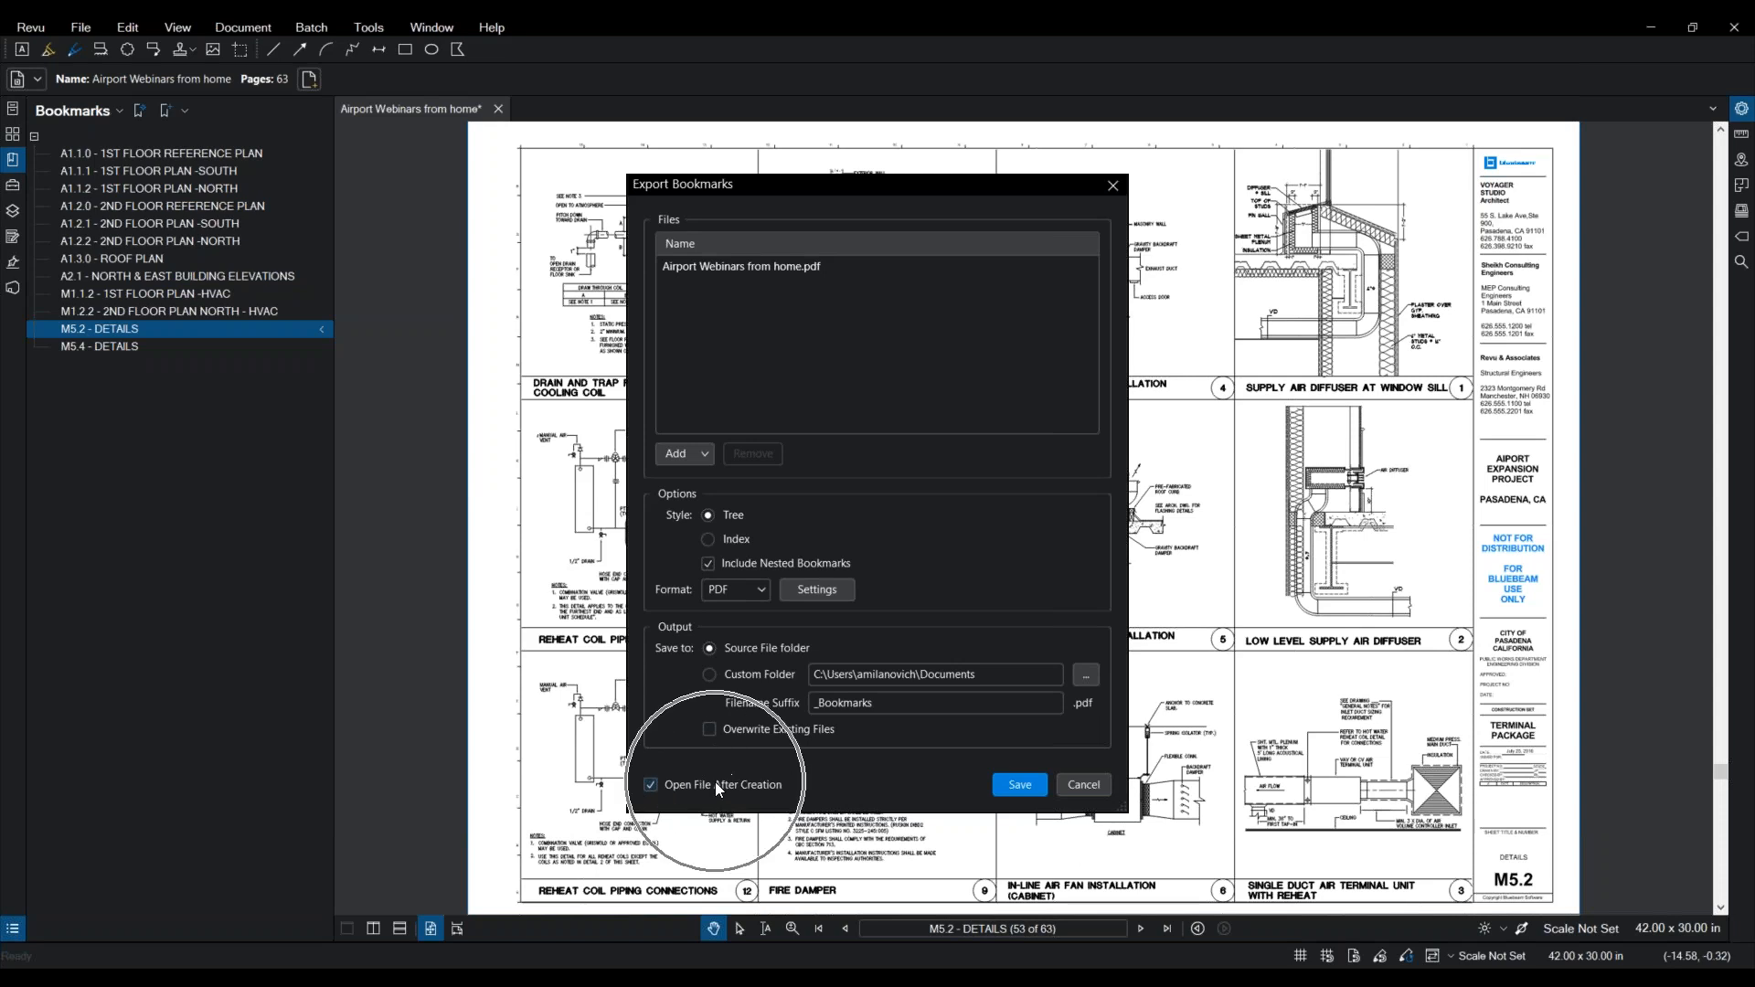
left_click(1021, 784)
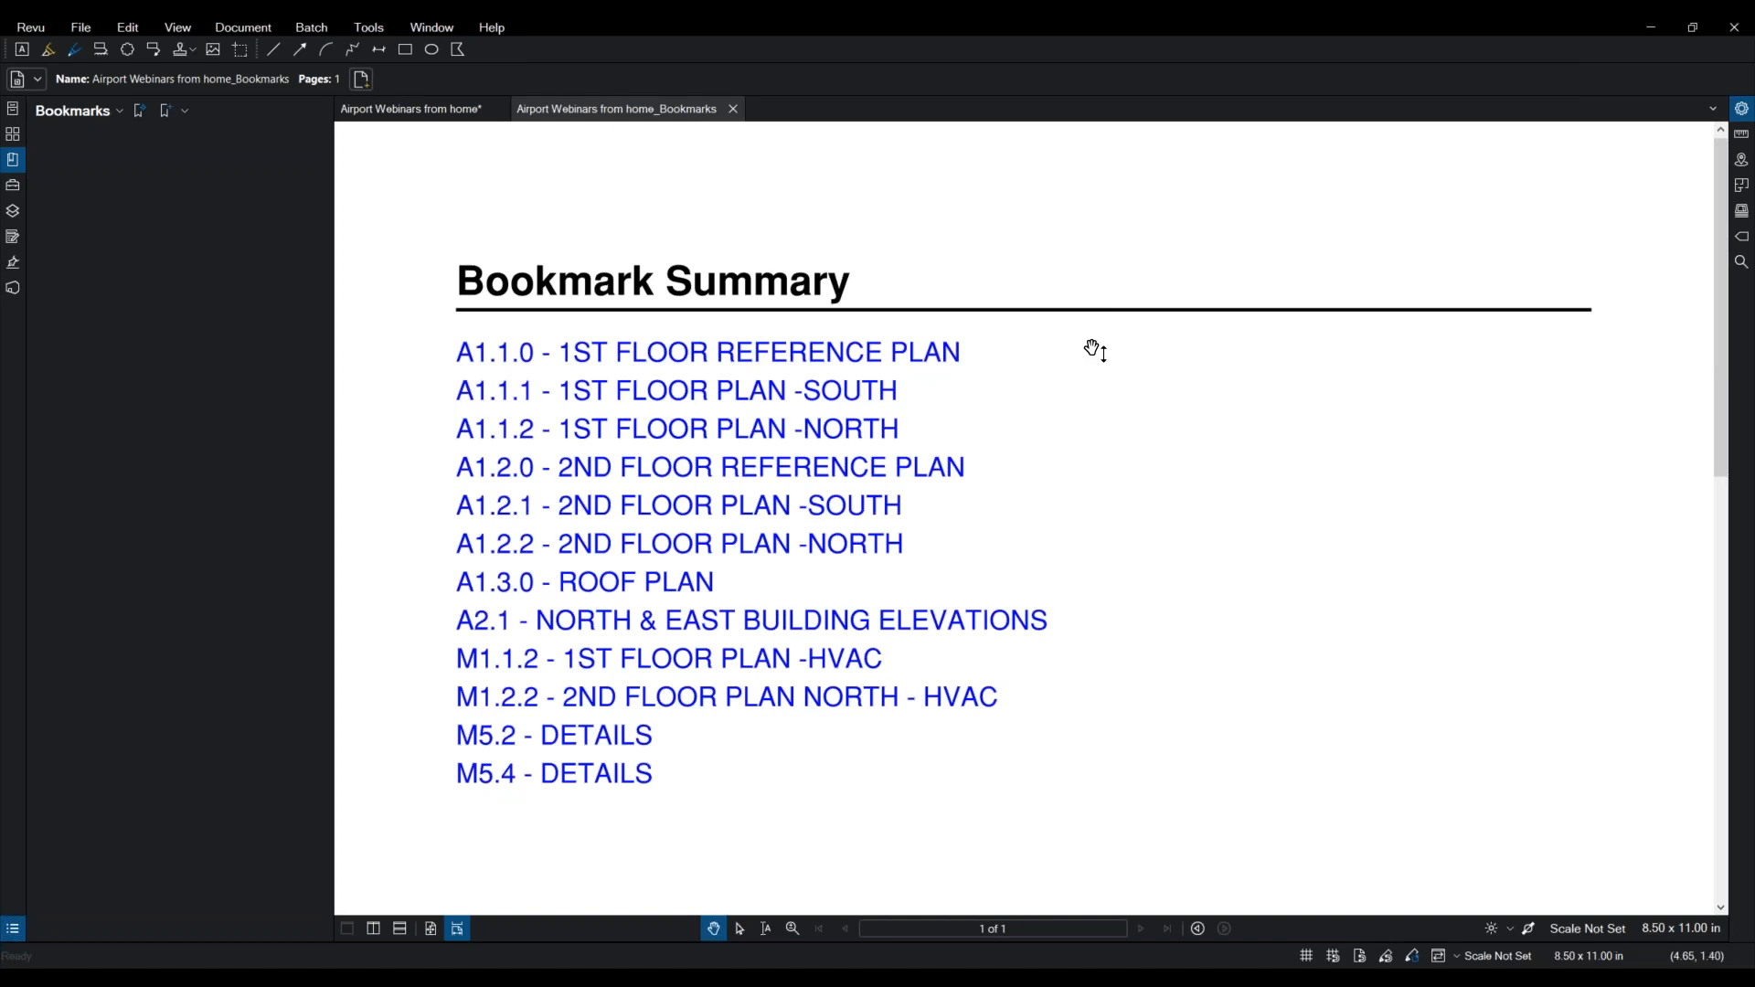
Step: Test the Bookmark Summary links to A1.1.0 and A2.1, returning to the summary file after each one
left_click(739, 357)
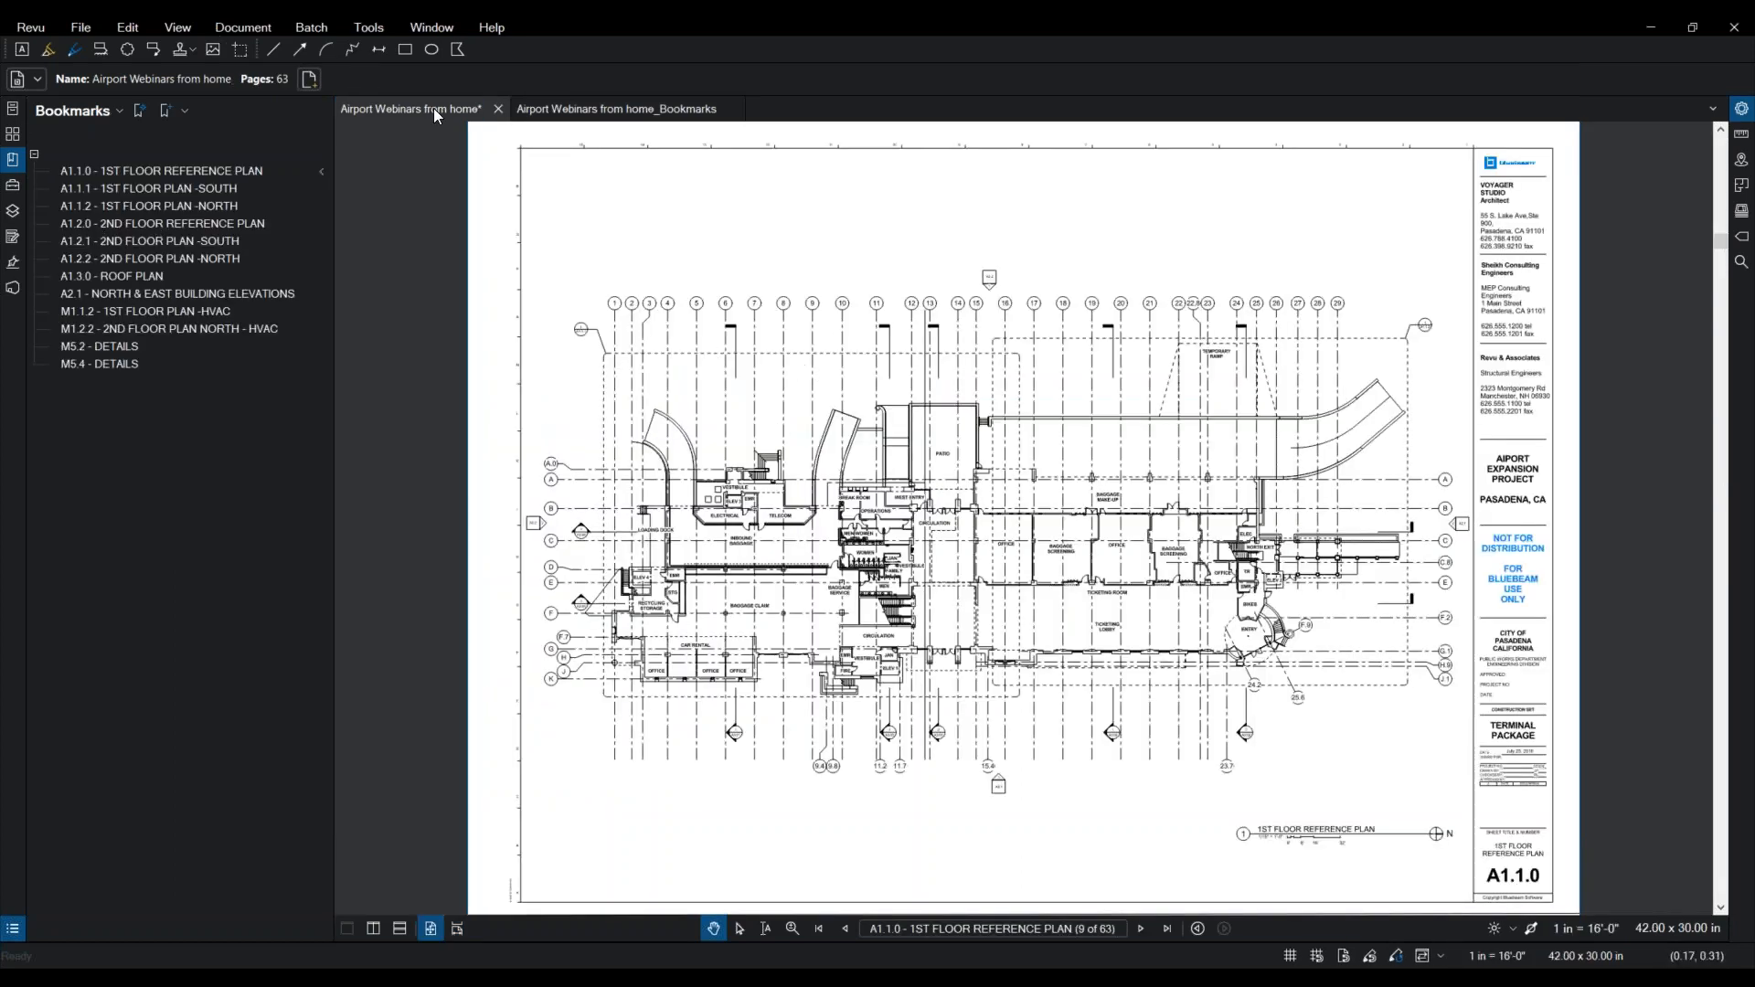
left_click(554, 110)
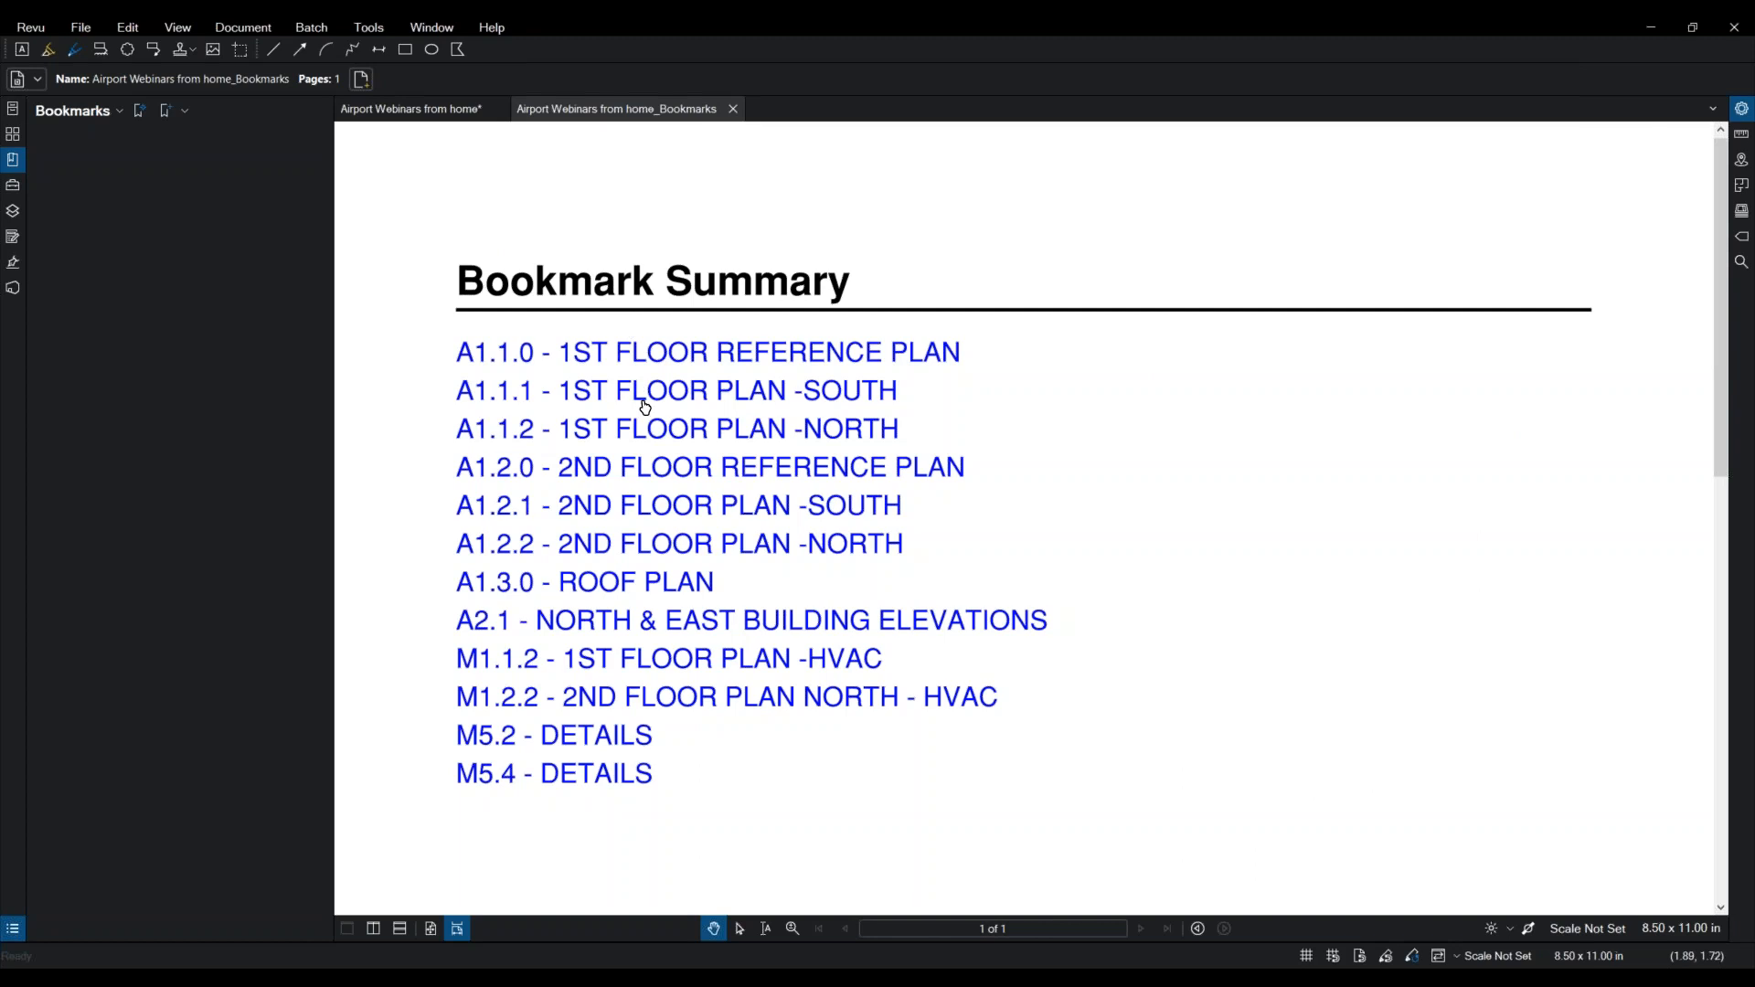
left_click(170, 200)
left_click(633, 621)
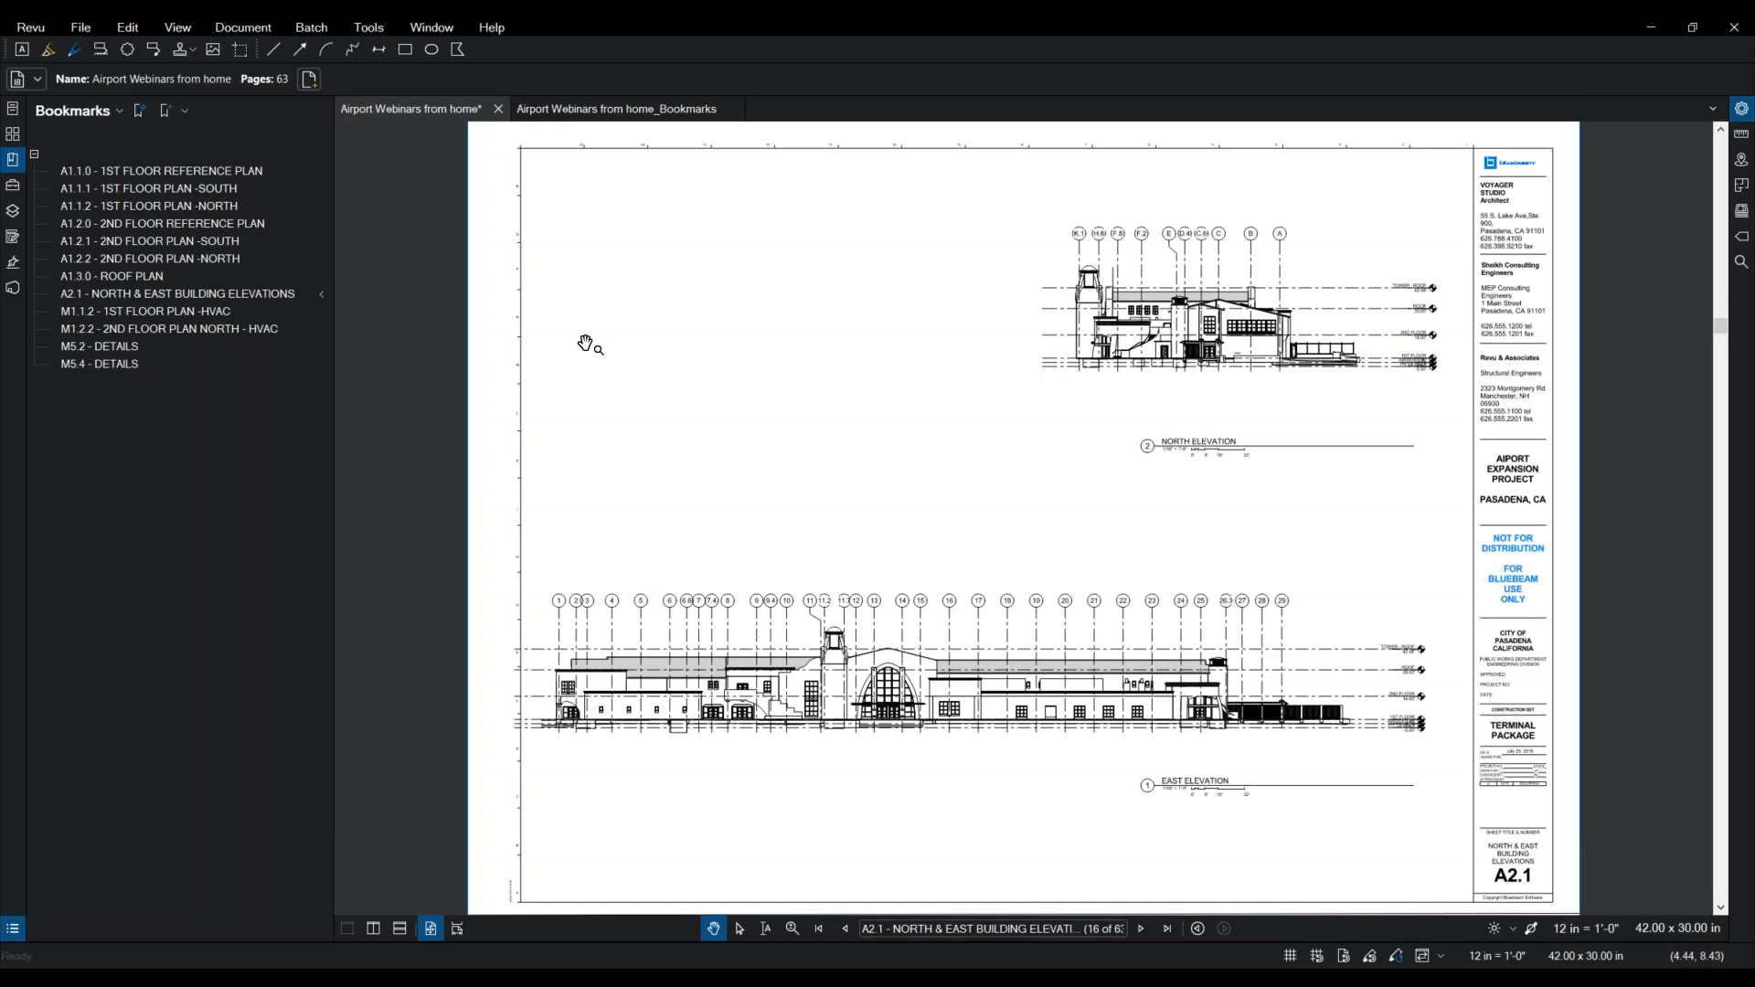
left_click(557, 109)
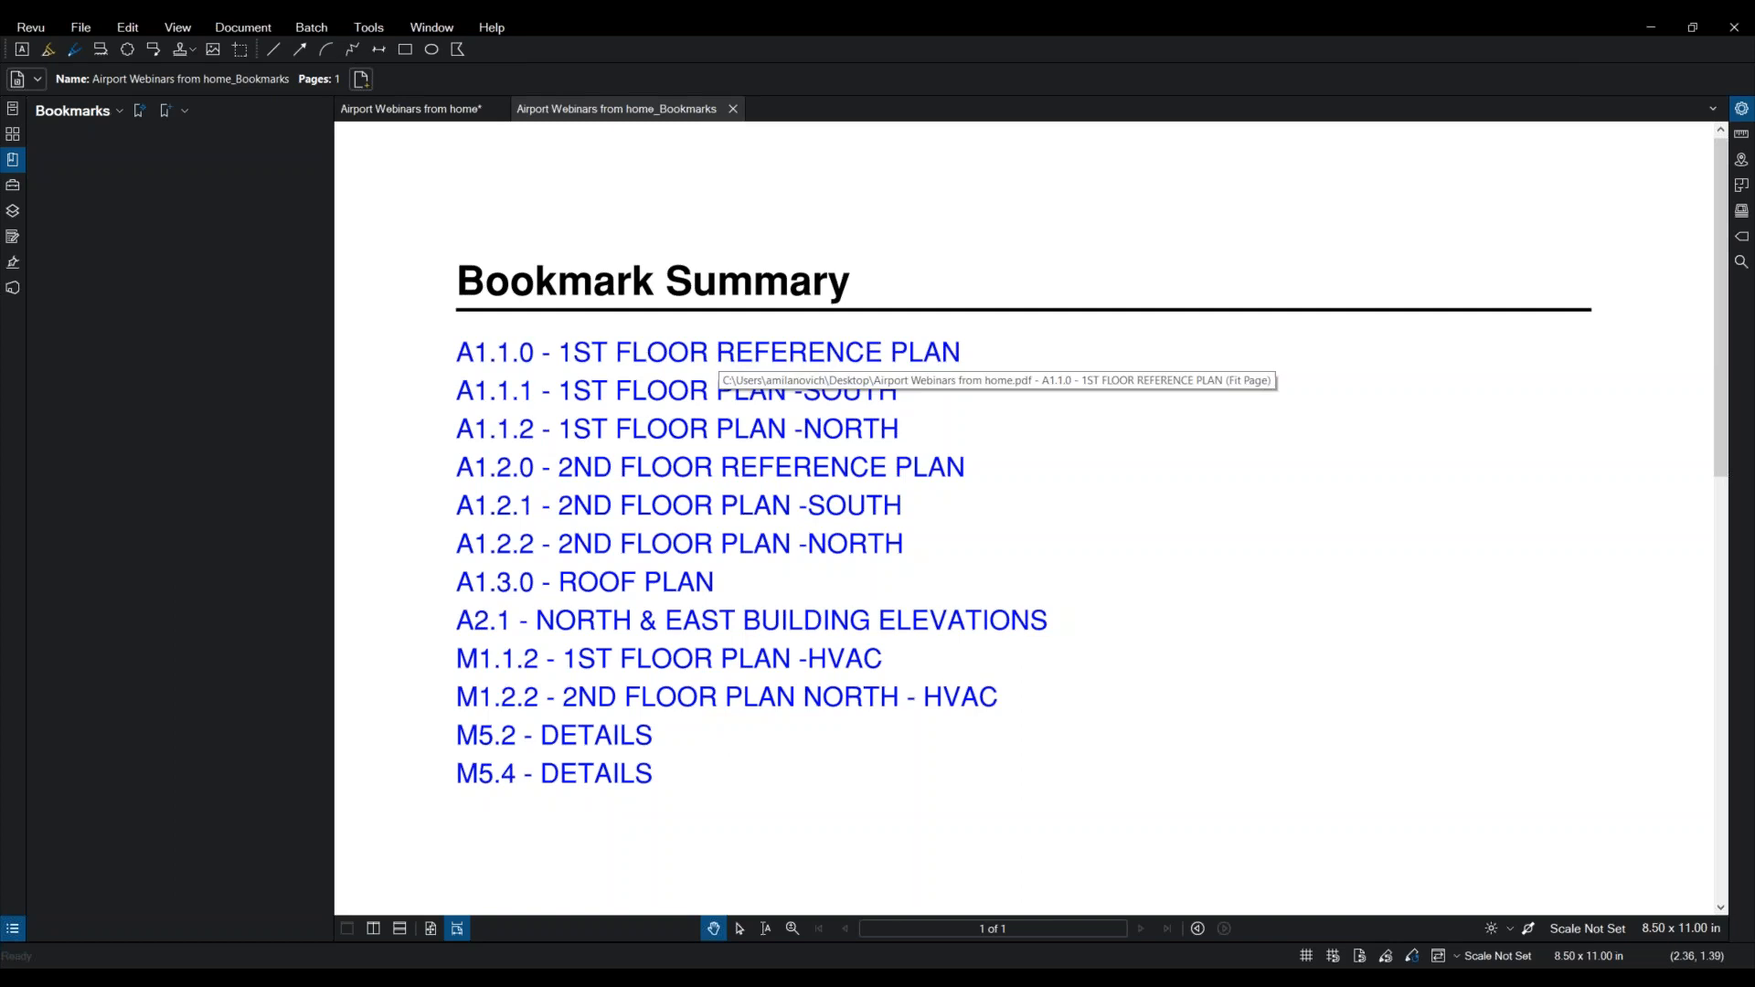
Step: Start inserting pages at the Cover Sheet of the Airport Webinars from home set and add the open file Airport Webinars from home_Bookmarks.pdf
left_click(430, 112)
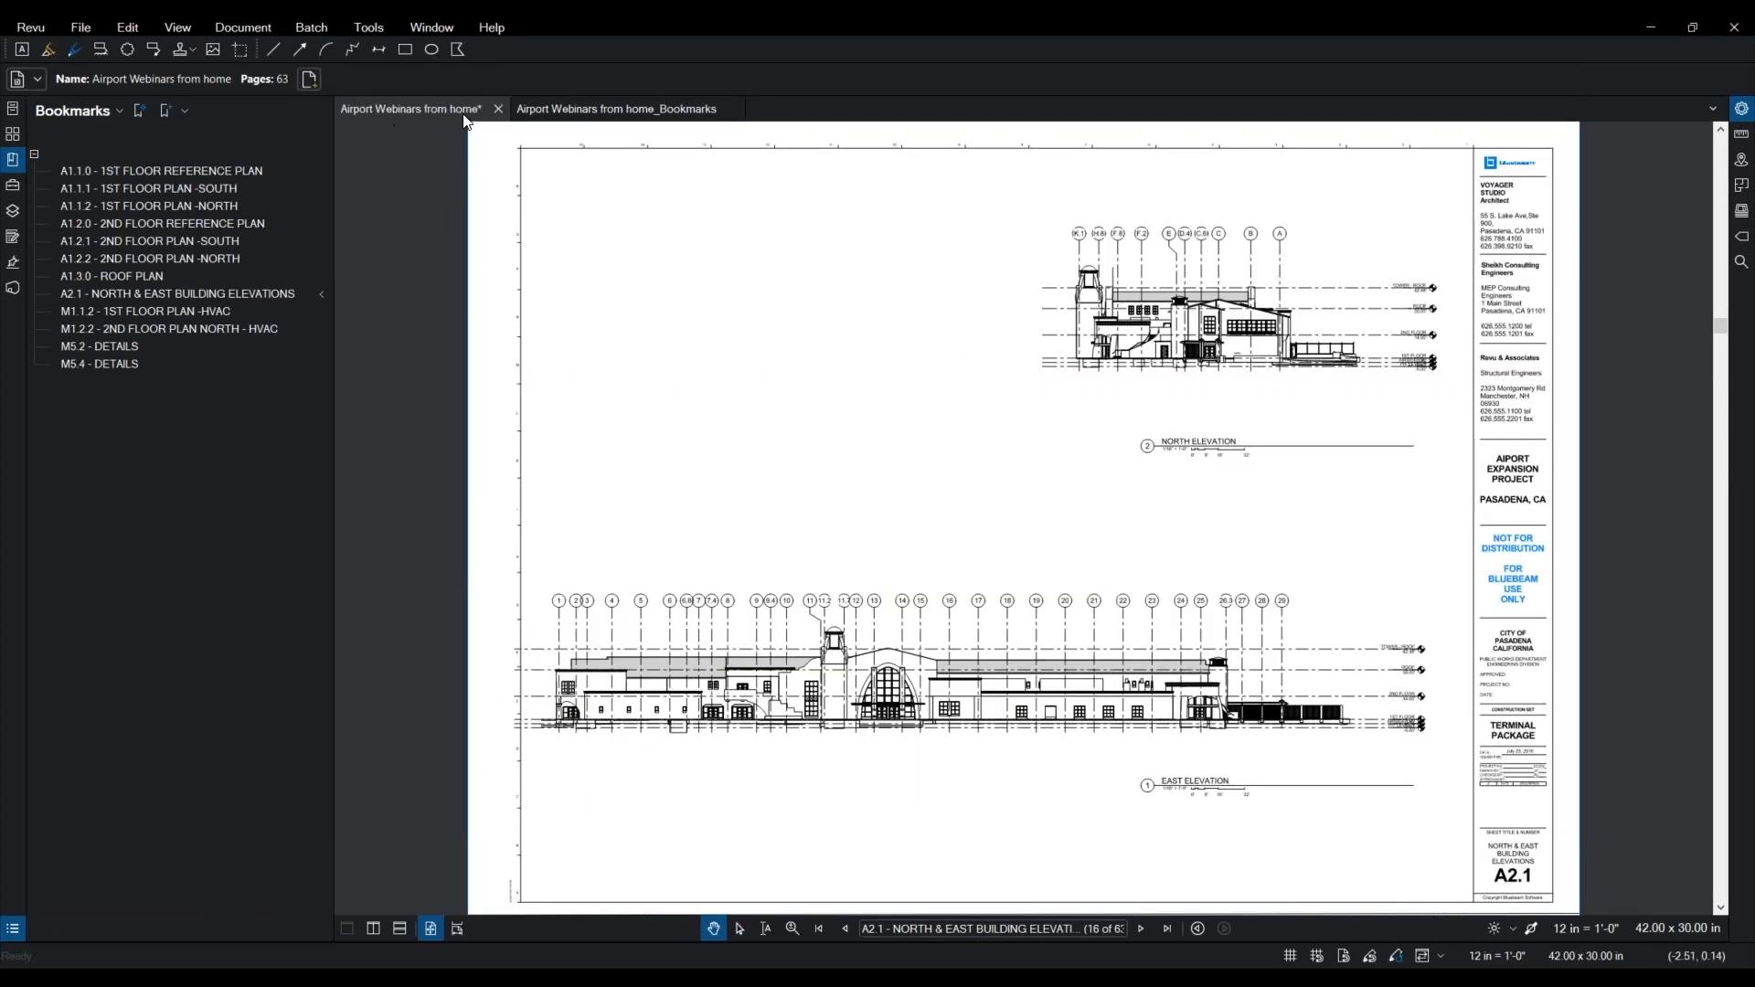
left_click(13, 135)
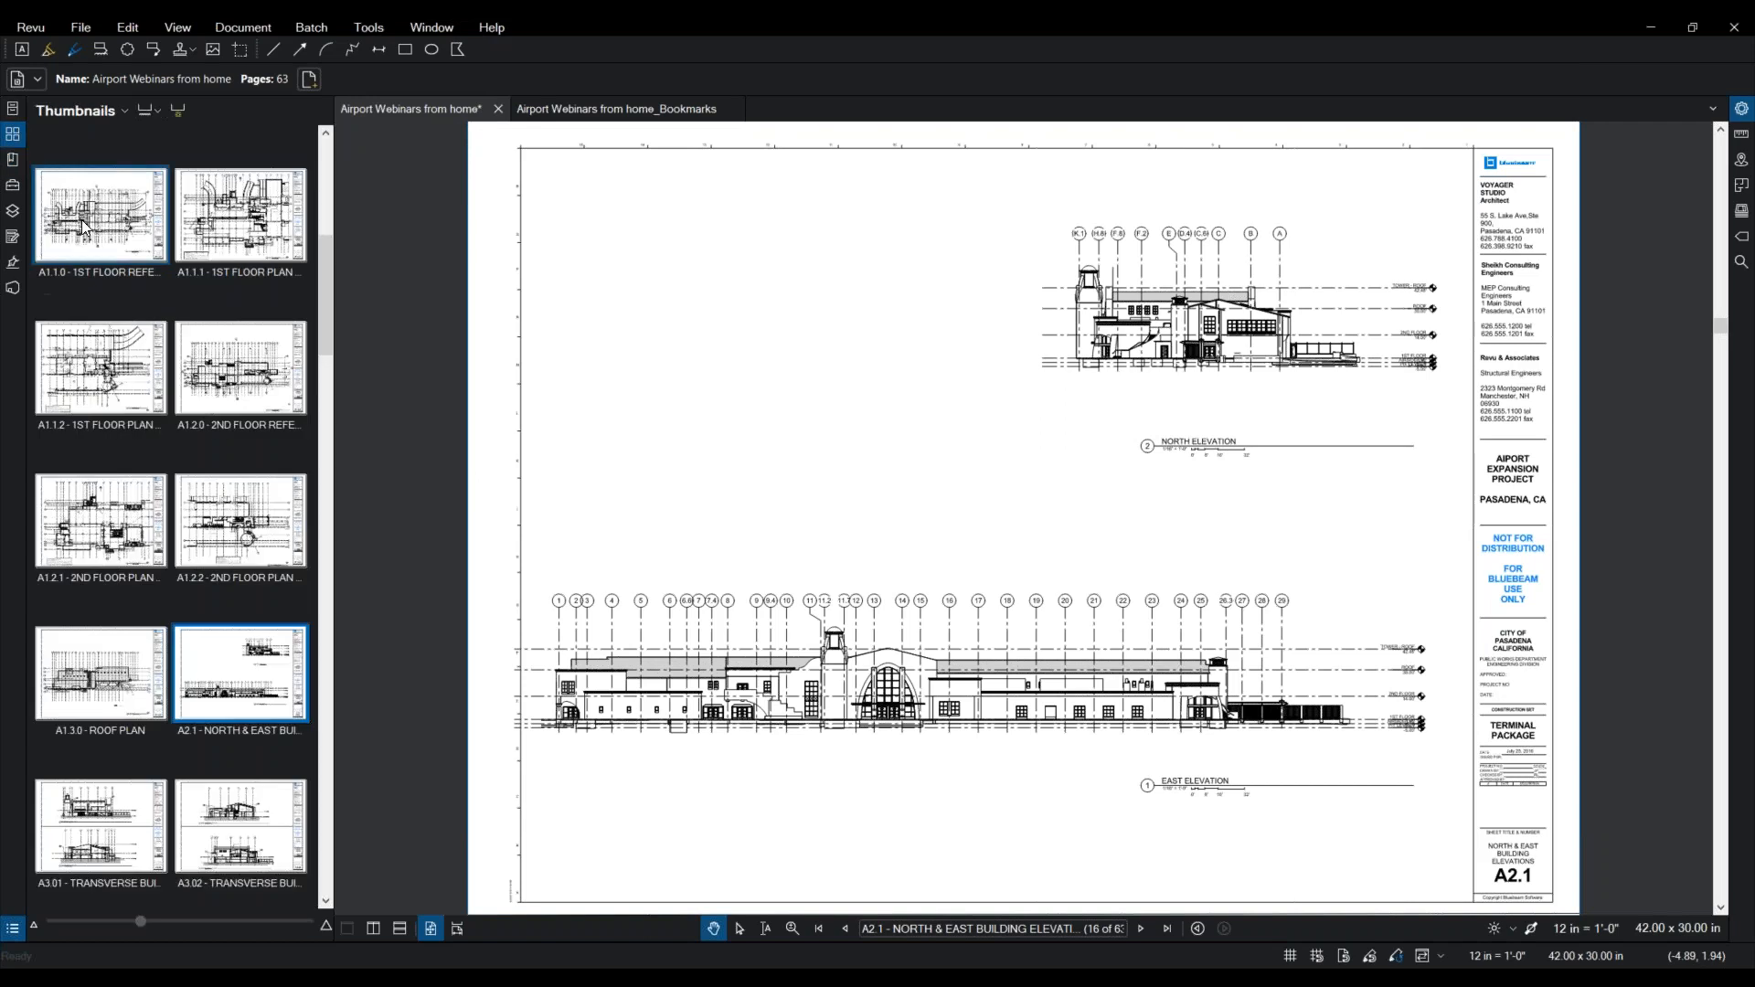
scroll(281, 282, "up", 10)
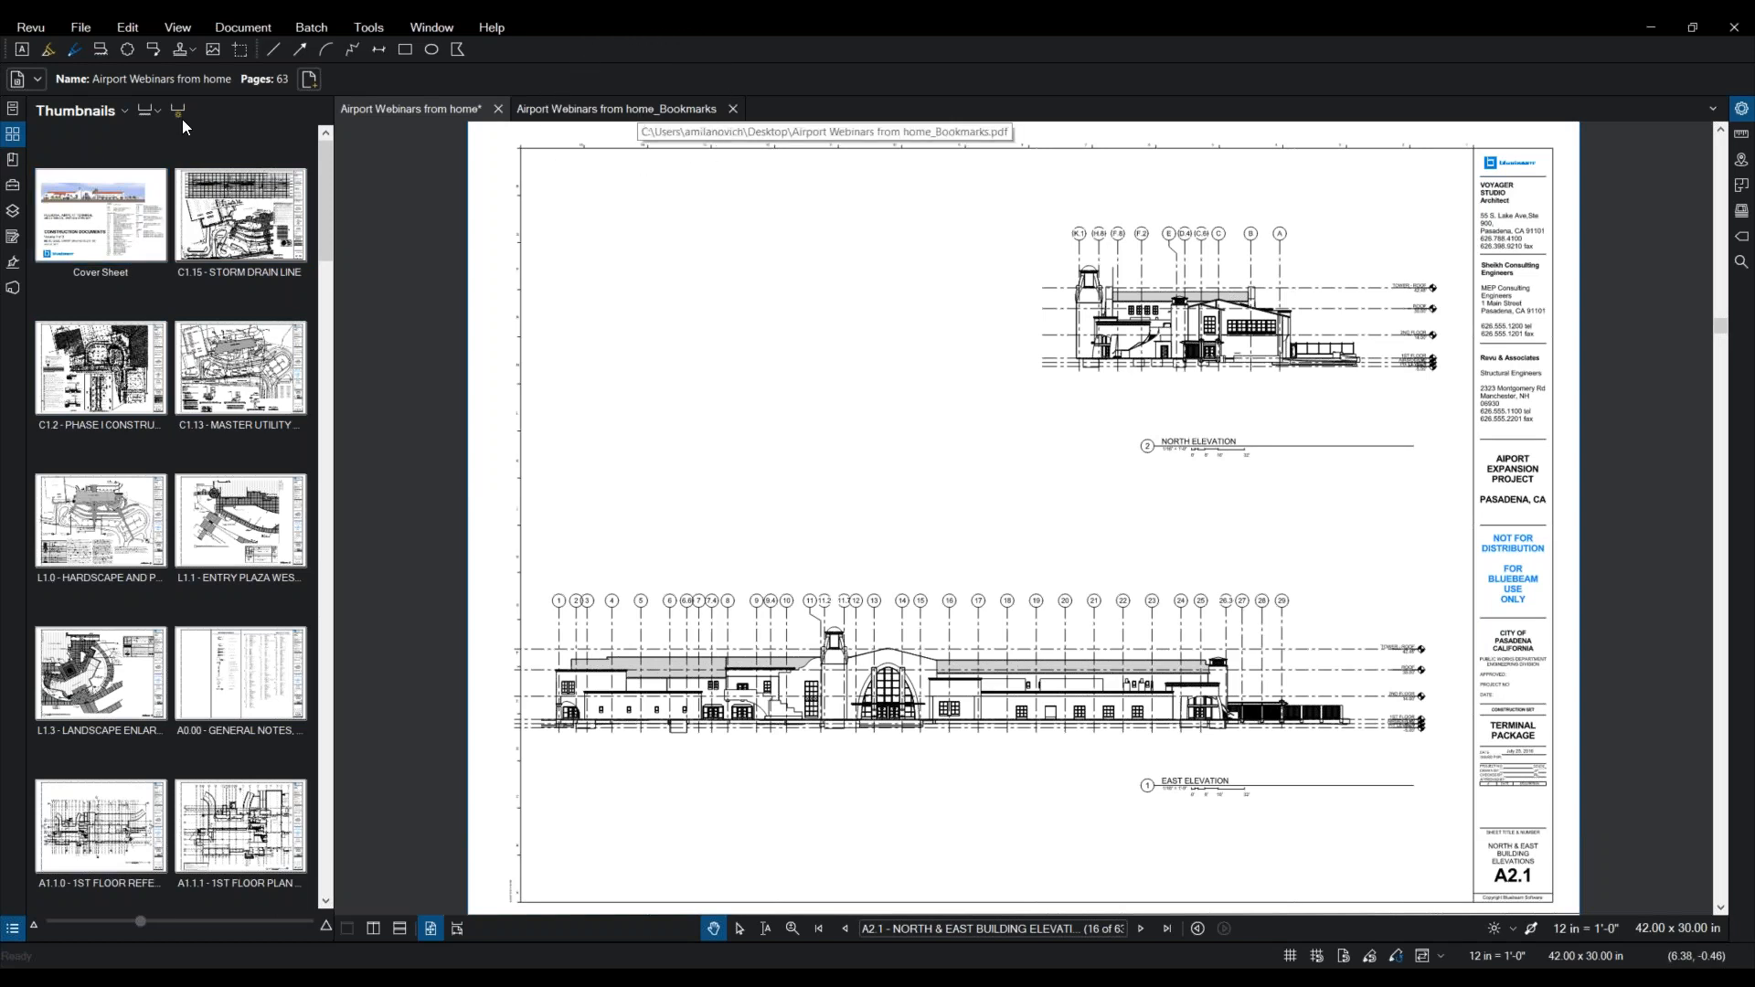
left_click(70, 198)
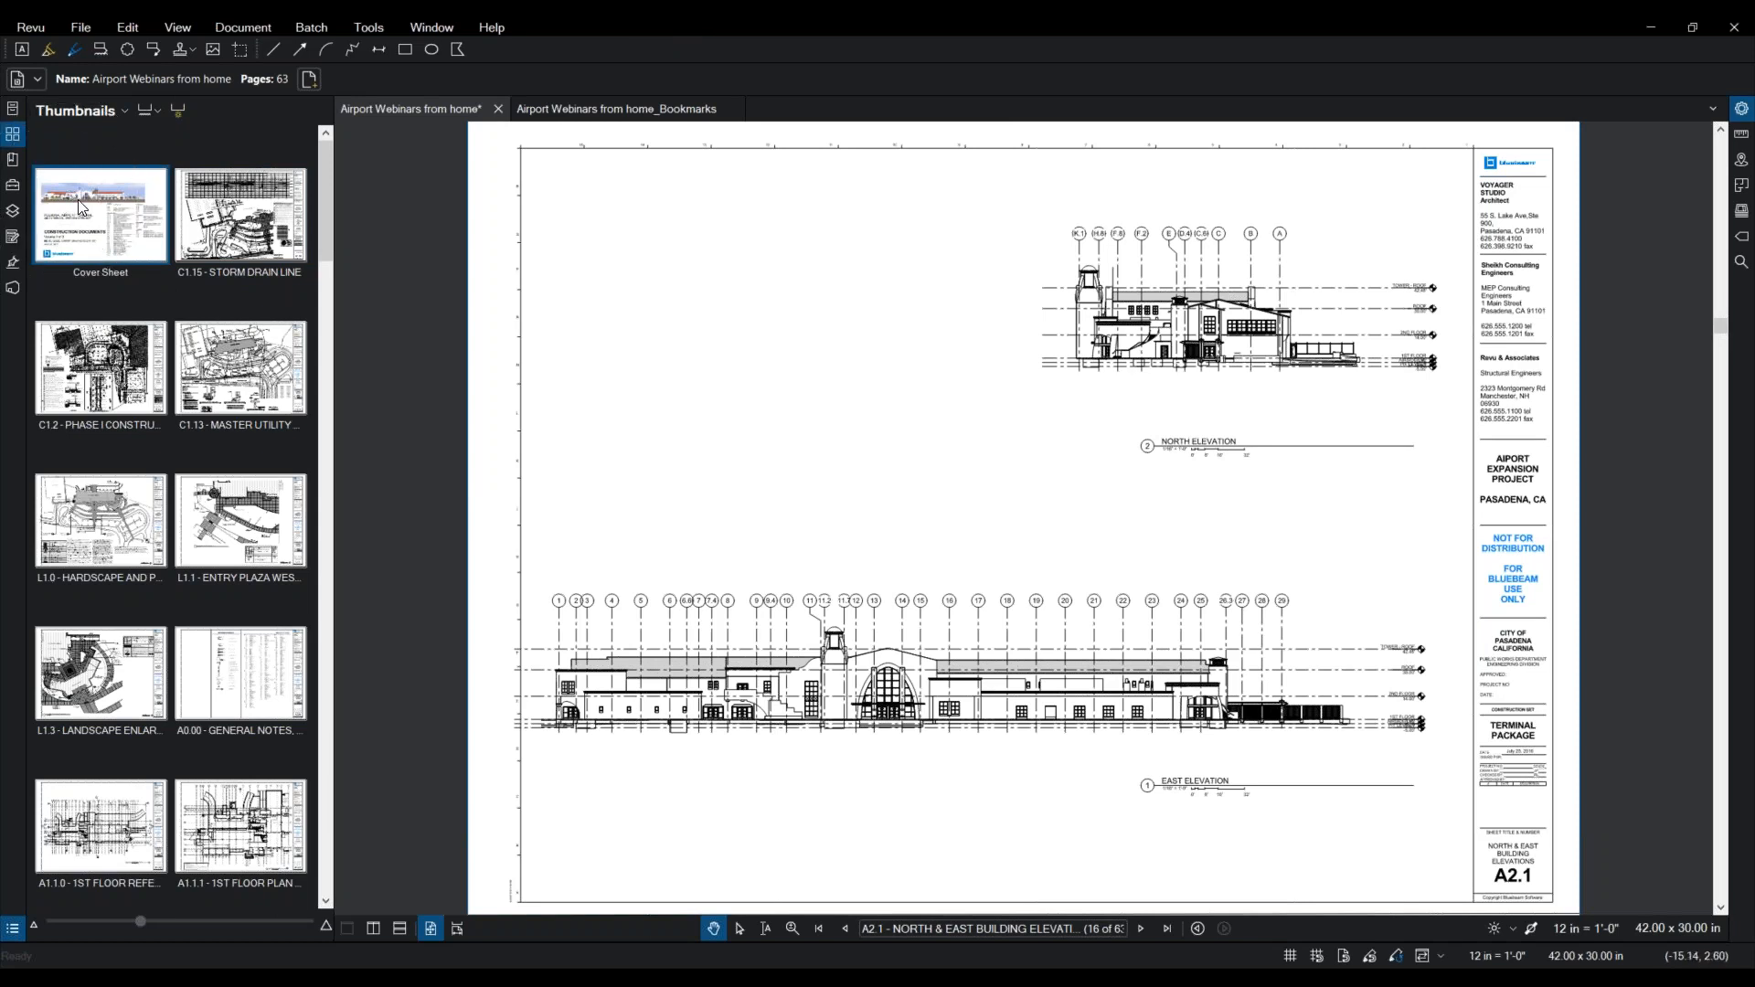
right_click(79, 199)
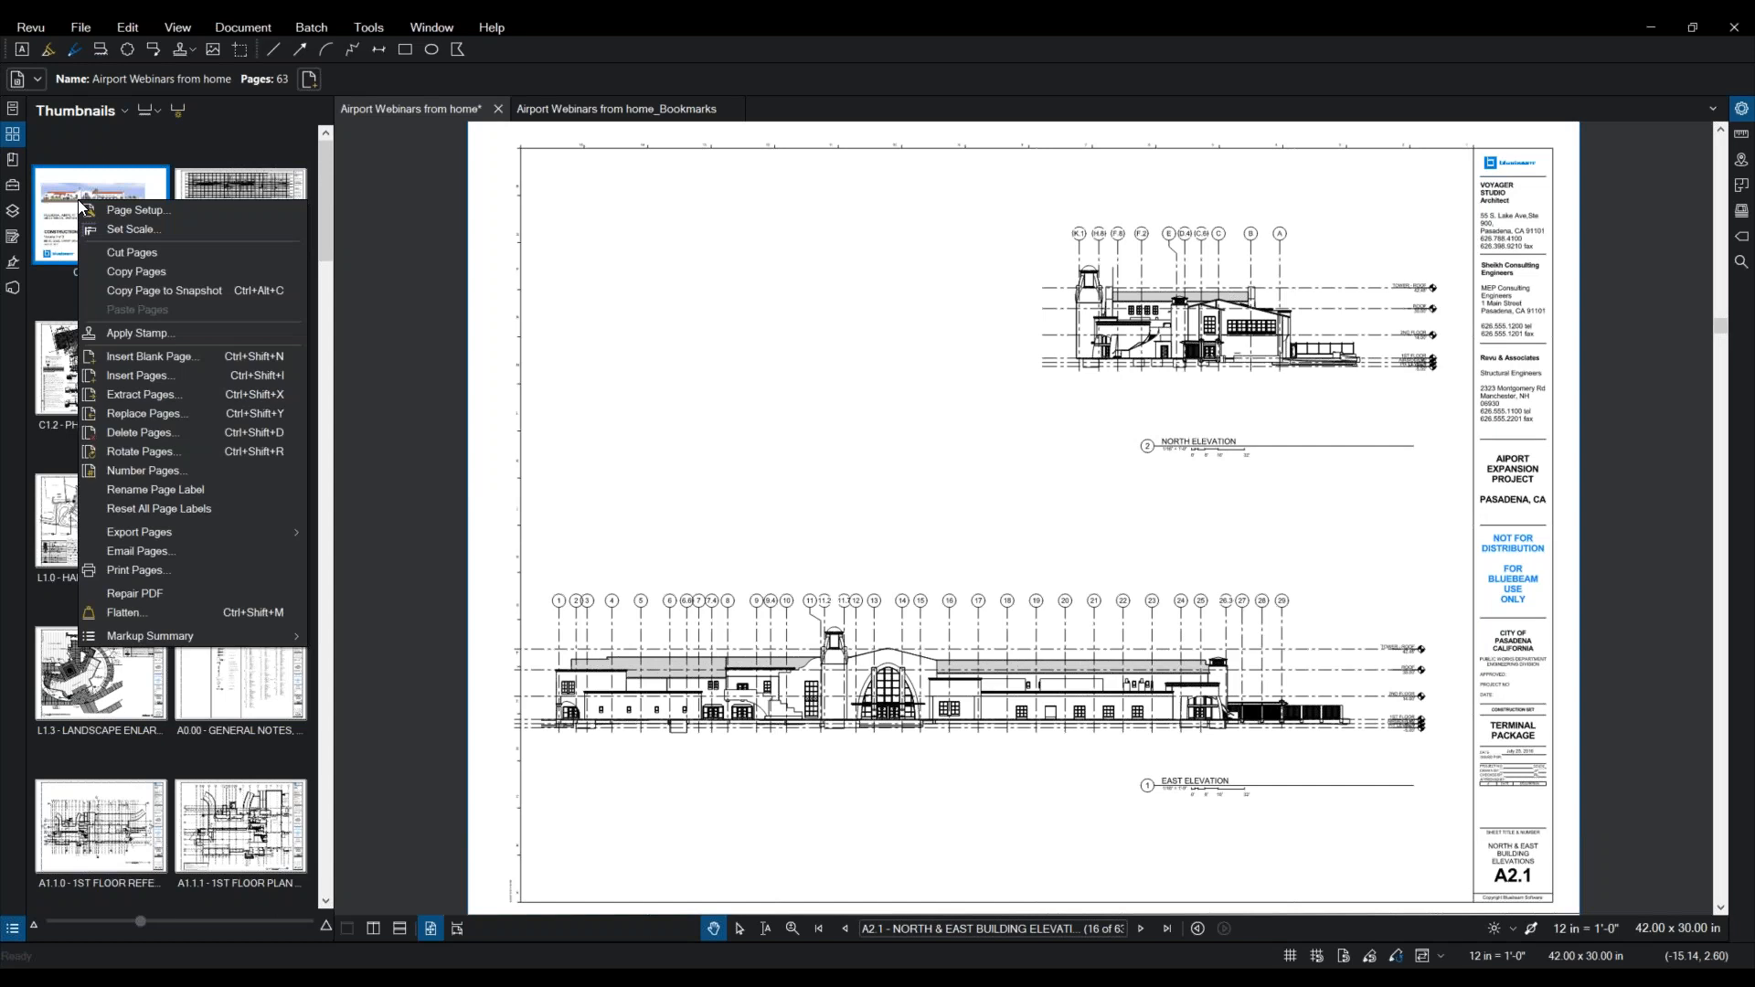
left_click(161, 375)
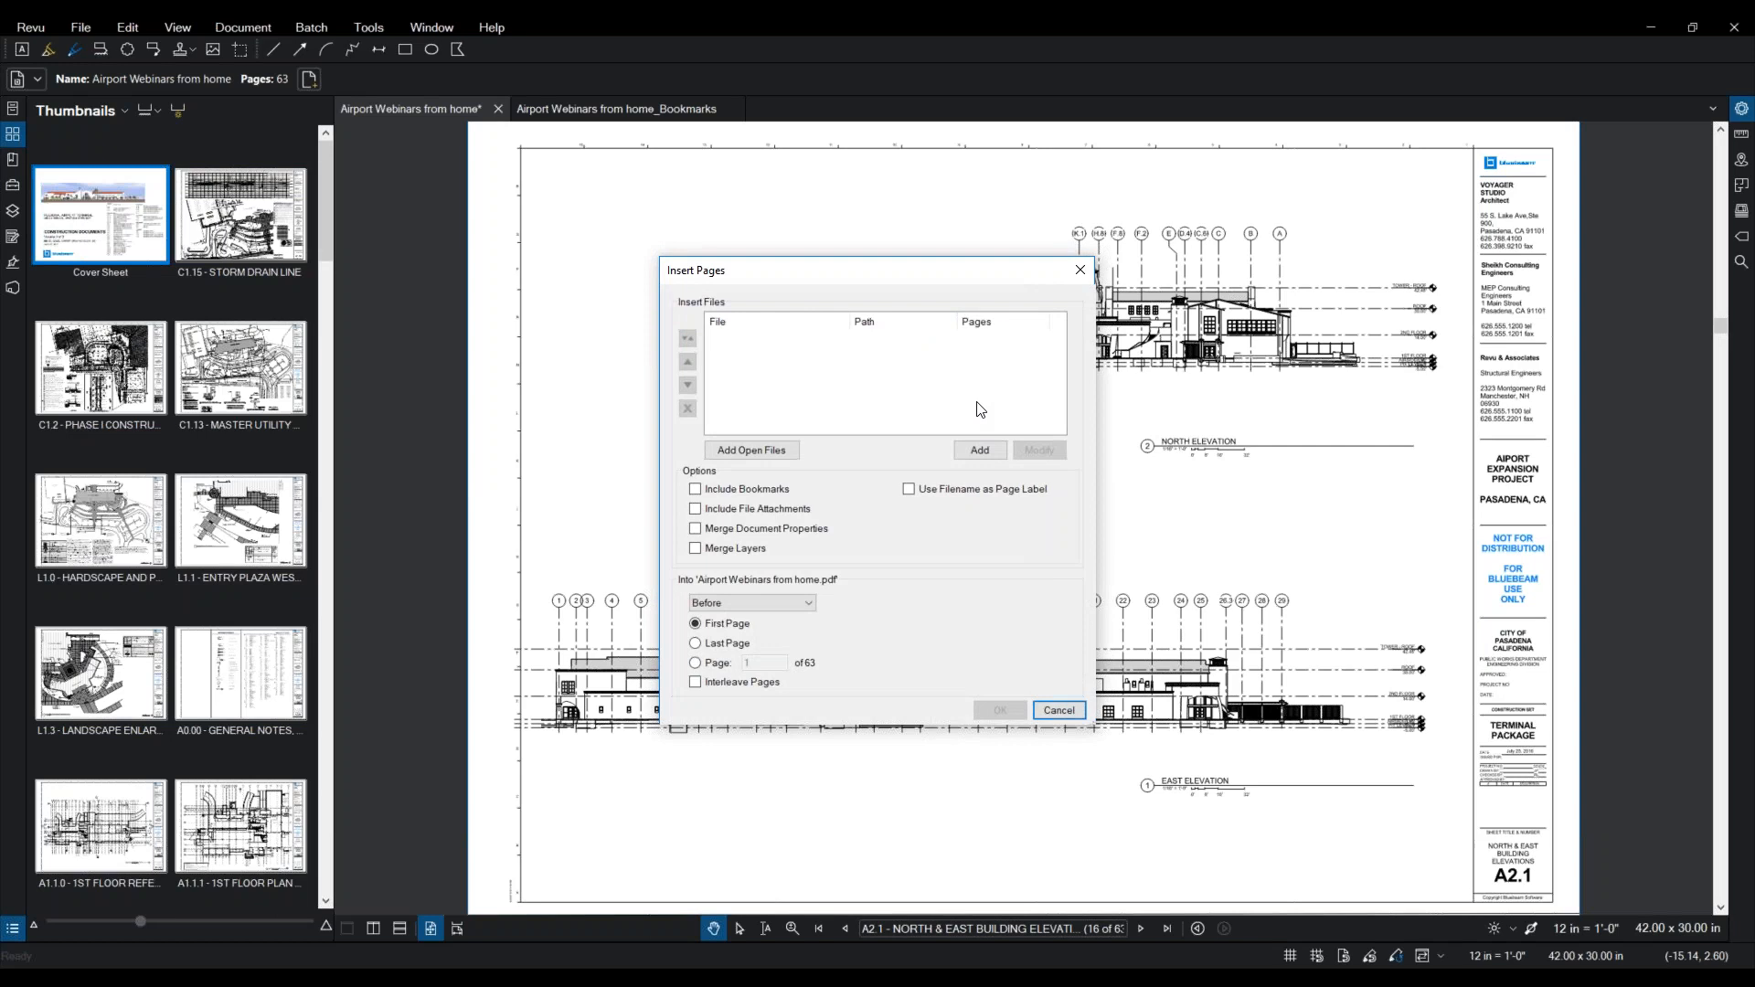
left_click(1022, 372)
left_click(783, 451)
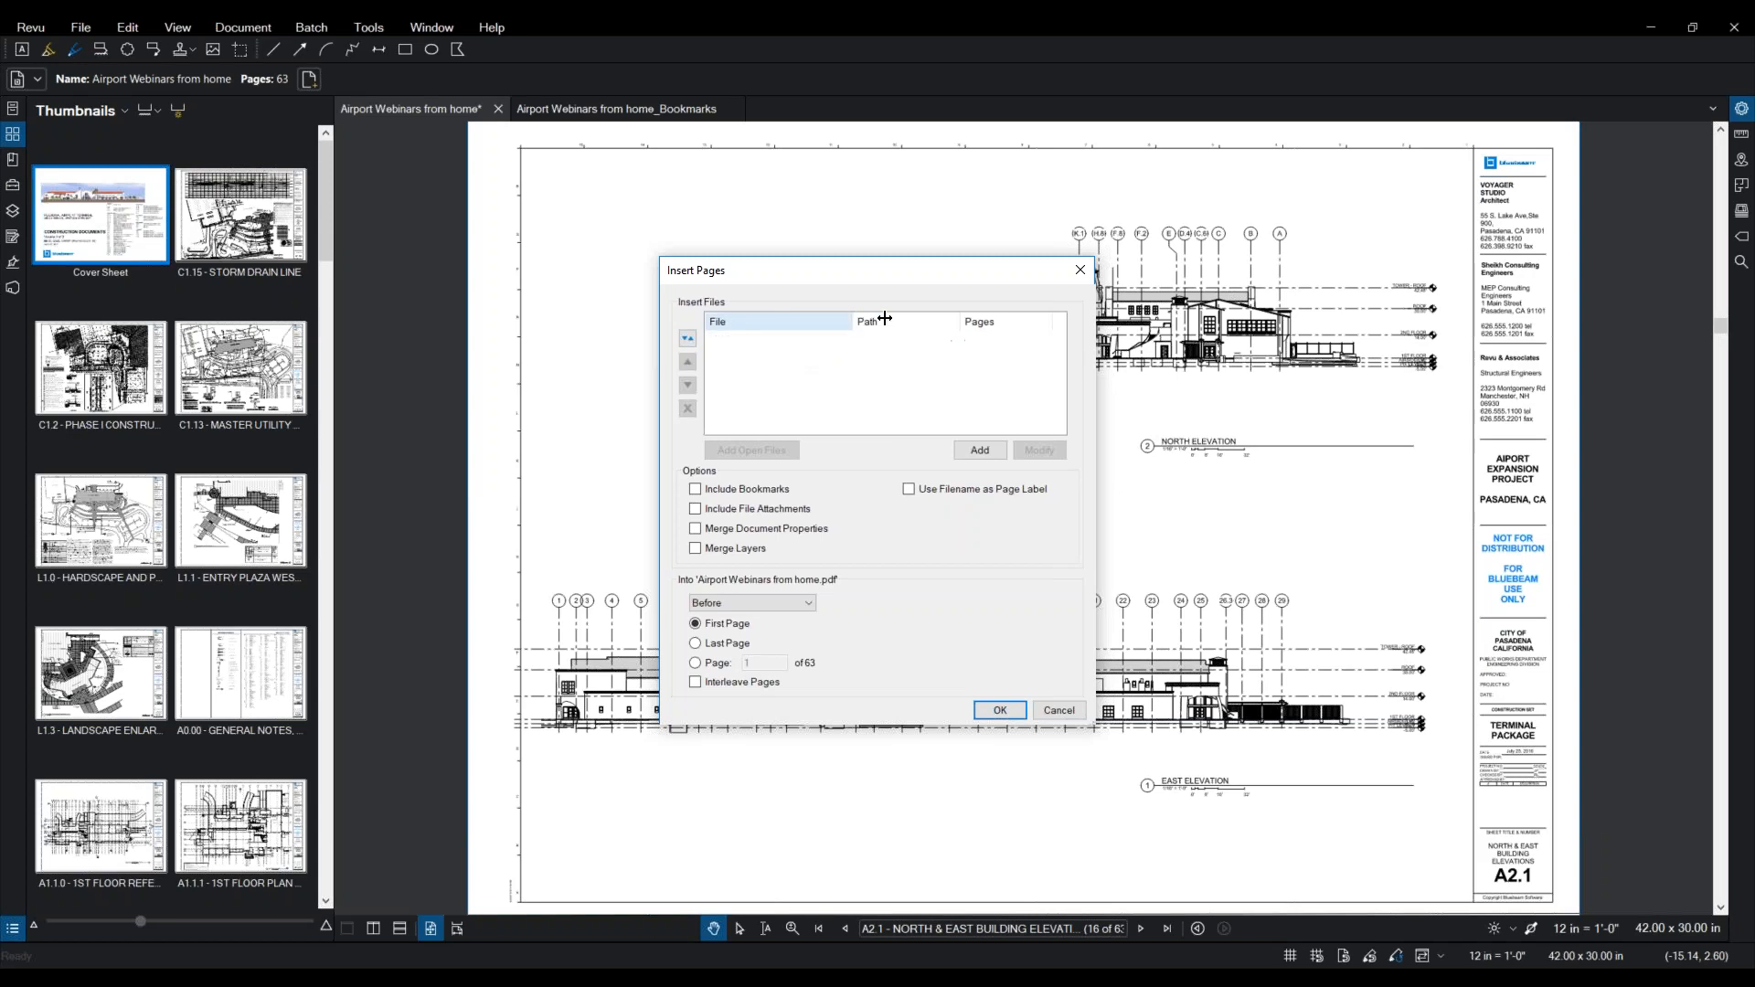
double_click(851, 322)
left_click(841, 342)
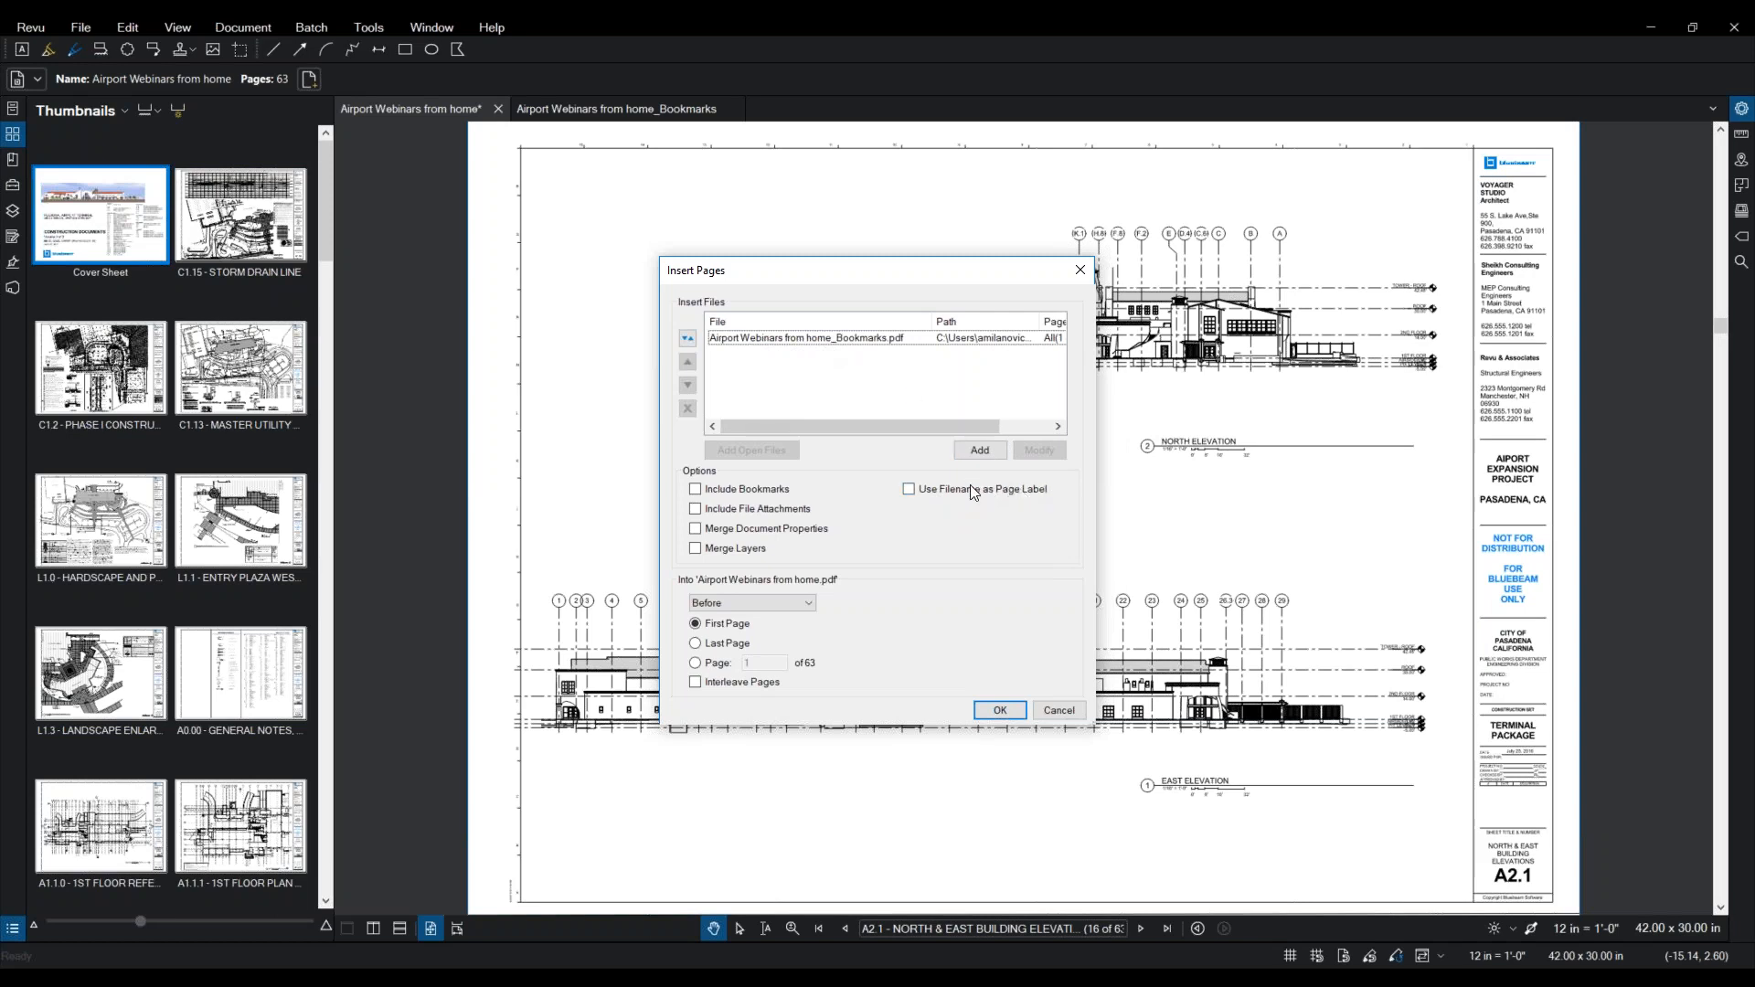
Step: Insert the bookmark summary file before the first page, using its filename as the page label
left_click(909, 492)
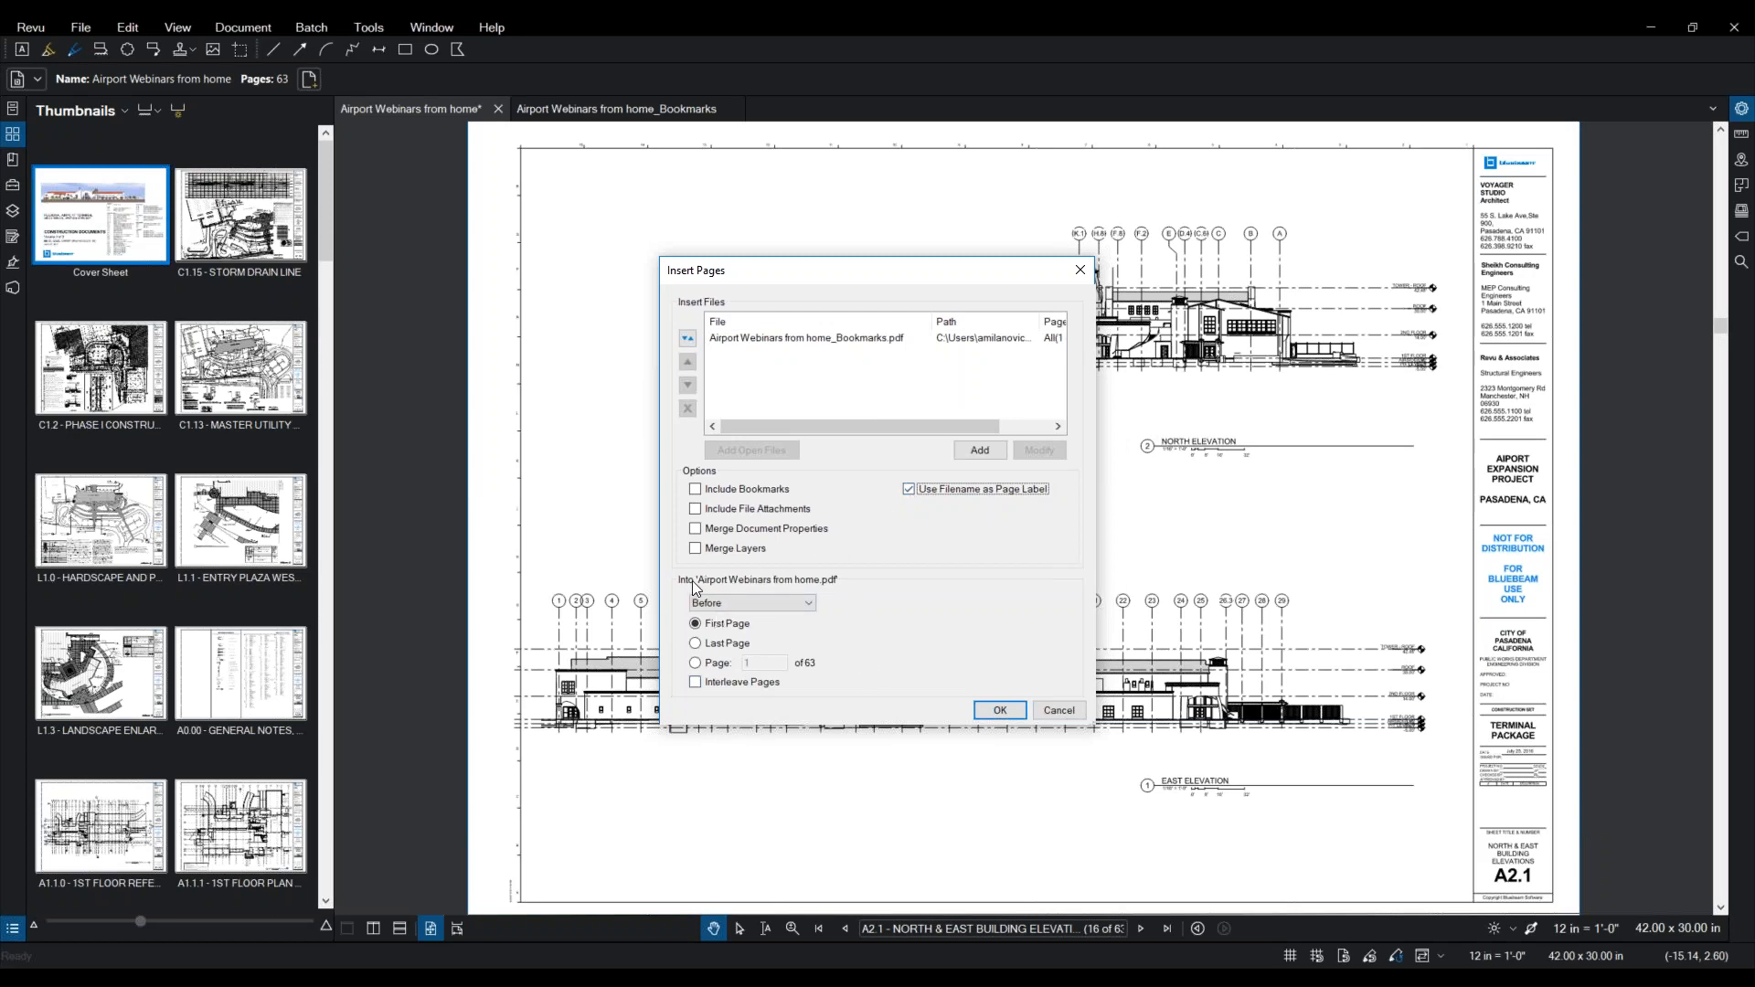
left_click(792, 601)
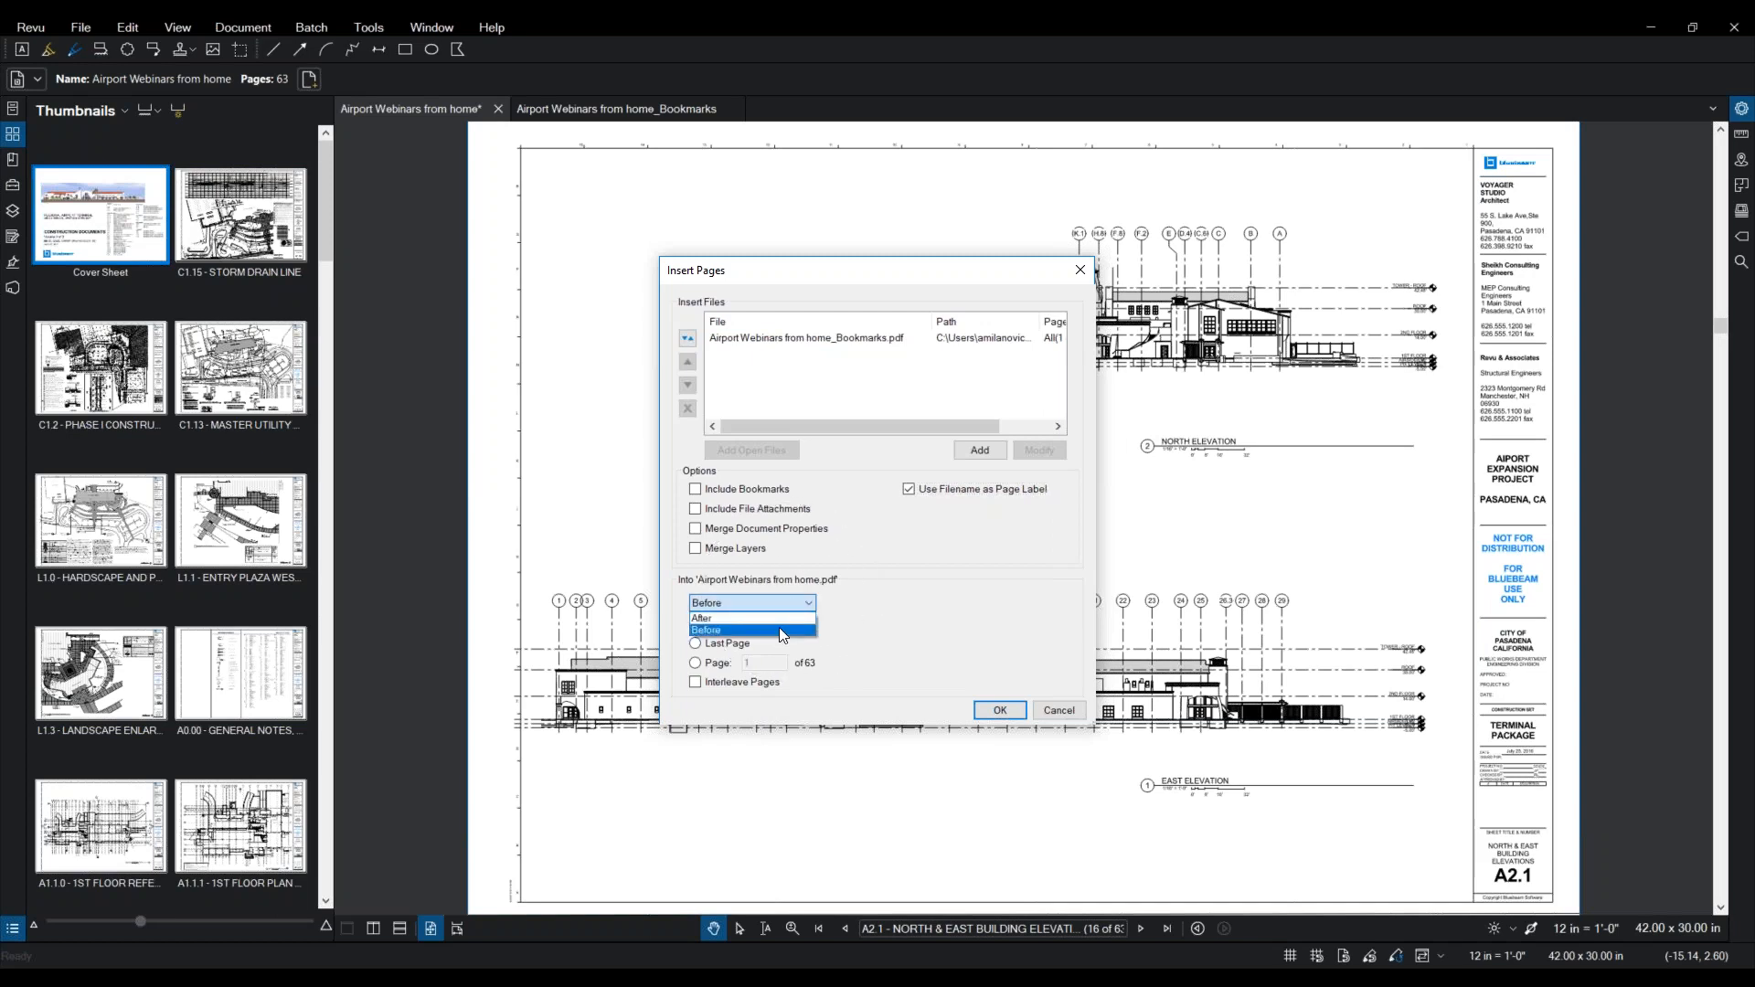
left_click(779, 628)
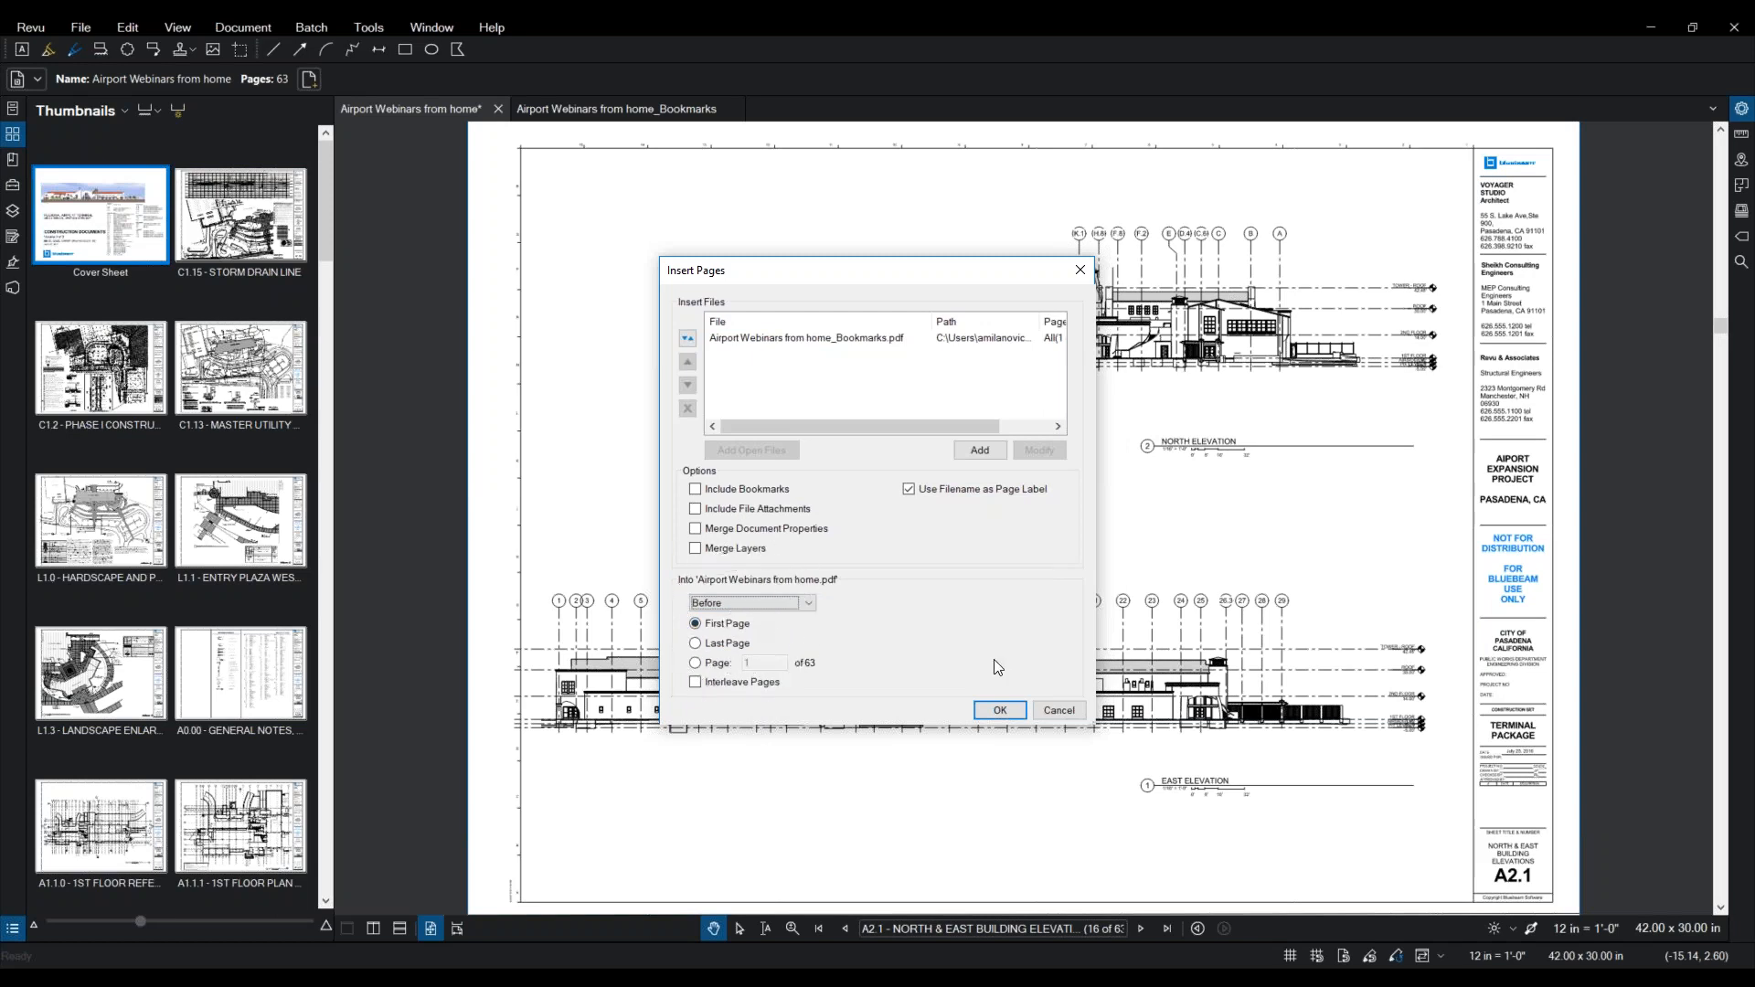
left_click(1000, 711)
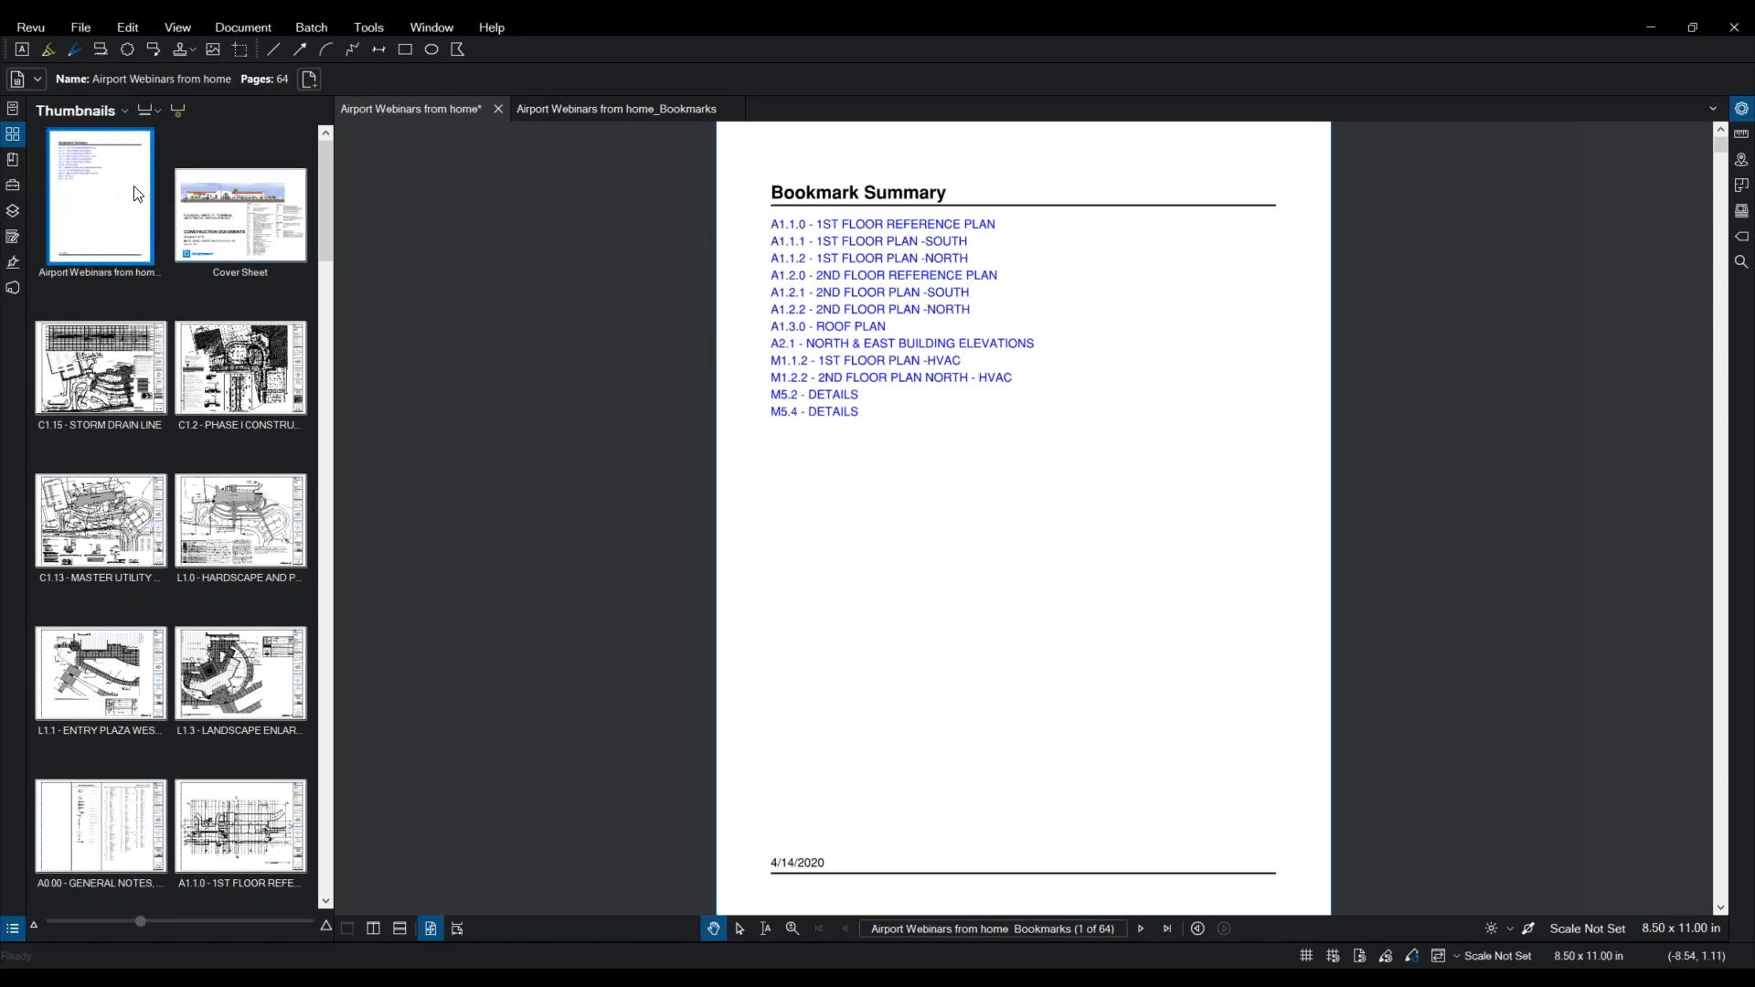
Step: Test the inserted summary's link to A1.2.1 - 2ND FLOOR PLAN -SOUTH and go back to the summary's page thumbnail
left_click(877, 293)
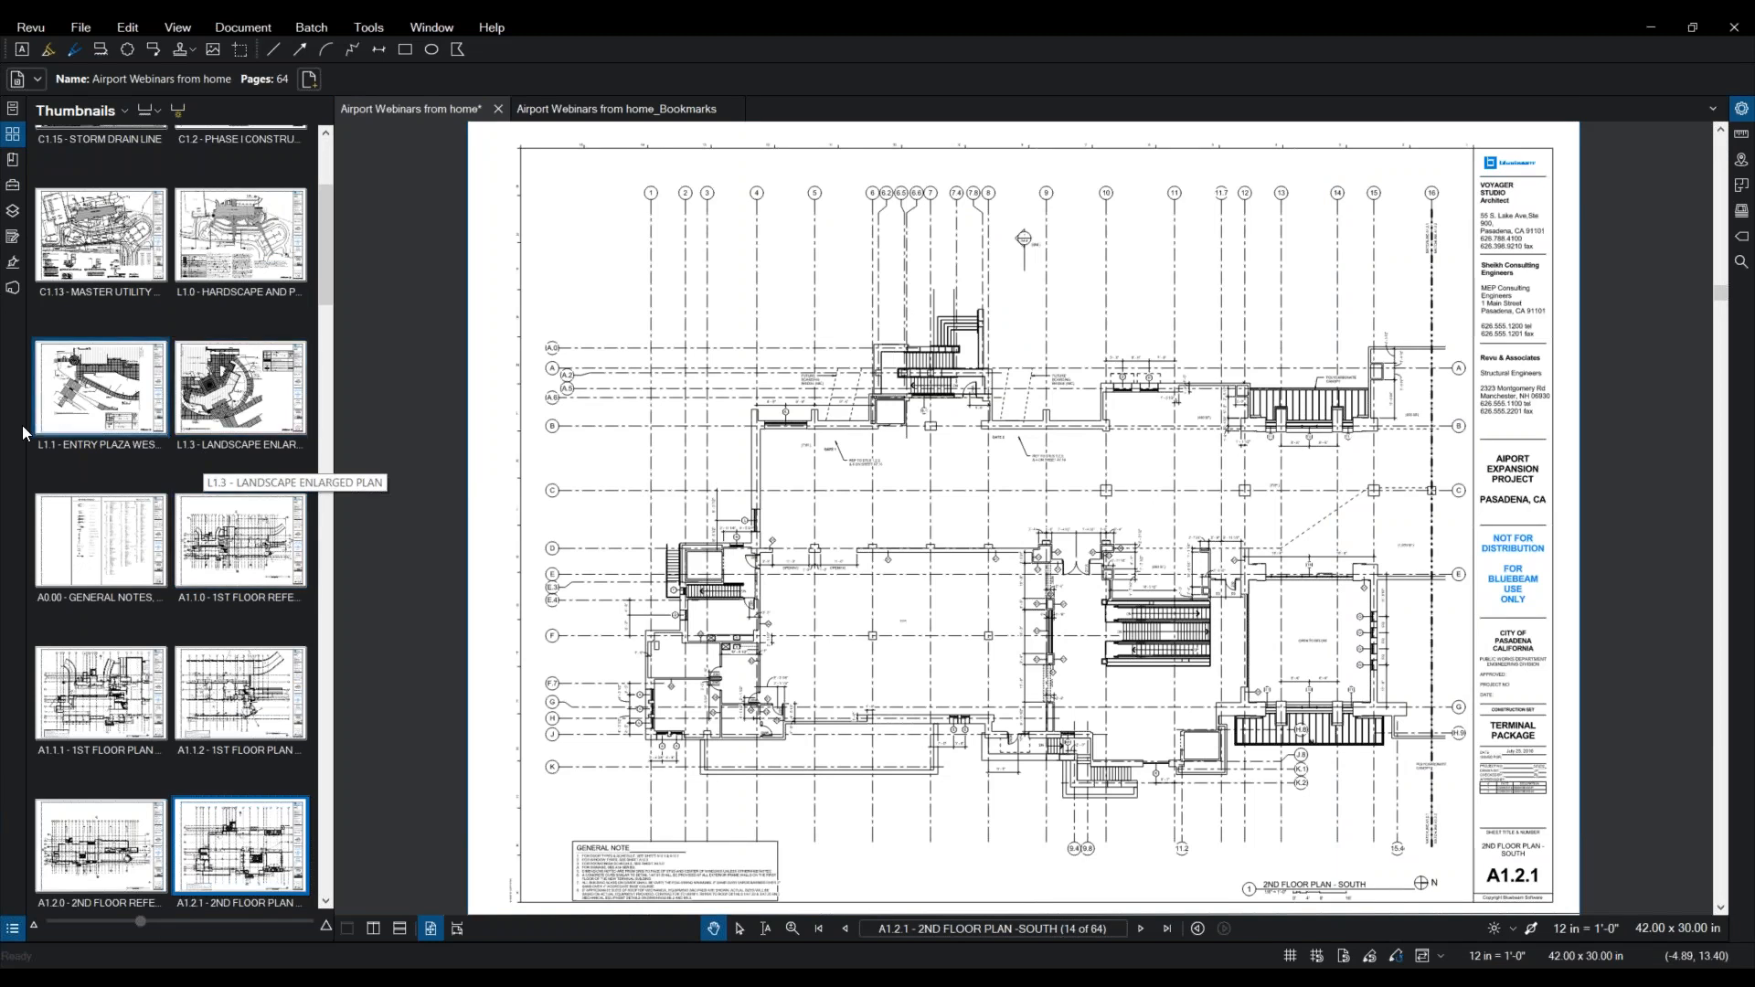
scroll(122, 396, "up", 3)
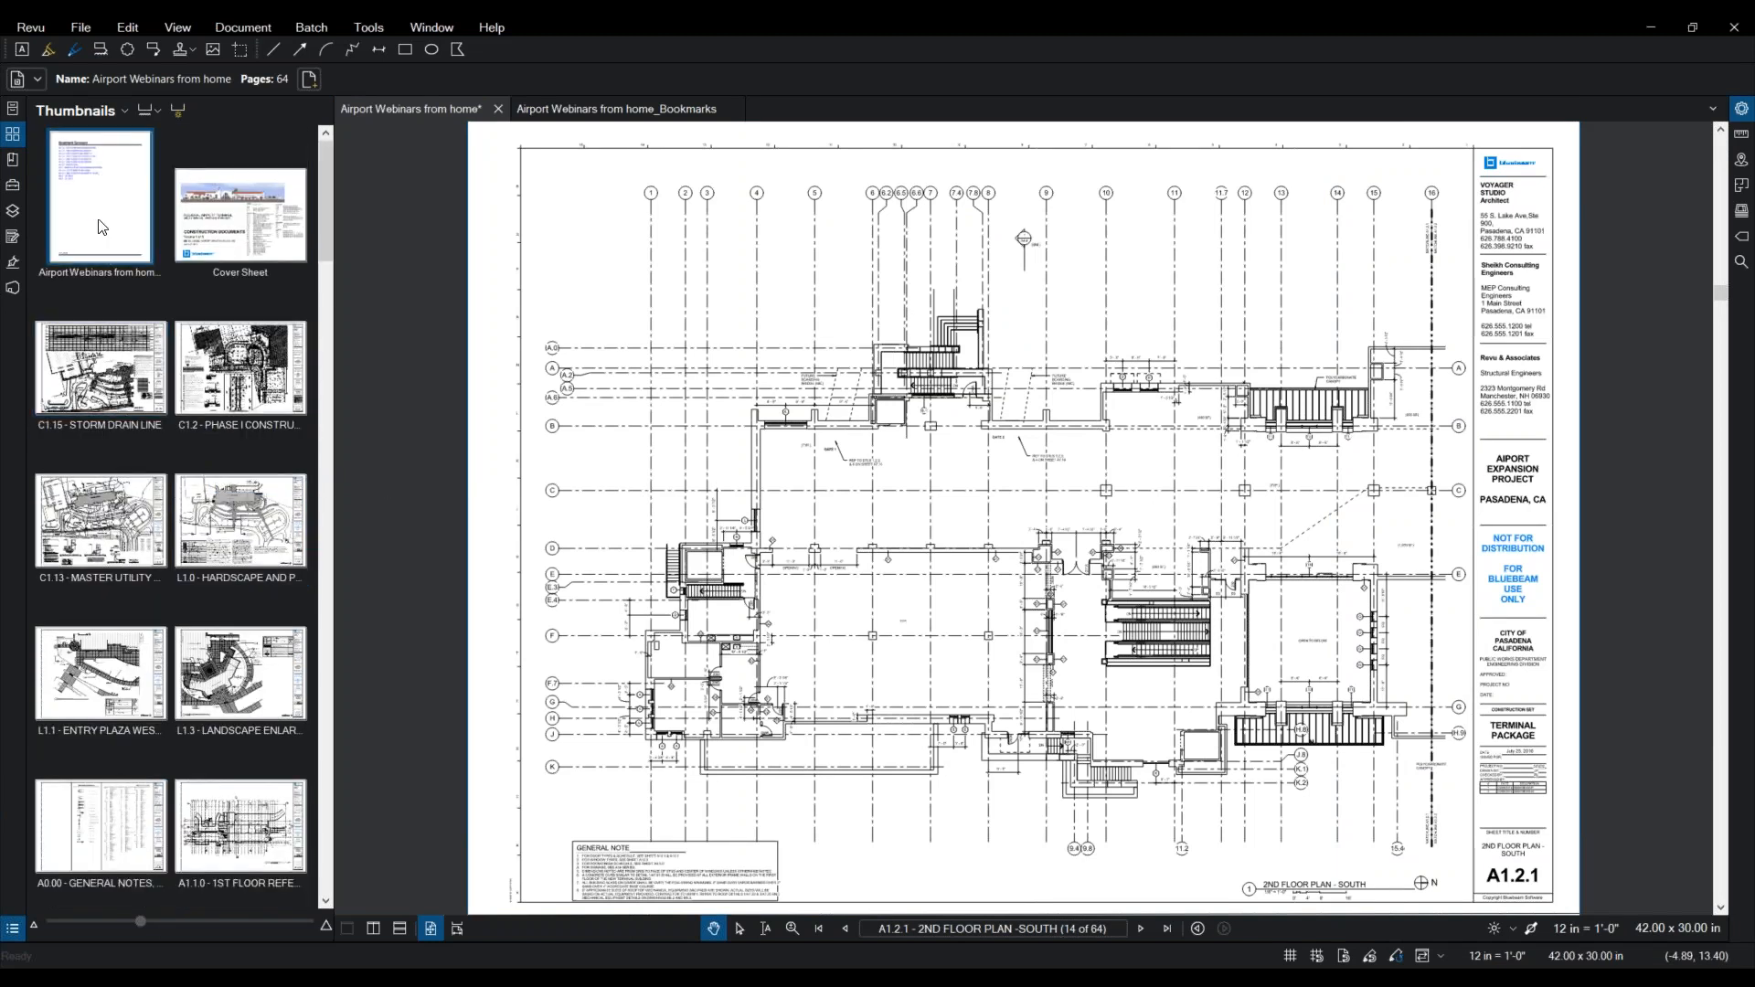
left_click(12, 159)
key("ctrl")
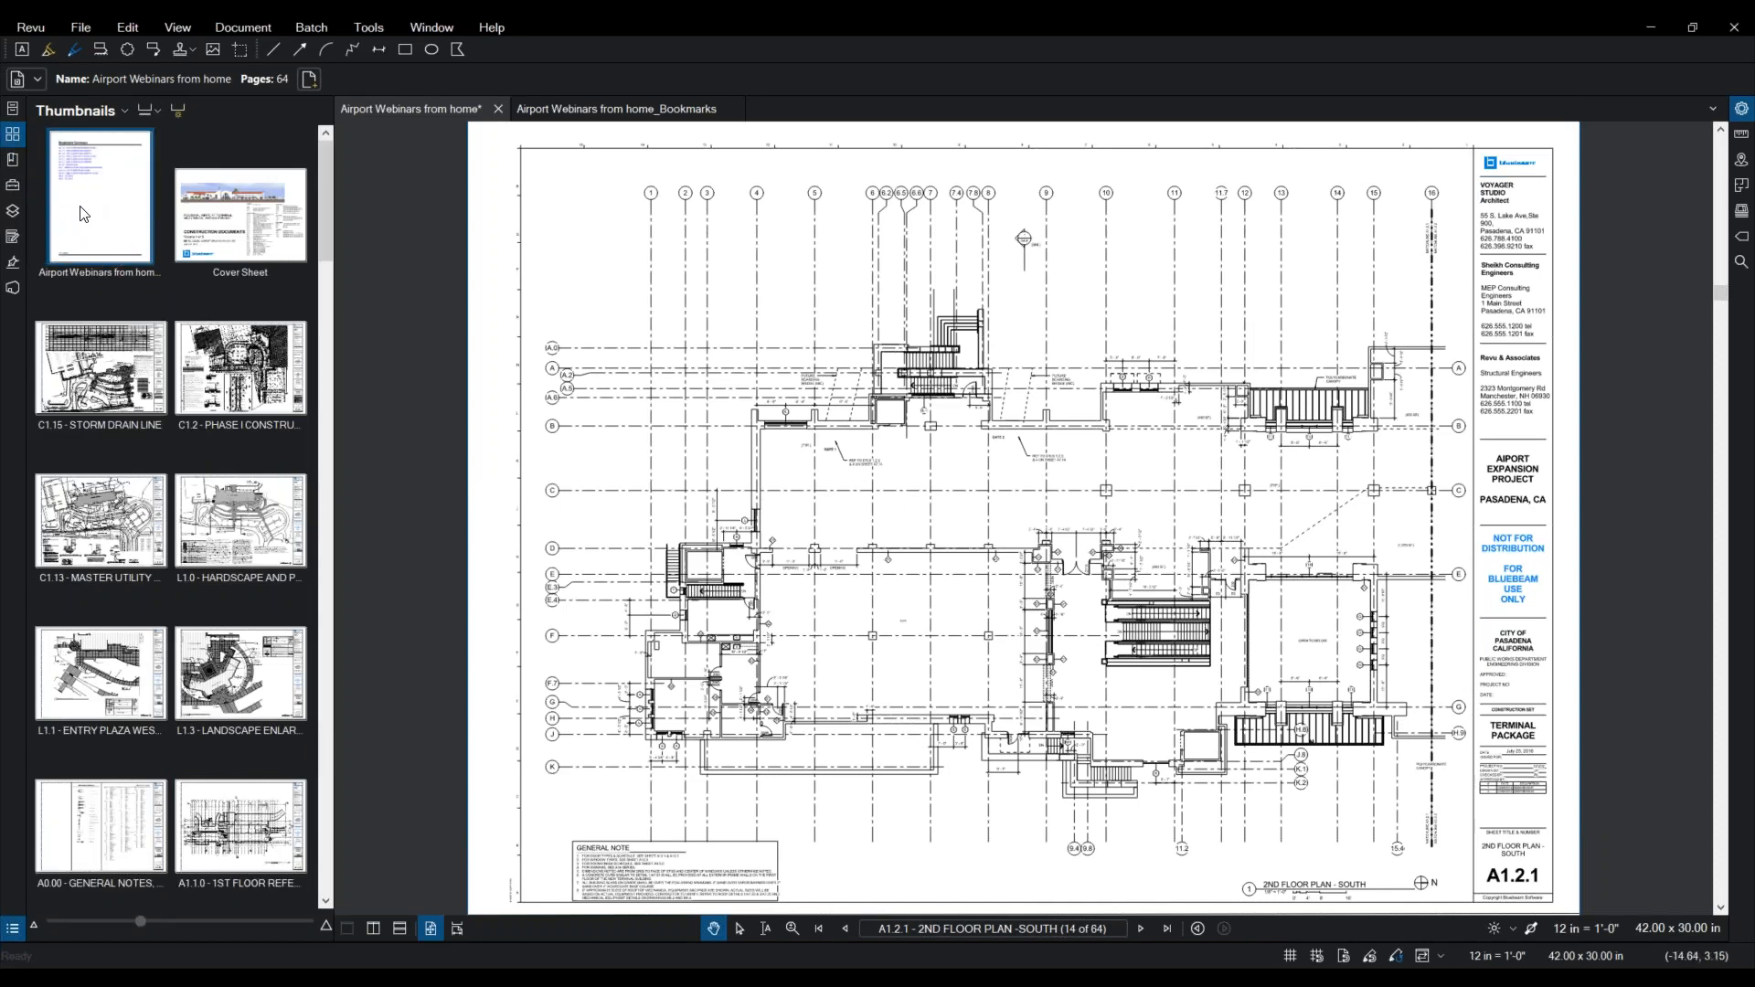